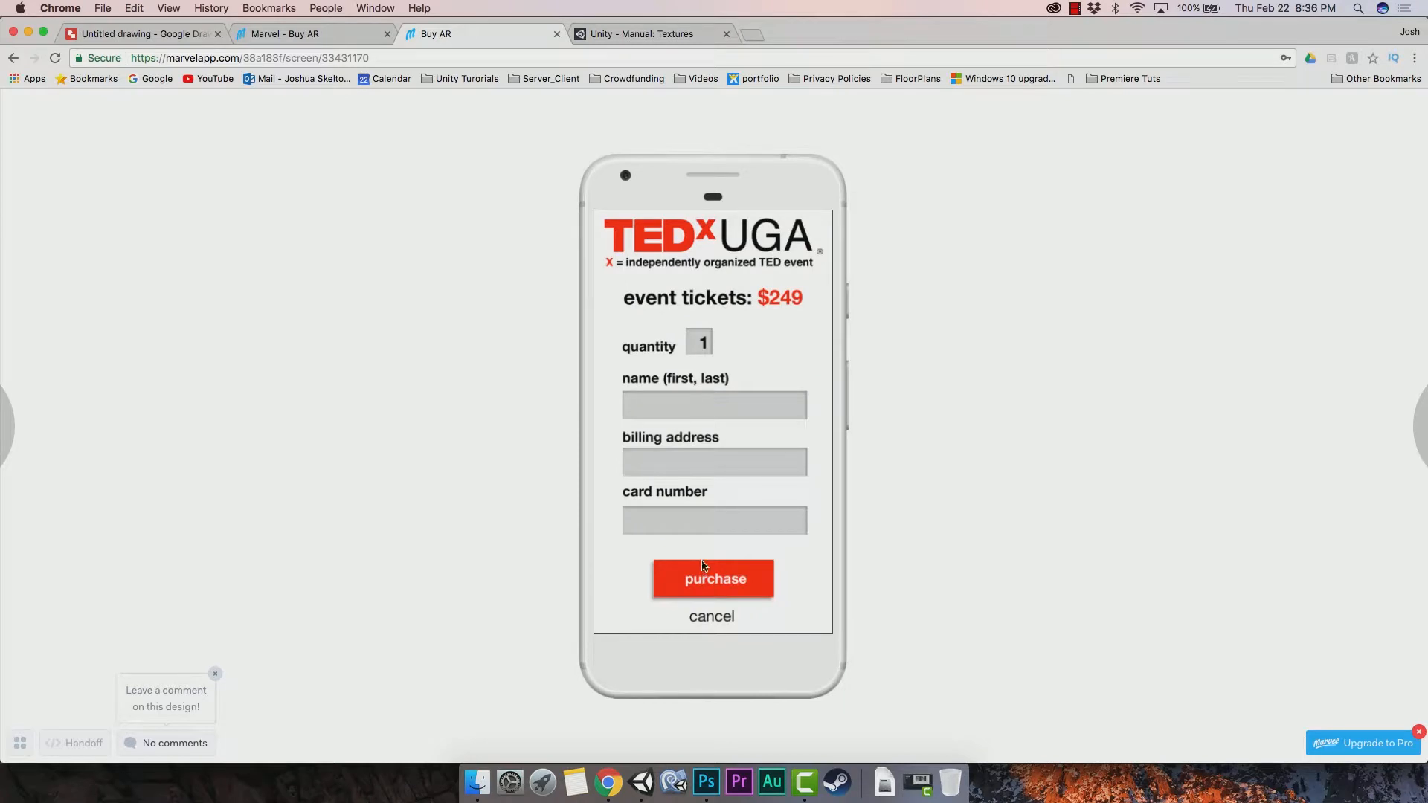
# Test the prototype's ticket purchase form and "network with professionals" link, ending back on the home screen.
pyautogui.click(705, 621)
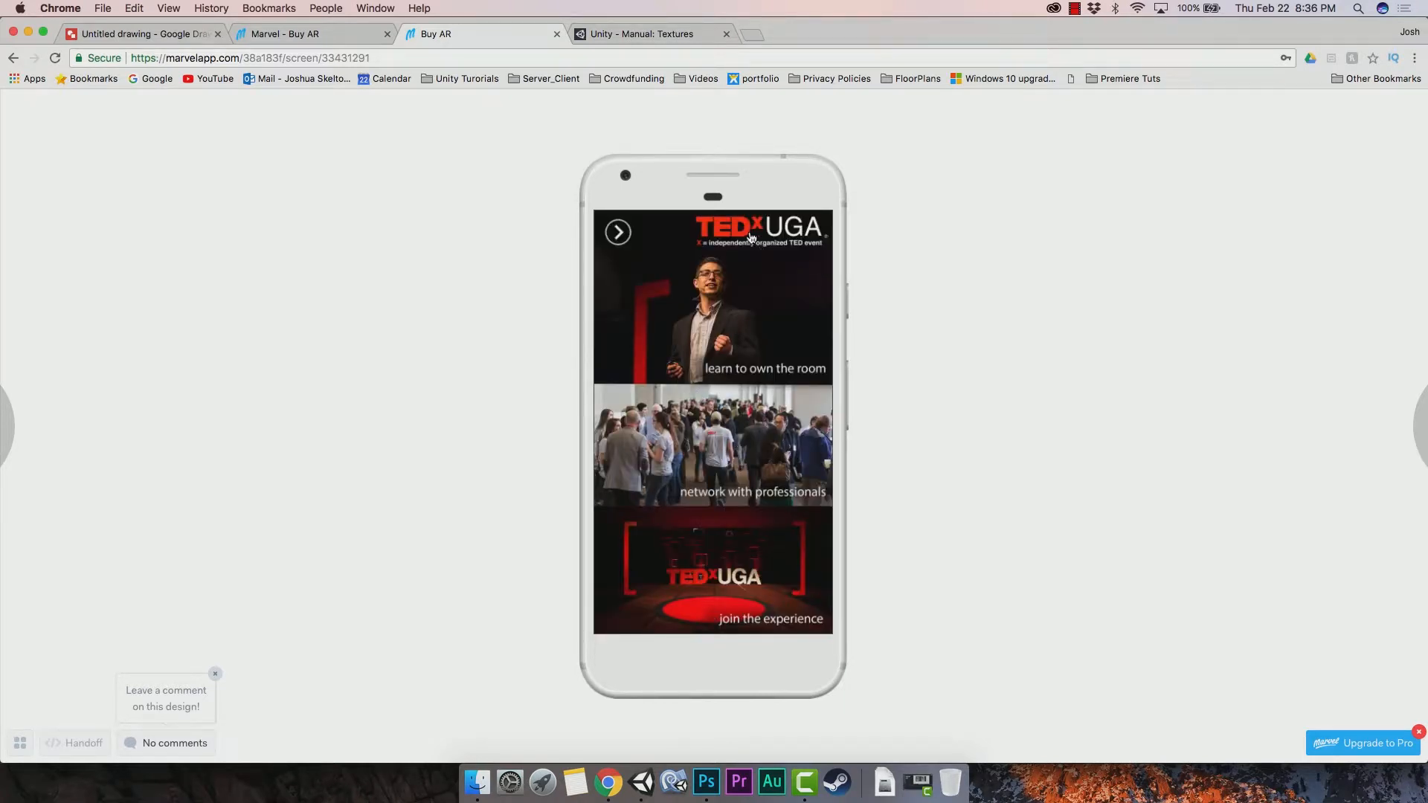
pyautogui.click(727, 479)
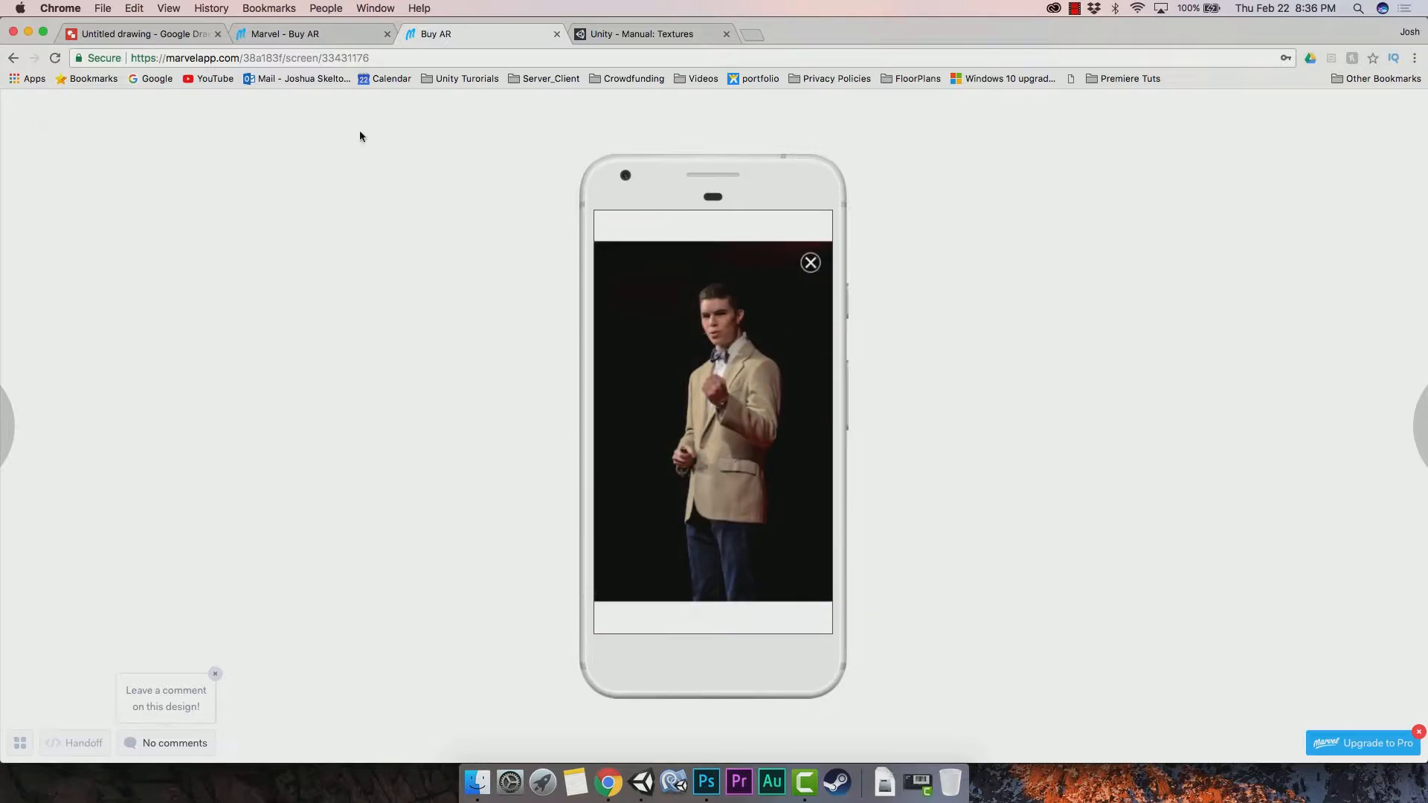
pyautogui.click(298, 33)
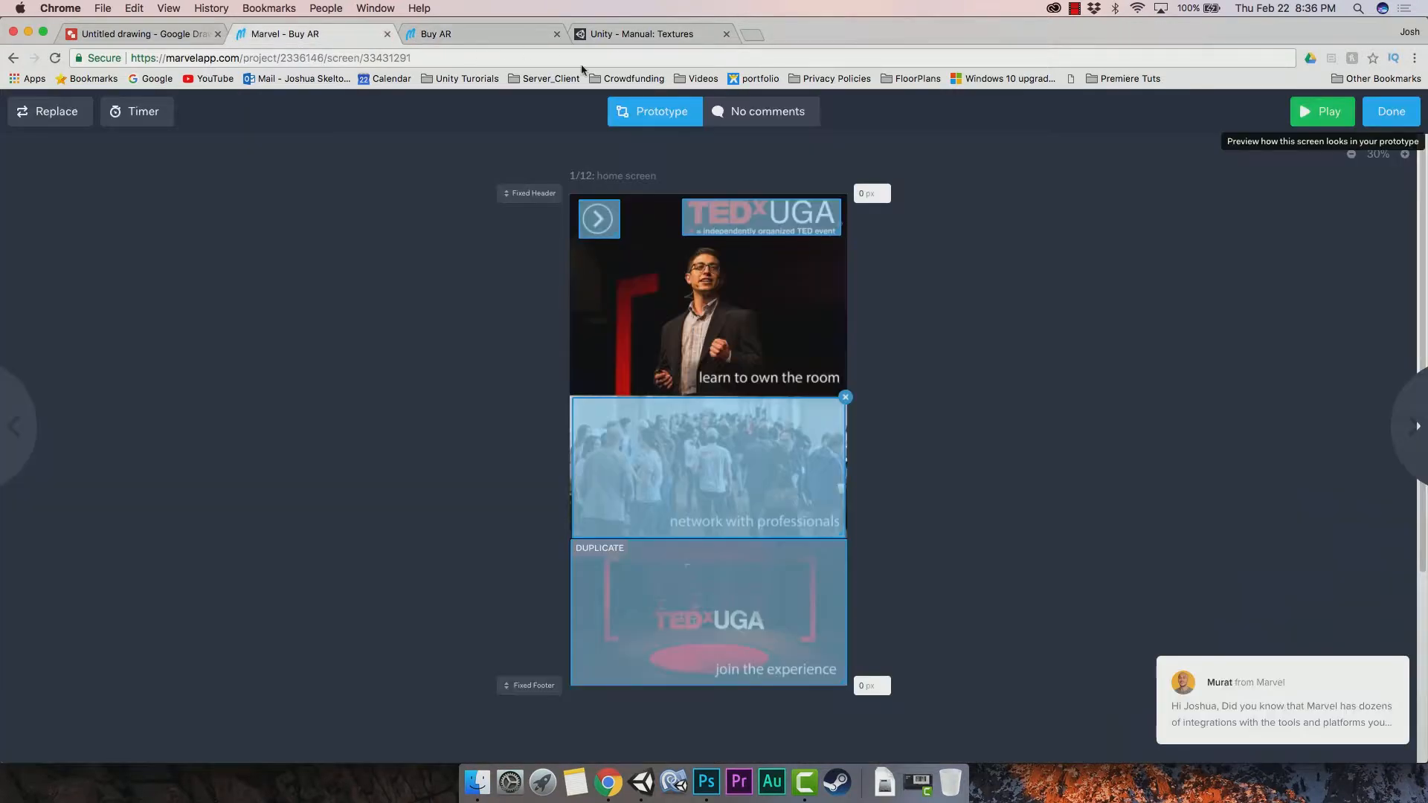
pyautogui.click(1298, 111)
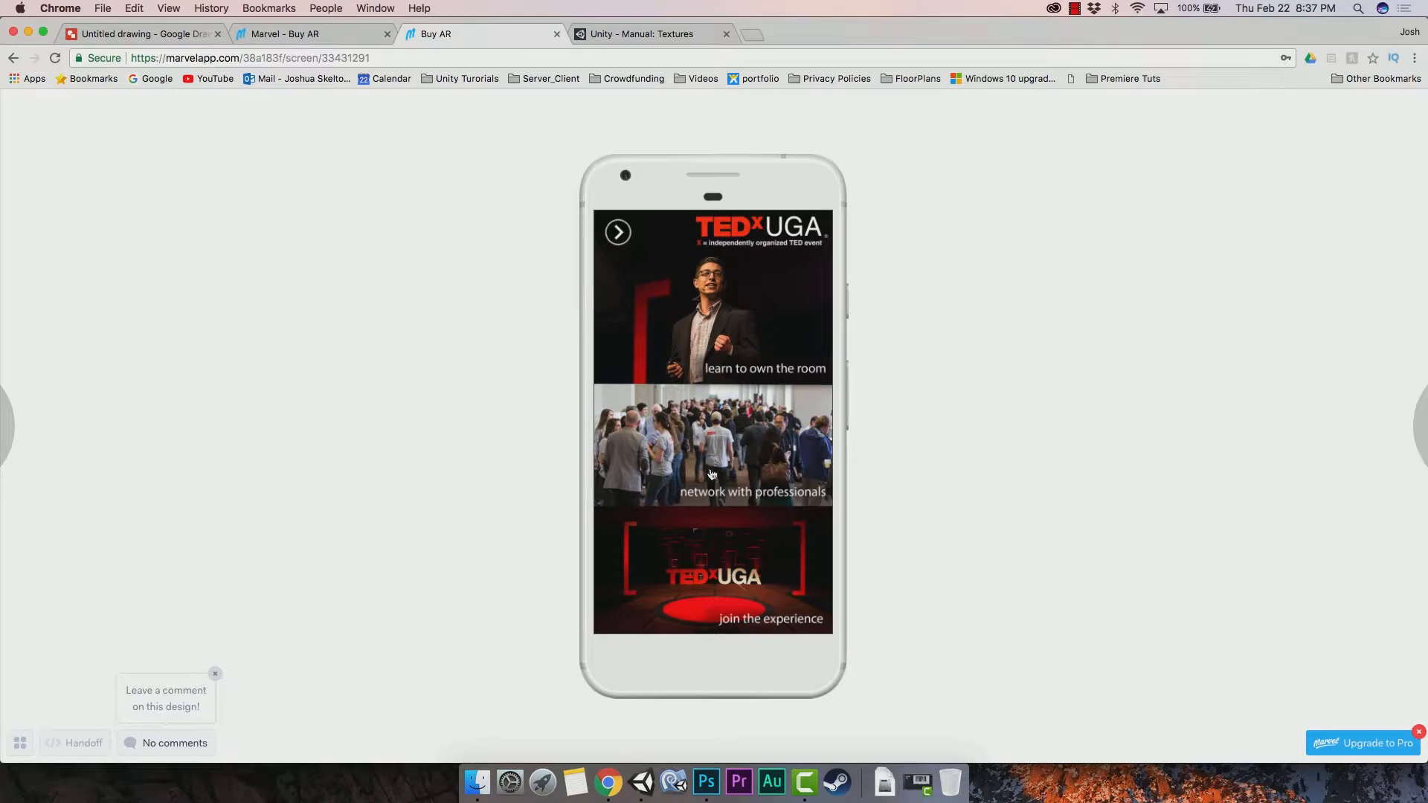
pyautogui.click(701, 571)
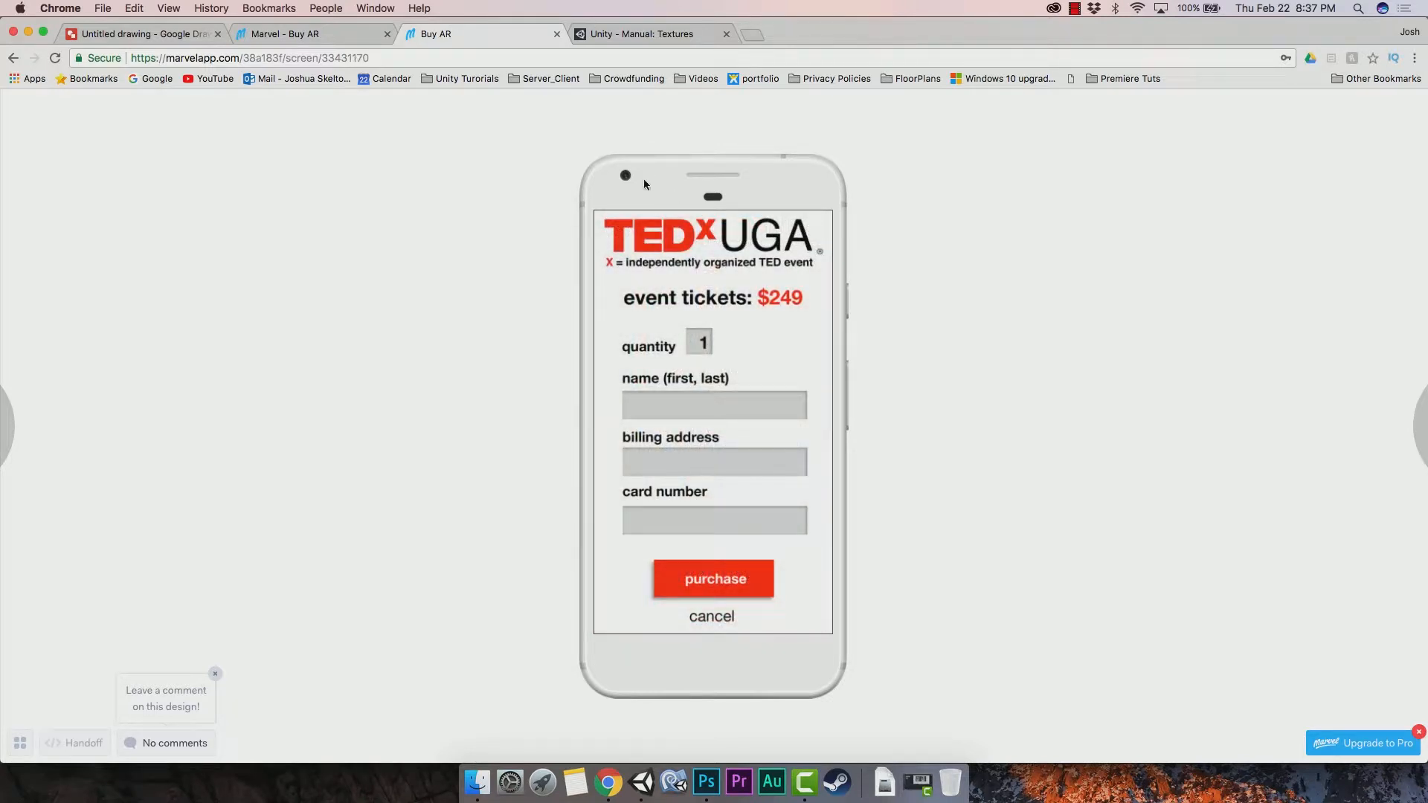
pyautogui.click(13, 57)
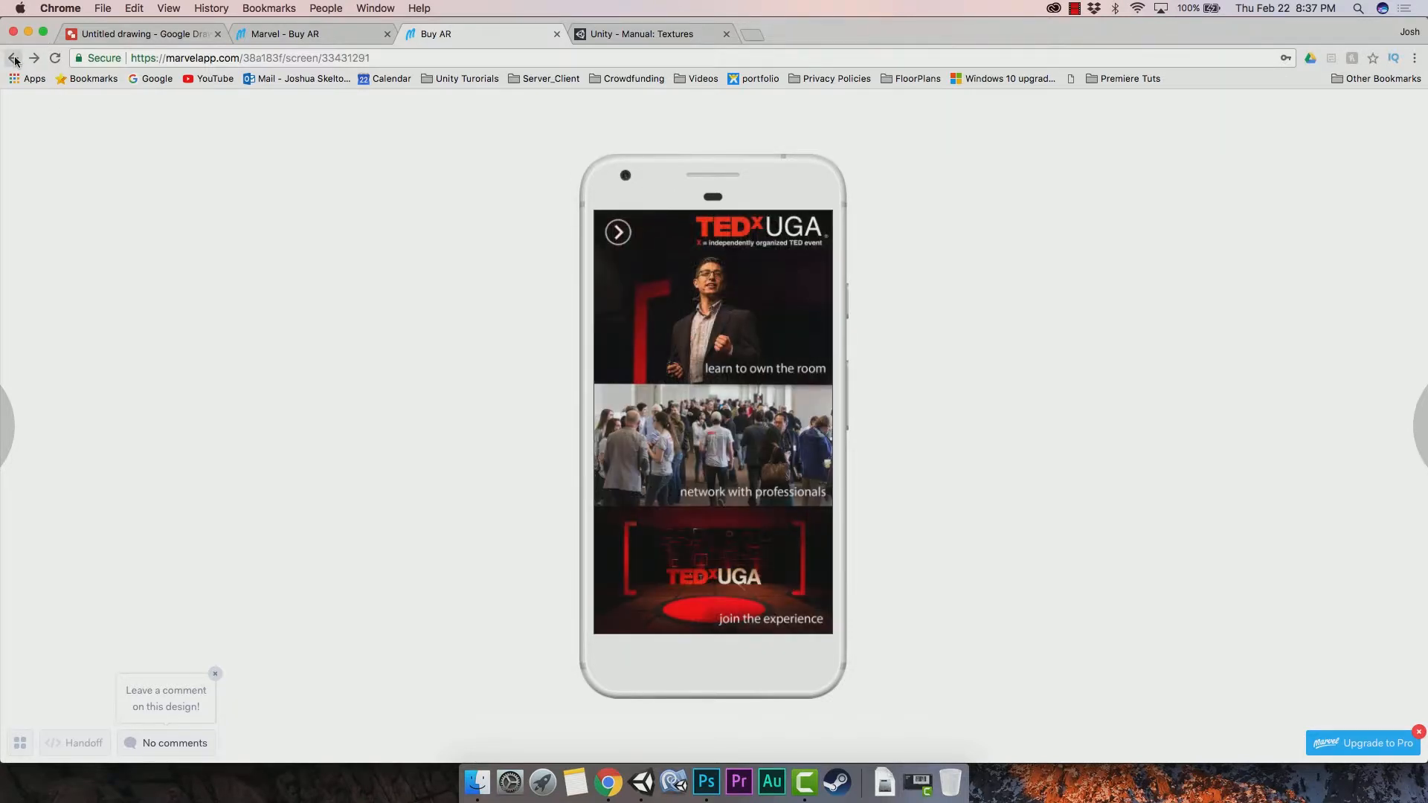
# Open the prototype's side menu, look through "the team" page, and return to the home screen.
pyautogui.click(618, 232)
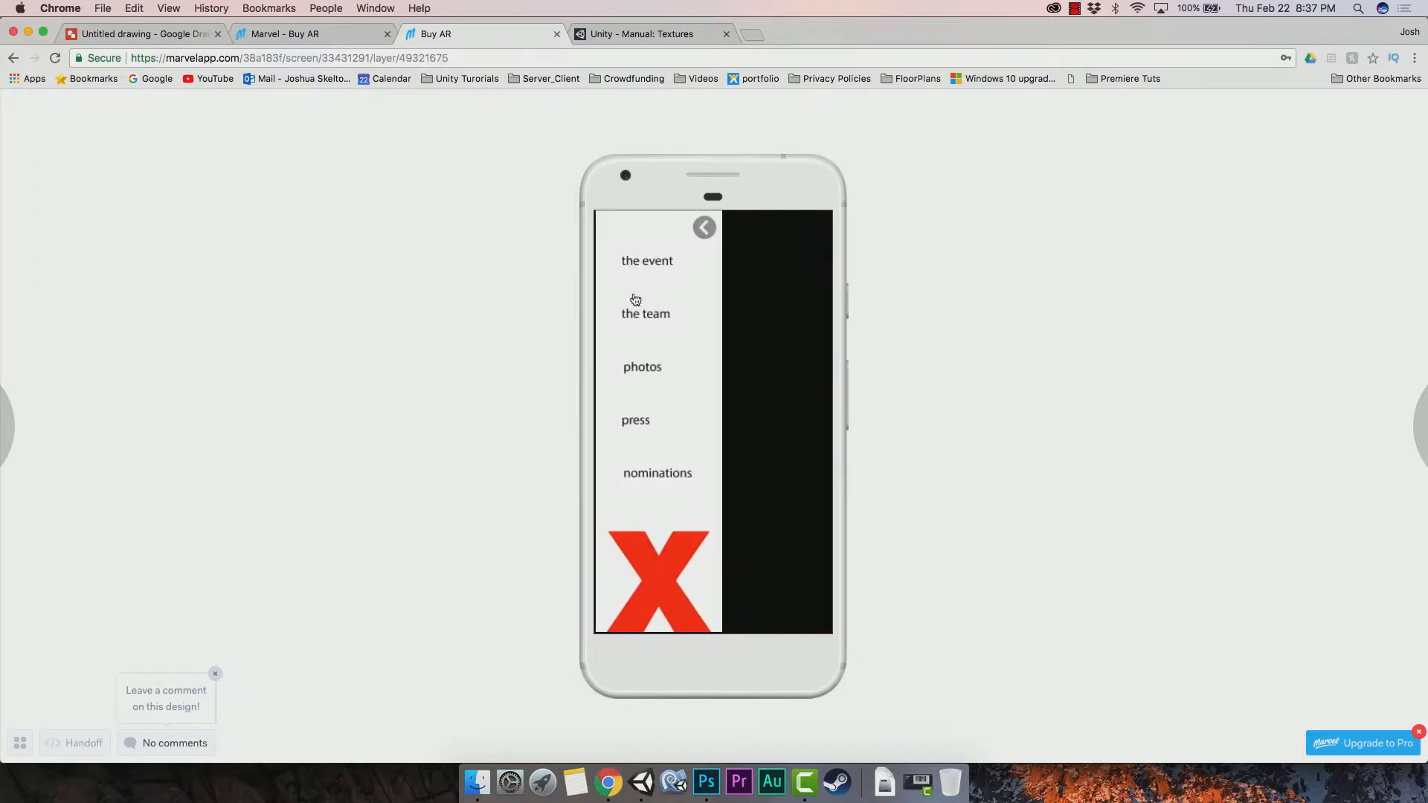
pyautogui.click(652, 322)
pyautogui.scroll(-3, 750, 472)
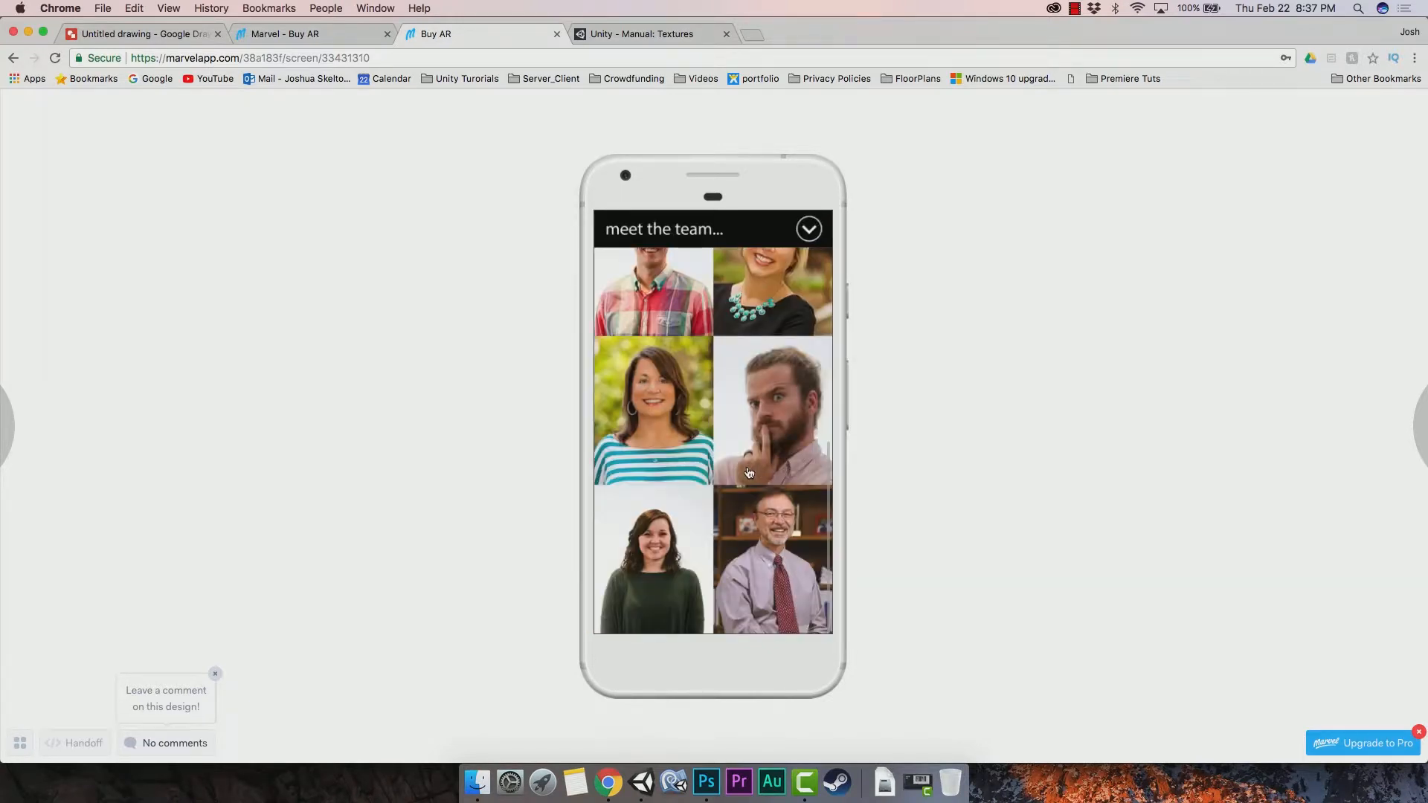
pyautogui.scroll(3, 748, 475)
pyautogui.scroll(-3, 748, 477)
pyautogui.scroll(3, 747, 481)
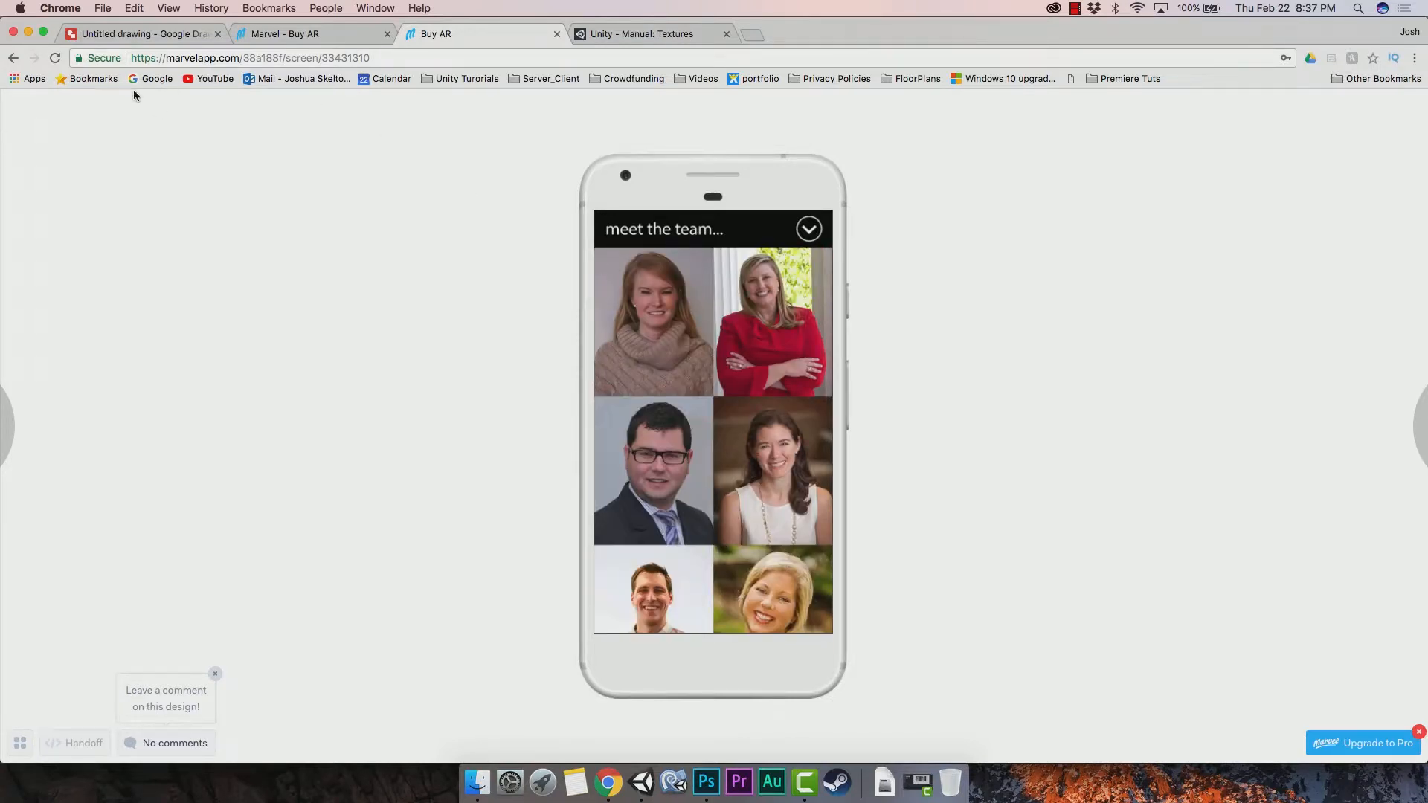
pyautogui.click(13, 59)
pyautogui.click(705, 230)
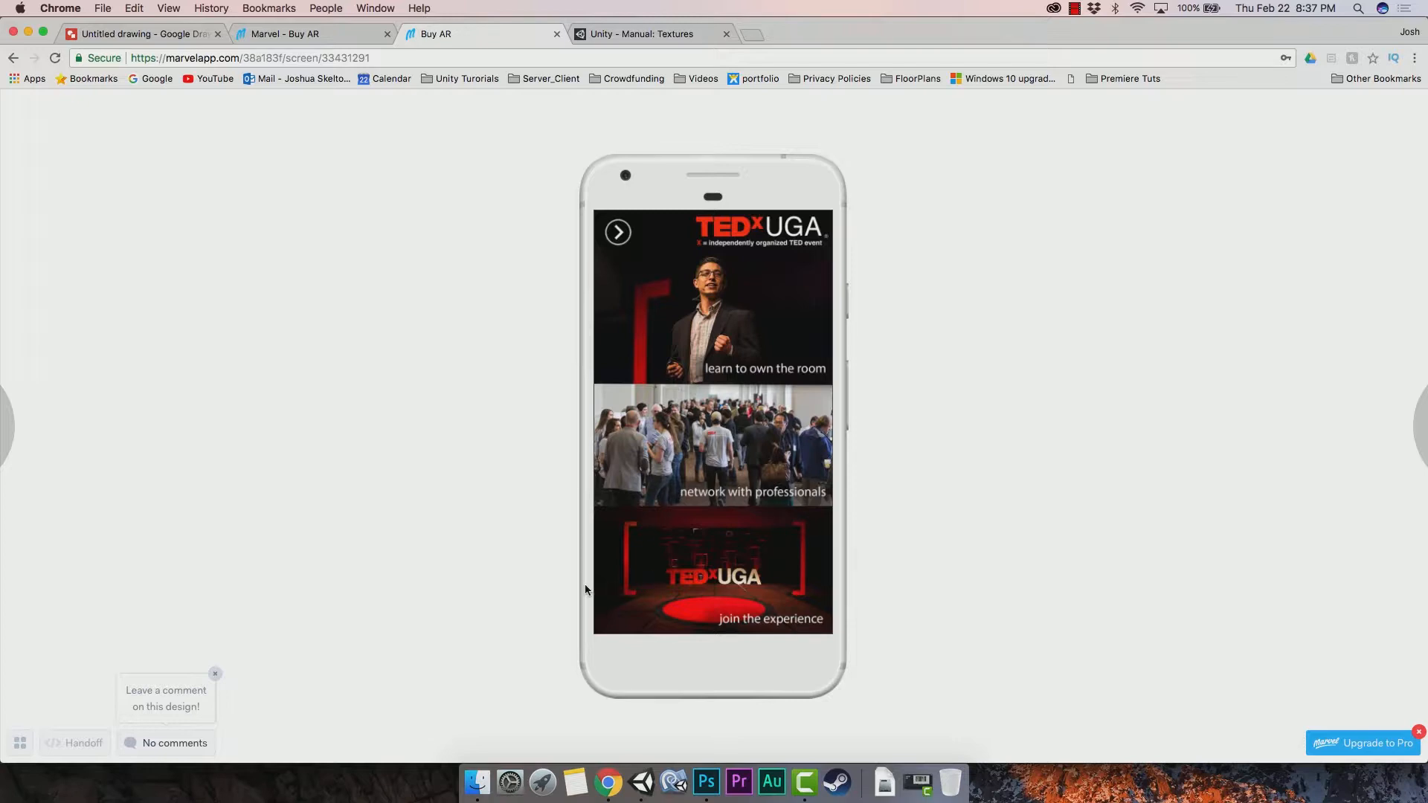
# Switch to Unity and on to the App_Assets folder in Finder, and highlight all the image files in it.
pyautogui.click(642, 782)
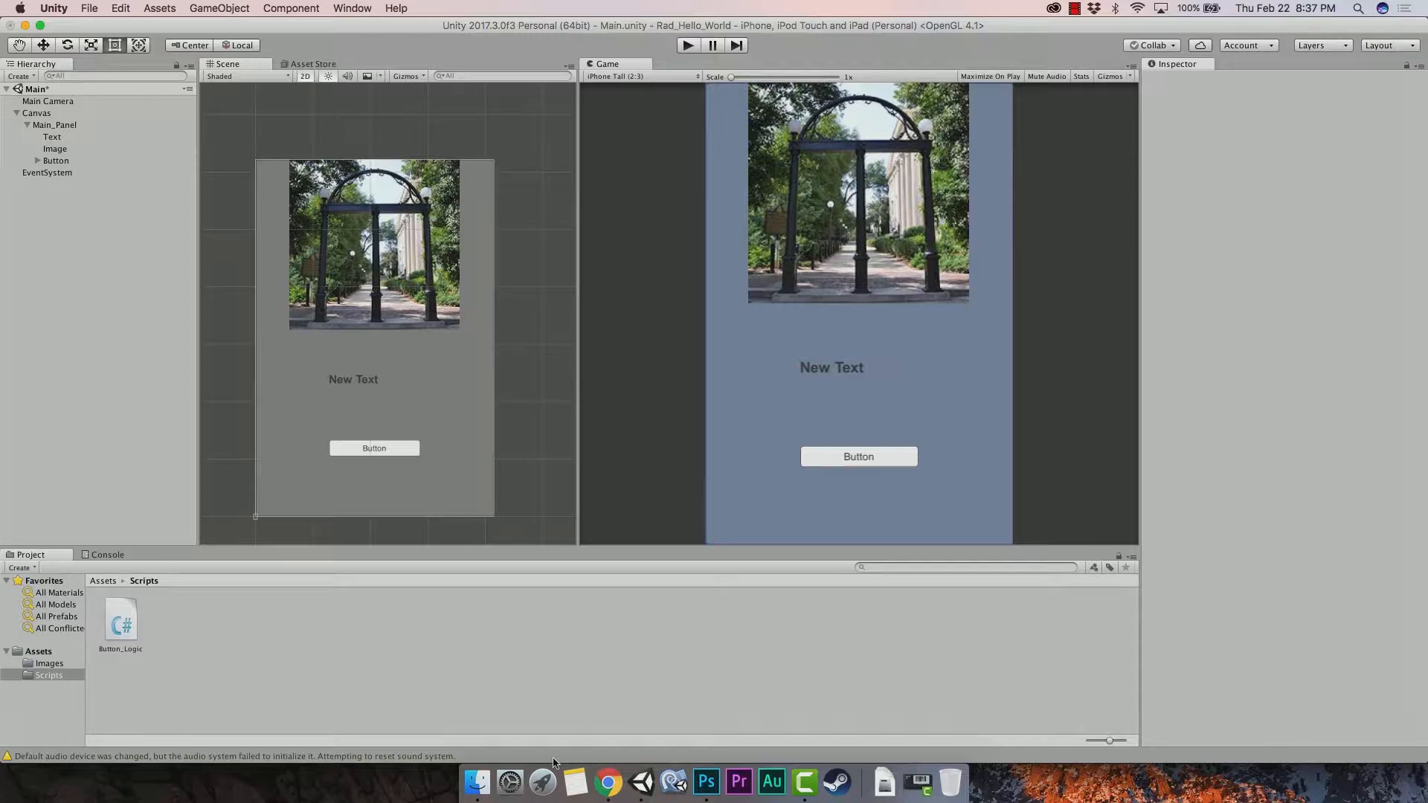
pyautogui.click(478, 782)
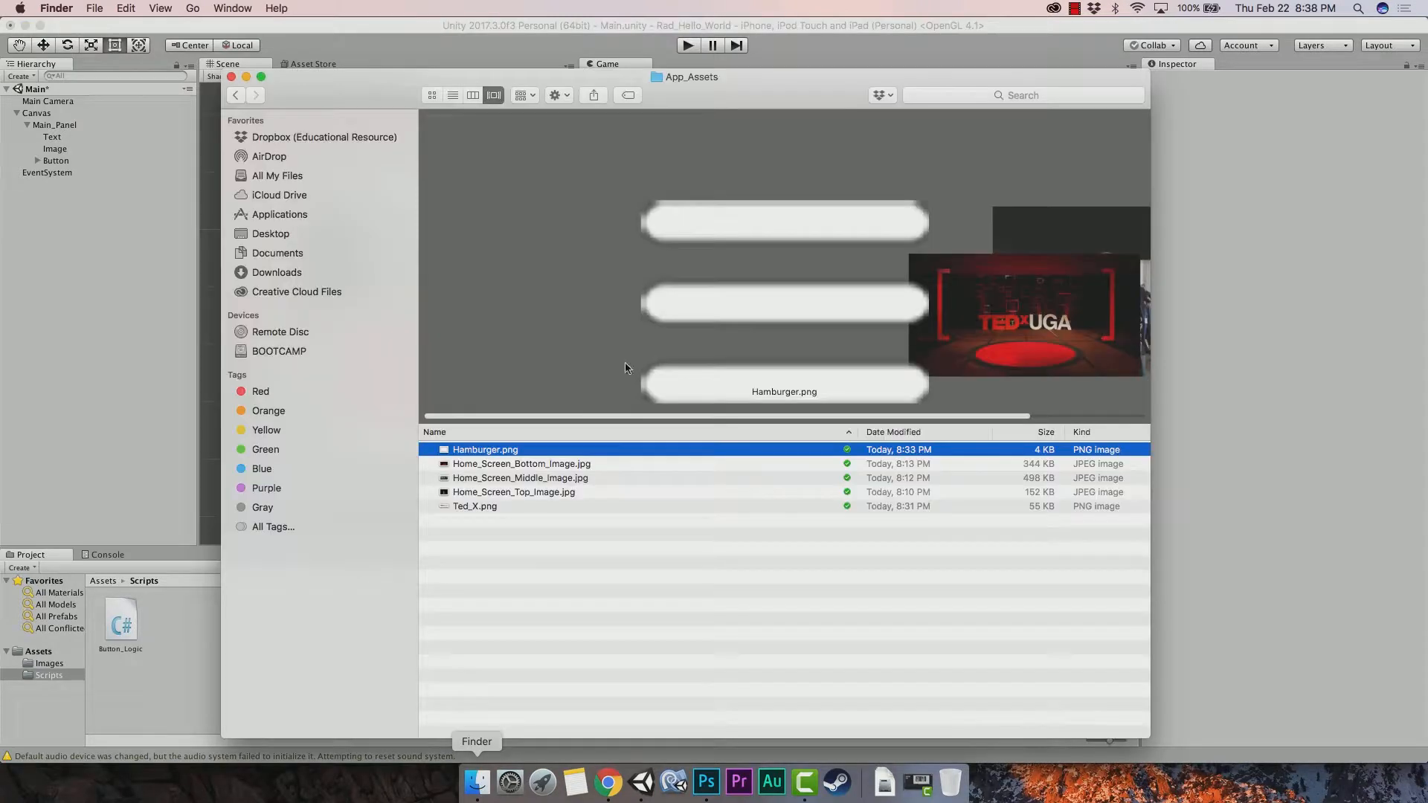
pyautogui.click(496, 539)
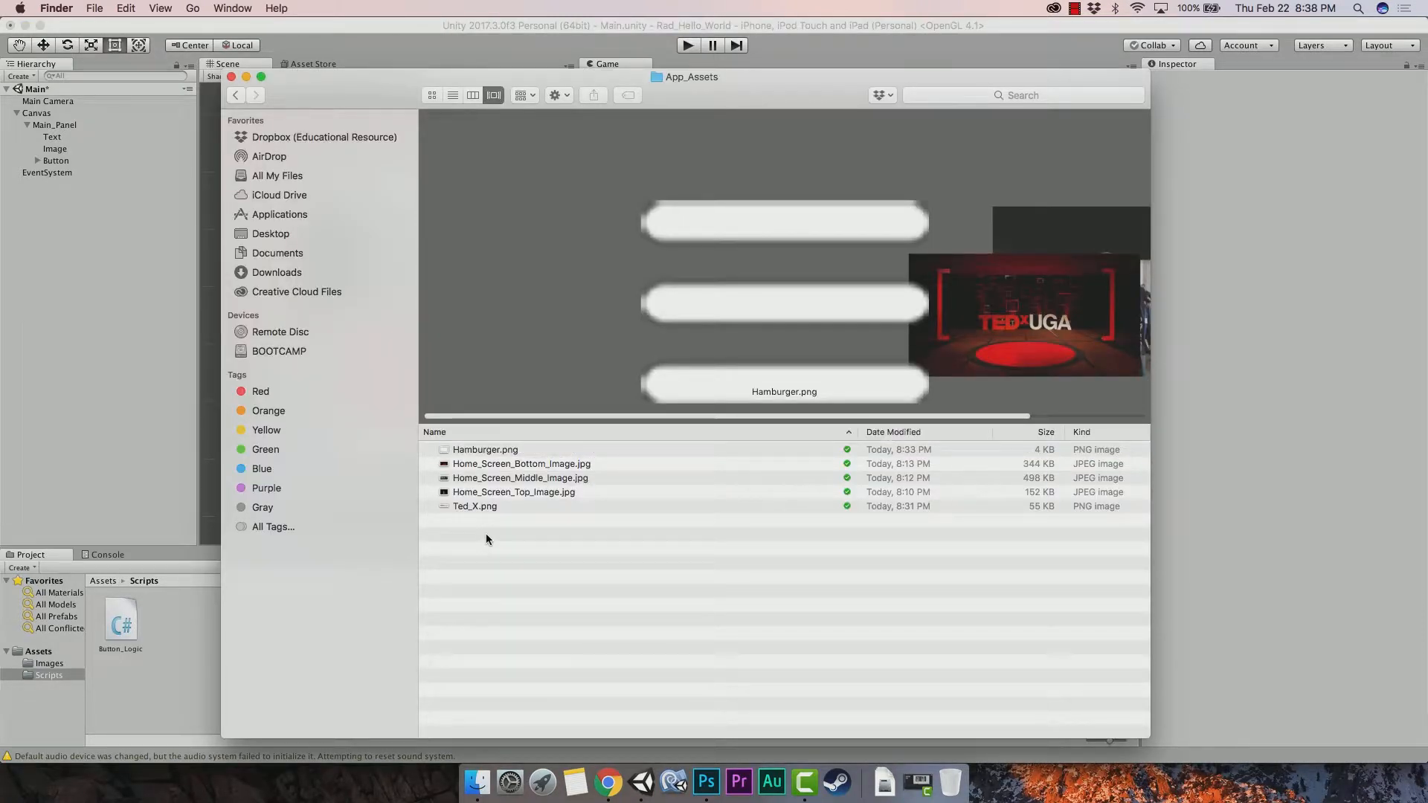
pyautogui.moveTo(486, 547); pyautogui.dragTo(484, 451)
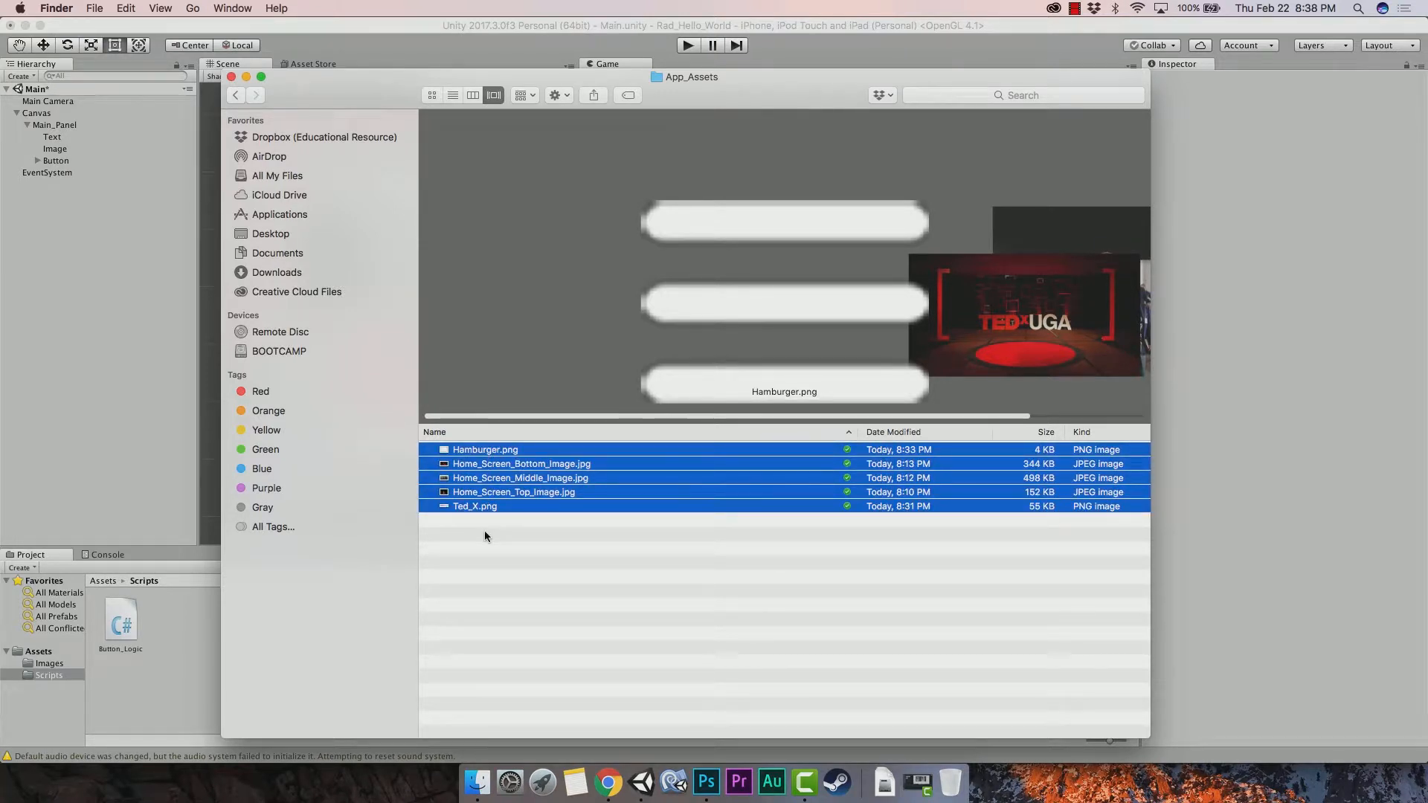
pyautogui.click(485, 536)
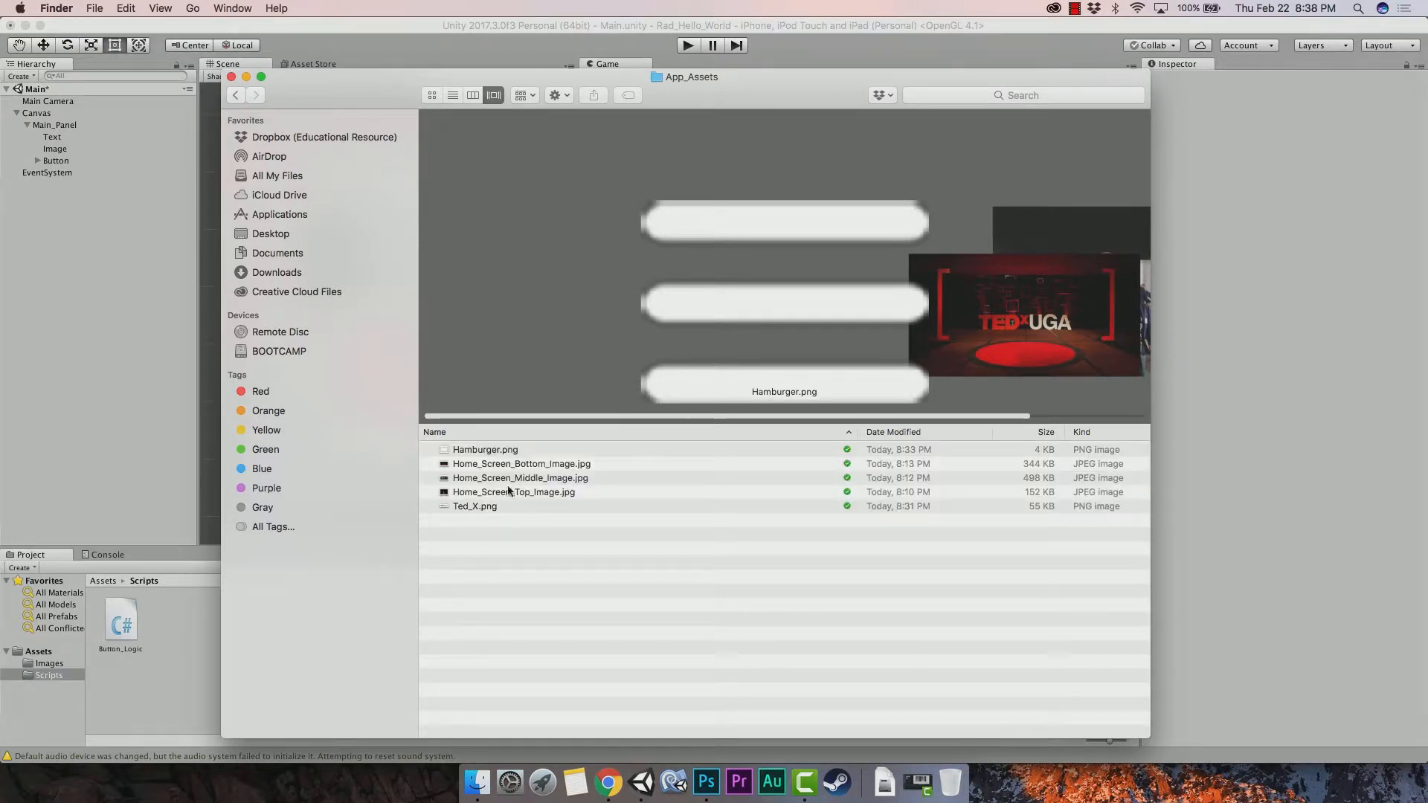
# Preview the app's image assets one by one: Hamburger.png, the bottom, middle and top home screen images, and Ted_X.png.
pyautogui.click(563, 464)
pyautogui.press('Up')
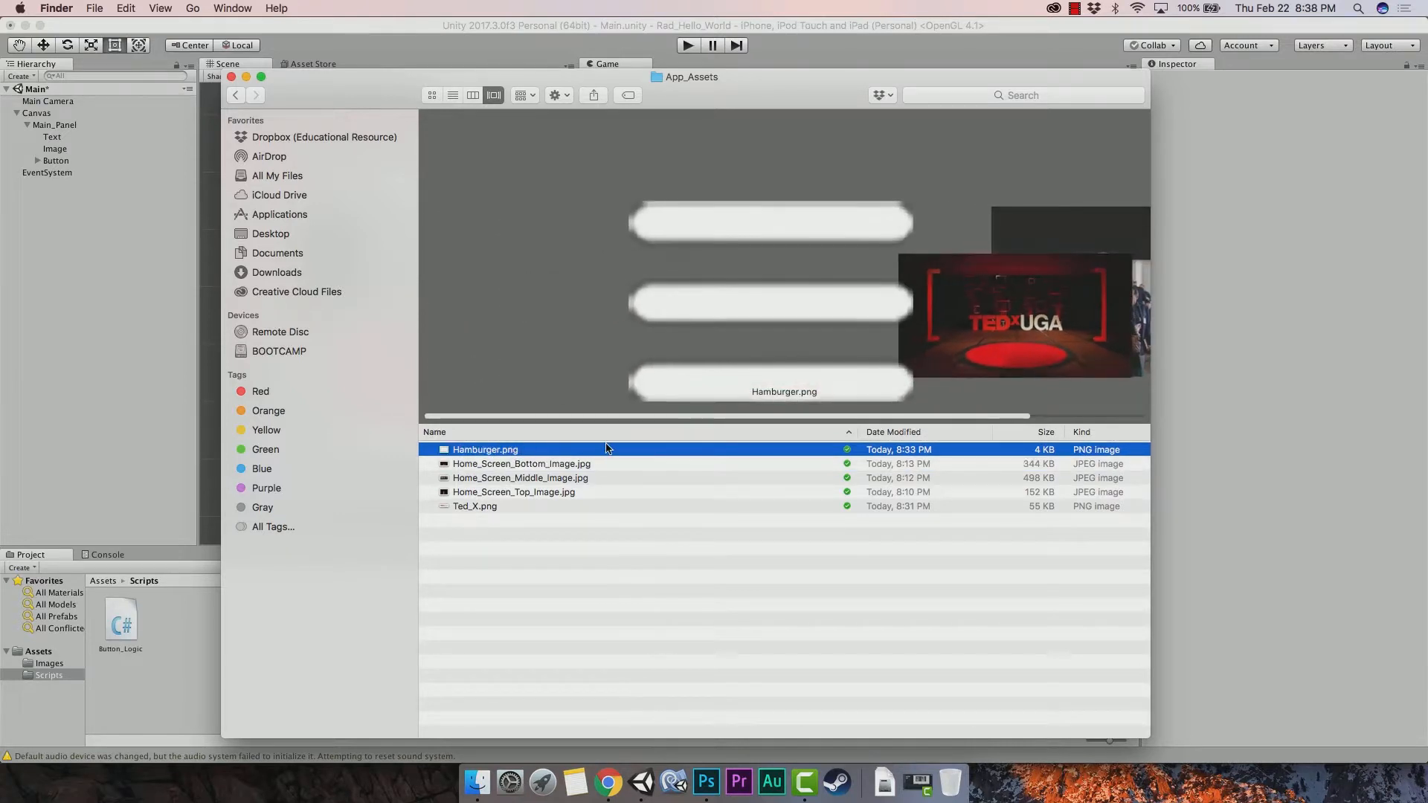
pyautogui.press('Down')
pyautogui.press('Down')
pyautogui.press('Down')
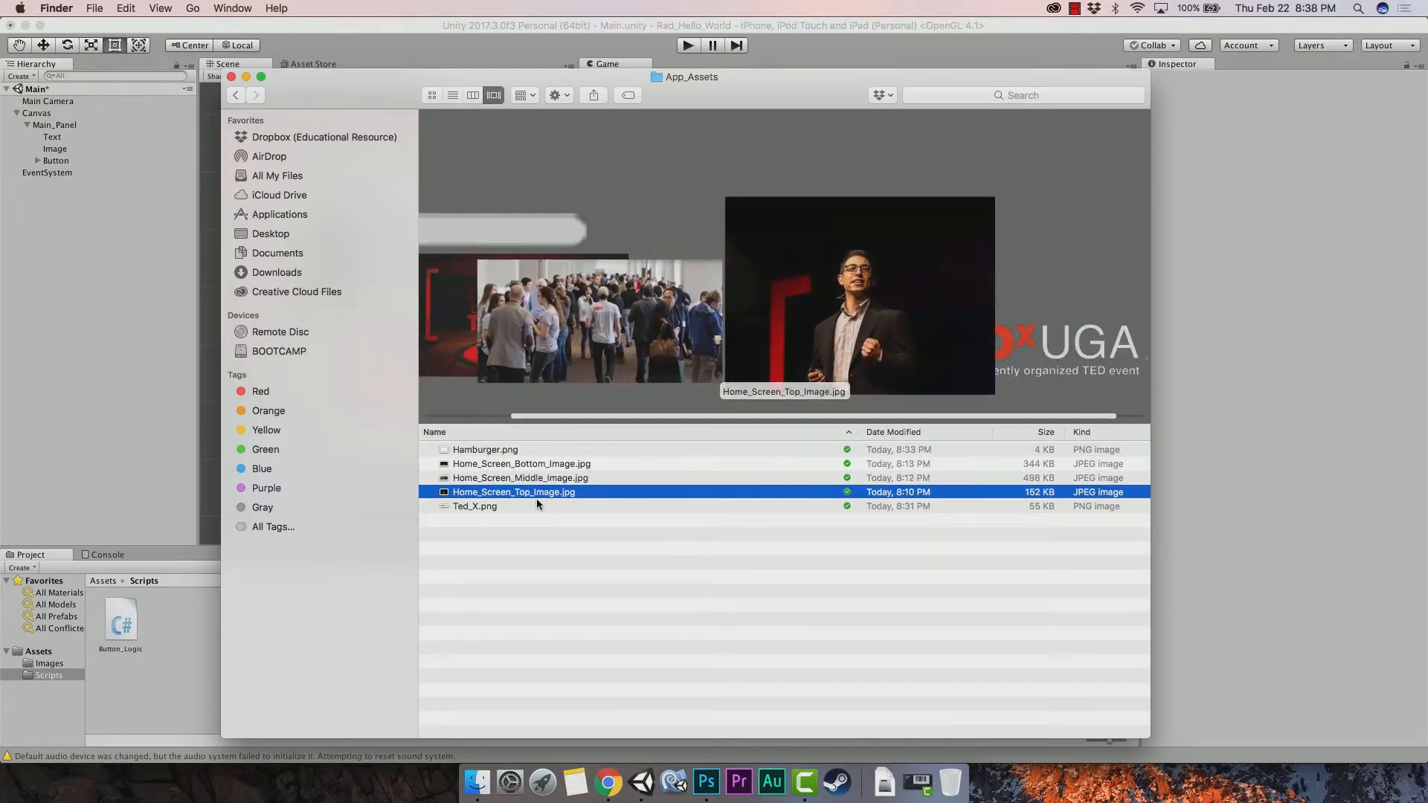
pyautogui.click(497, 509)
pyautogui.click(509, 492)
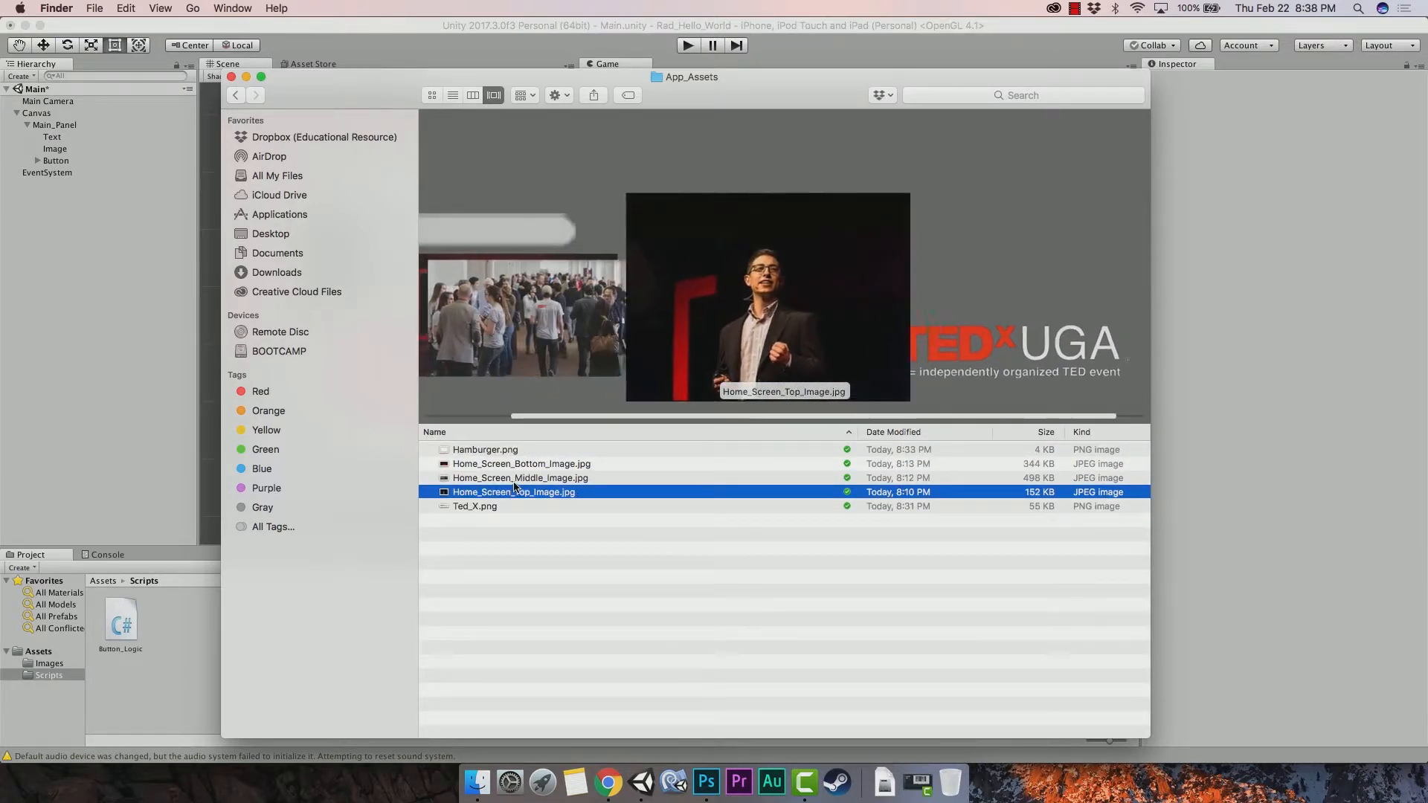
pyautogui.click(518, 473)
pyautogui.click(516, 466)
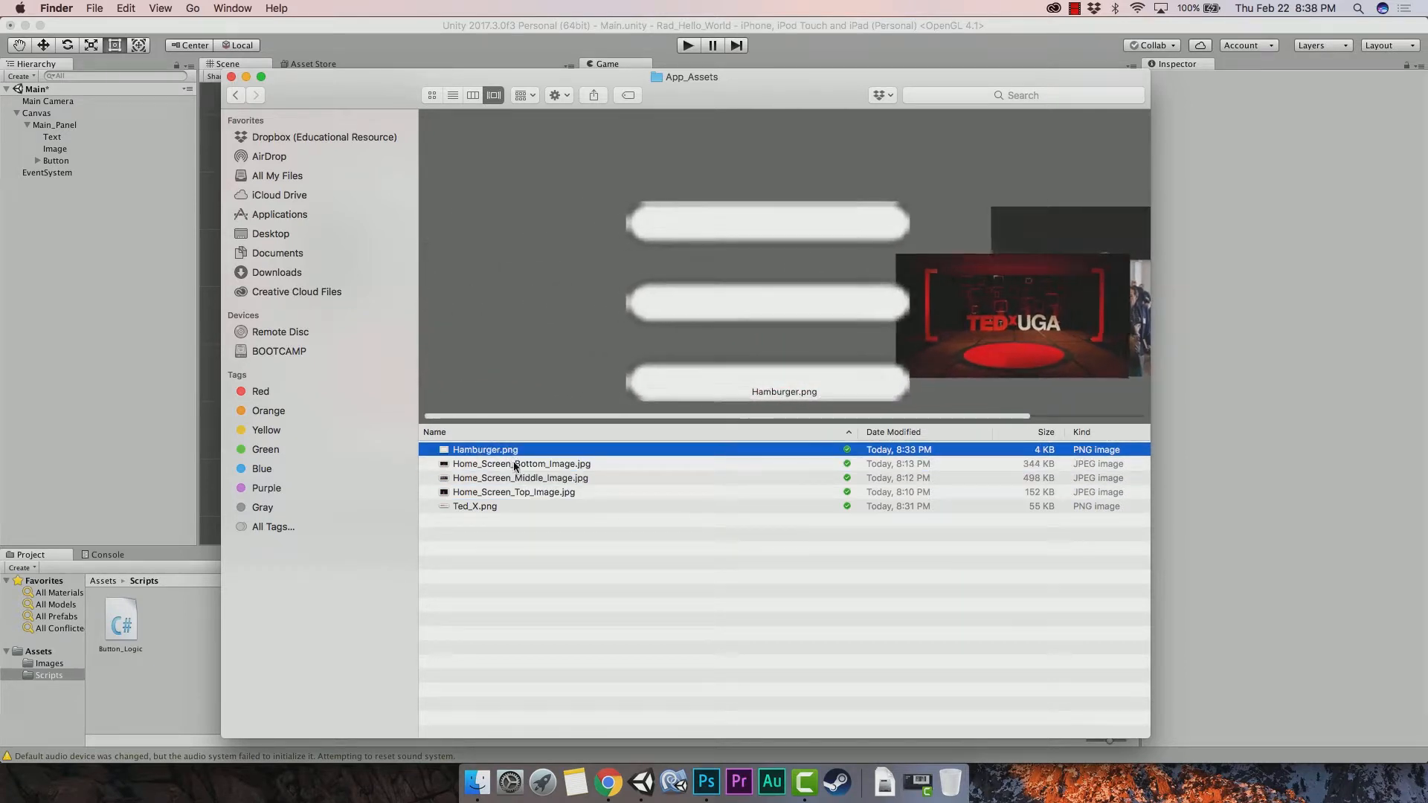
pyautogui.click(510, 452)
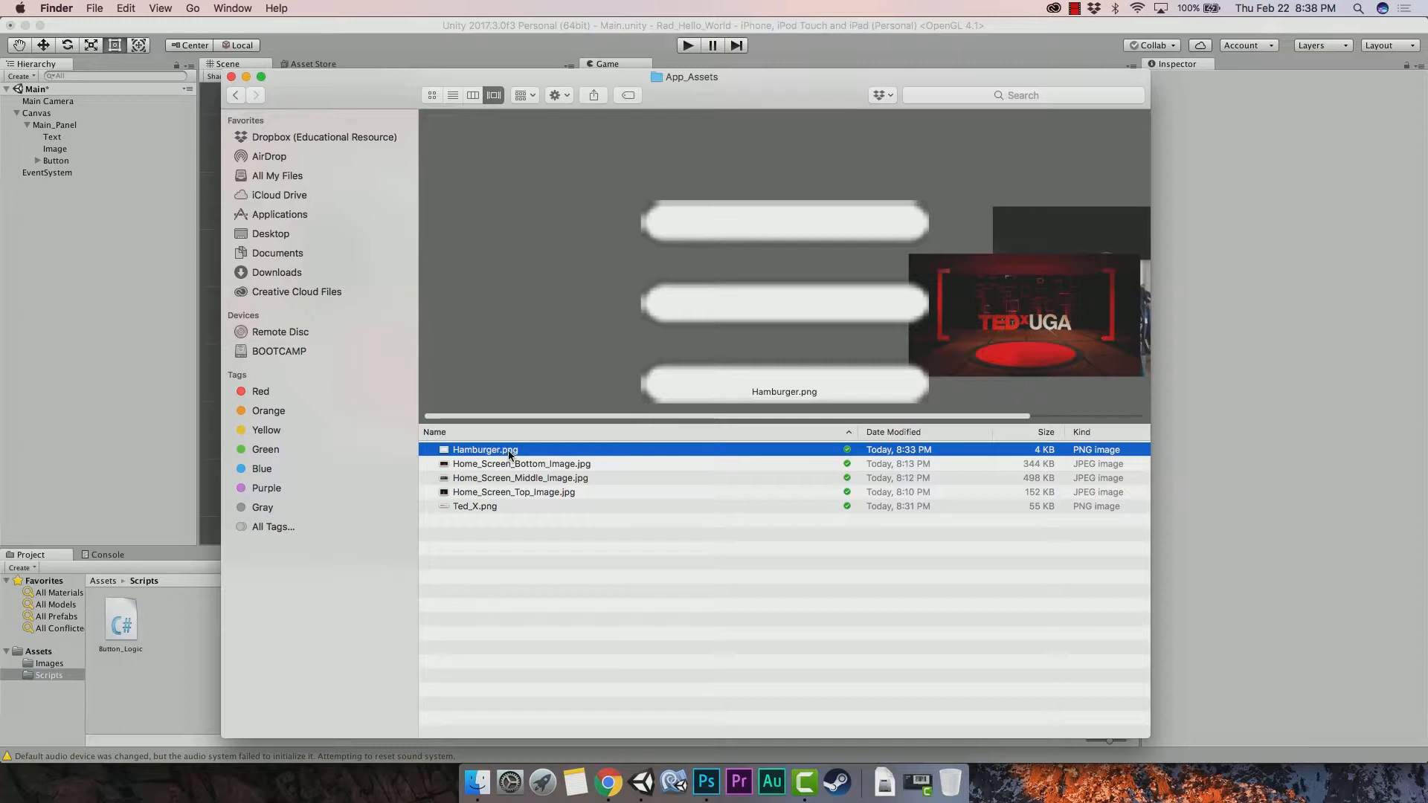
pyautogui.click(516, 466)
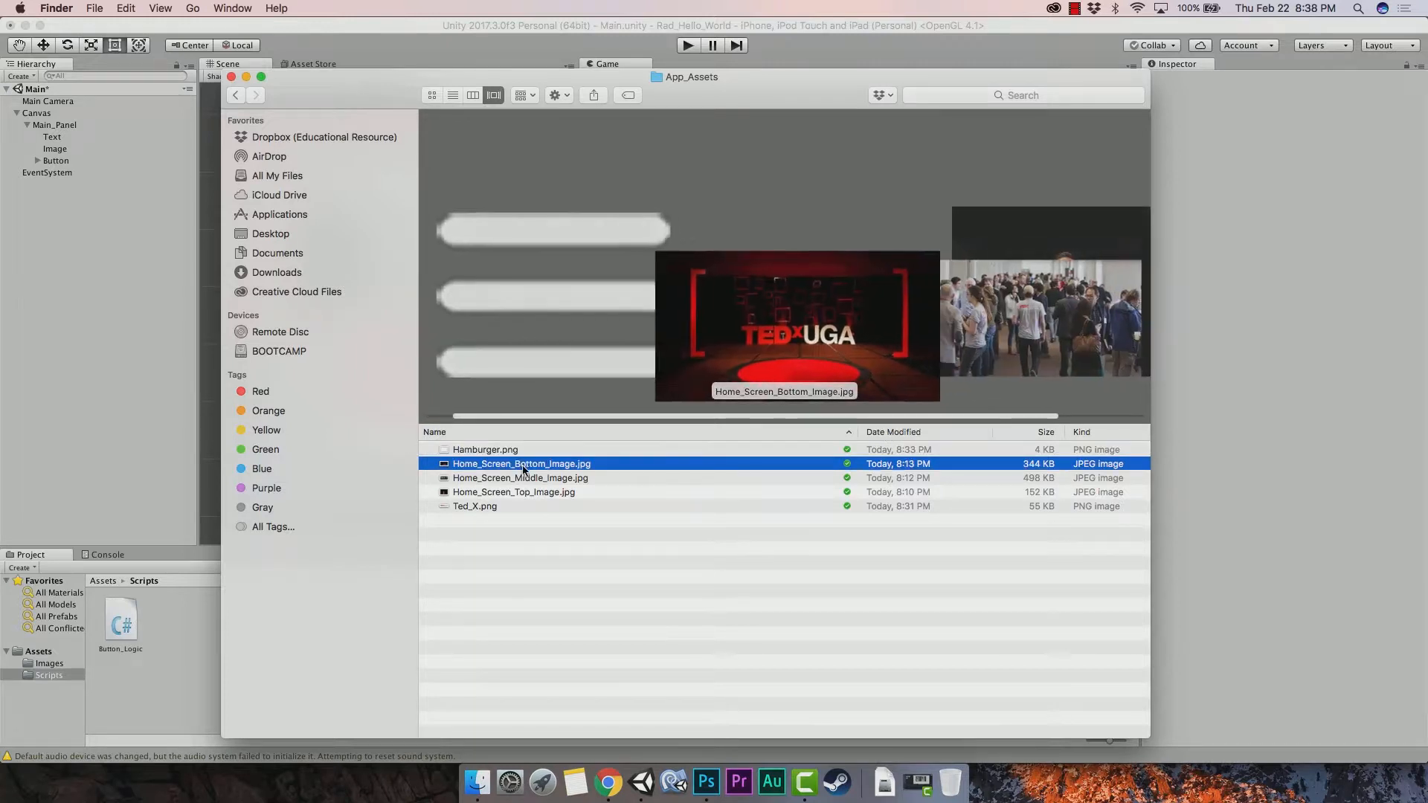
pyautogui.click(536, 491)
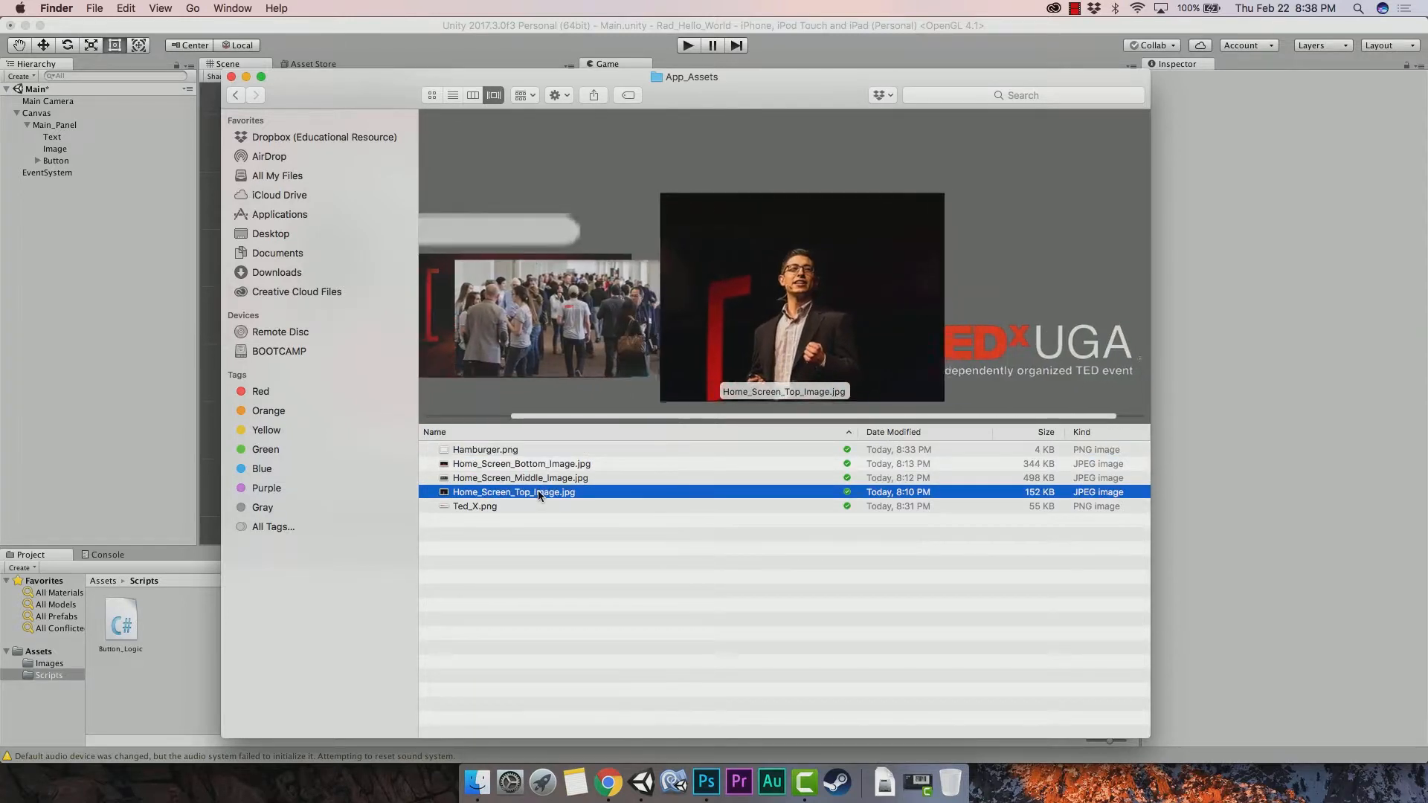
pyautogui.click(545, 480)
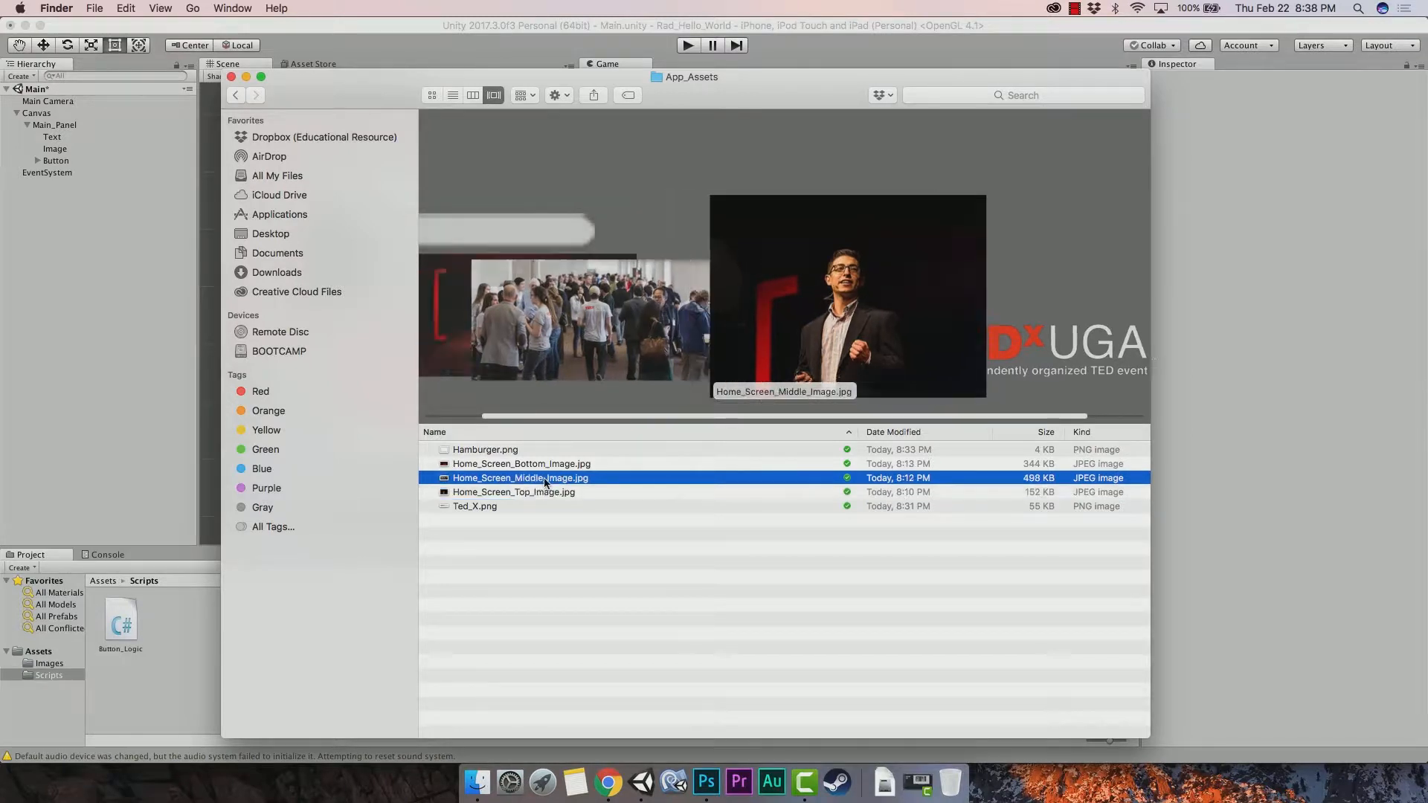
pyautogui.click(548, 466)
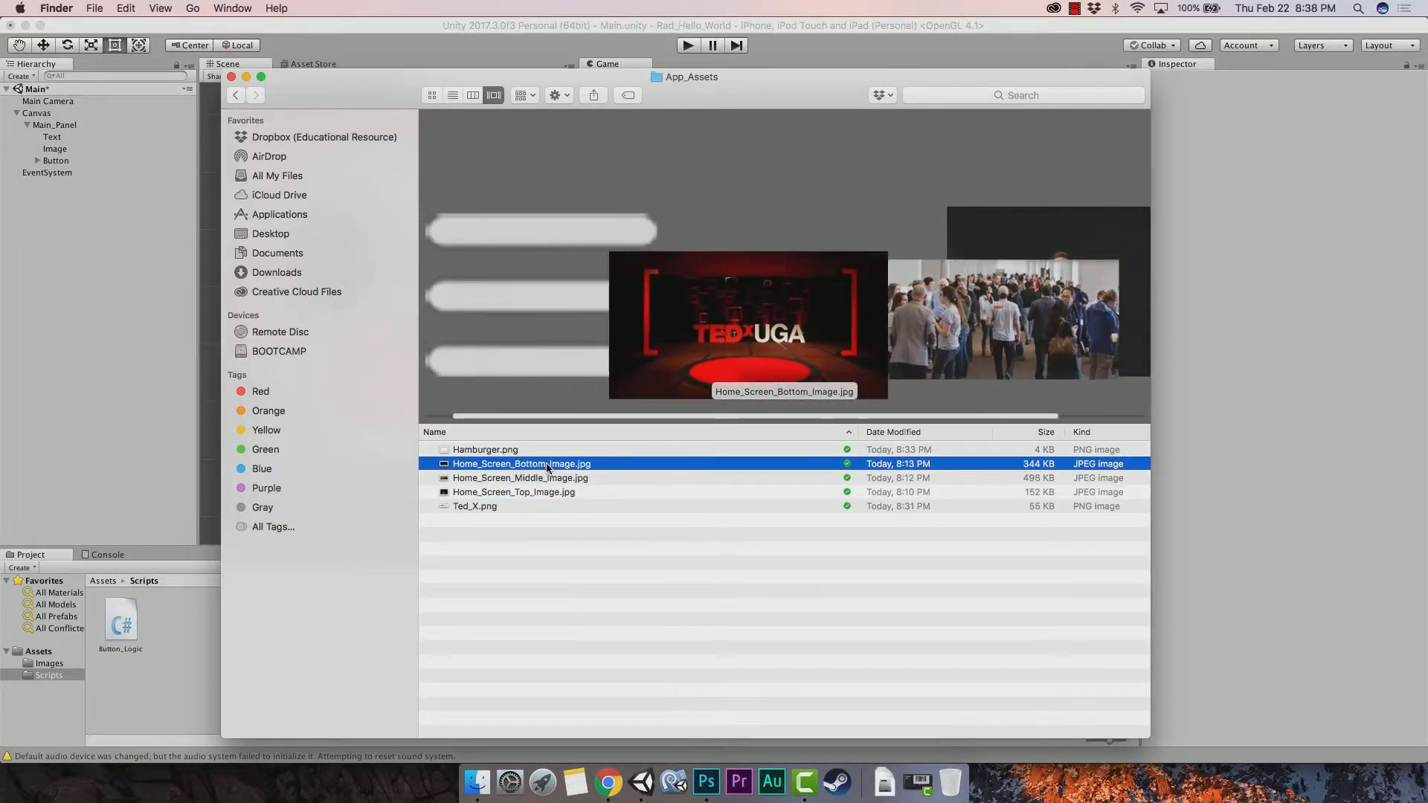
pyautogui.click(505, 505)
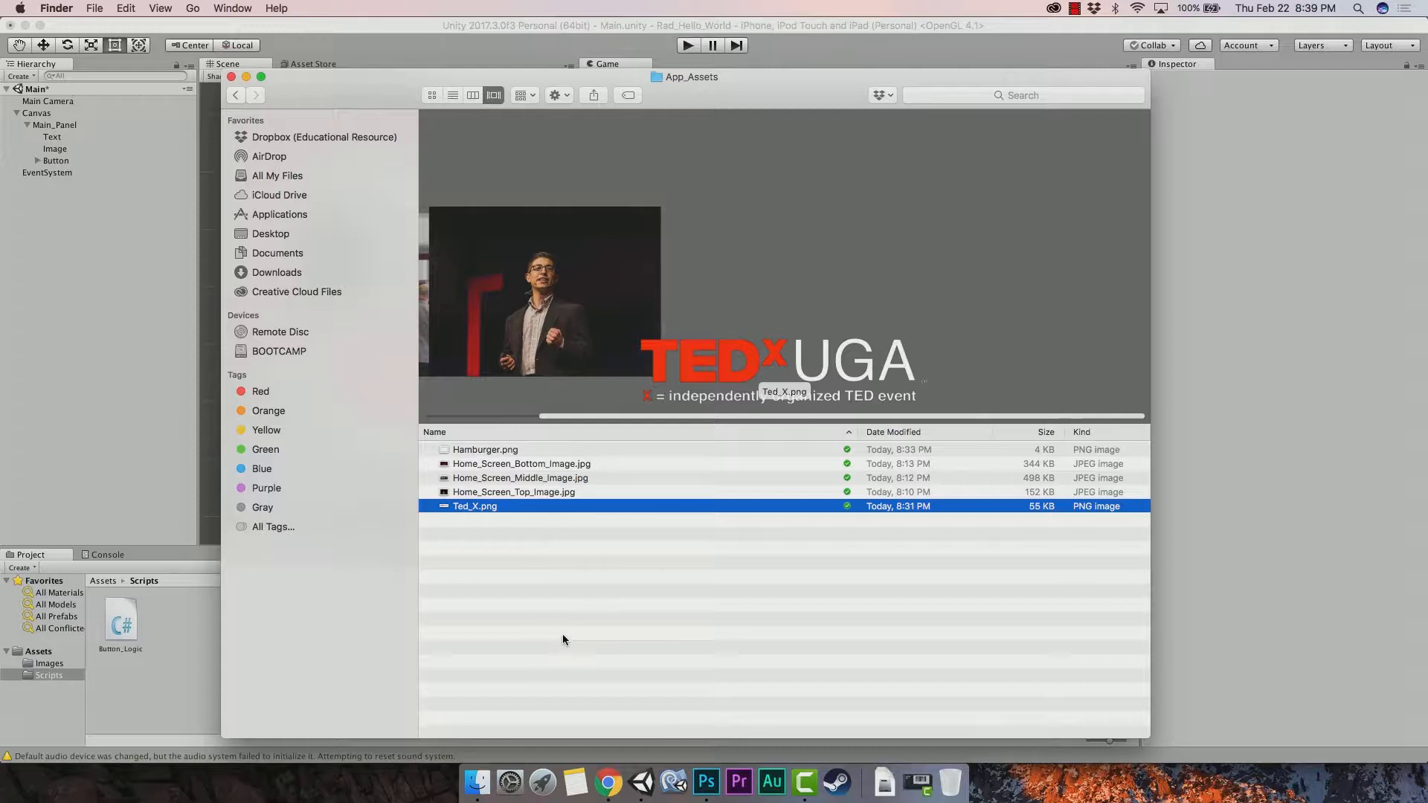
pyautogui.click(519, 453)
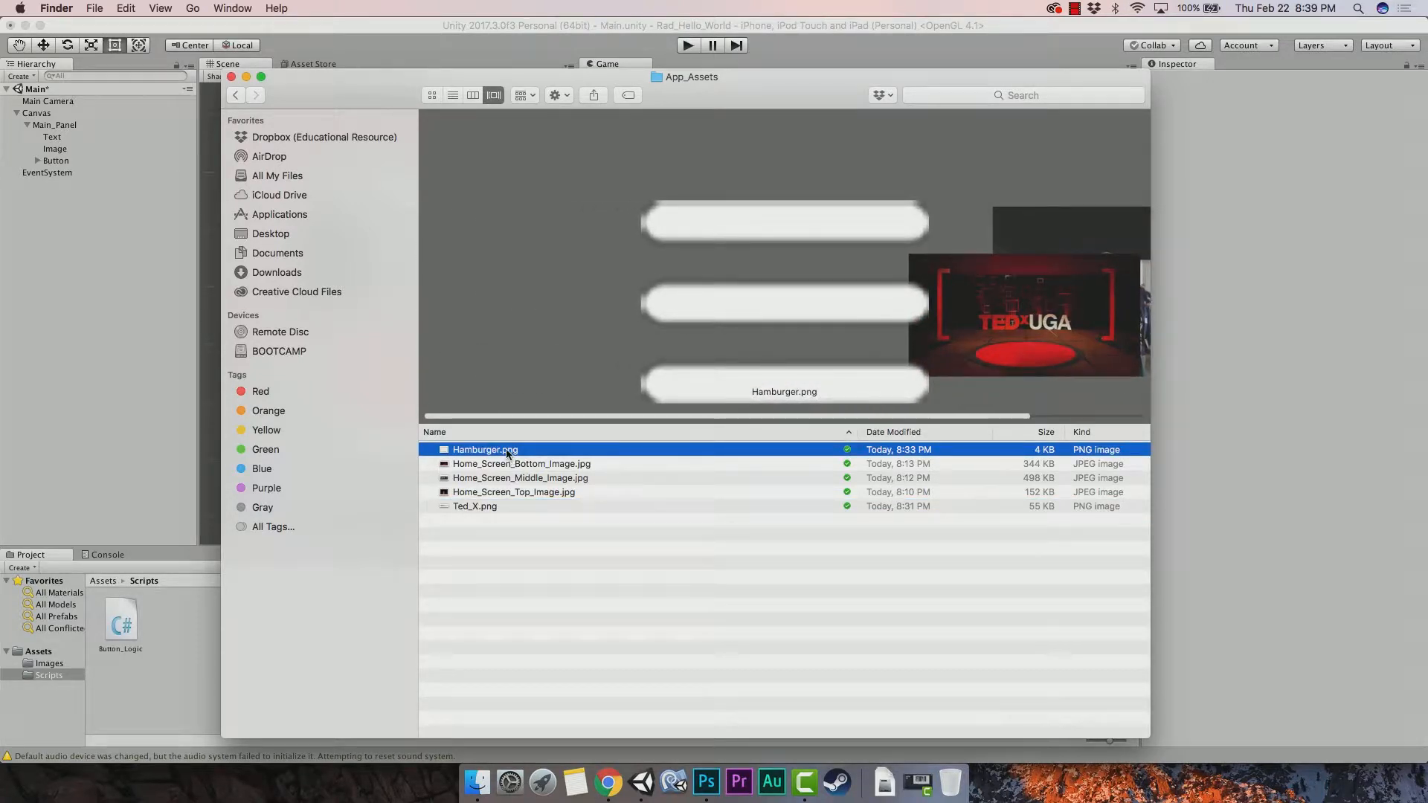
# Open Home_Screen_Top_Image.jpg from the App_Assets folder in Adobe Photoshop CC 2018.
pyautogui.click(537, 491)
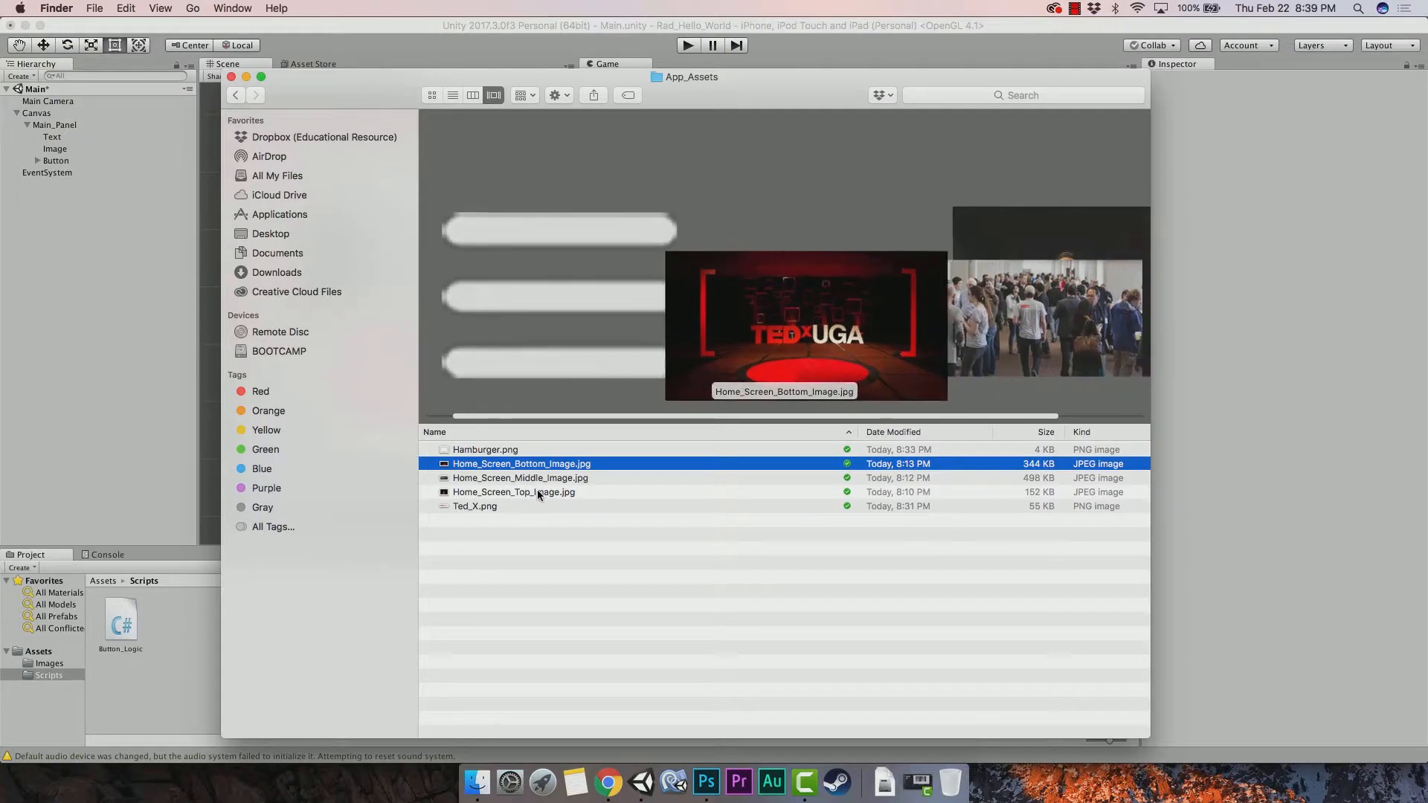
pyautogui.rightClick(548, 493)
pyautogui.moveTo(624, 377)
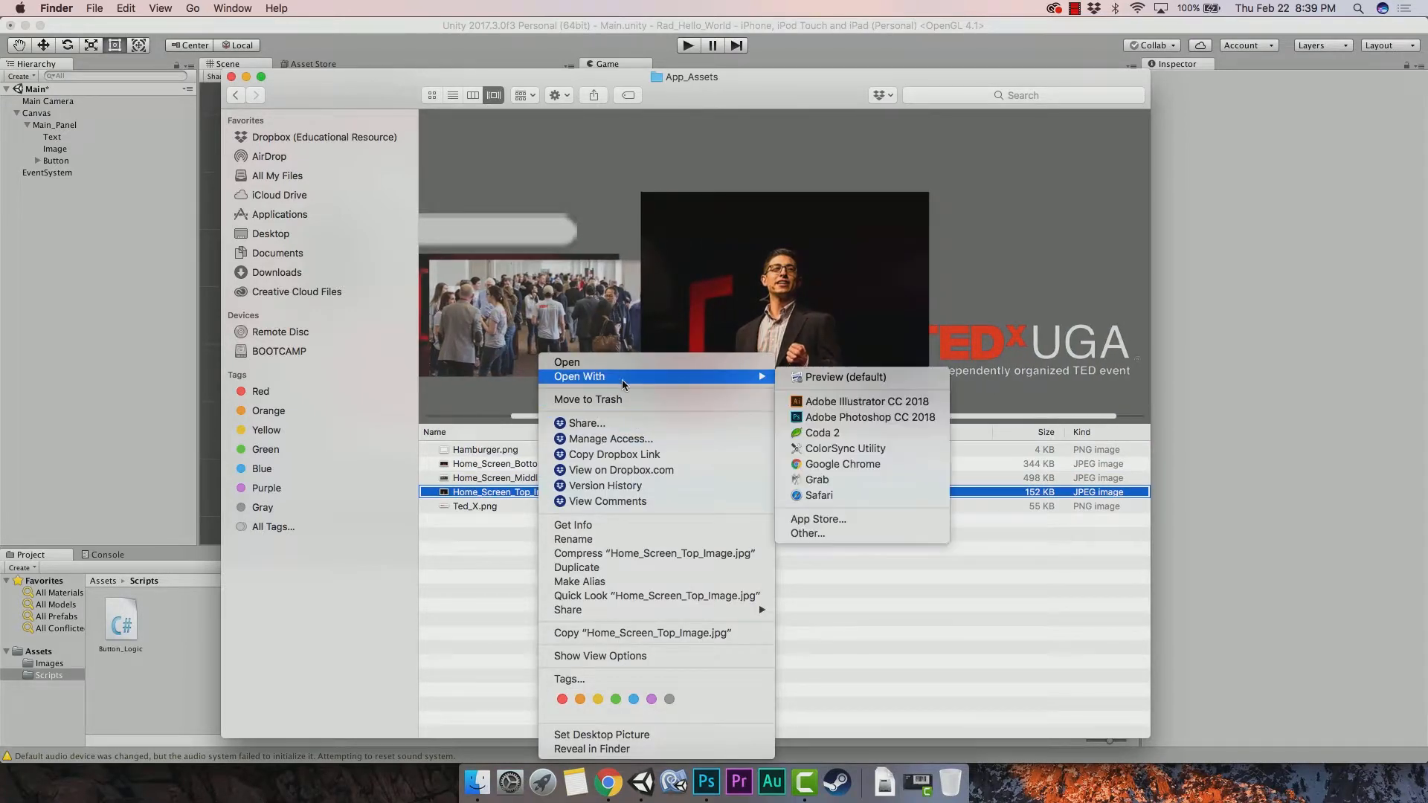
pyautogui.click(845, 419)
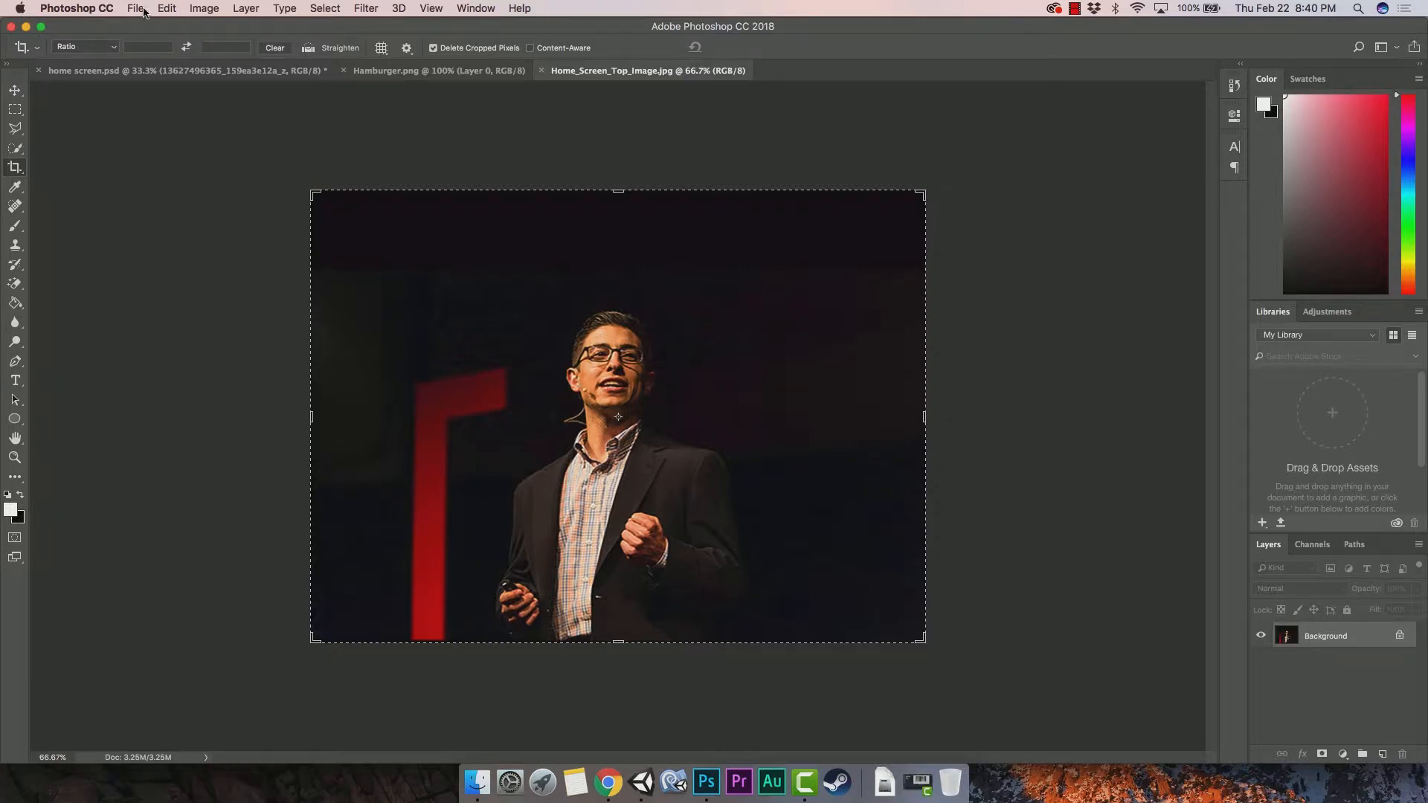
# Check the pixel dimensions of the top home screen image without resizing it, and return to the Crop tool.
pyautogui.click(204, 9)
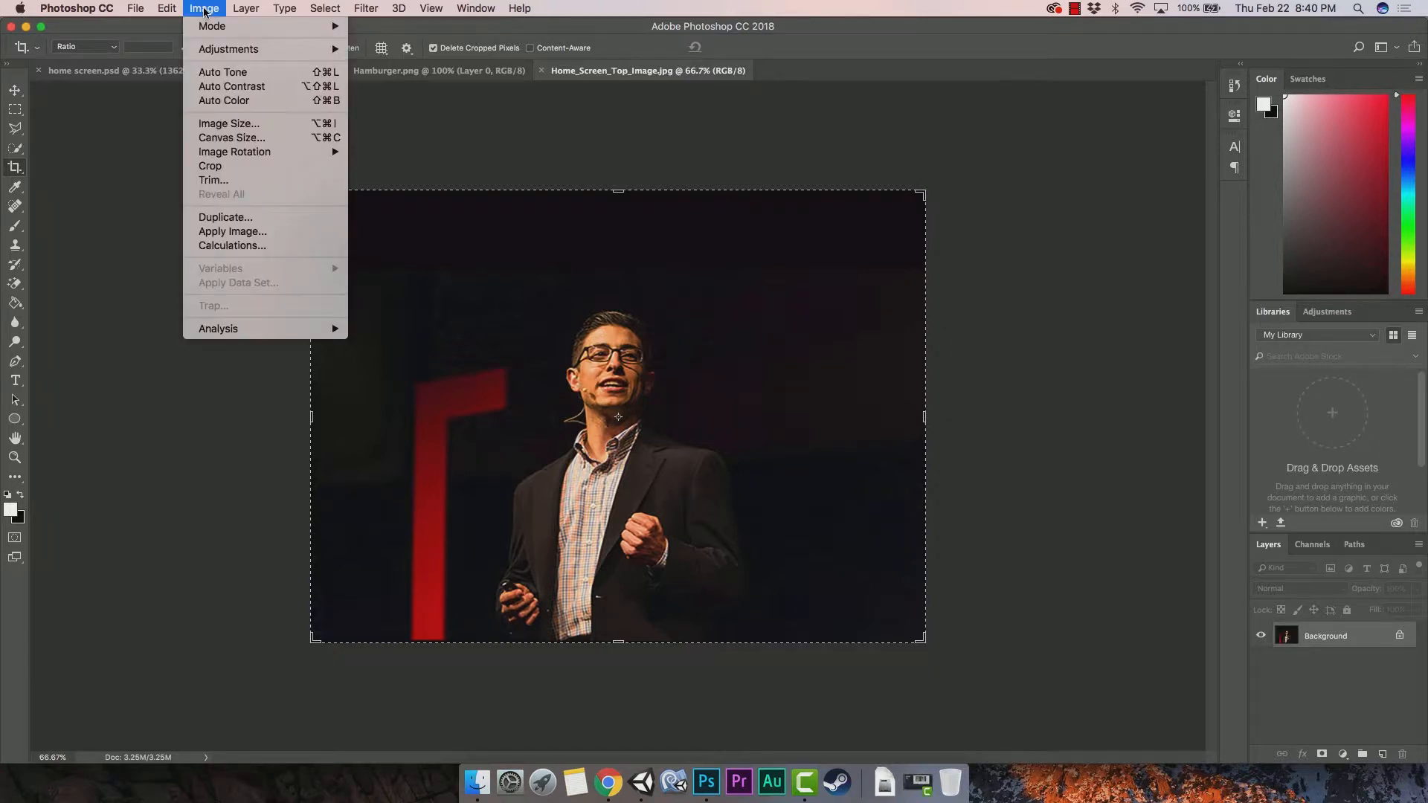
pyautogui.click(225, 124)
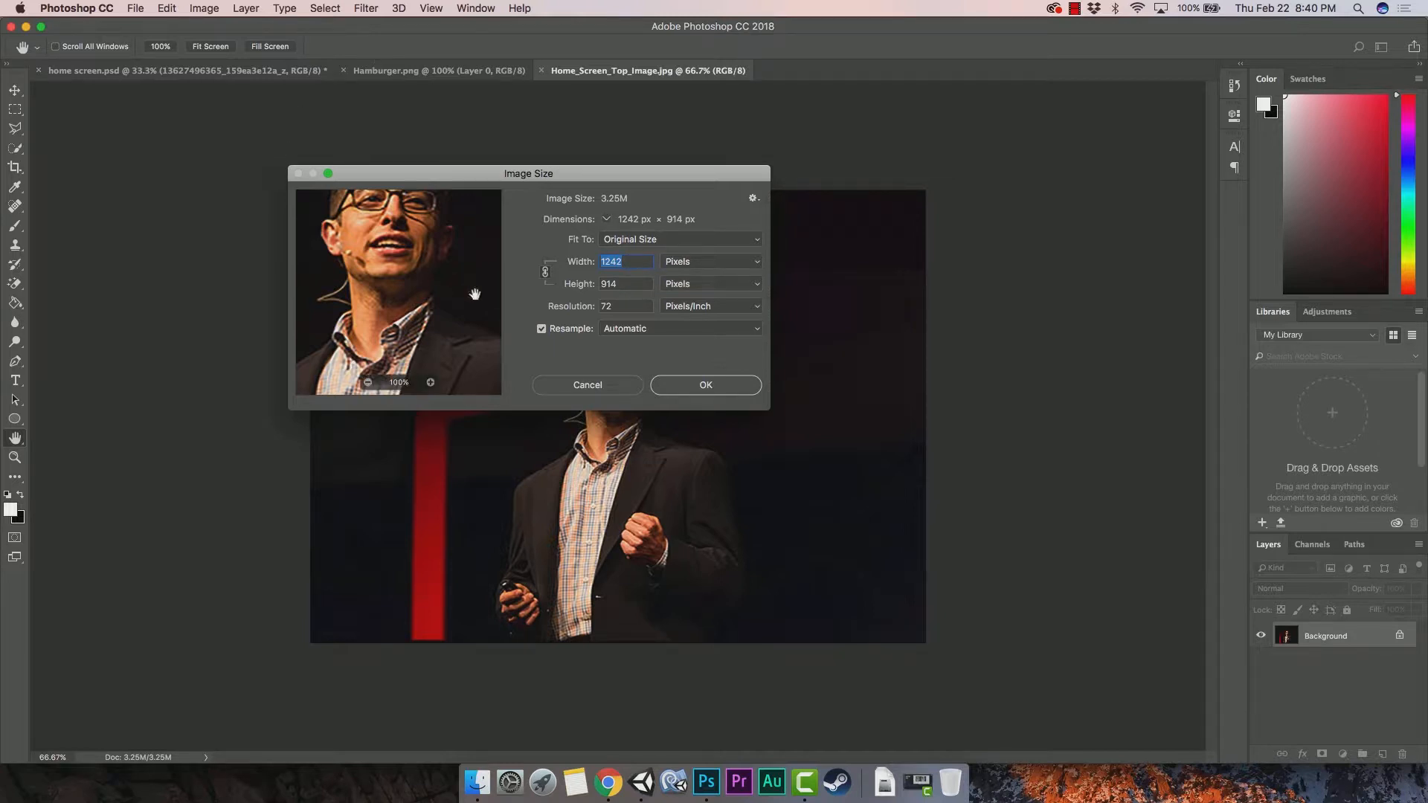
pyautogui.click(587, 384)
pyautogui.press('c')
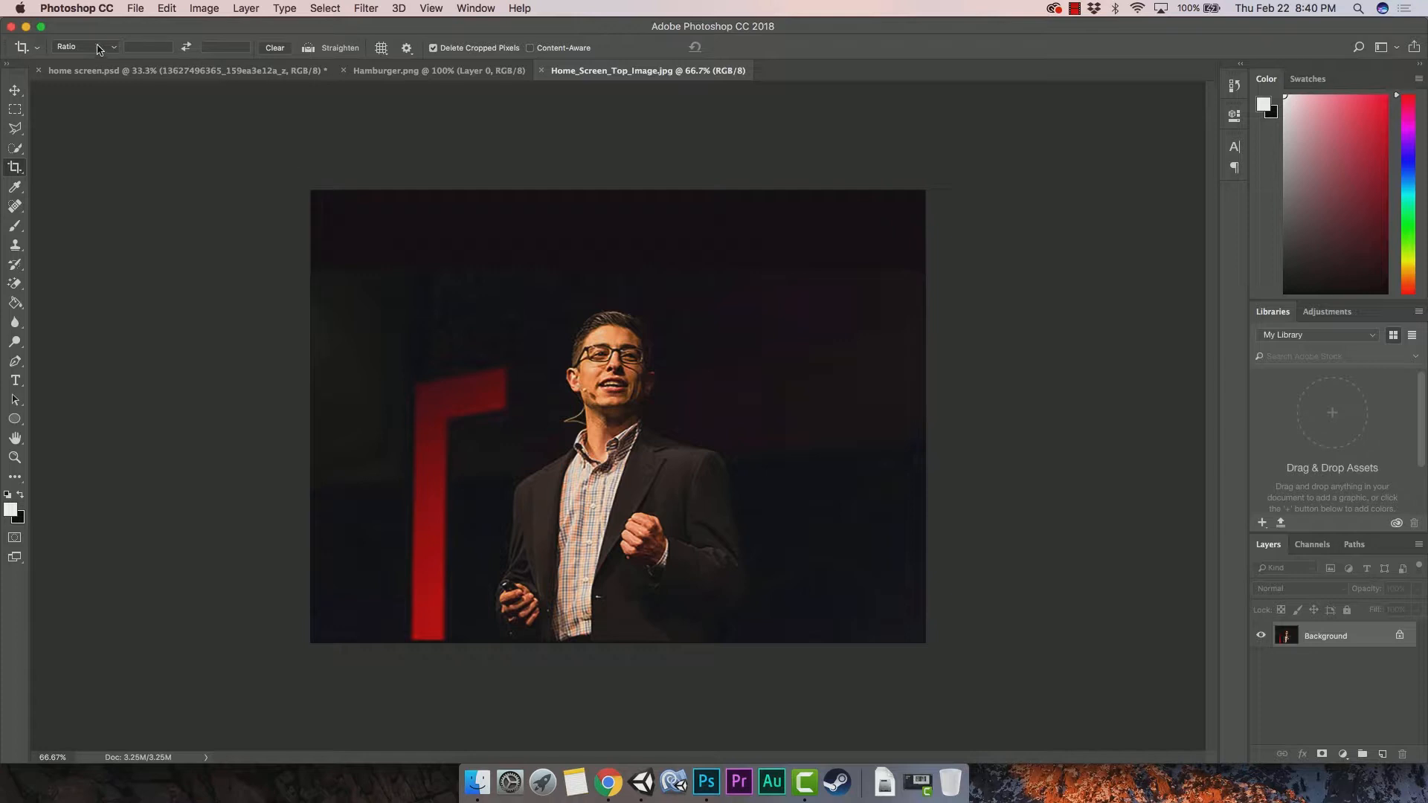
# Start a new document and set both its width and height to 2048 pixels.
pyautogui.click(135, 10)
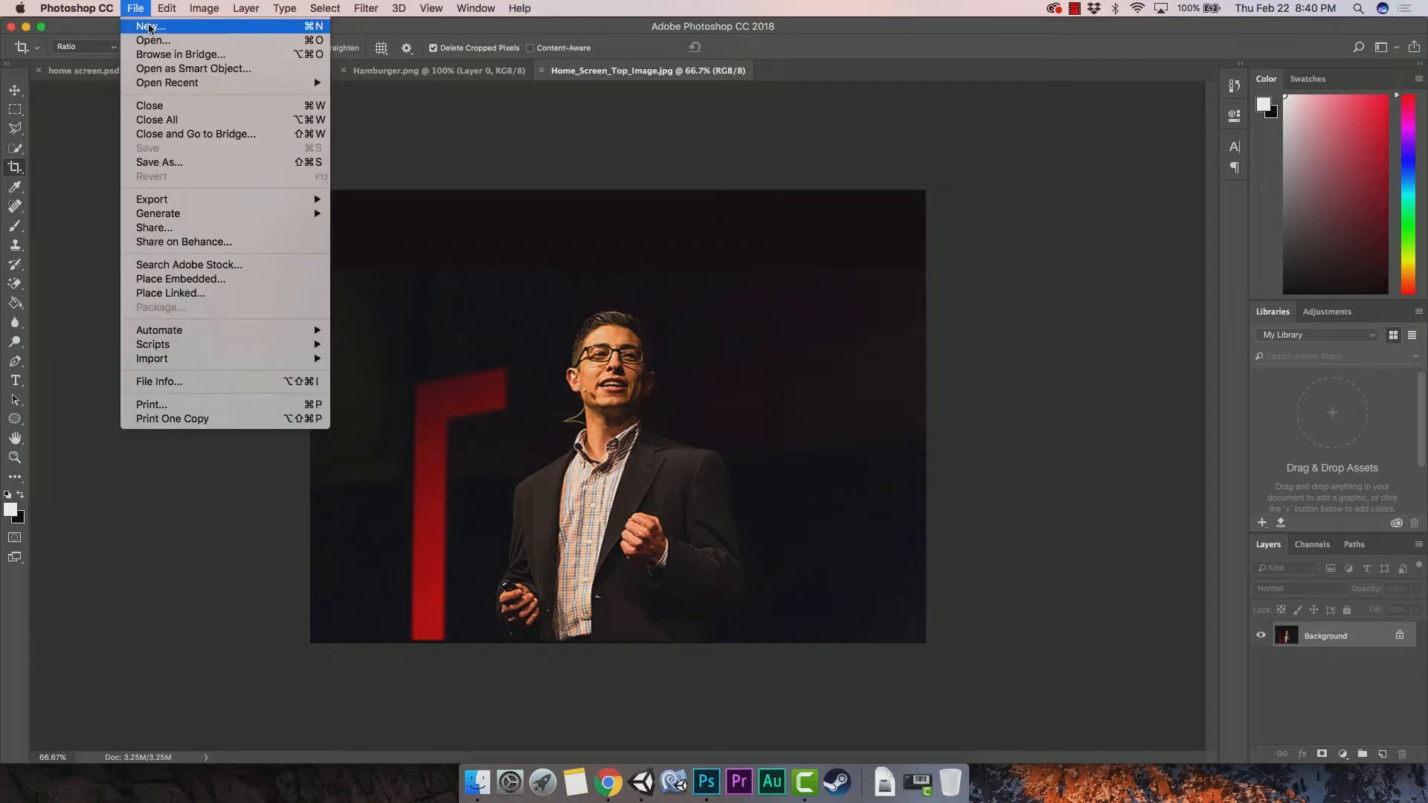
pyautogui.click(148, 26)
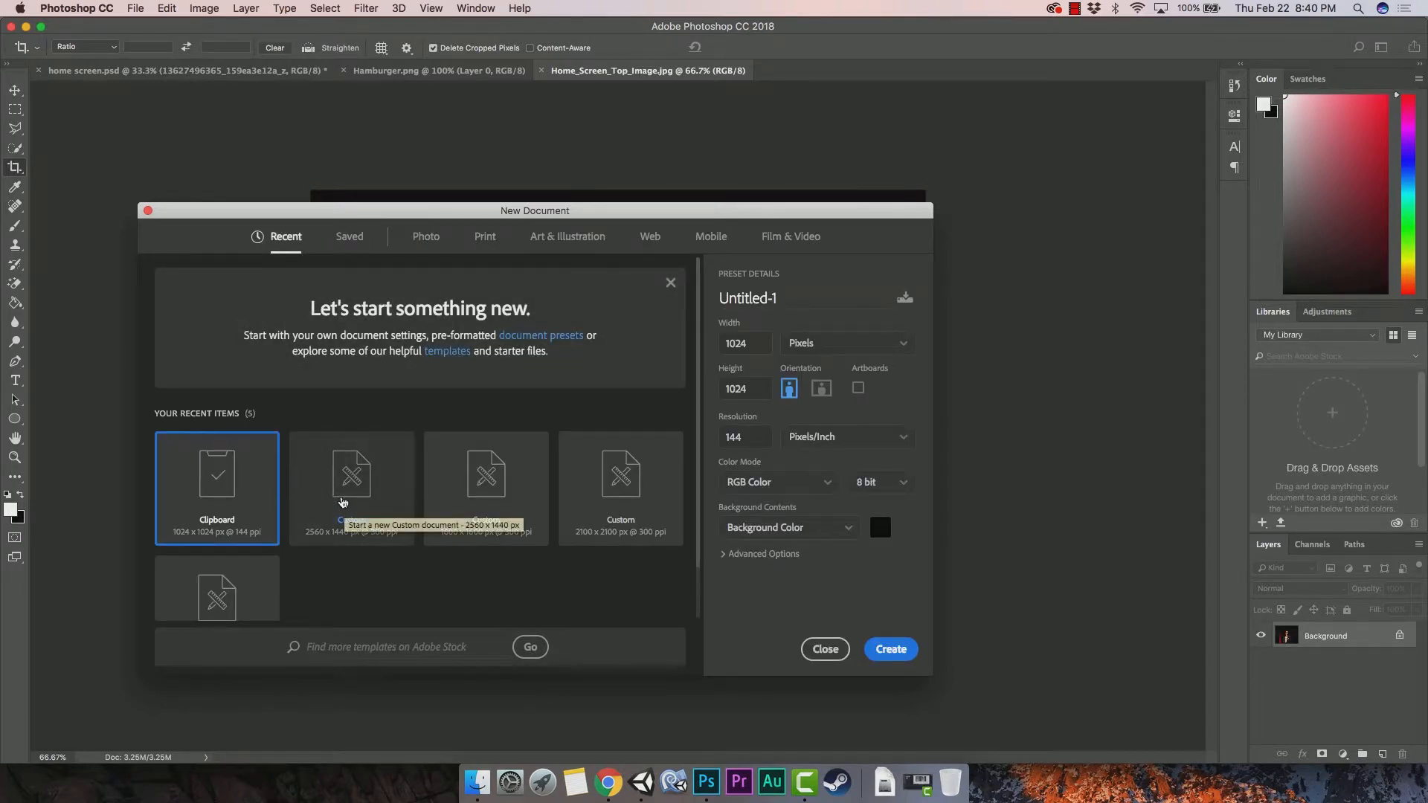
pyautogui.scroll(-2, 363, 498)
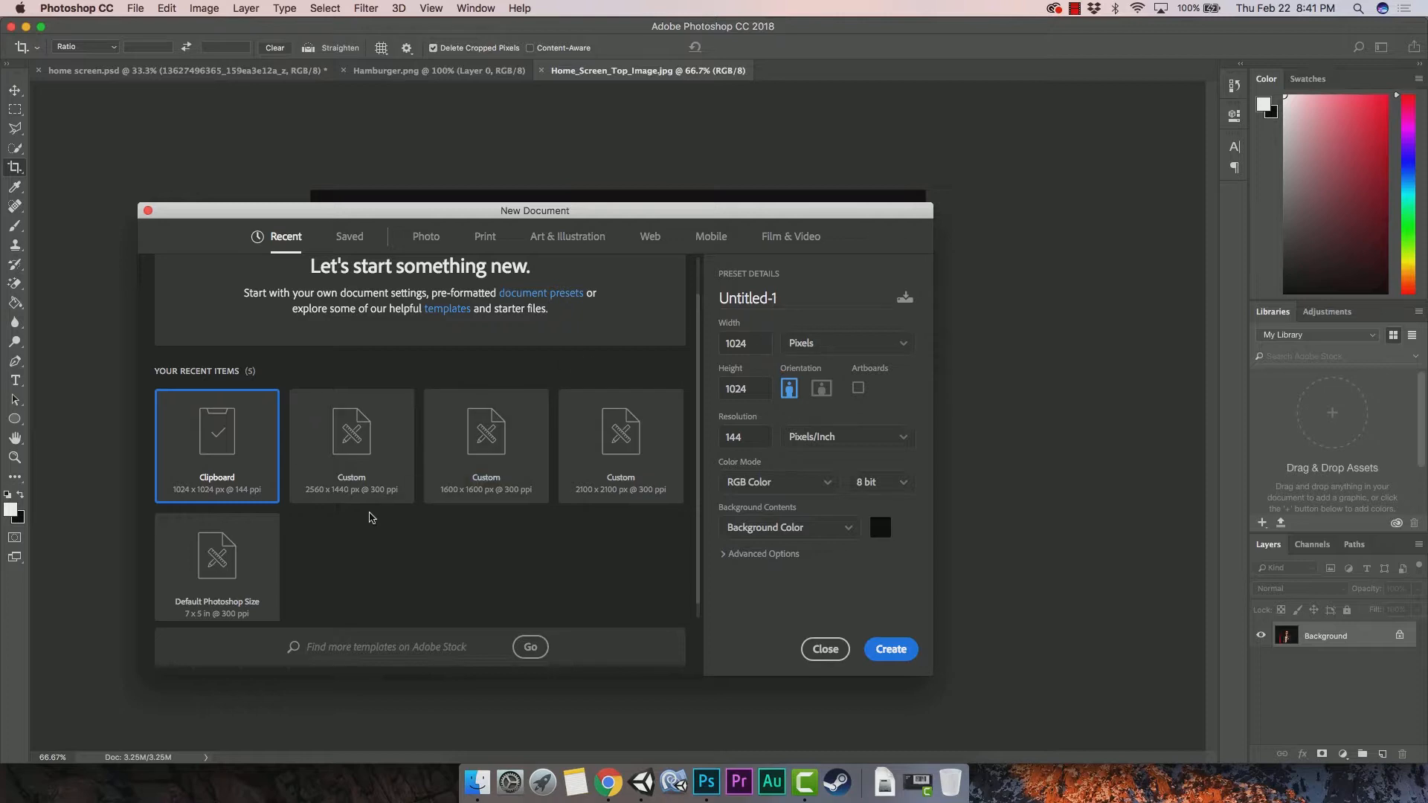
pyautogui.scroll(-1, 416, 522)
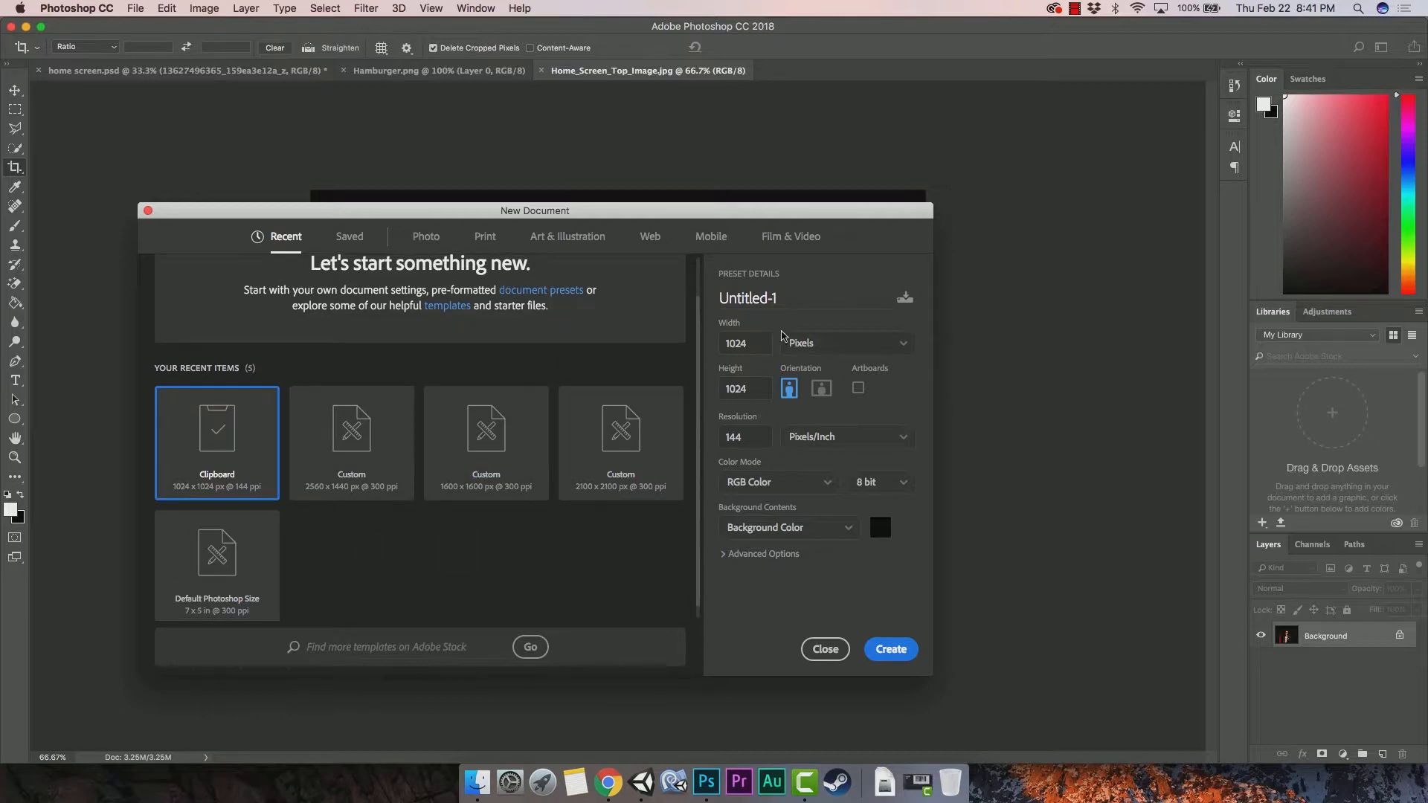
pyautogui.doubleClick(744, 338)
pyautogui.write('2048')
pyautogui.press('Tab')
pyautogui.write('2048')
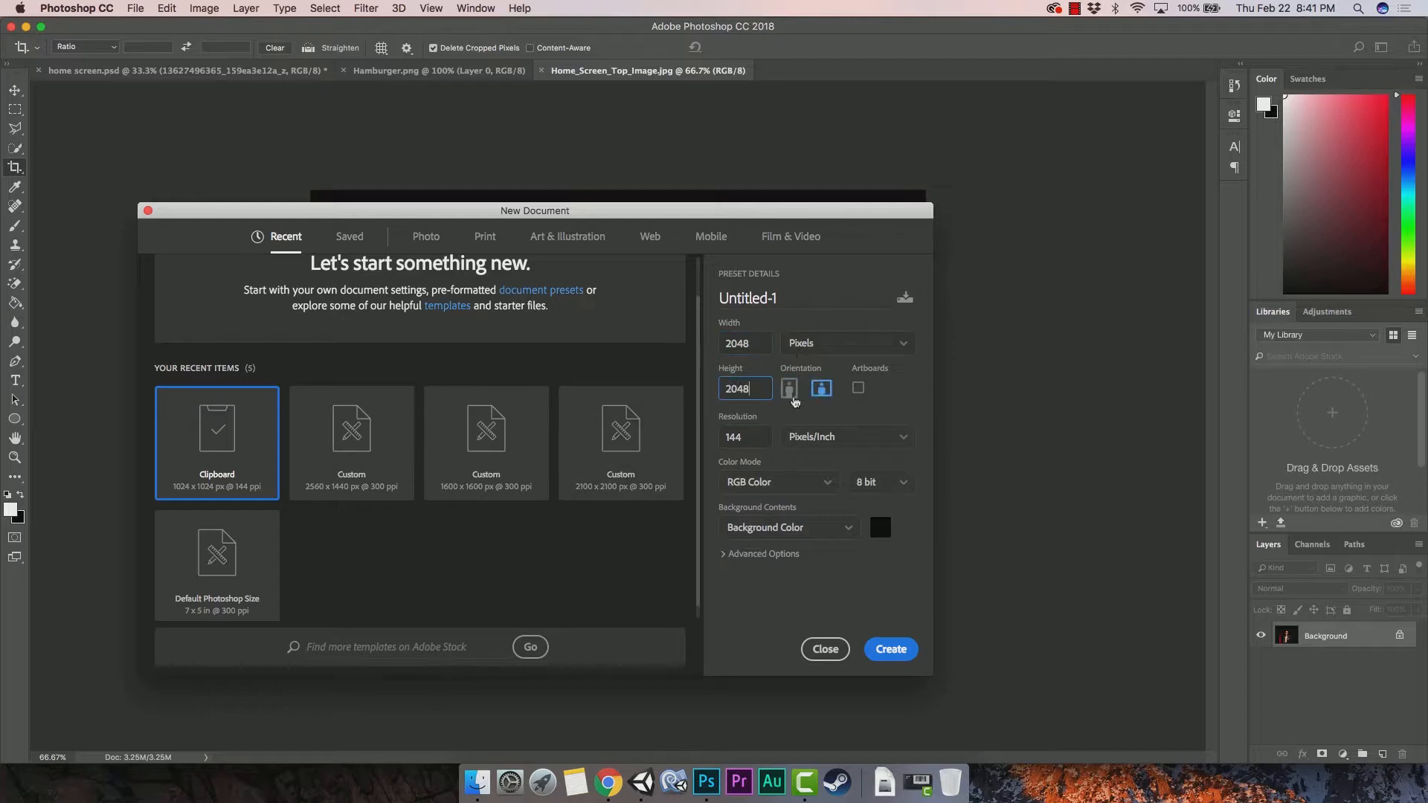
# Keep the resolution unit at Pixels/Inch and the background contents at Background Color, and create the document.
pyautogui.click(804, 448)
pyautogui.click(823, 444)
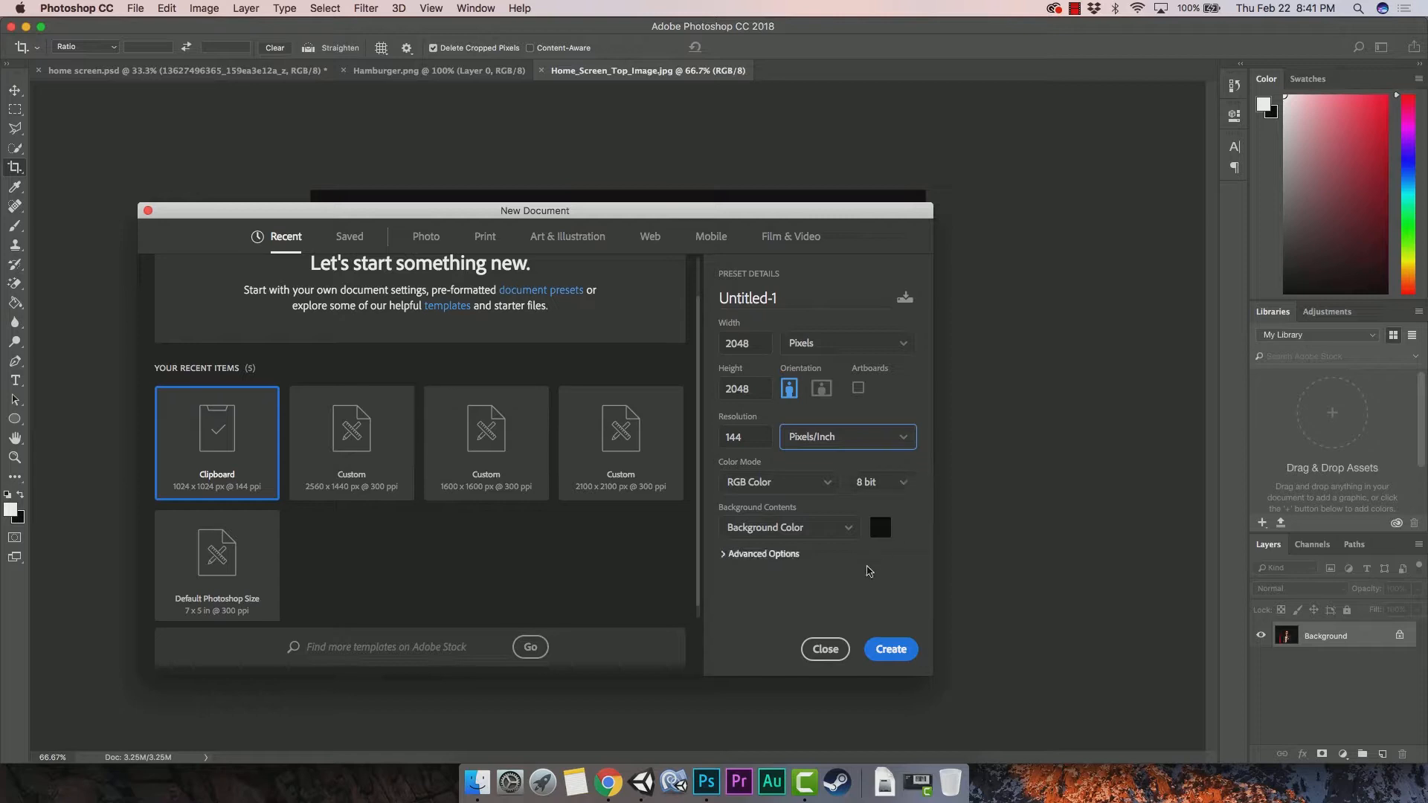
pyautogui.click(838, 531)
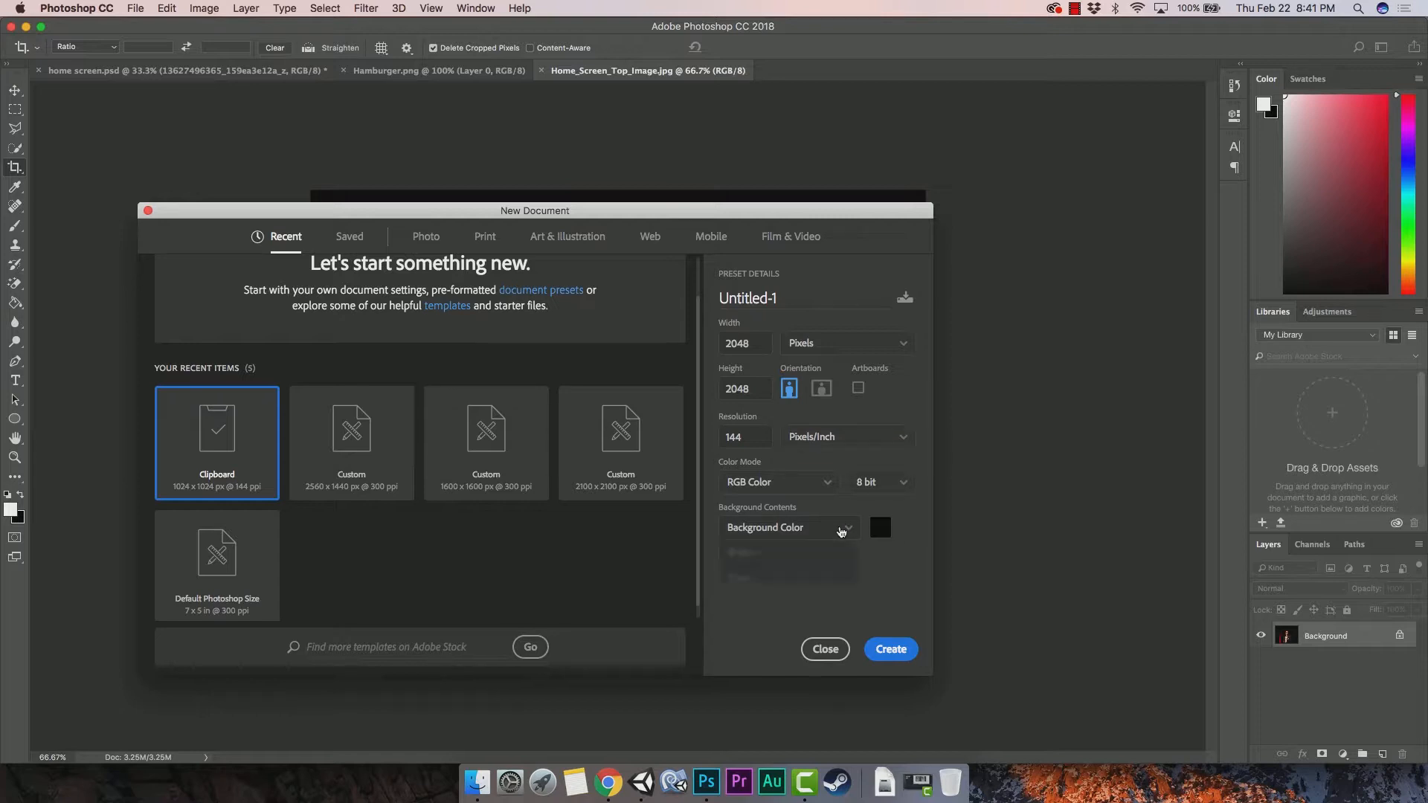
pyautogui.click(842, 531)
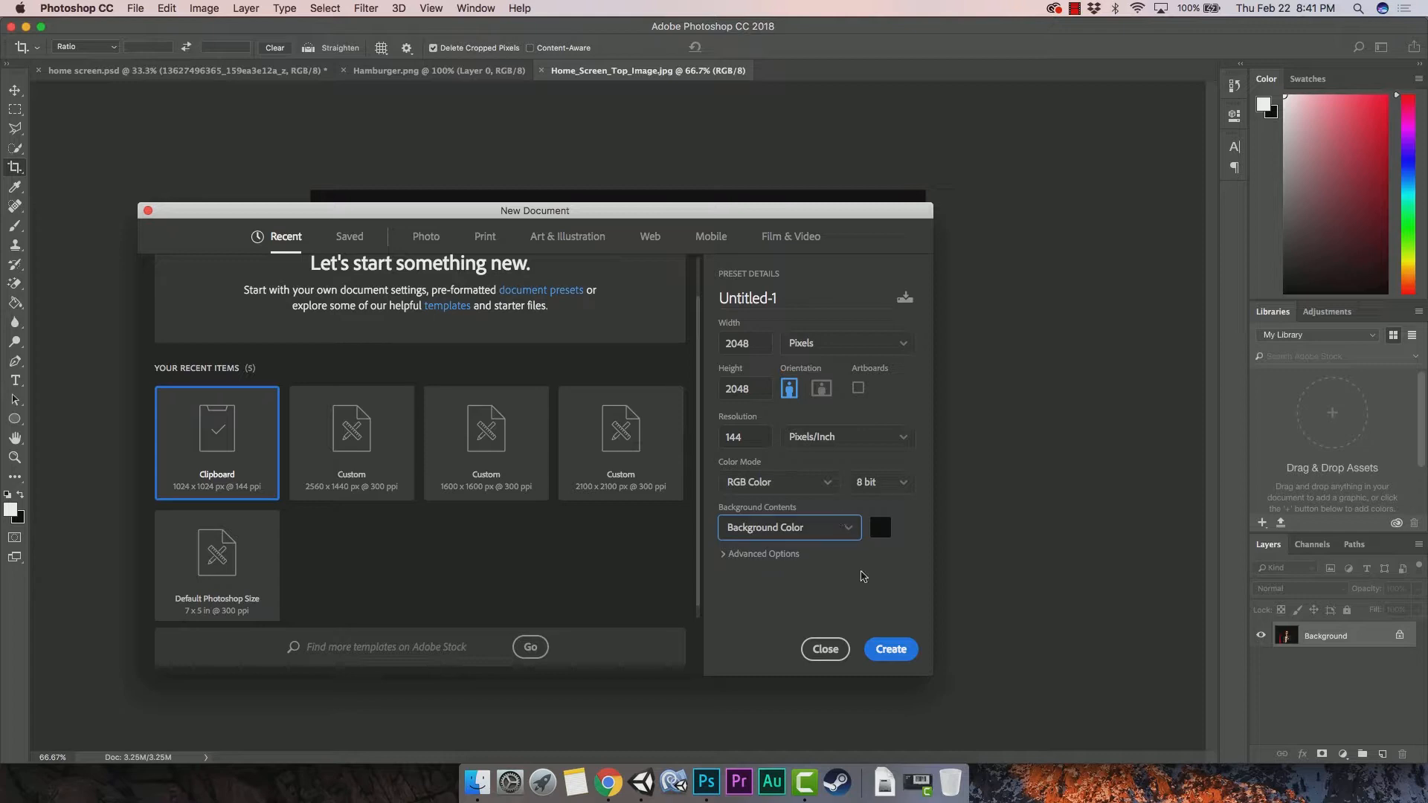
pyautogui.click(891, 650)
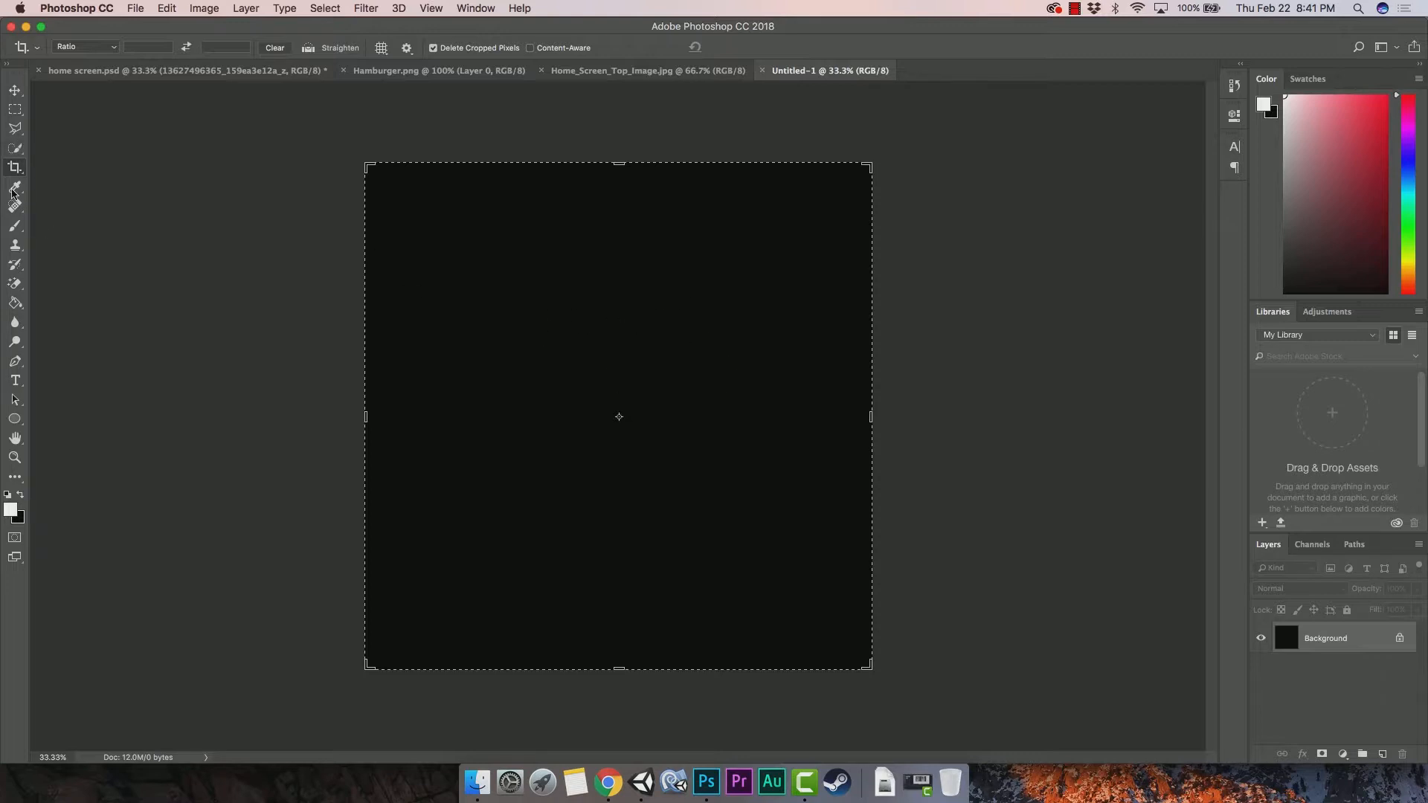
# Erase the new document's entire black background with the Magic Eraser Tool to get a transparent canvas.
pyautogui.click(18, 280)
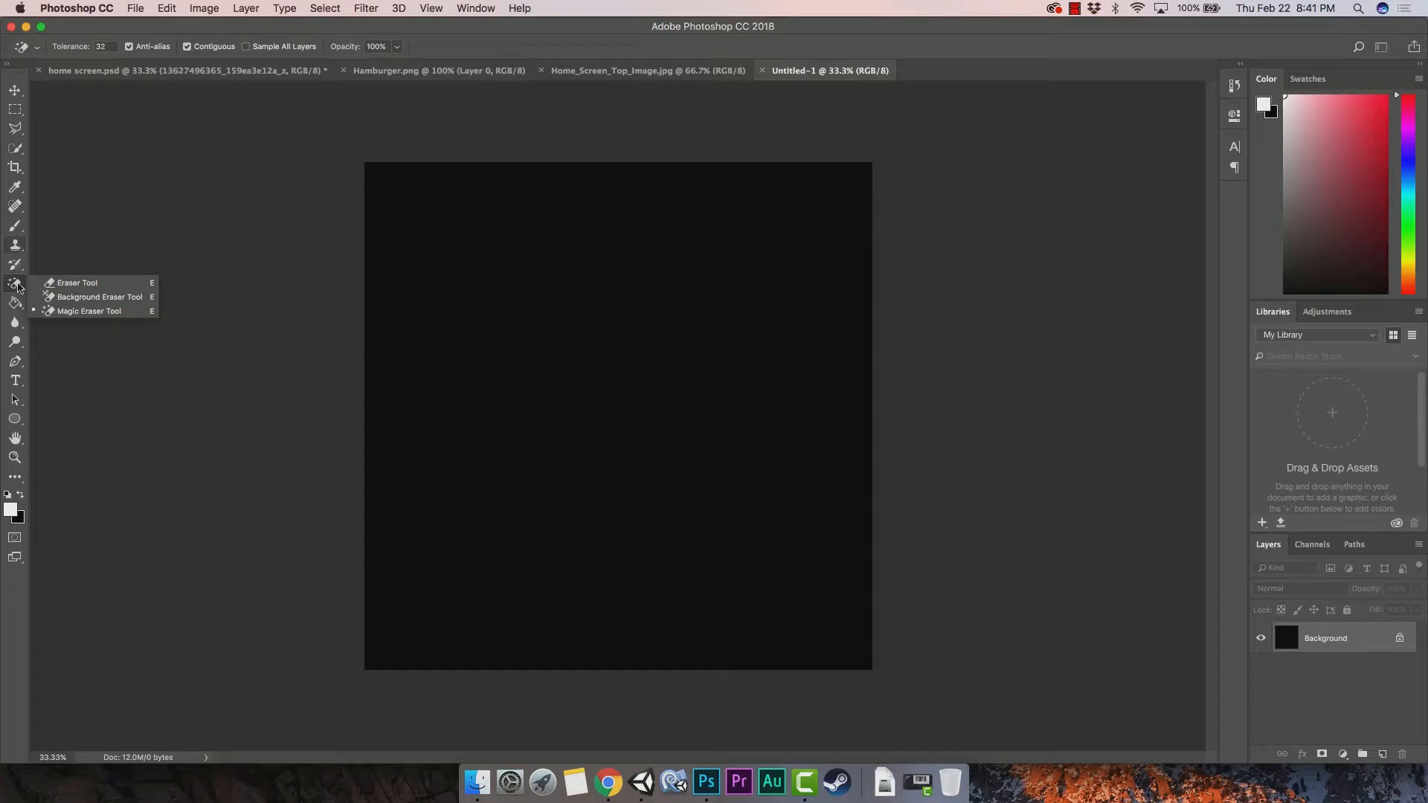
pyautogui.click(17, 282)
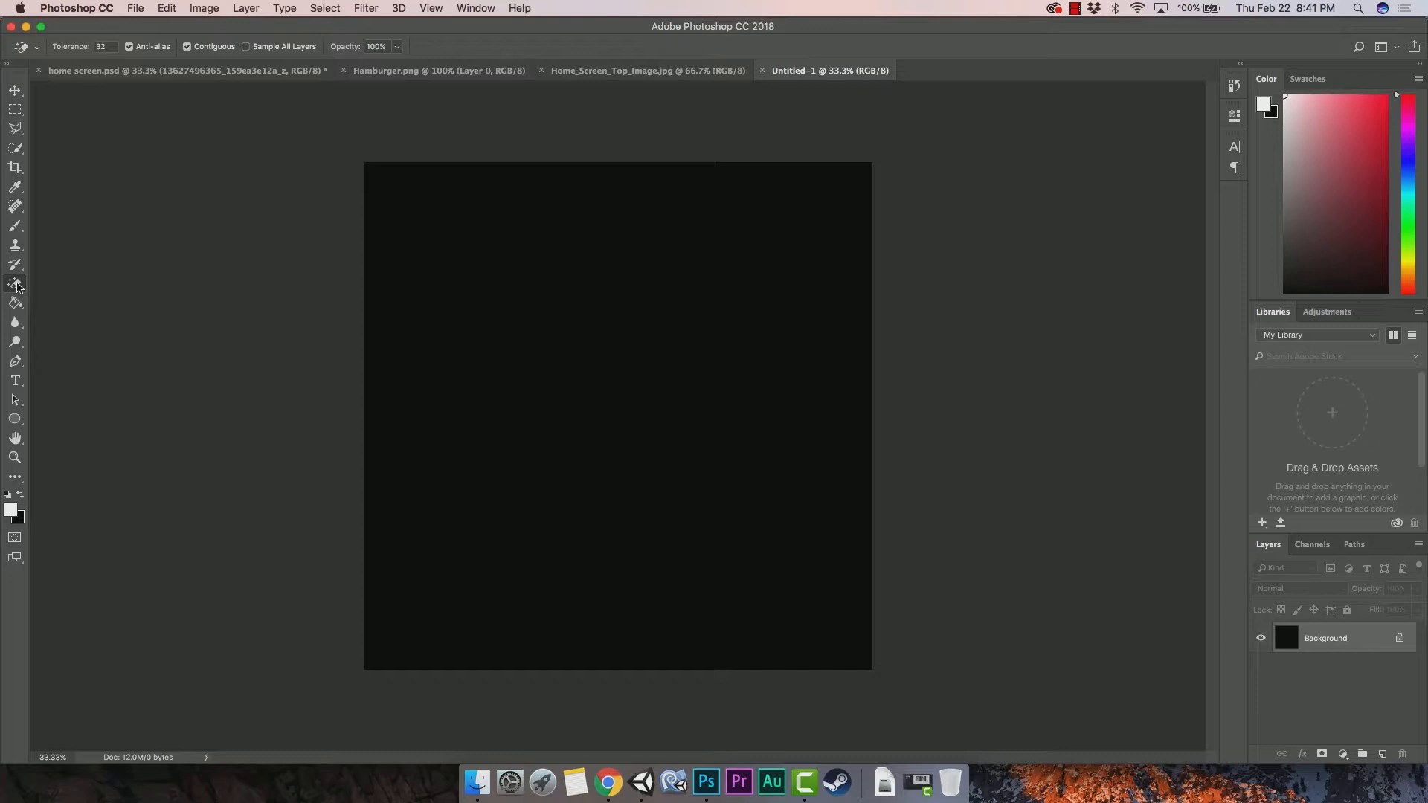
pyautogui.click(18, 287)
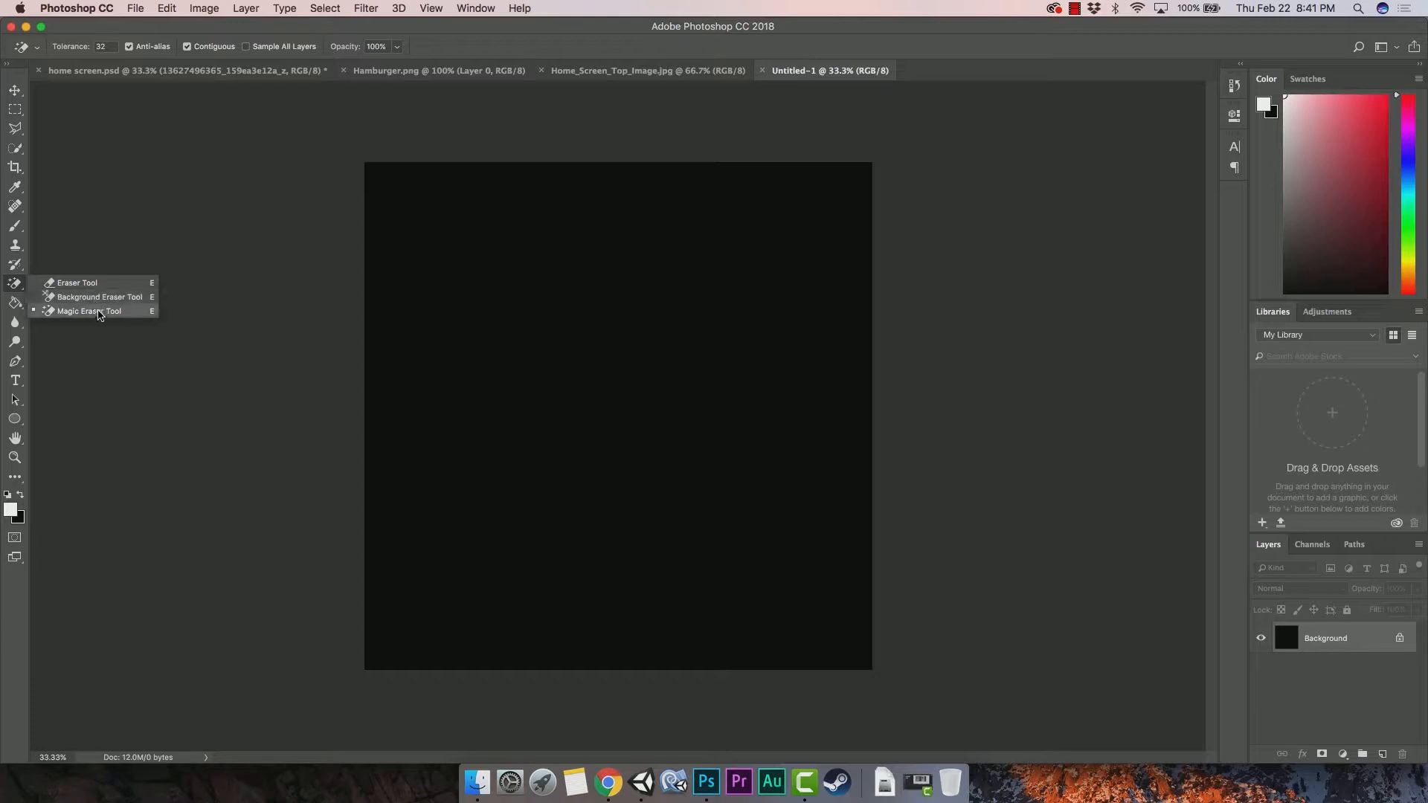
pyautogui.click(96, 310)
pyautogui.click(563, 298)
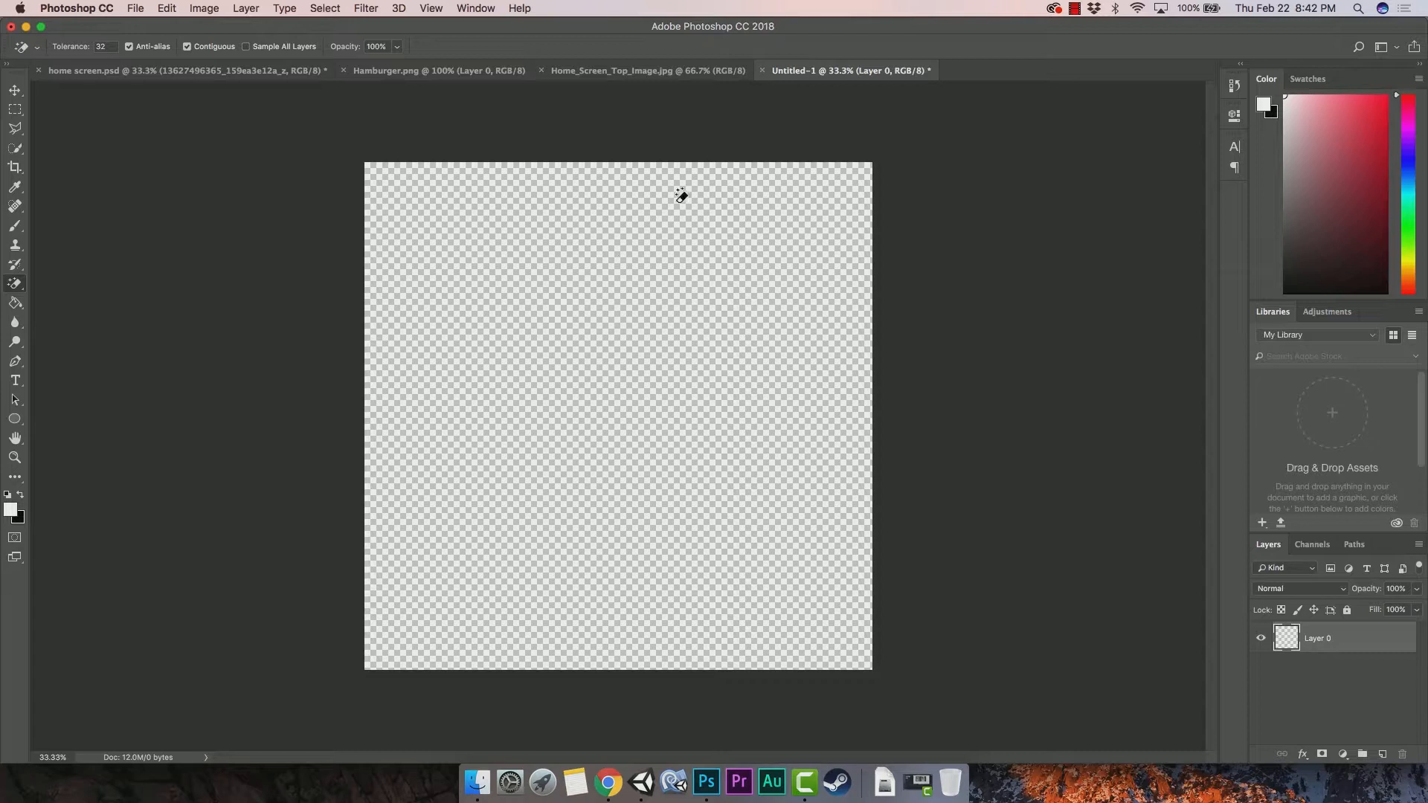
# Float Home_Screen_Top_Image.jpg in its own window and copy the picture with the Move tool into the centre of the transparent document.
pyautogui.click(15, 90)
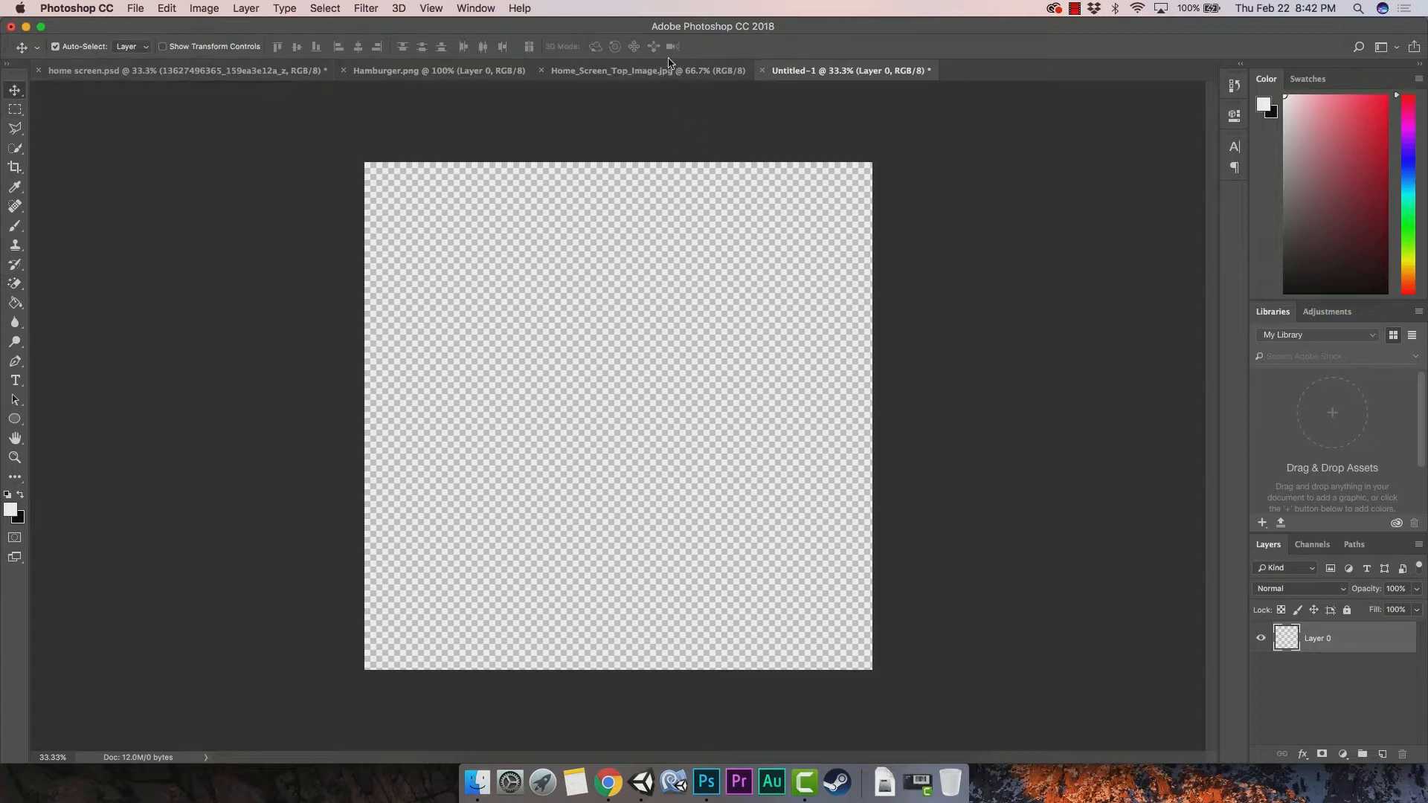
pyautogui.click(634, 71)
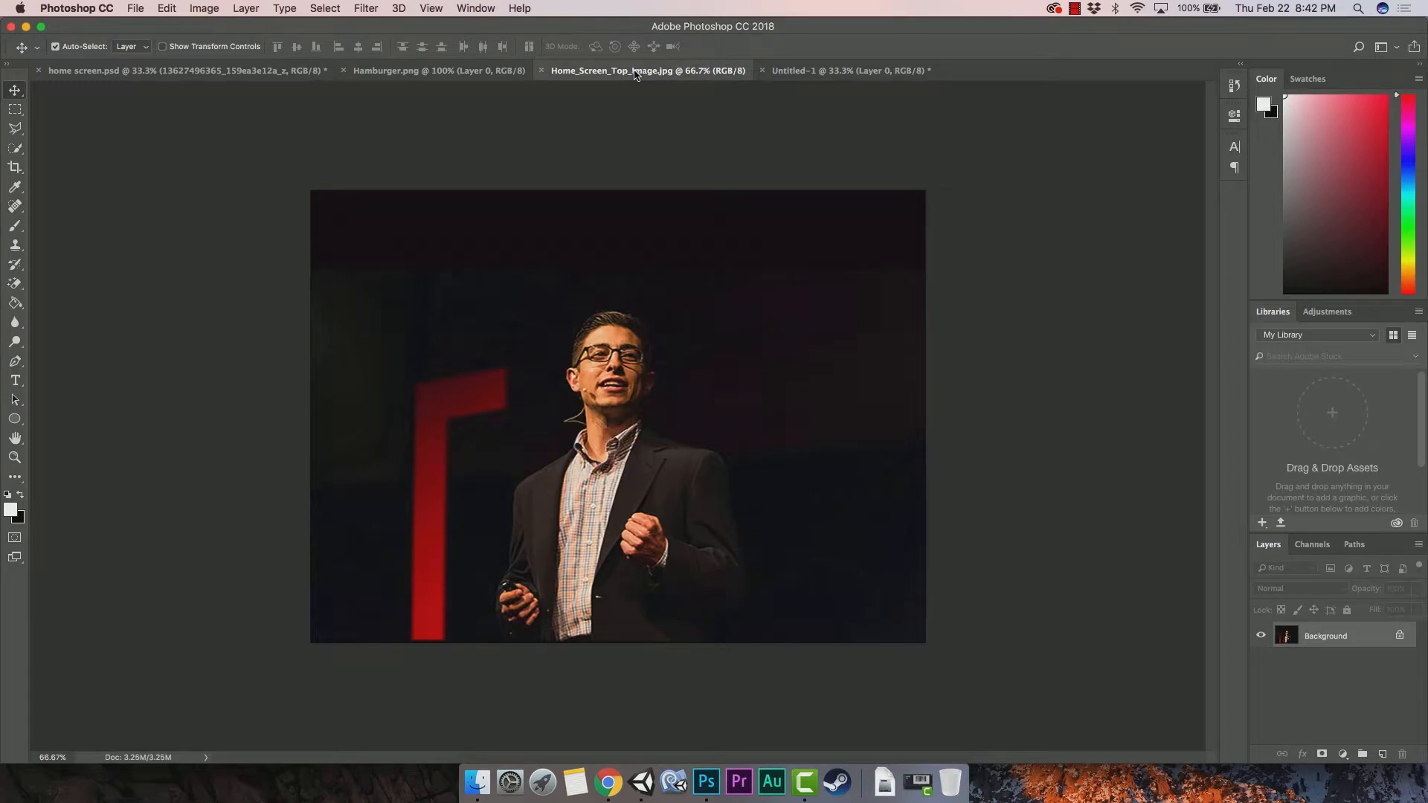
pyautogui.moveTo(636, 72); pyautogui.dragTo(479, 298)
pyautogui.moveTo(441, 251); pyautogui.dragTo(738, 279)
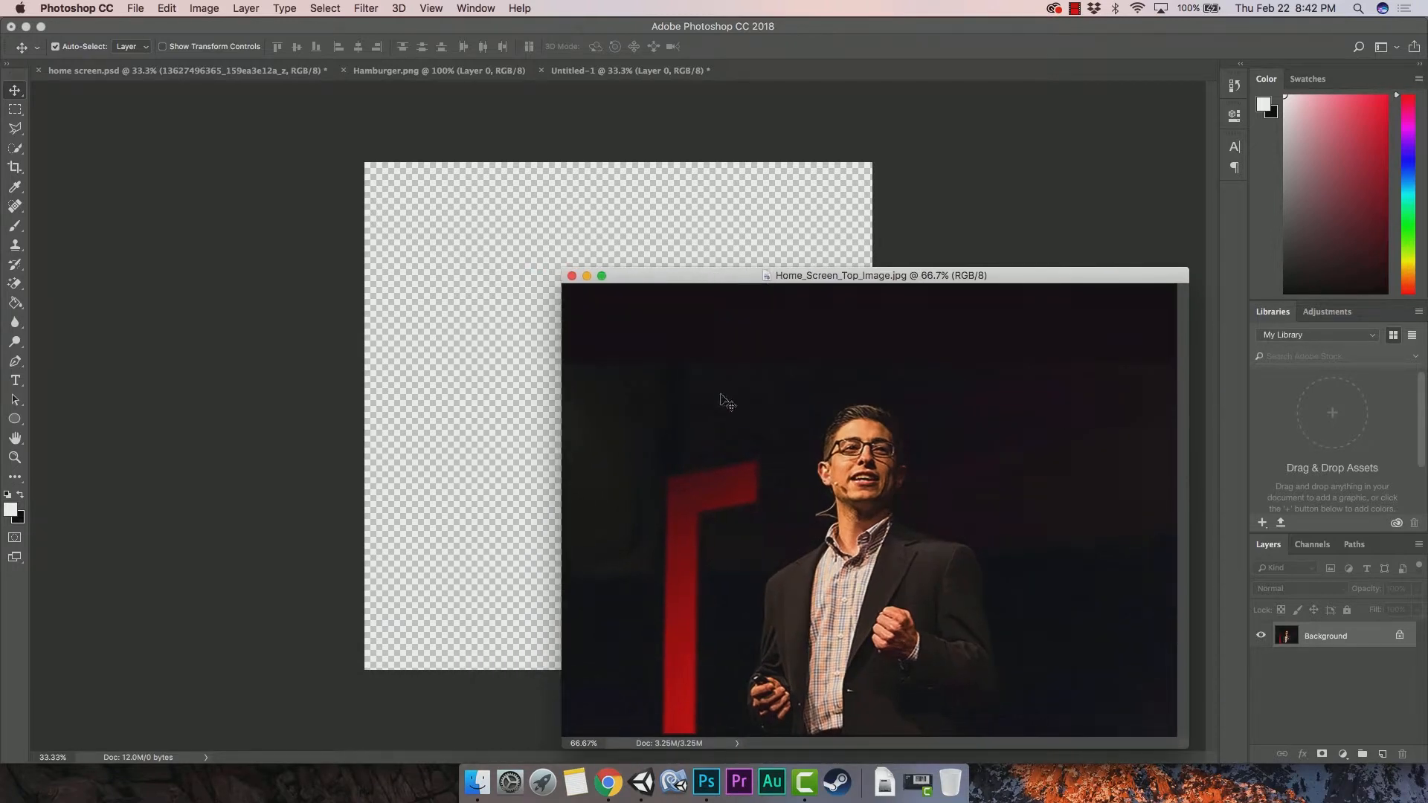
pyautogui.moveTo(763, 444); pyautogui.dragTo(603, 421)
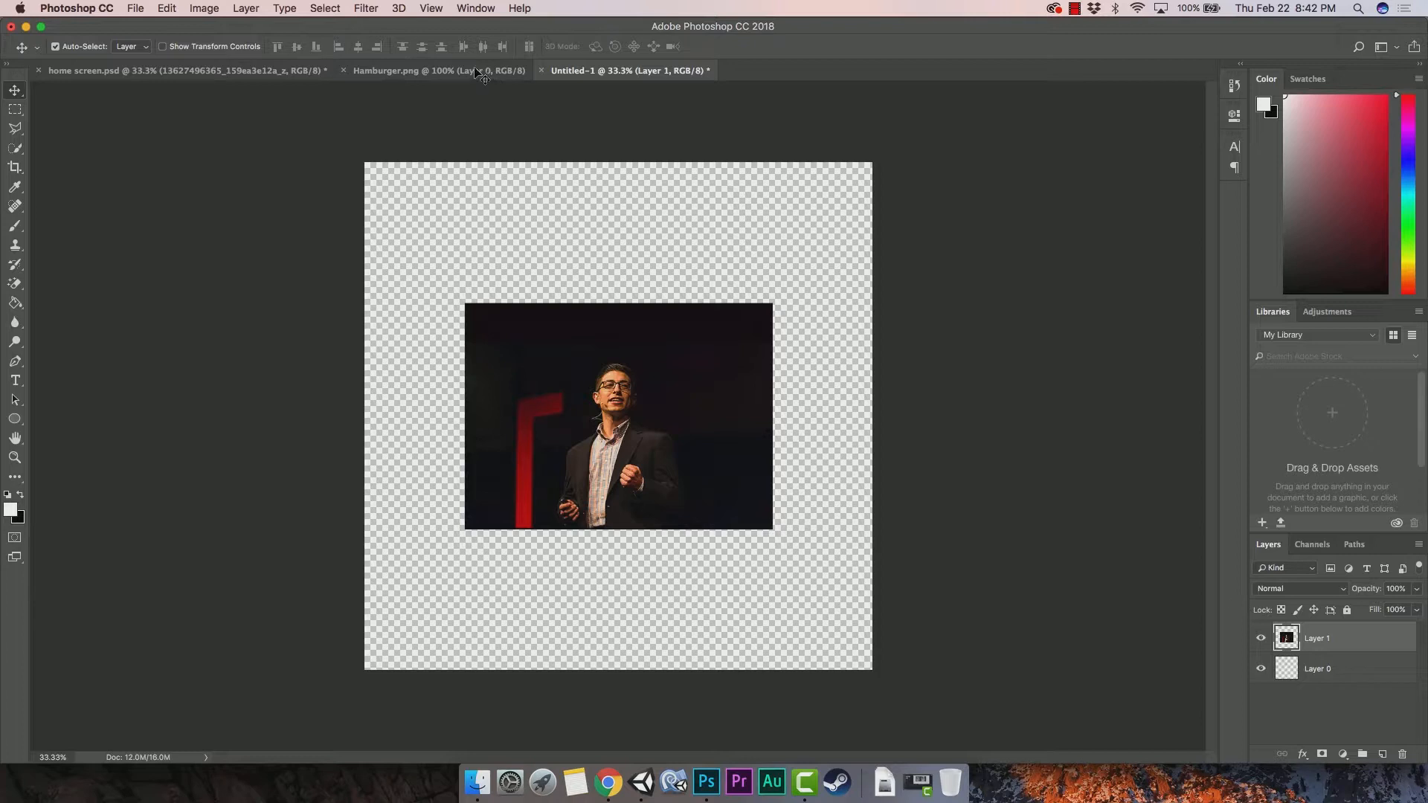
# Step back through the history until the placed speaker picture is removed from the transparent document.
pyautogui.click(167, 9)
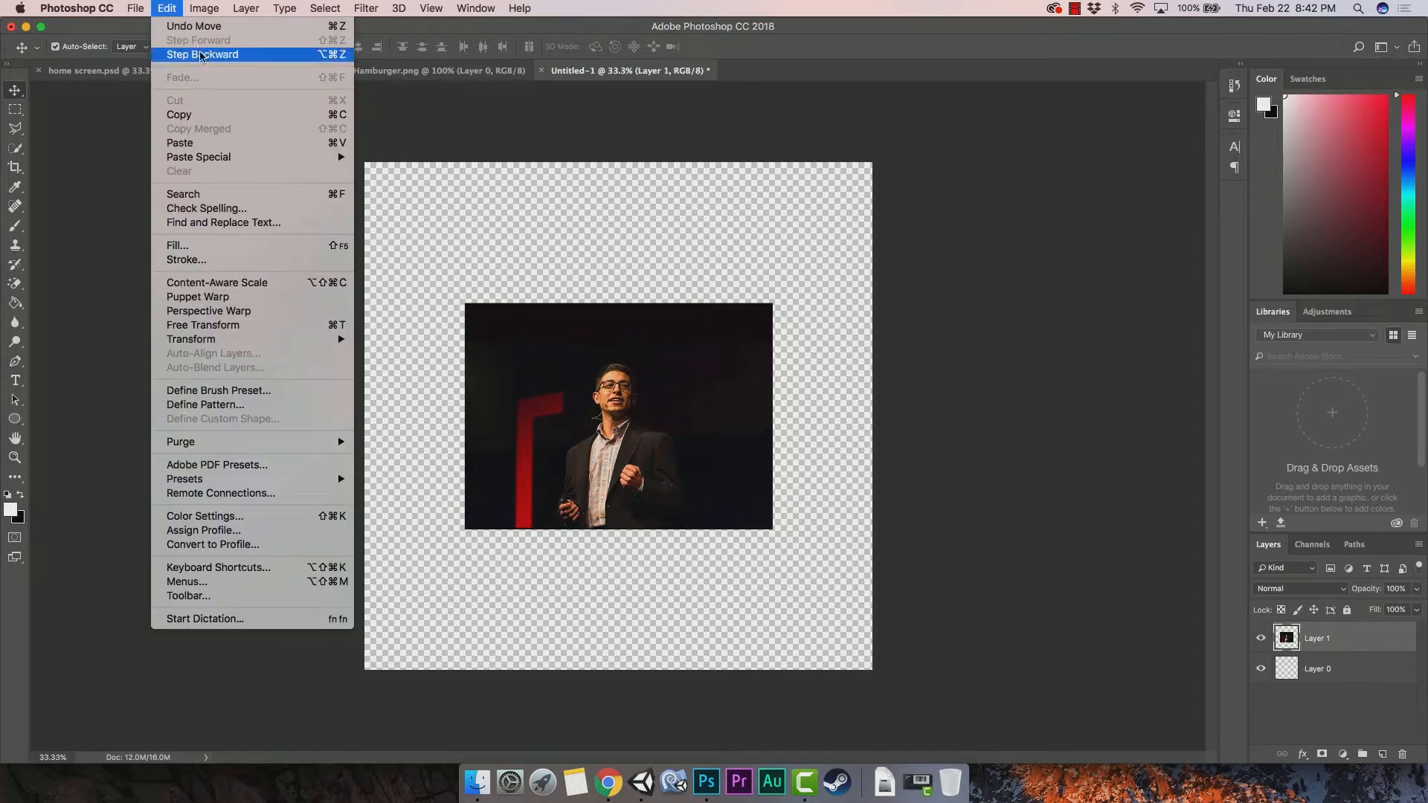
pyautogui.click(201, 54)
pyautogui.click(171, 9)
pyautogui.click(191, 56)
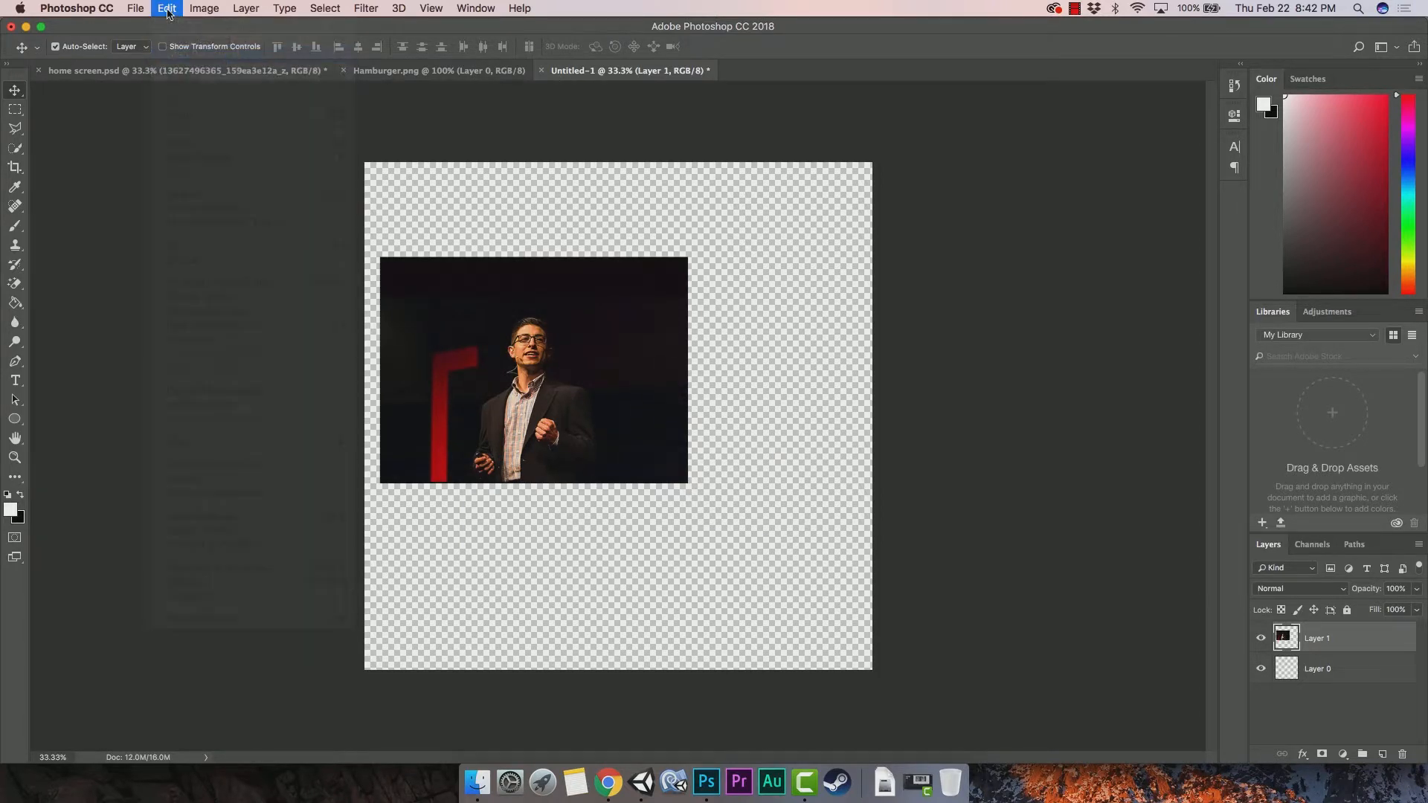
pyautogui.click(167, 8)
pyautogui.click(123, 95)
# Resize the empty transparent document to 1024 x 1024 pixels.
pyautogui.click(203, 9)
pyautogui.click(235, 127)
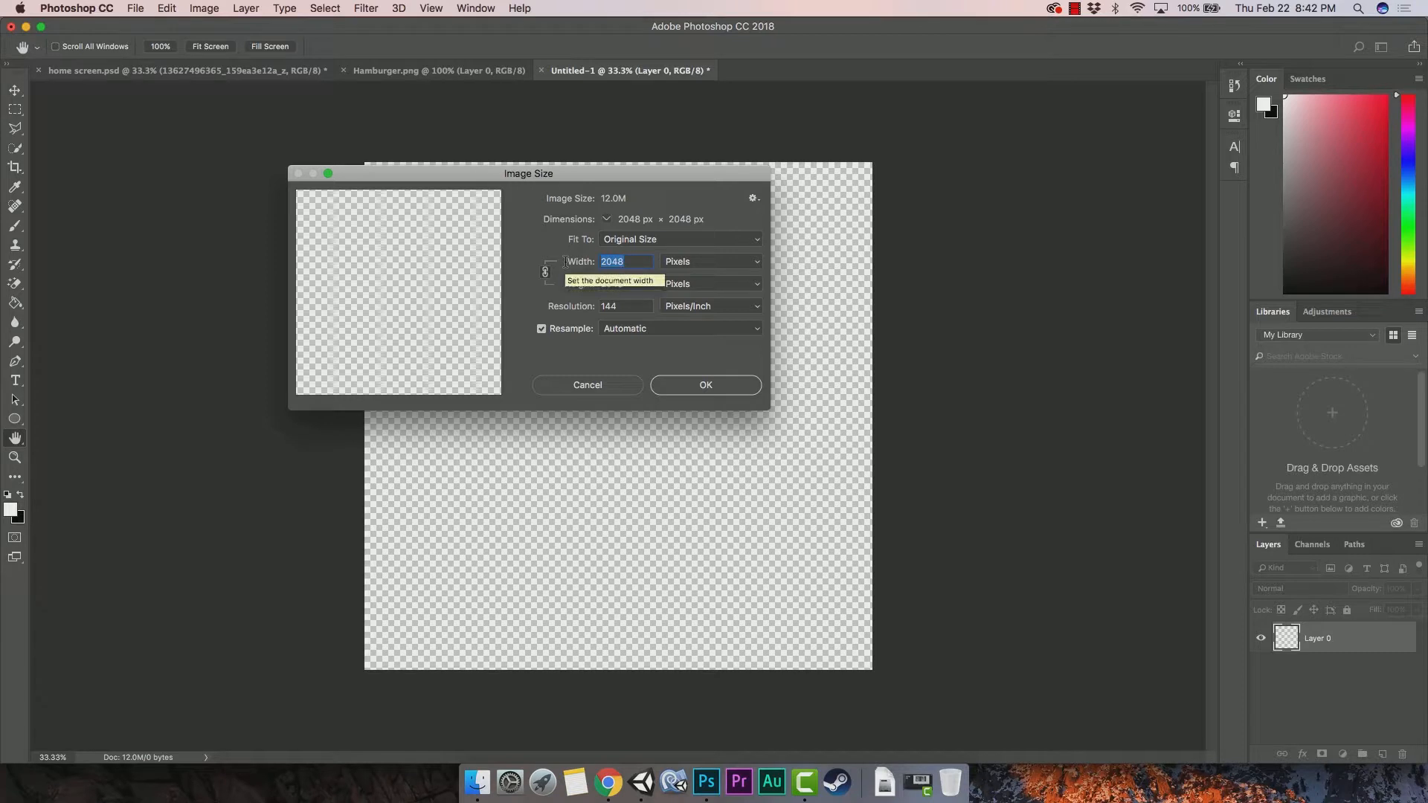
pyautogui.write('1024')
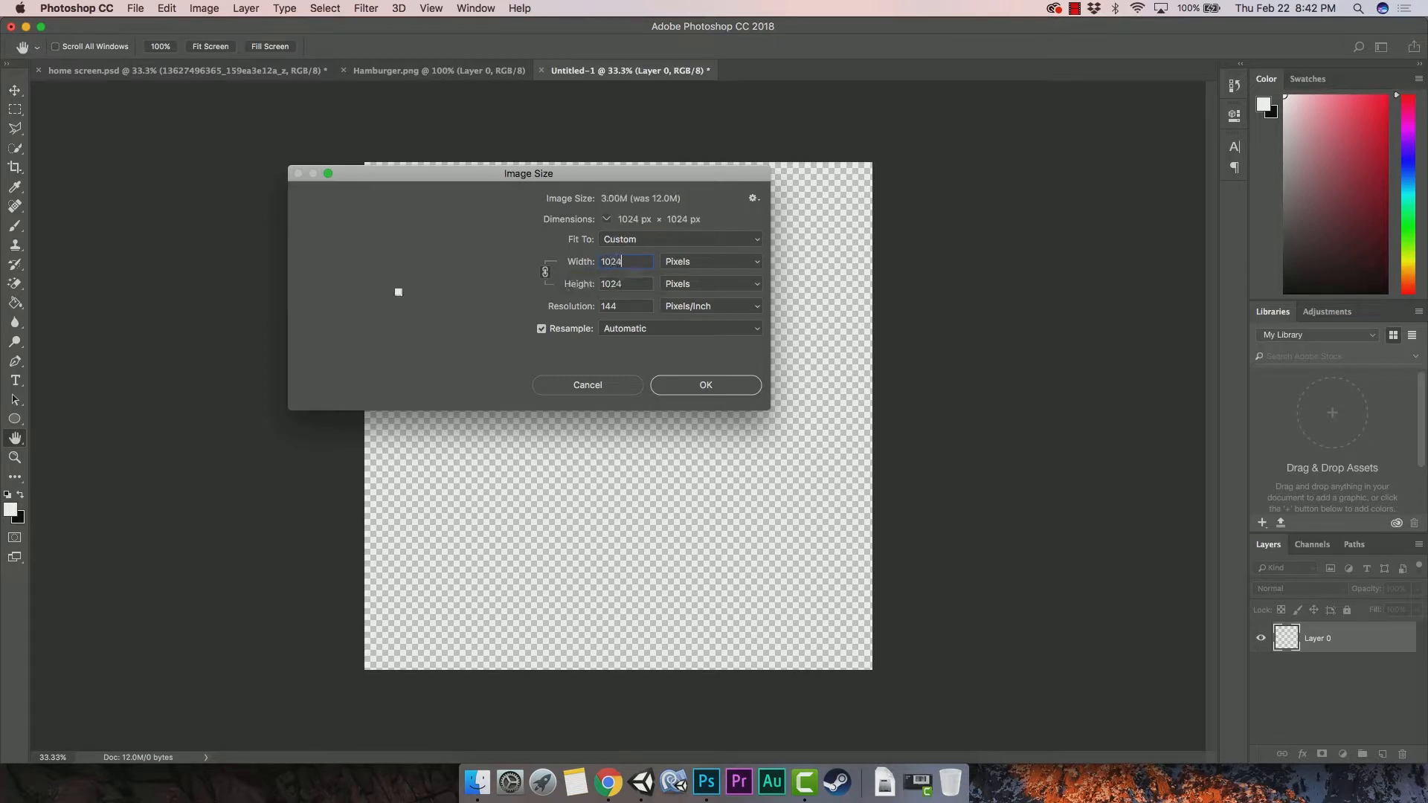
pyautogui.click(691, 380)
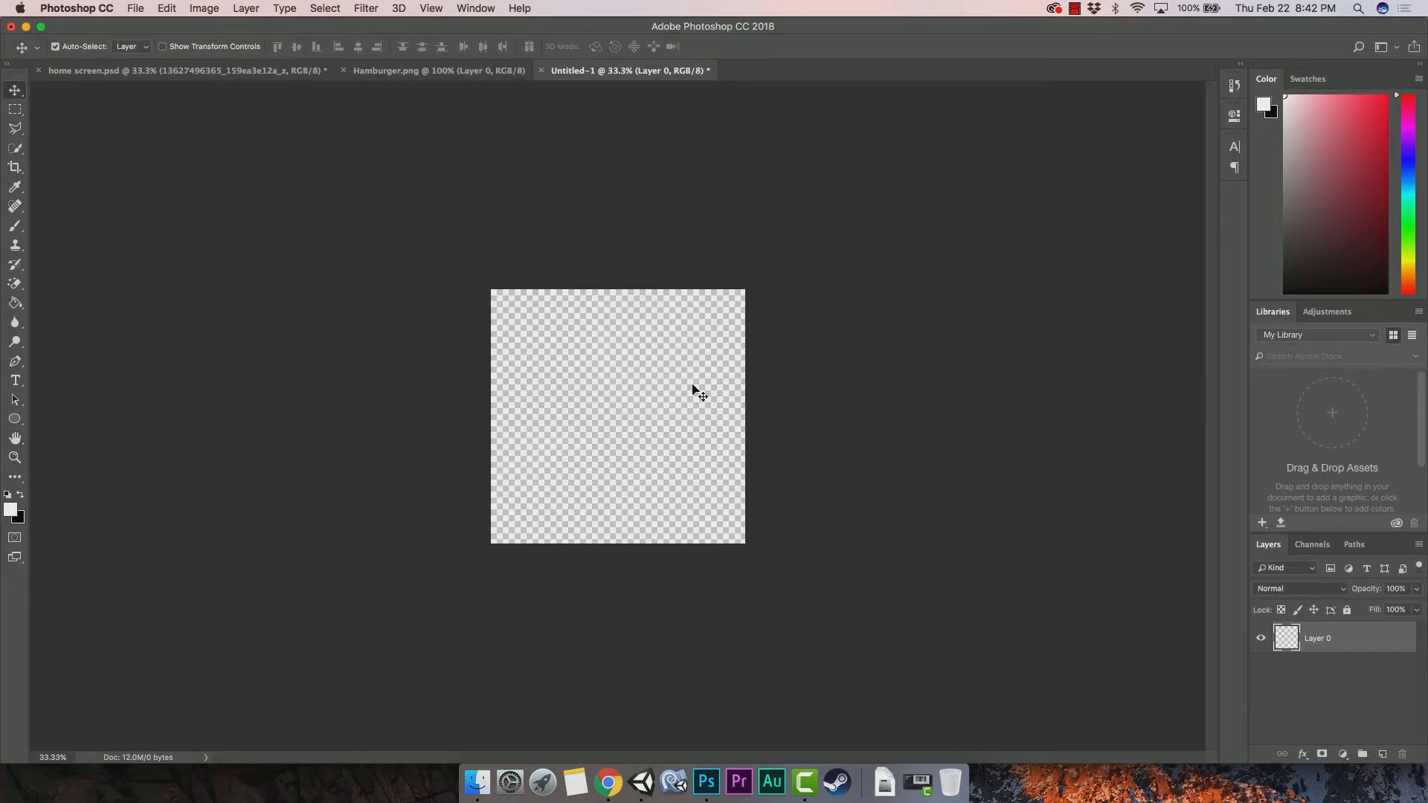
# Look through the open documents and rearrange the windows to bring the floating Home_Screen_Top_Image.jpg window into view.
pyautogui.click(455, 75)
pyautogui.click(628, 70)
pyautogui.click(246, 71)
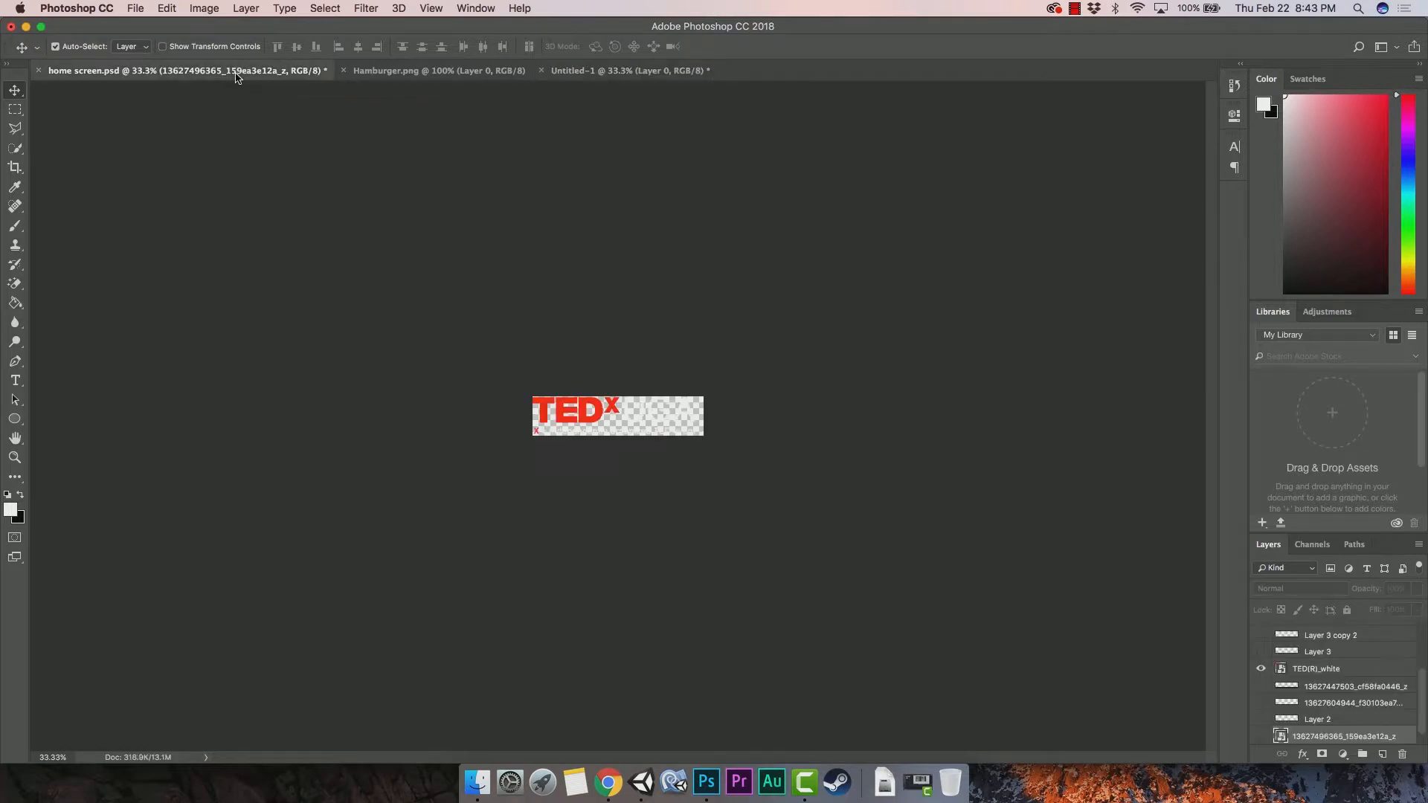
pyautogui.click(559, 72)
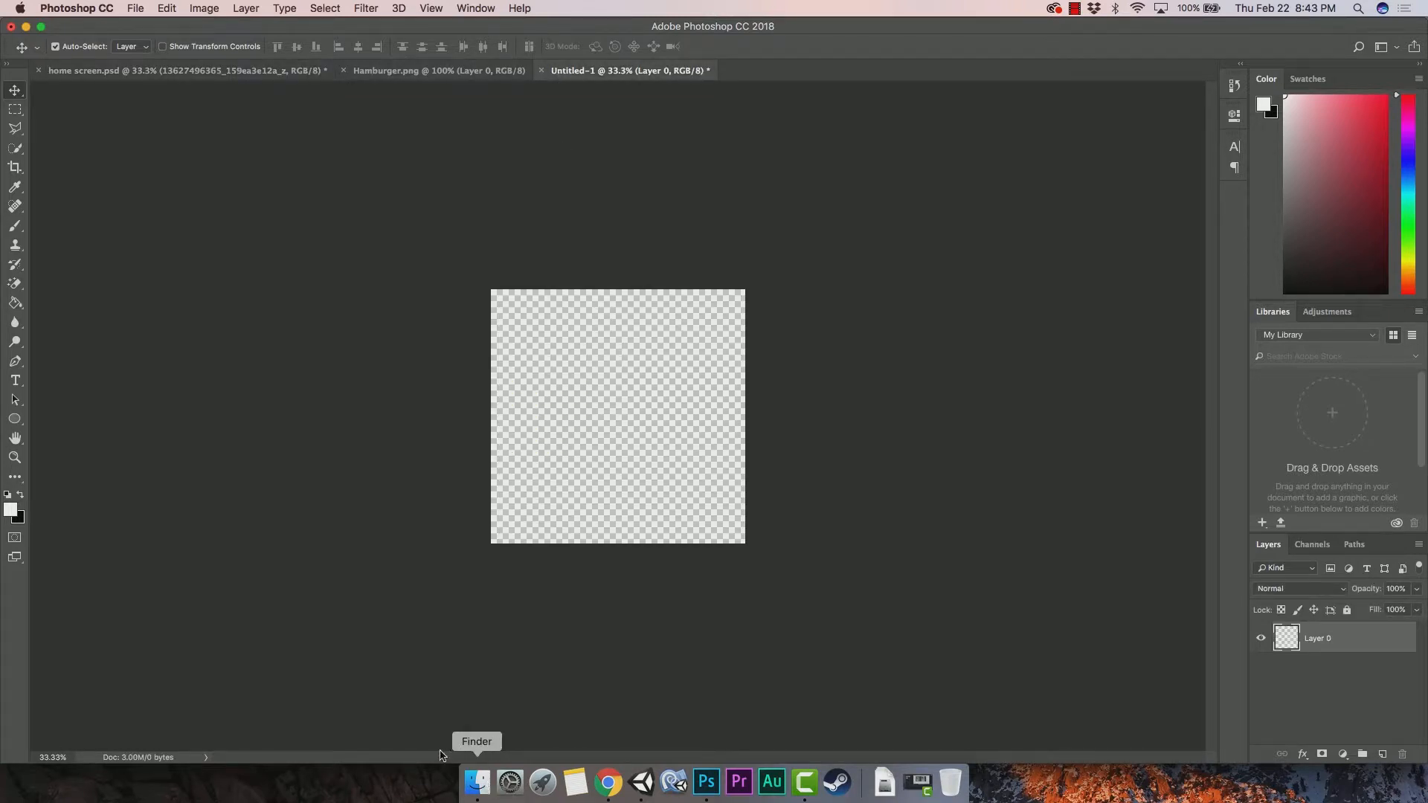
pyautogui.moveTo(1052, 29); pyautogui.dragTo(1052, 312)
pyautogui.moveTo(852, 277); pyautogui.dragTo(965, 391)
pyautogui.moveTo(583, 310); pyautogui.dragTo(582, 118)
pyautogui.moveTo(762, 119); pyautogui.dragTo(783, 495)
pyautogui.moveTo(766, 394); pyautogui.dragTo(877, 259)
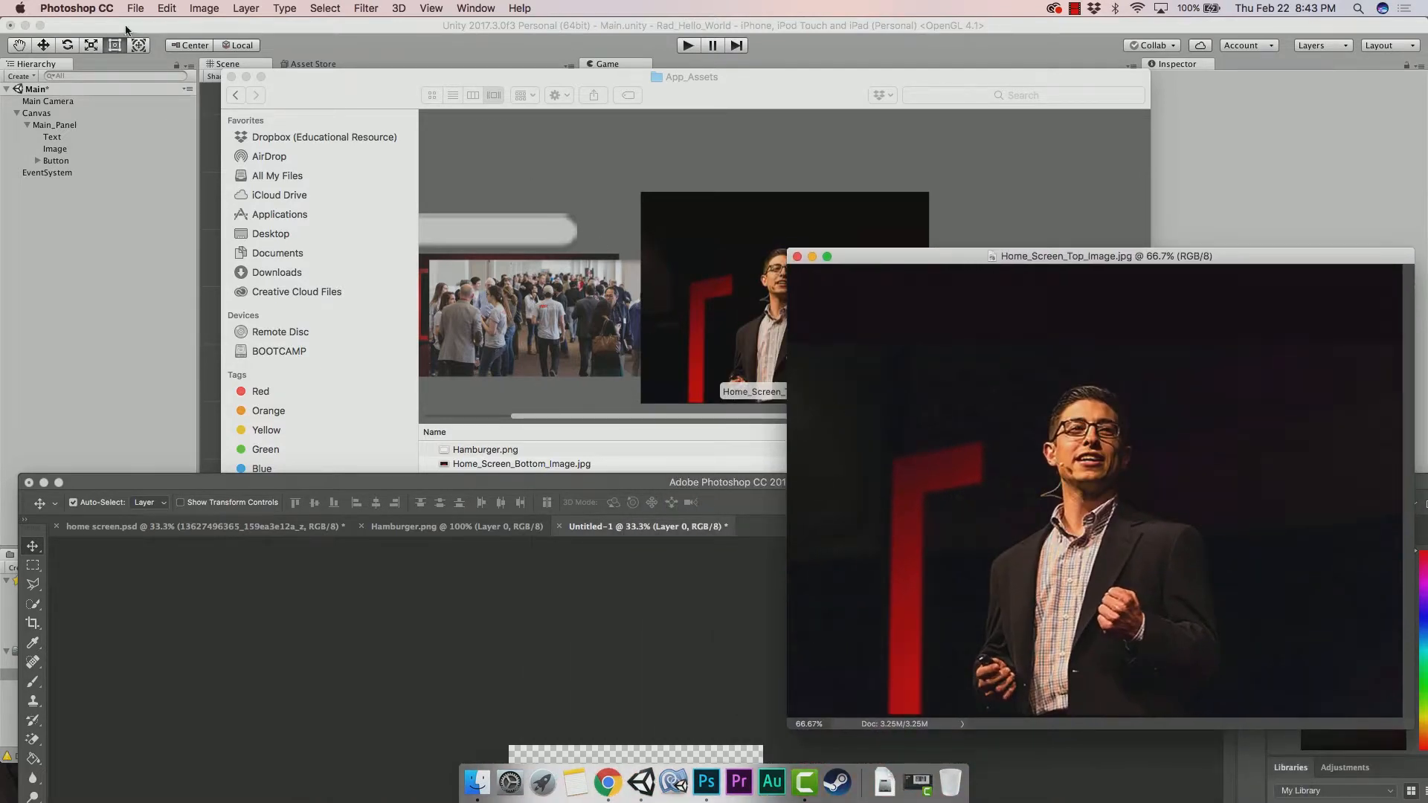
# Copy the speaker picture from its floating window into the 1024 x 1024 document and centre it on the canvas.
pyautogui.click(32, 546)
pyautogui.click(1052, 393)
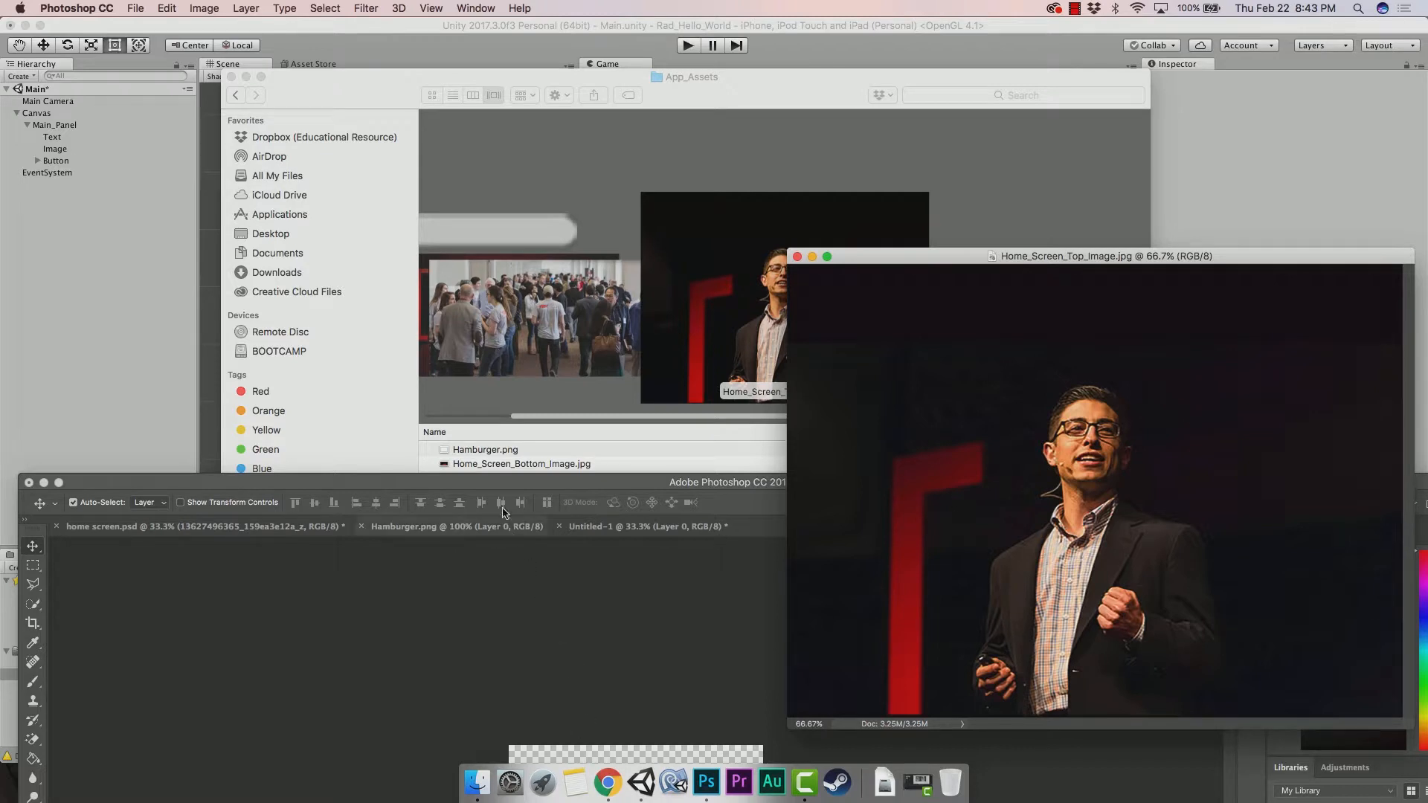
pyautogui.moveTo(493, 483); pyautogui.dragTo(434, 282)
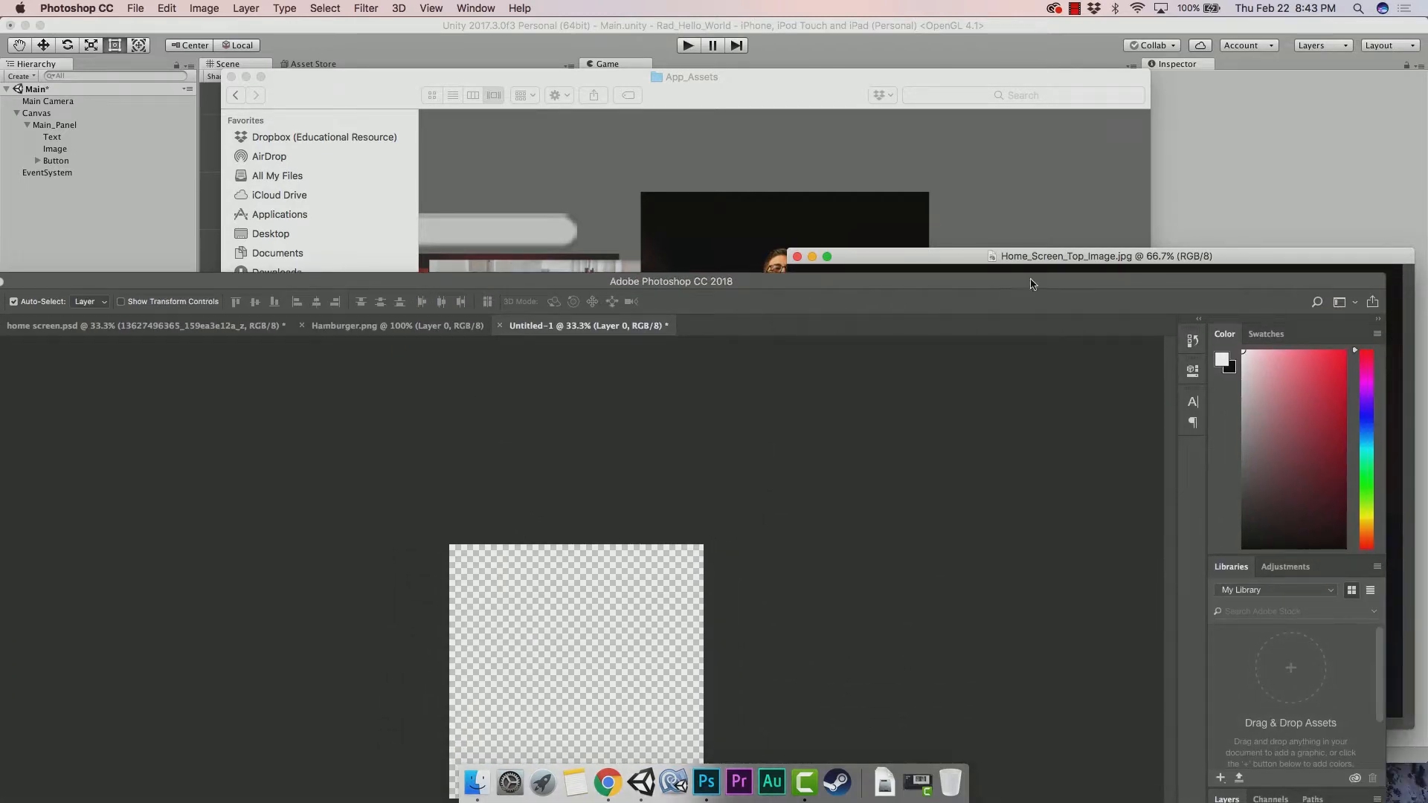
pyautogui.click(1020, 262)
pyautogui.moveTo(537, 684); pyautogui.dragTo(582, 657)
pyautogui.moveTo(532, 281); pyautogui.dragTo(567, 85)
pyautogui.moveTo(599, 492); pyautogui.dragTo(706, 449)
pyautogui.moveTo(532, 456); pyautogui.dragTo(614, 451)
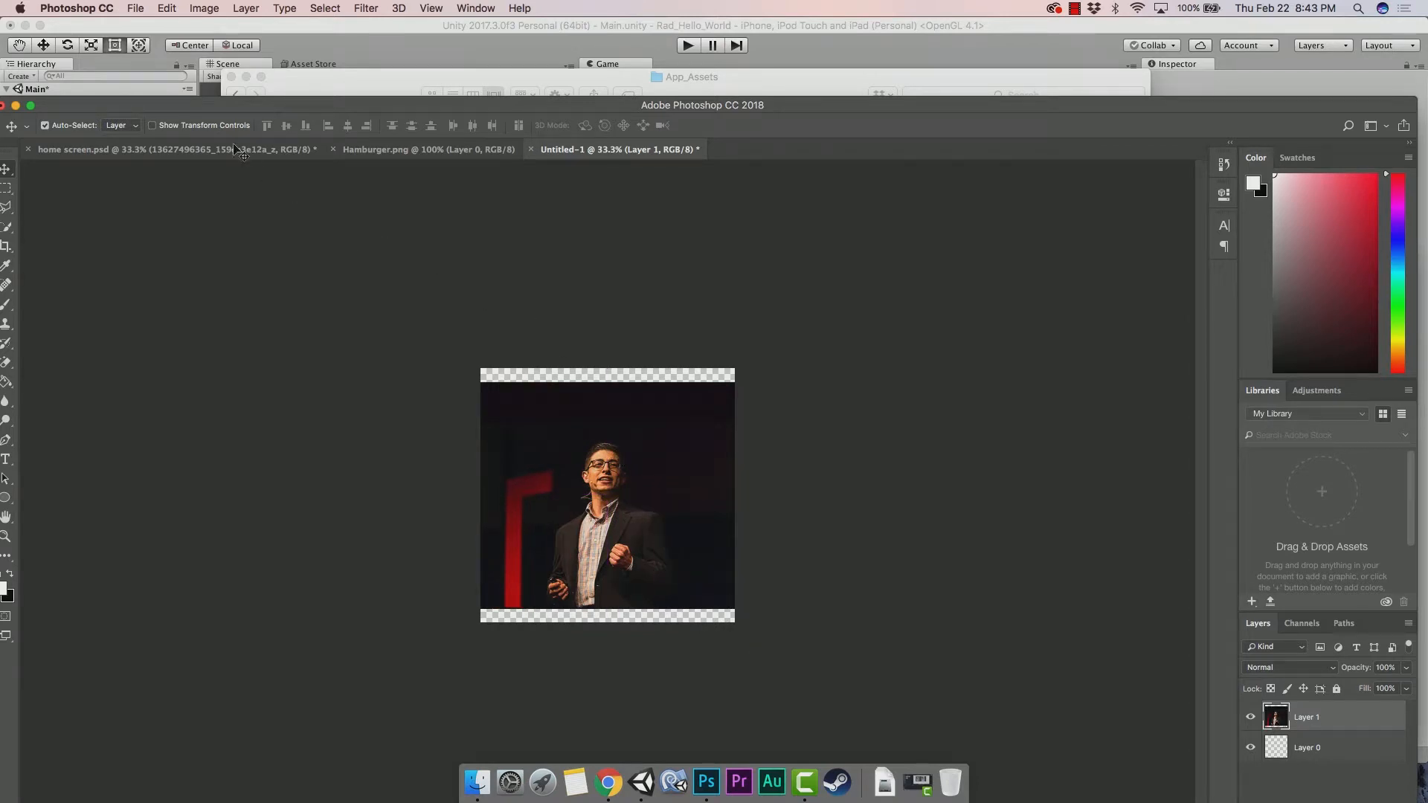
# Step back through the history to remove the placed picture and revert the document's resize to 1024 pixels.
pyautogui.click(166, 8)
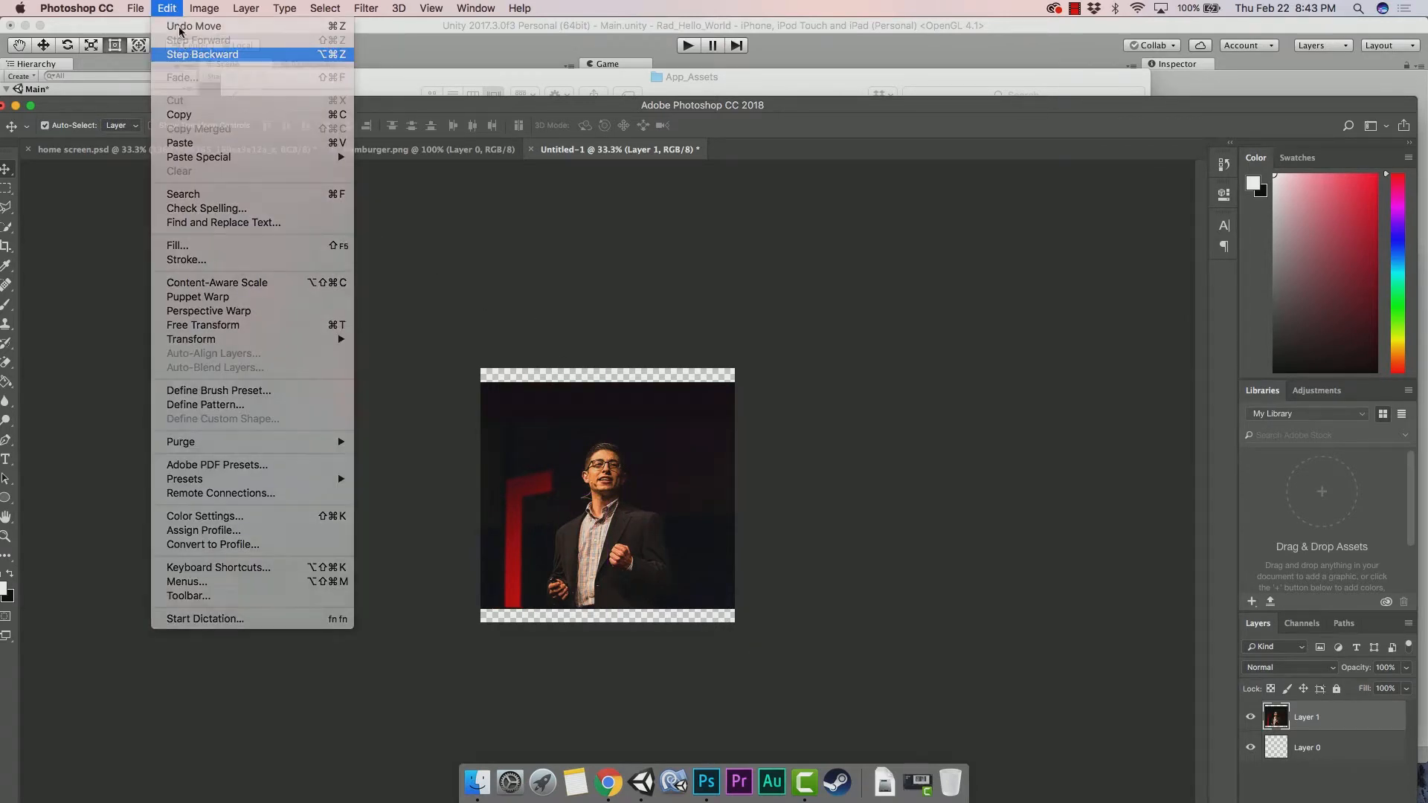
pyautogui.click(185, 54)
pyautogui.click(167, 8)
pyautogui.click(185, 56)
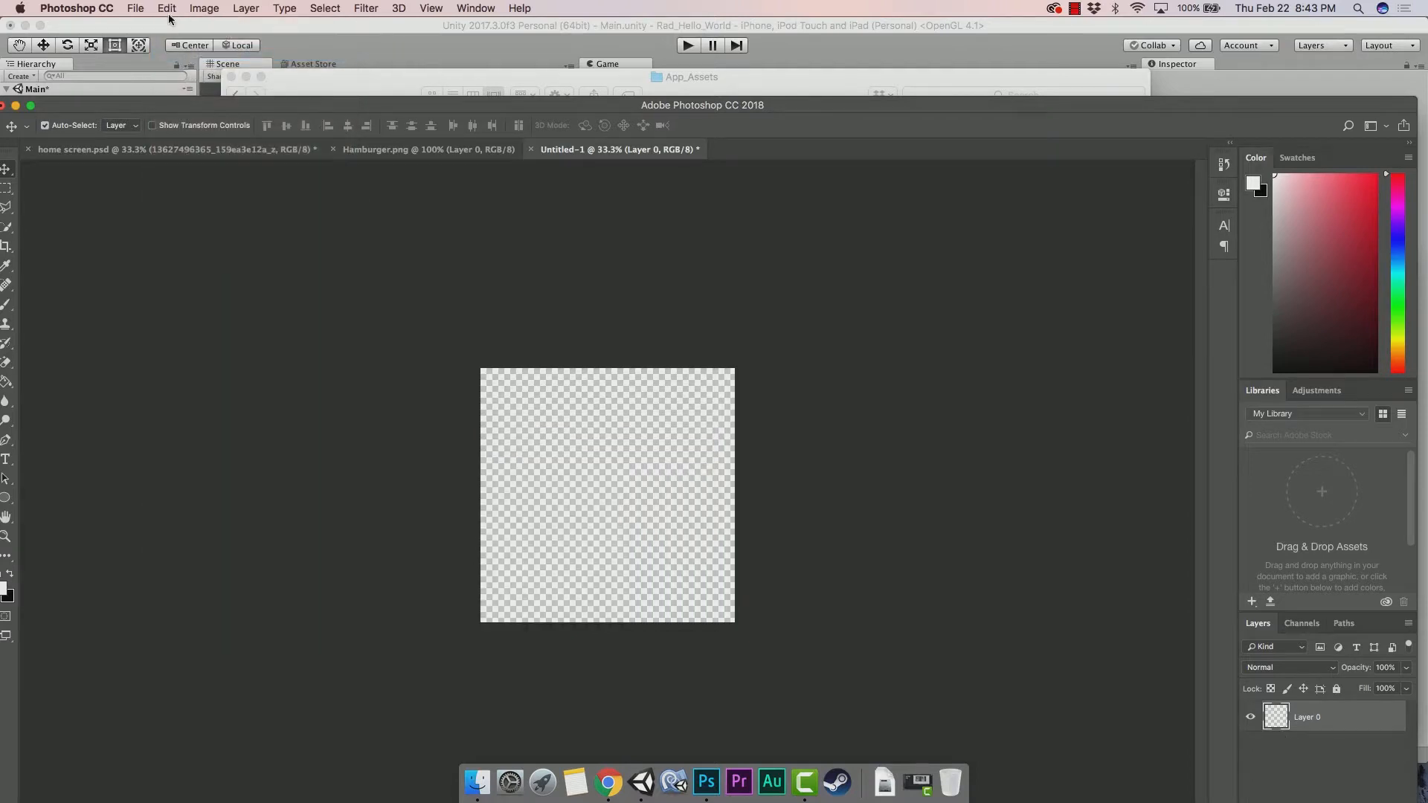
pyautogui.click(168, 8)
pyautogui.click(185, 55)
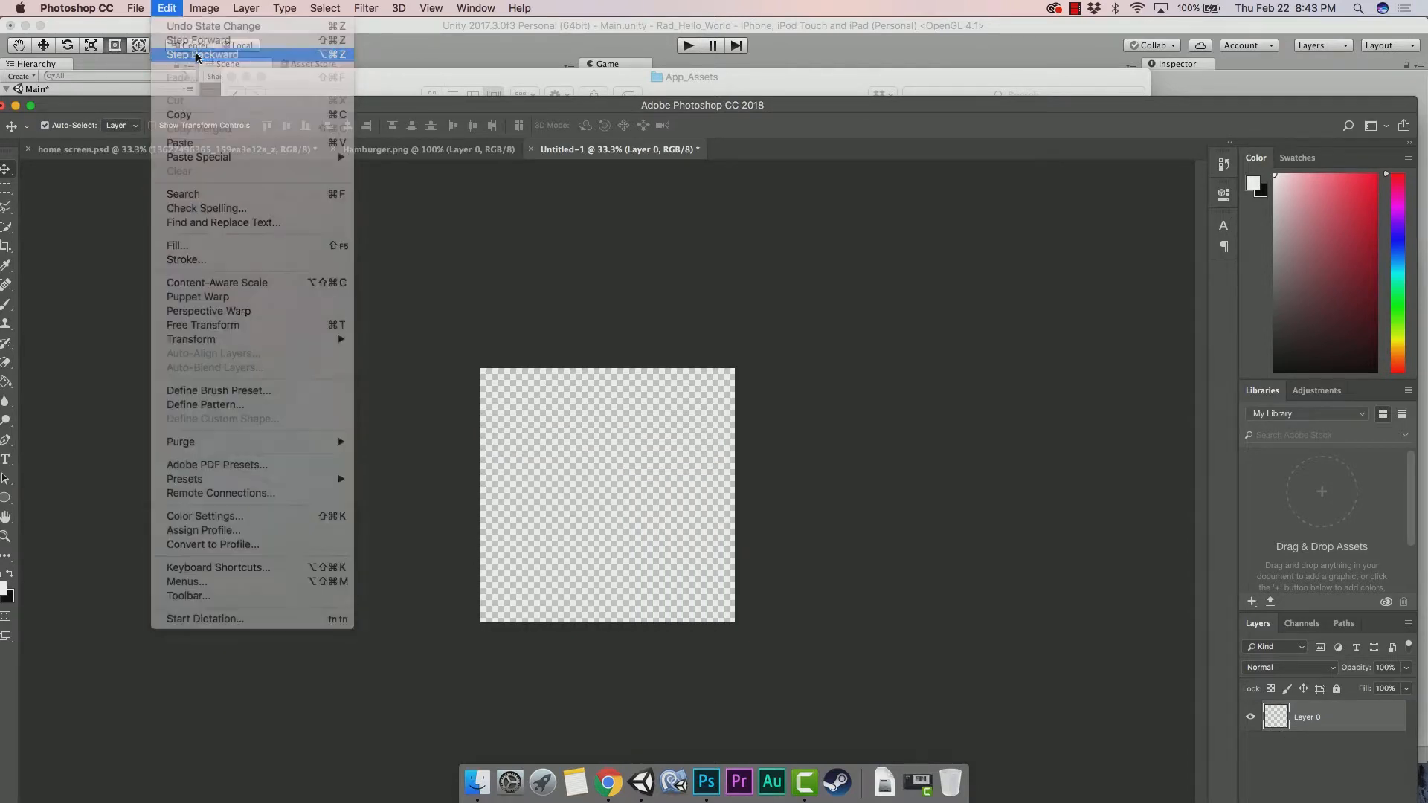
# Arrange both windows, copy the speaker picture into the 2048 x 2048 transparent document, and centre it on the canvas.
pyautogui.moveTo(383, 108); pyautogui.dragTo(406, 277)
pyautogui.moveTo(890, 261); pyautogui.dragTo(883, 336)
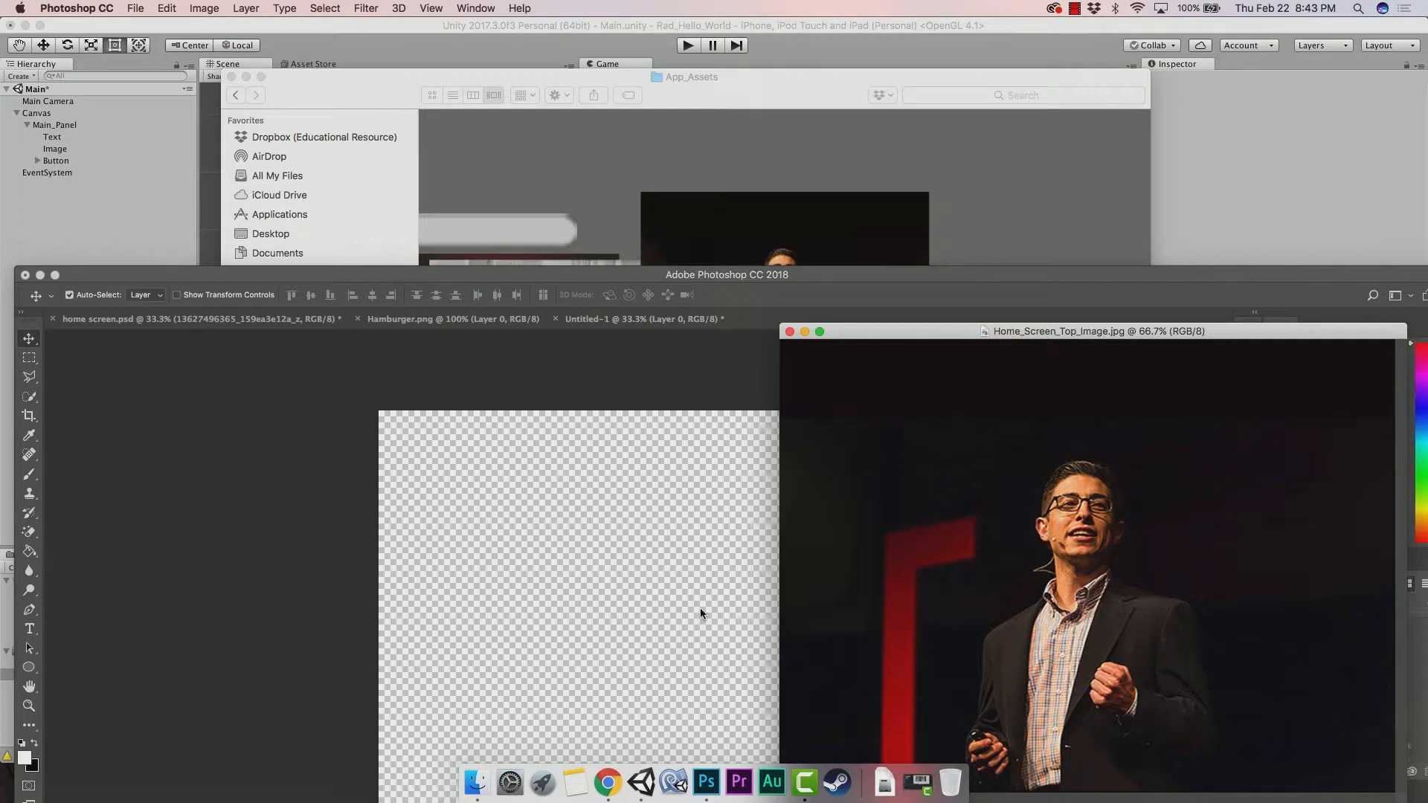
pyautogui.moveTo(587, 628); pyautogui.dragTo(589, 630)
pyautogui.moveTo(492, 276); pyautogui.dragTo(476, 21)
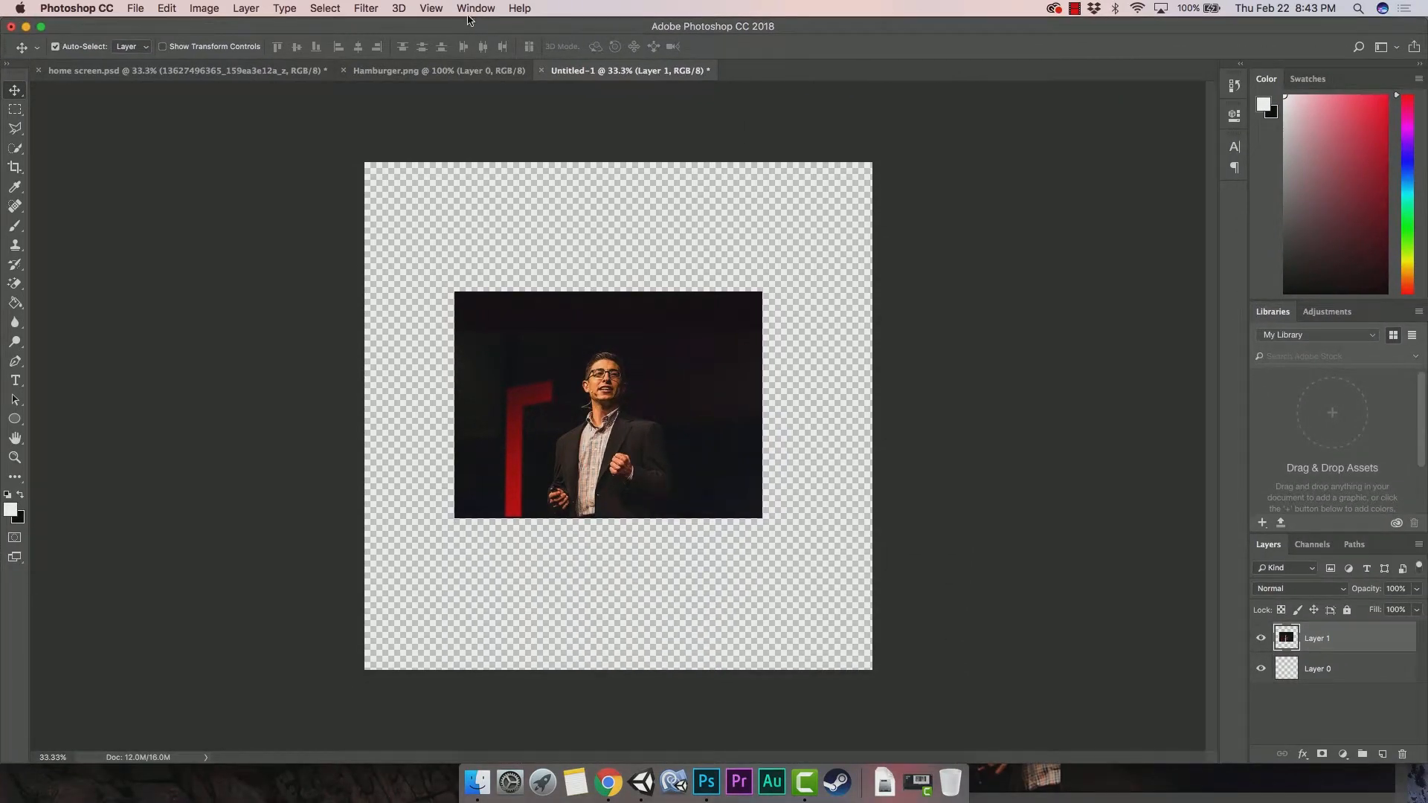
pyautogui.moveTo(606, 423); pyautogui.dragTo(616, 436)
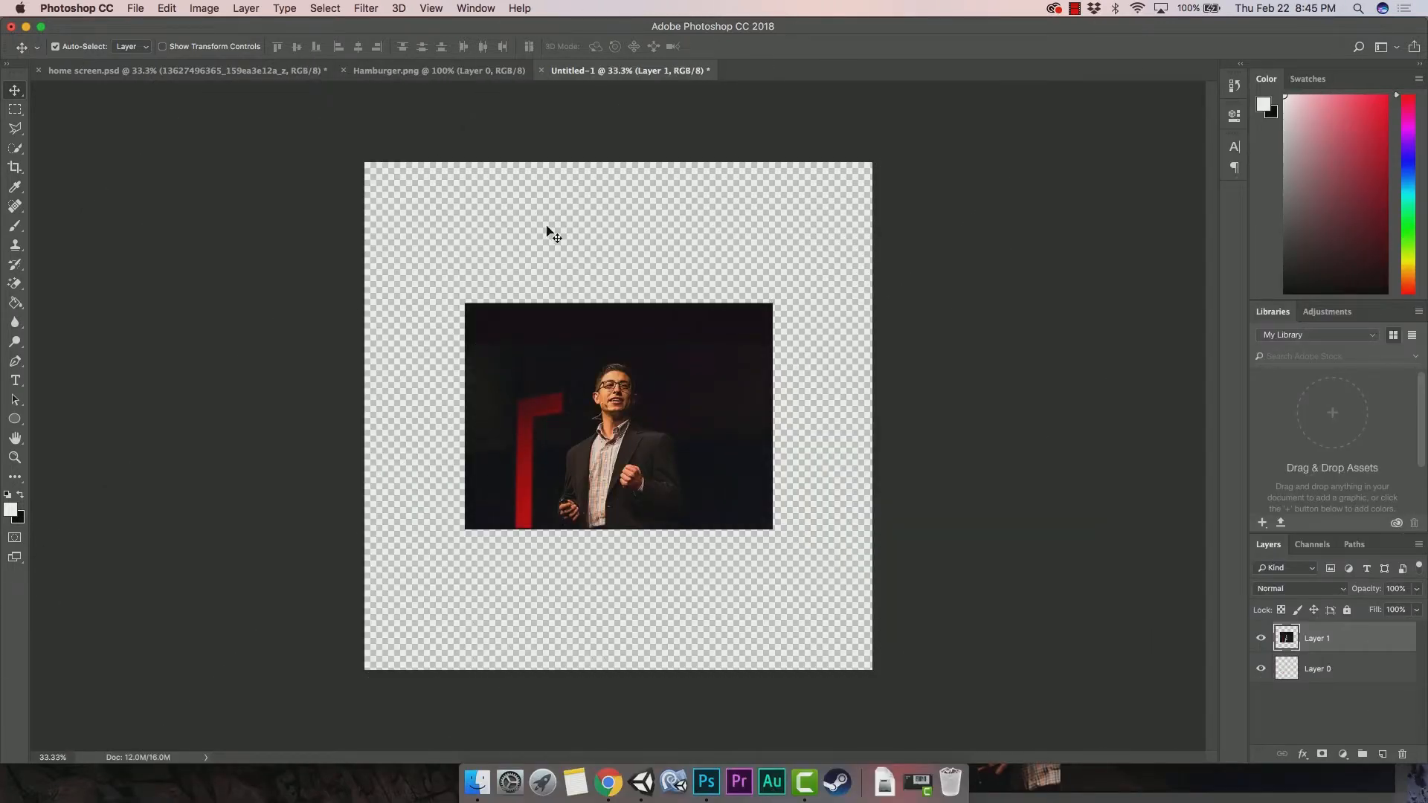
# Start saving the canvas with the speaker picture under the file name Home_Screen_Top_Image, in PNG format.
pyautogui.click(132, 11)
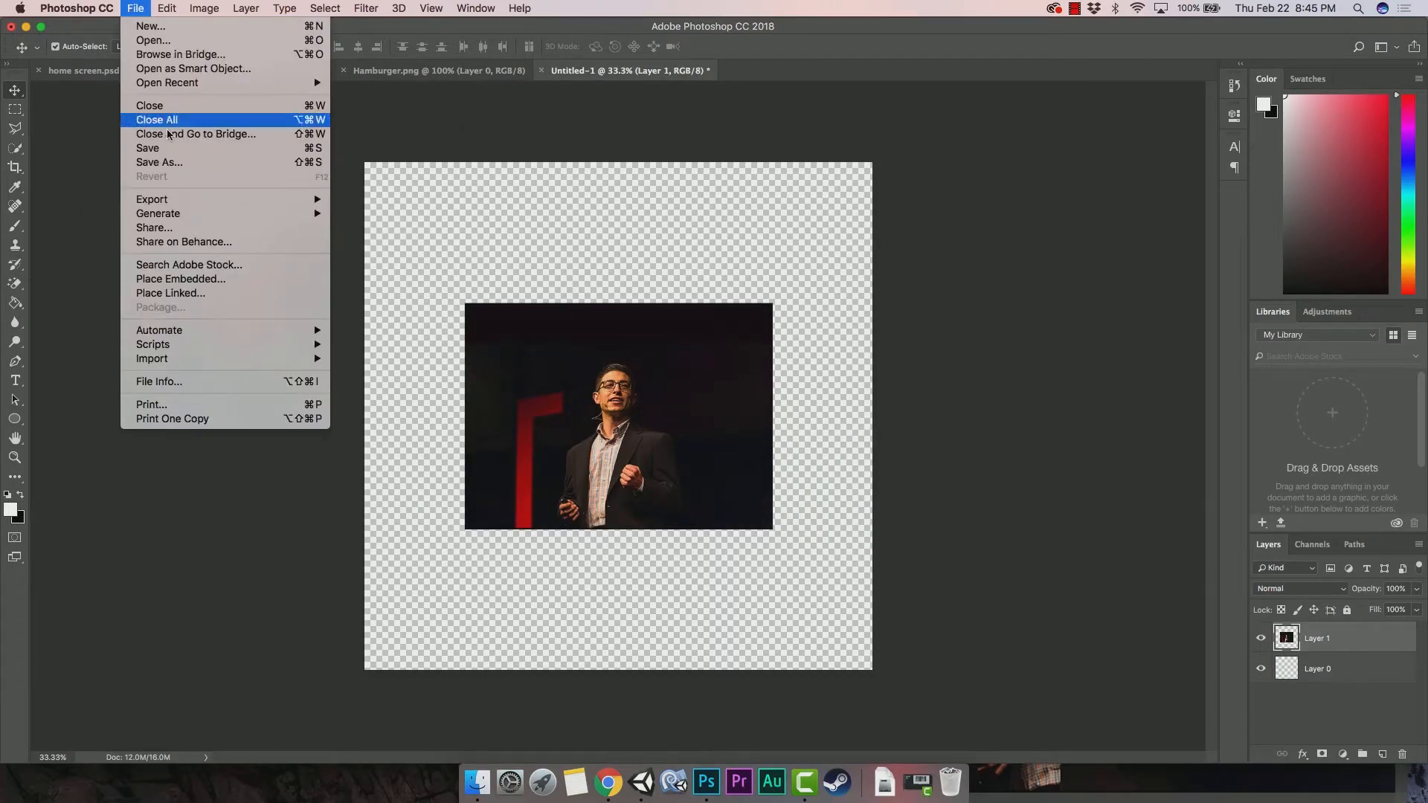
pyautogui.click(171, 146)
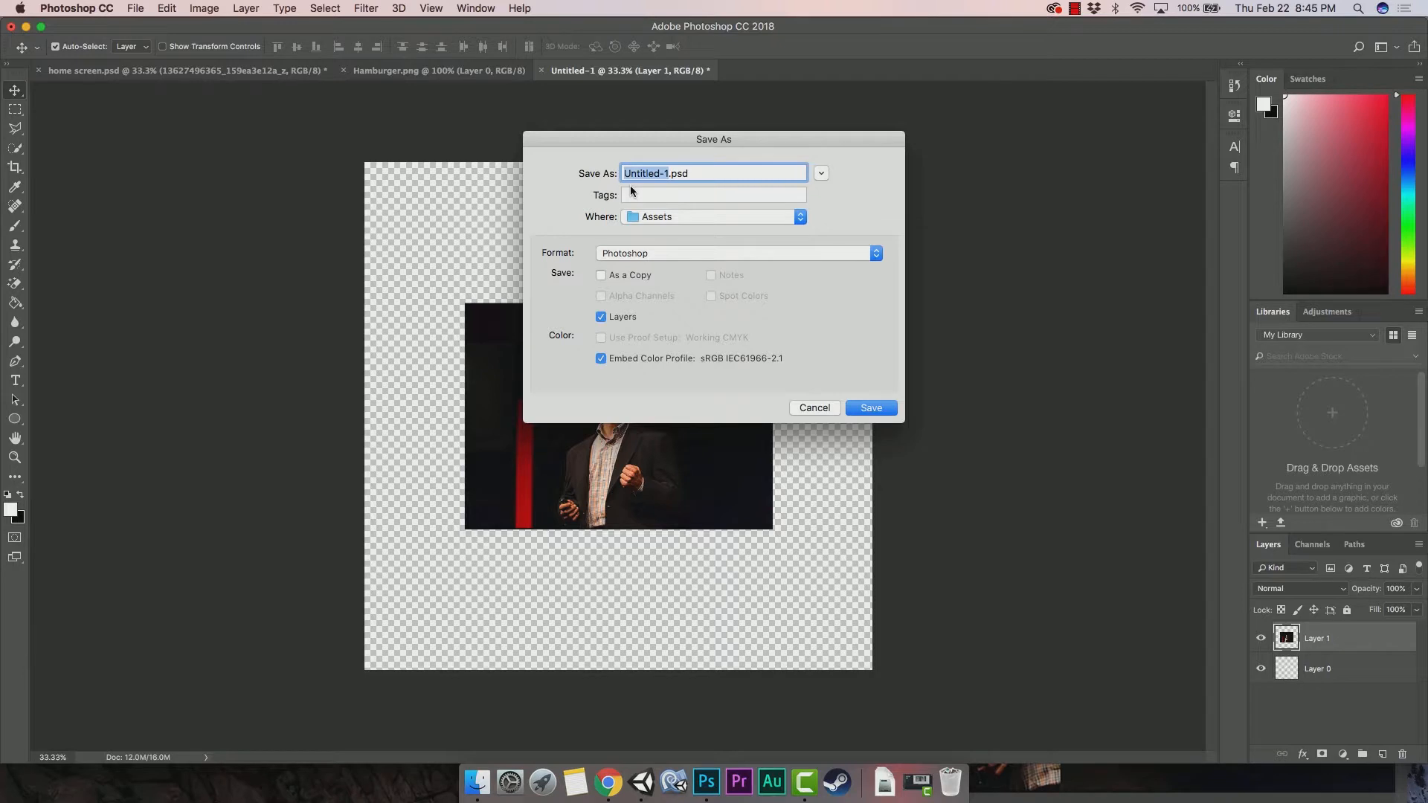
pyautogui.write('Home_Screen')
pyautogui.write('_Top-Image')
pyautogui.press('BackSpace')
pyautogui.write('_')
pyautogui.click(710, 253)
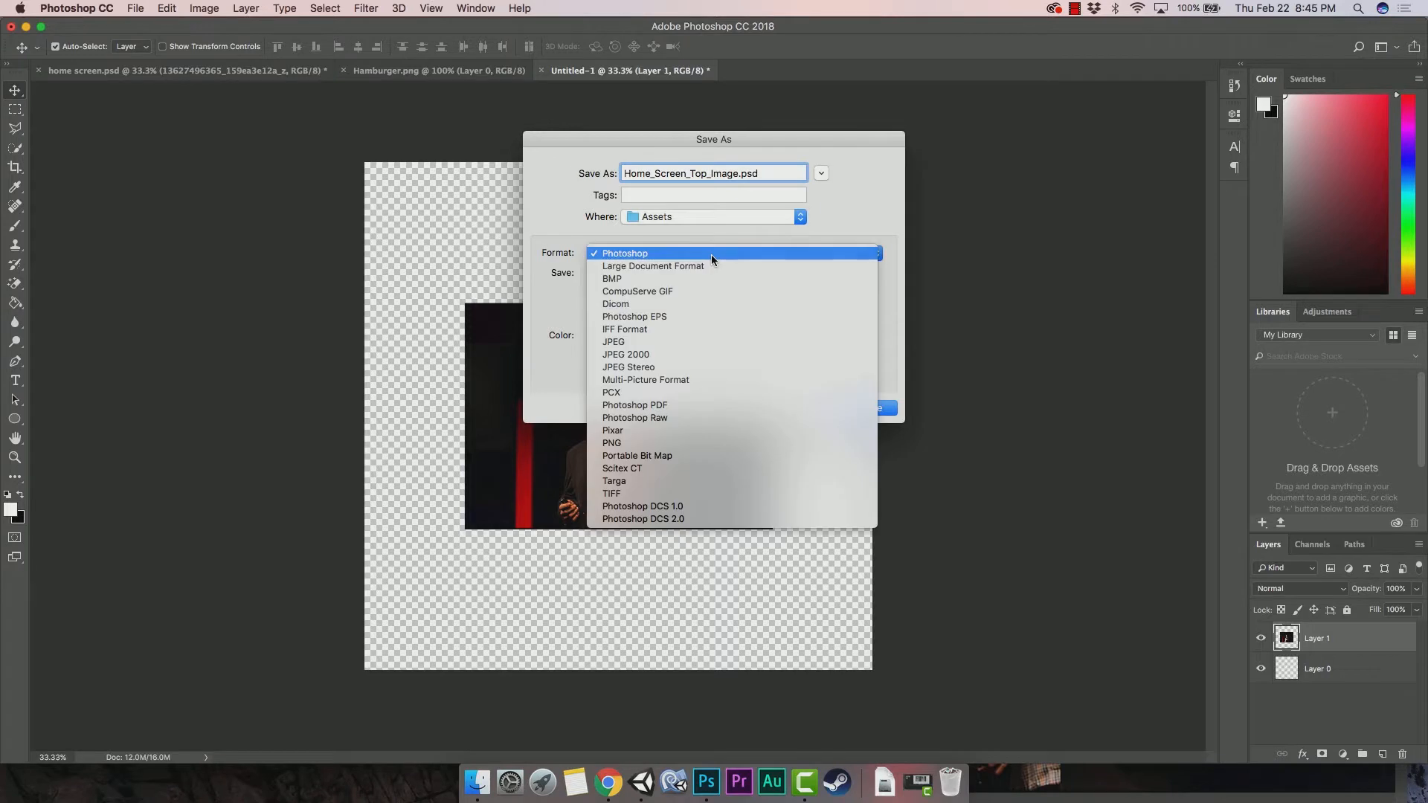
pyautogui.click(664, 443)
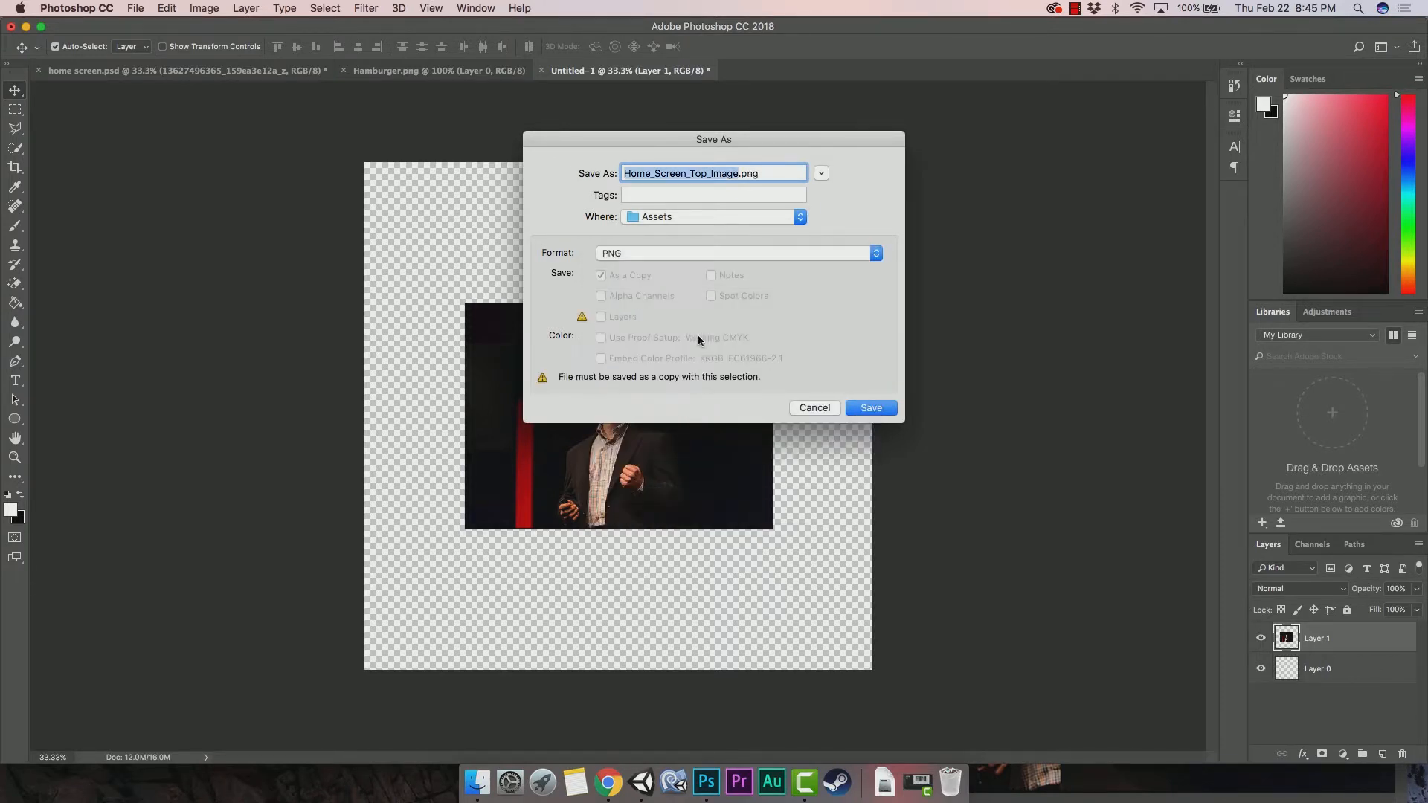
# Choose the App_Assets folder inside Dropbox's Directed Study folder as the destination and save the PNG with the large file size option.
pyautogui.click(729, 220)
pyautogui.click(779, 214)
pyautogui.click(821, 172)
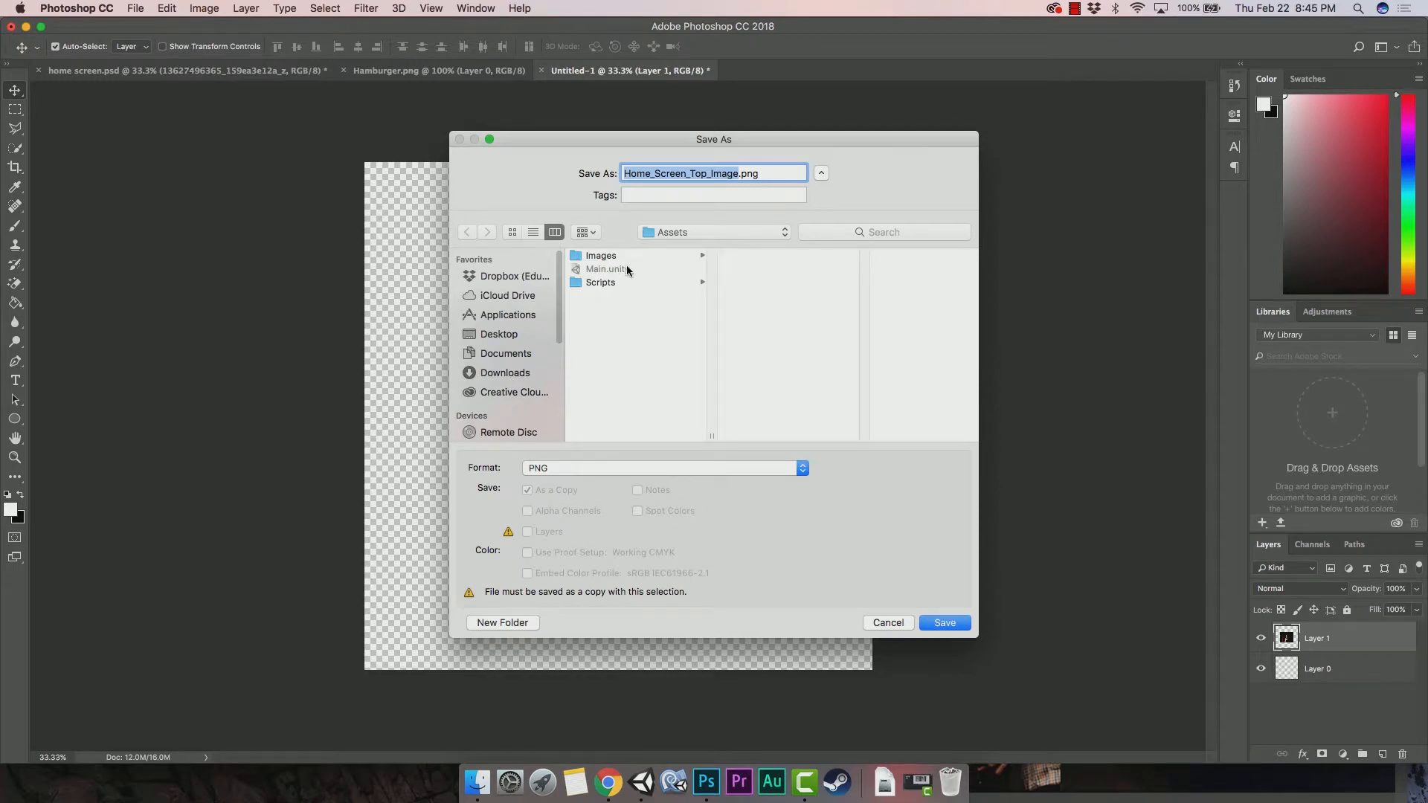
pyautogui.click(506, 276)
pyautogui.scroll(-5, 627, 330)
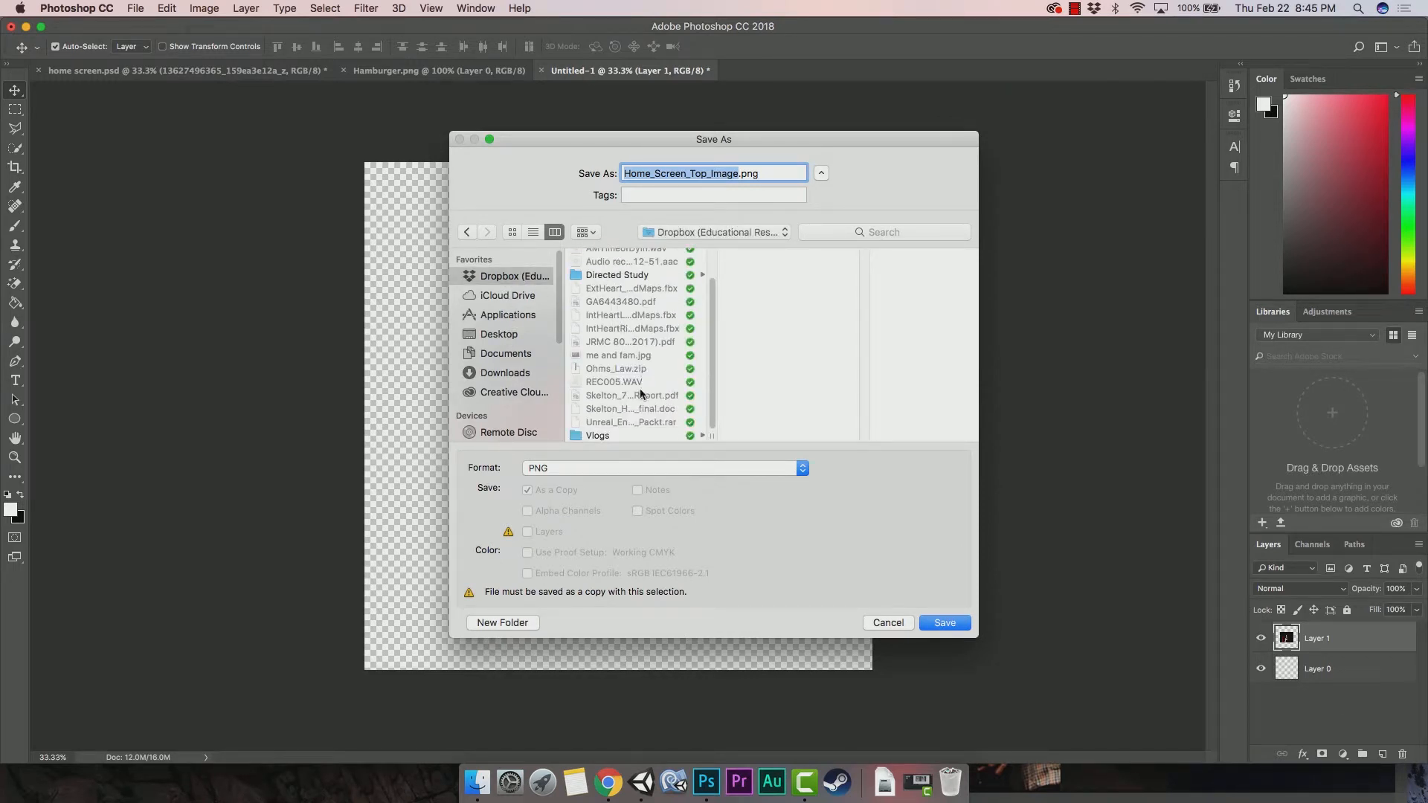
pyautogui.scroll(1, 655, 346)
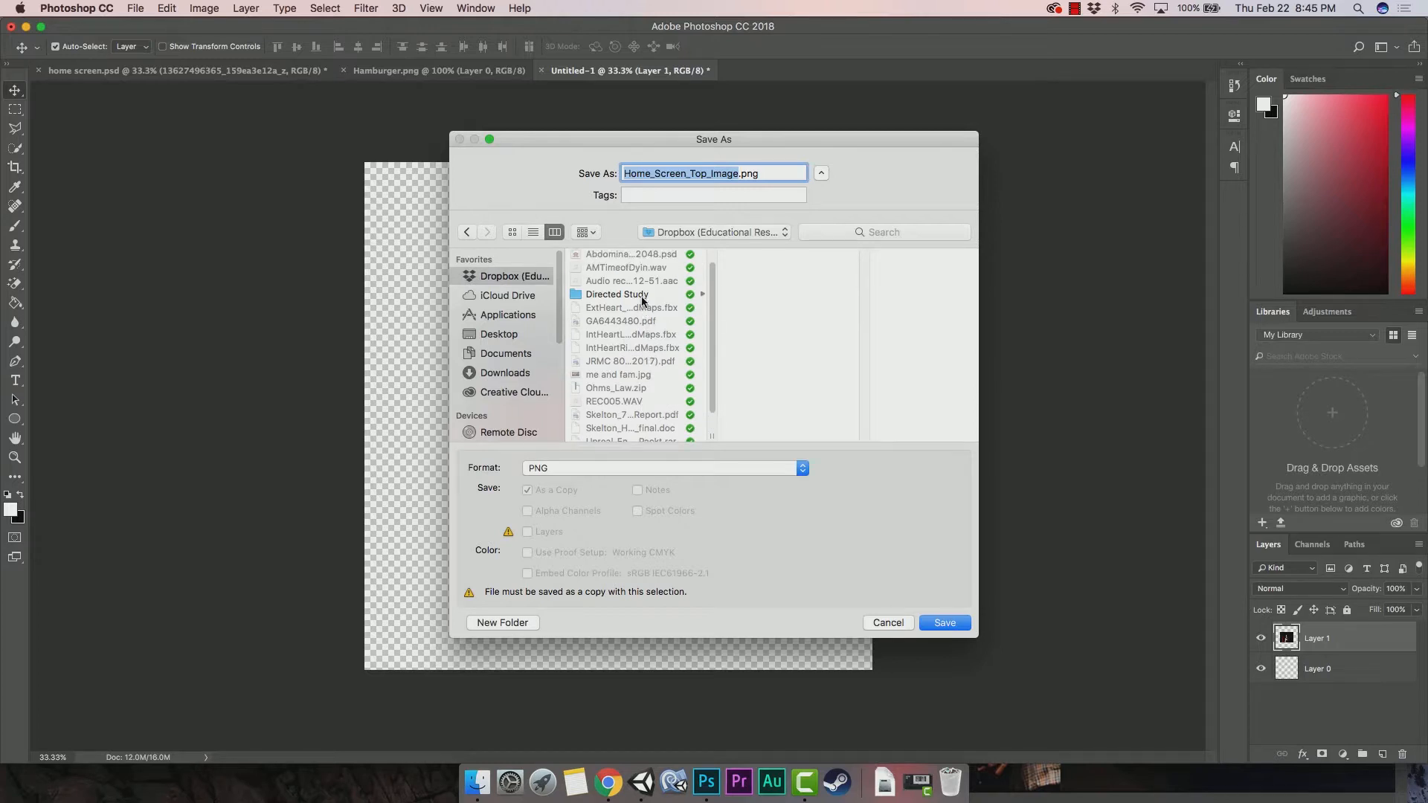
pyautogui.click(643, 294)
pyautogui.click(762, 256)
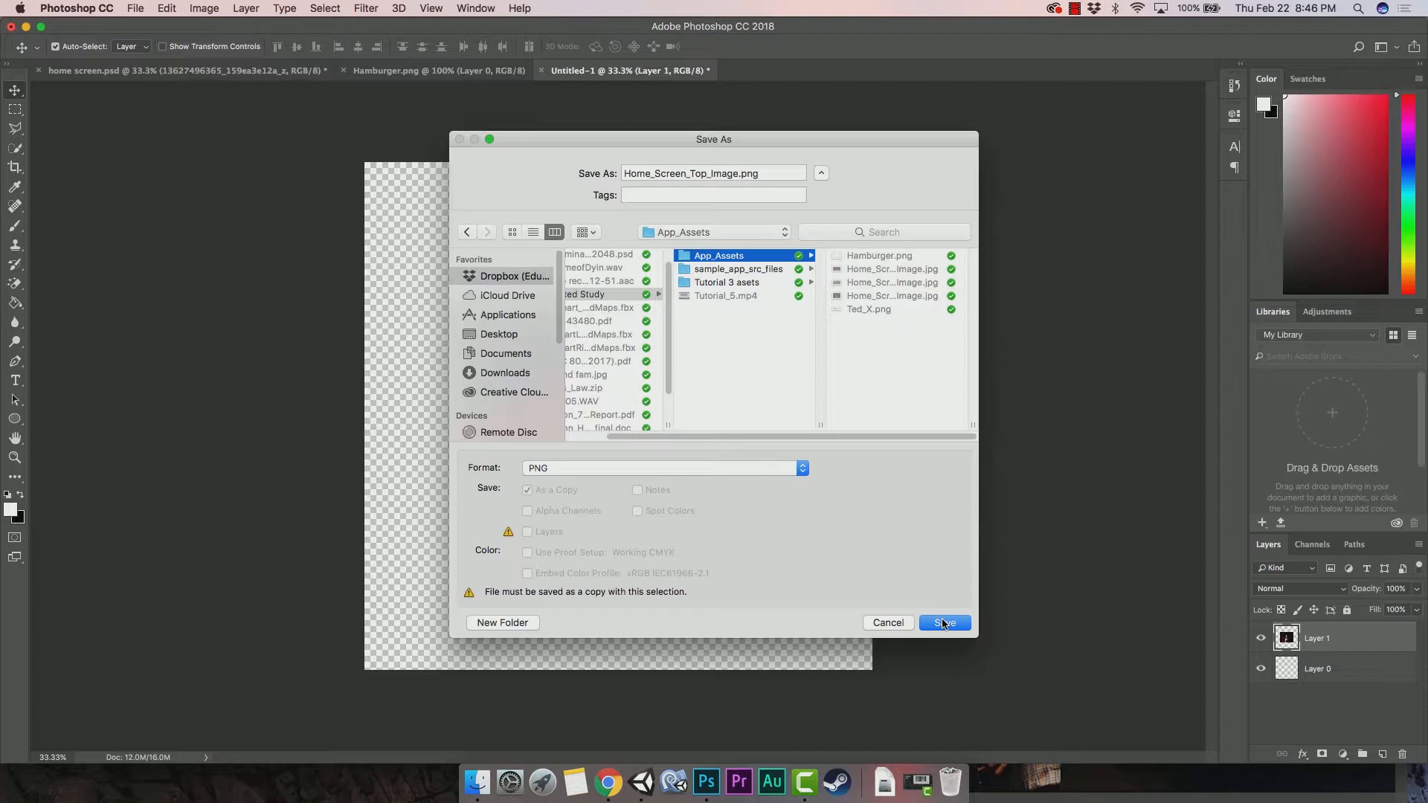
pyautogui.click(943, 623)
pyautogui.click(803, 341)
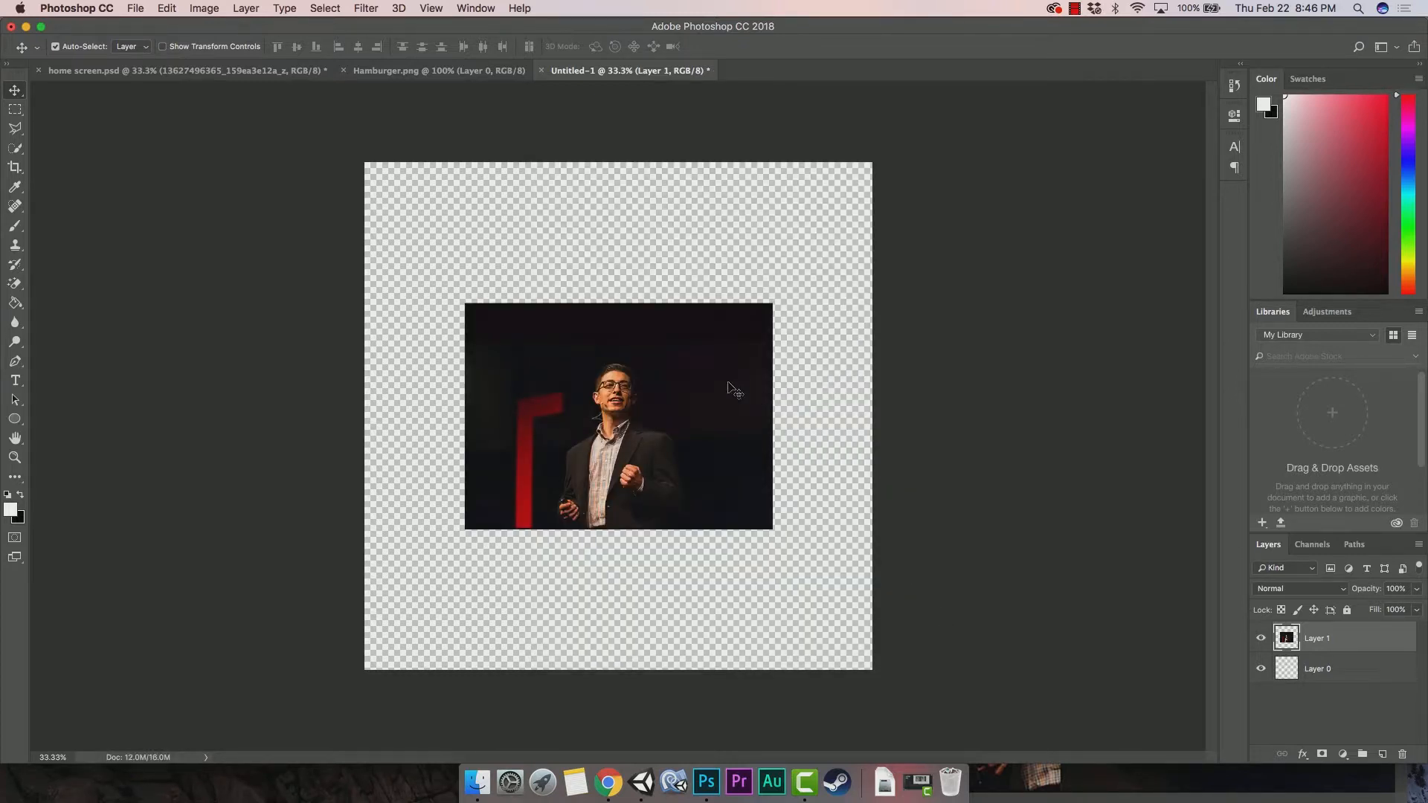
# Switch to the App_Assets folder in Finder and open Home_Screen_Middle_Image.jpg in Photoshop.
pyautogui.click(477, 782)
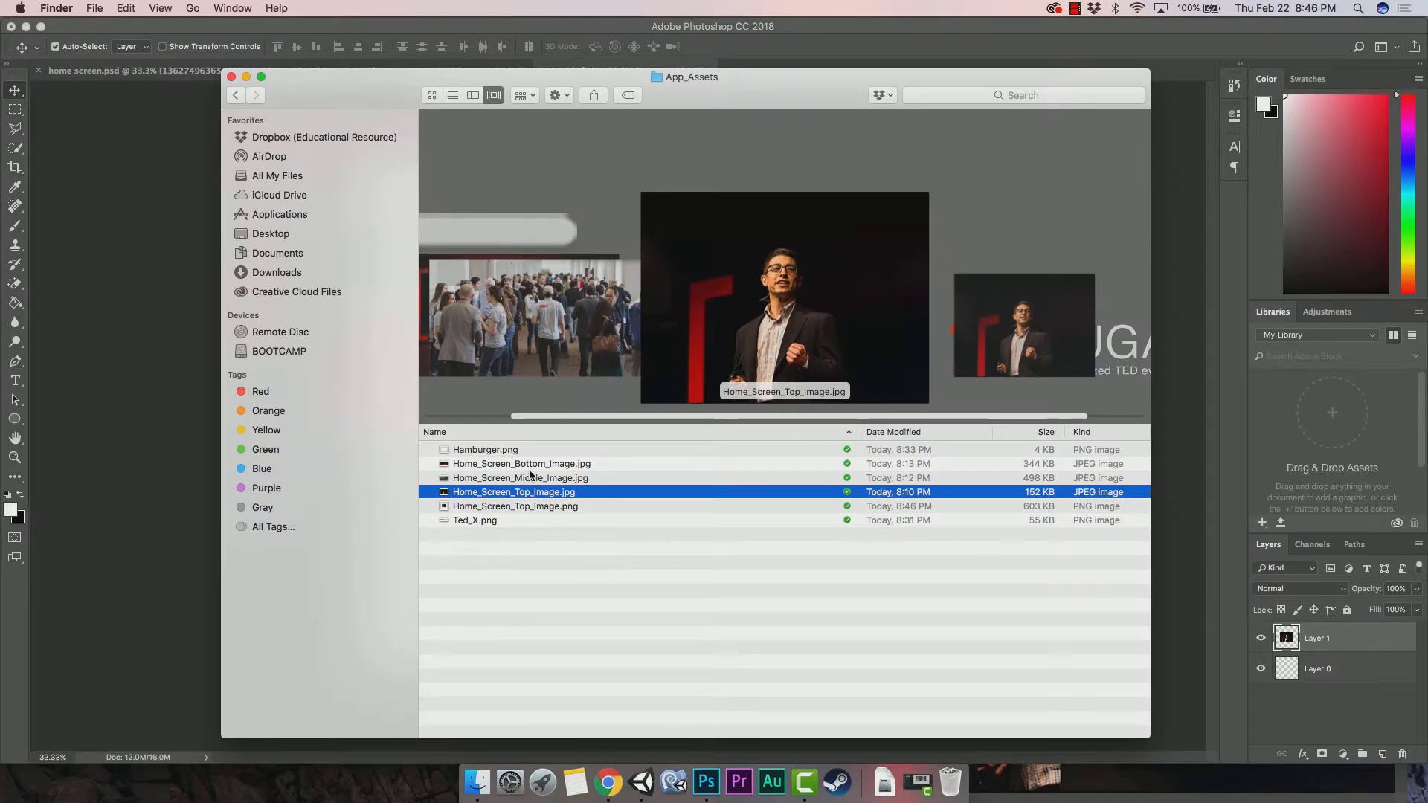
pyautogui.click(182, 326)
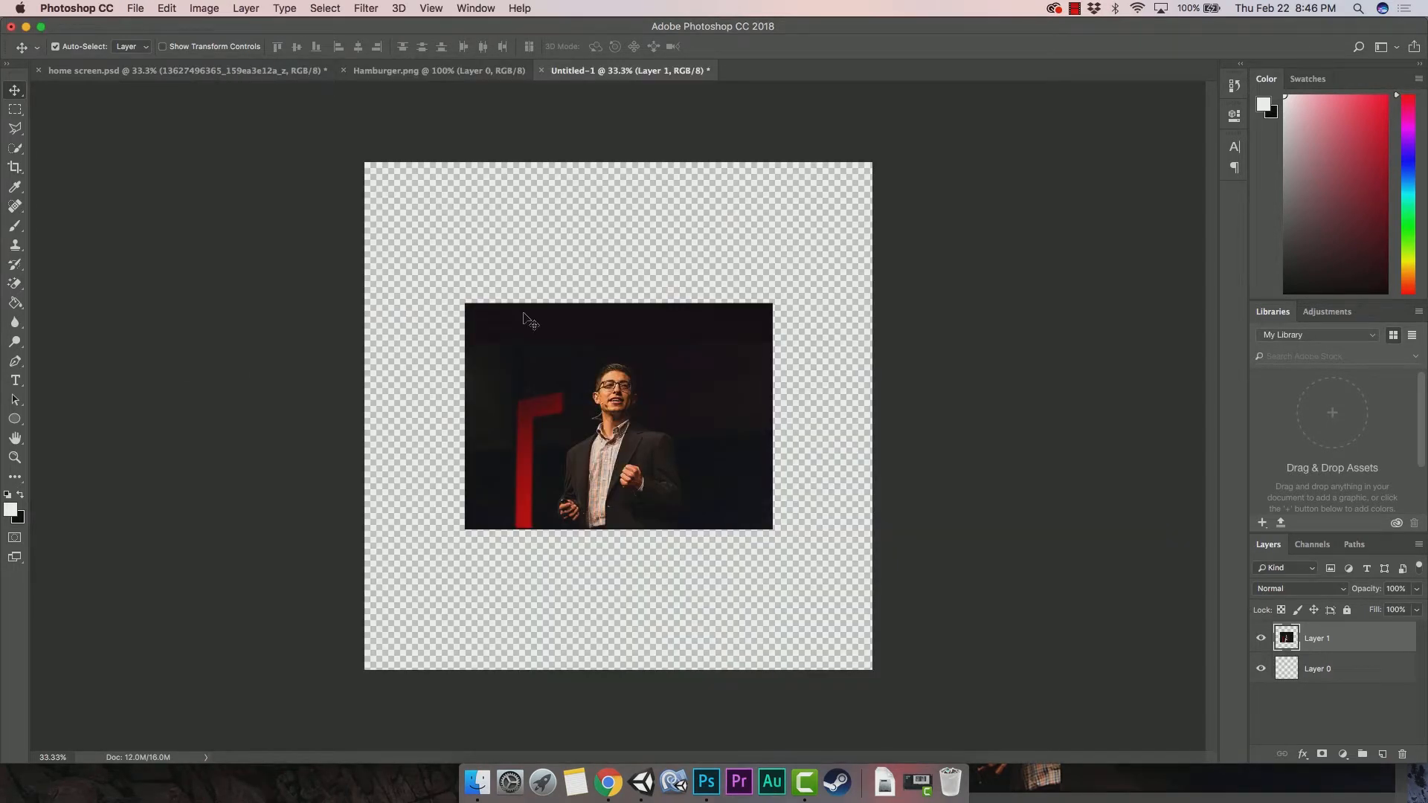
pyautogui.click(476, 782)
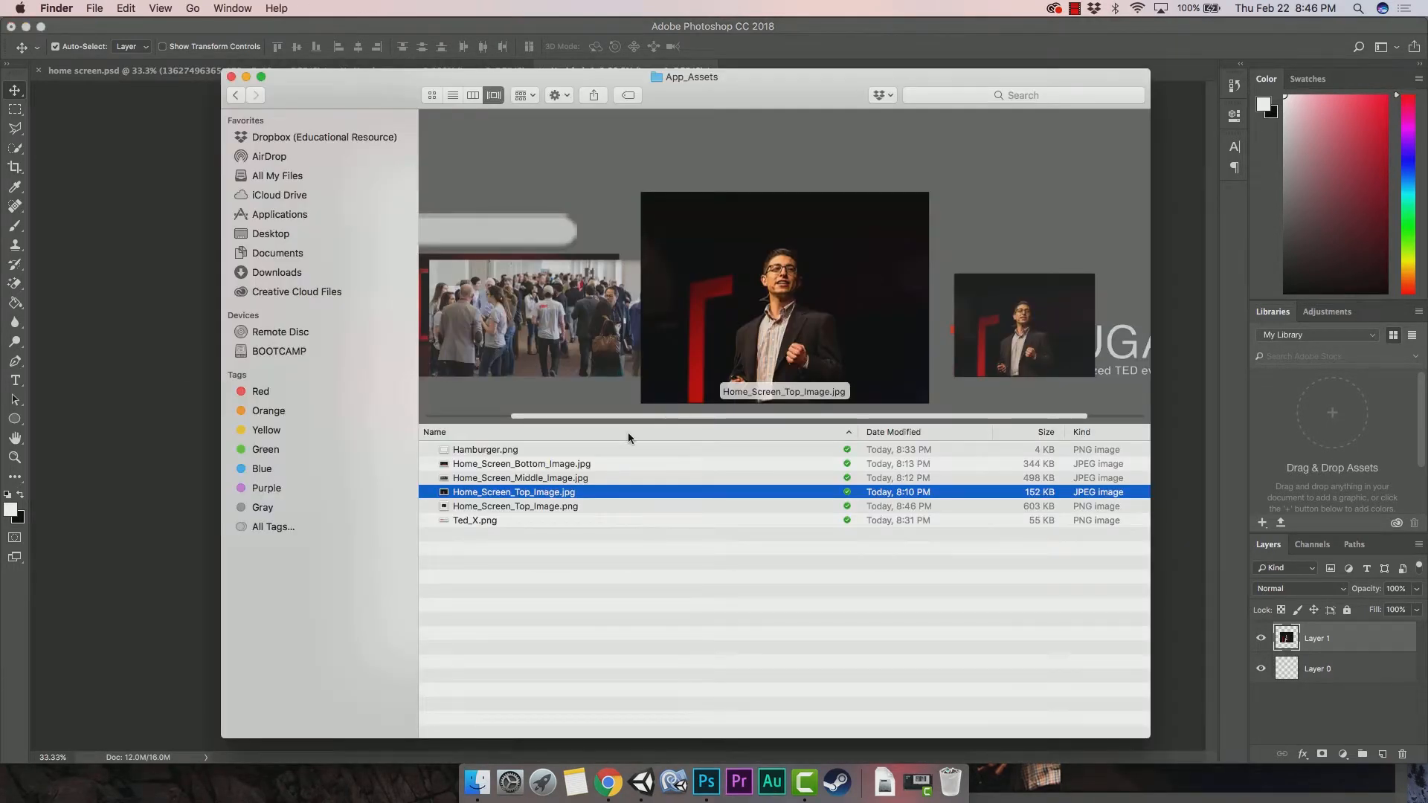
pyautogui.click(554, 482)
pyautogui.rightClick(556, 480)
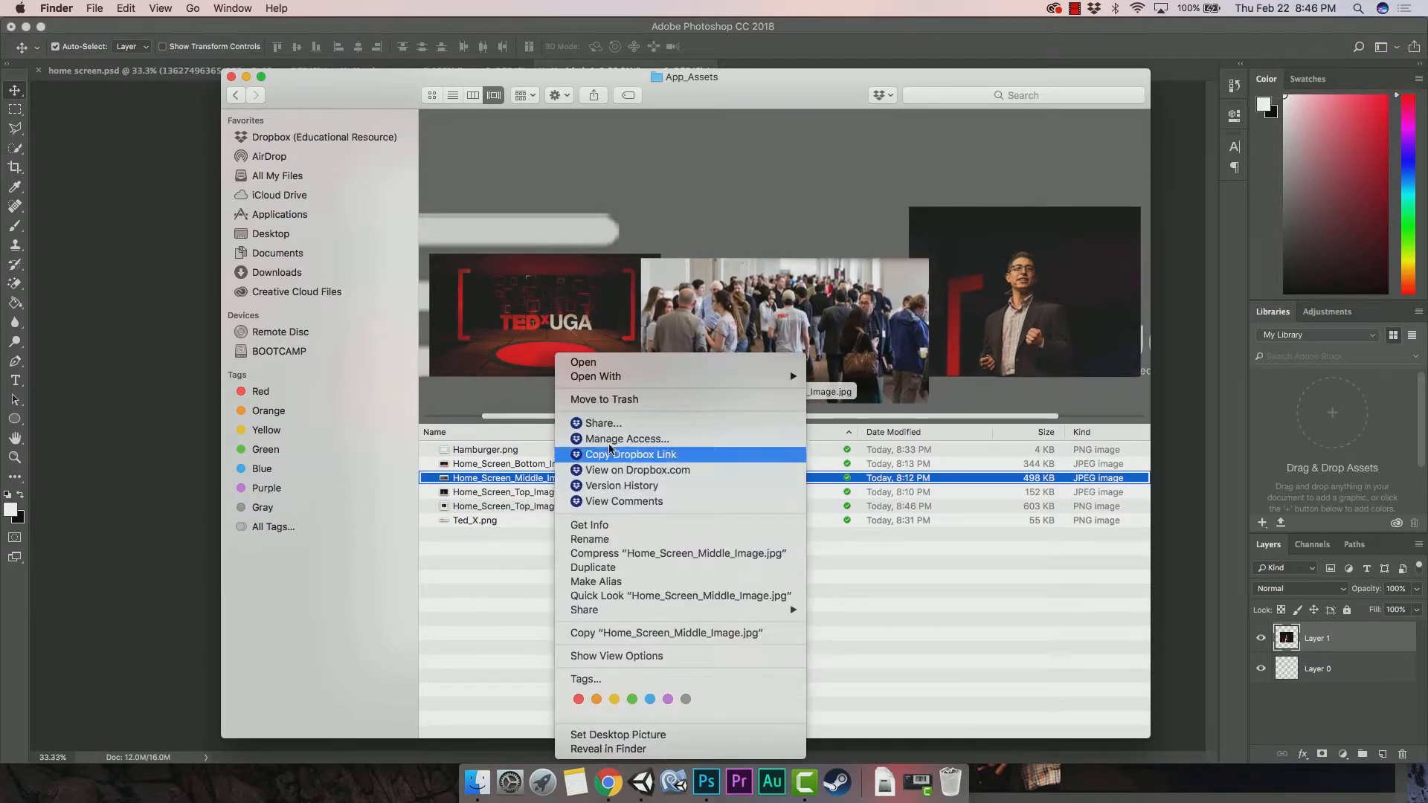
pyautogui.moveTo(743, 376)
pyautogui.click(878, 419)
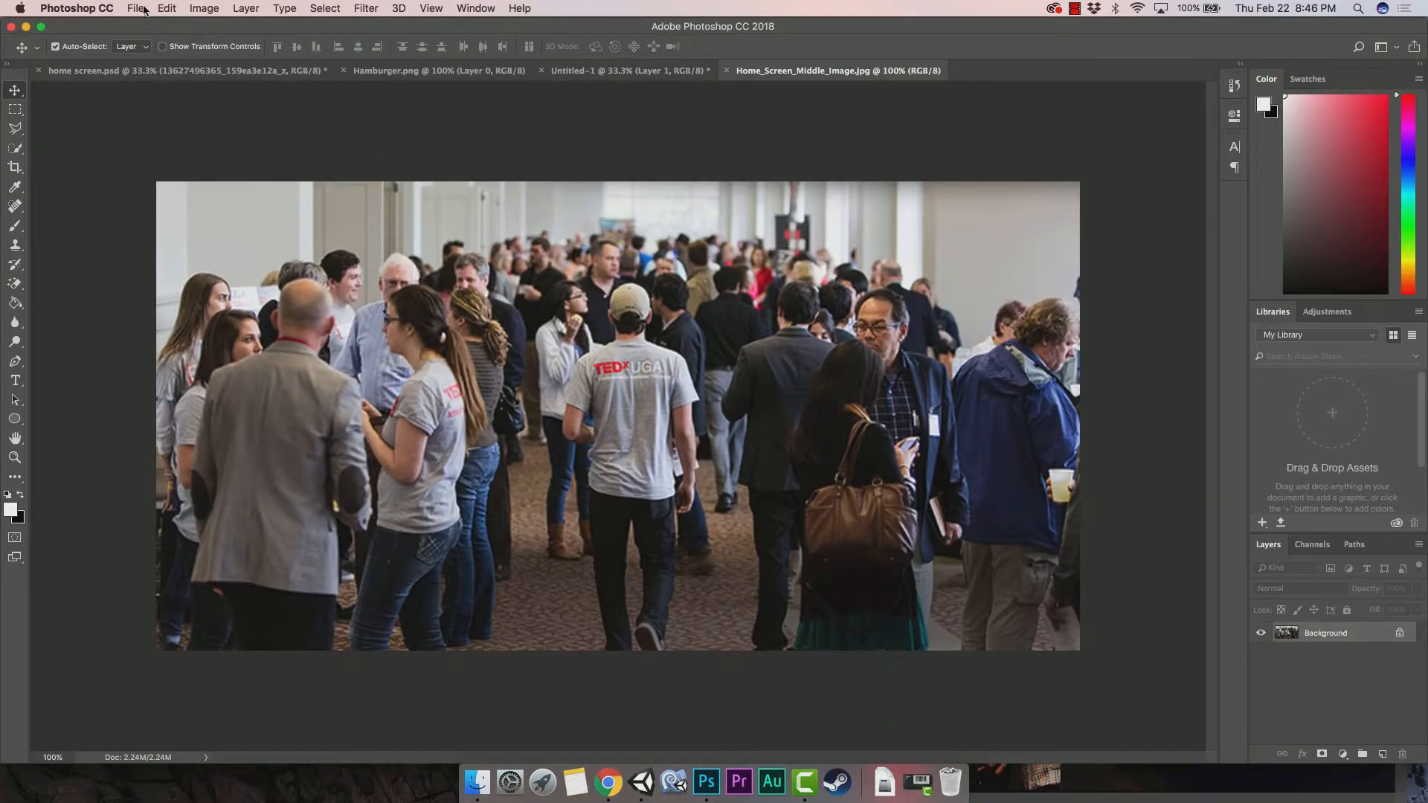
# Check the pixel dimensions of Home_Screen_Middle_Image.jpg in the Image Size dialog.
pyautogui.click(198, 9)
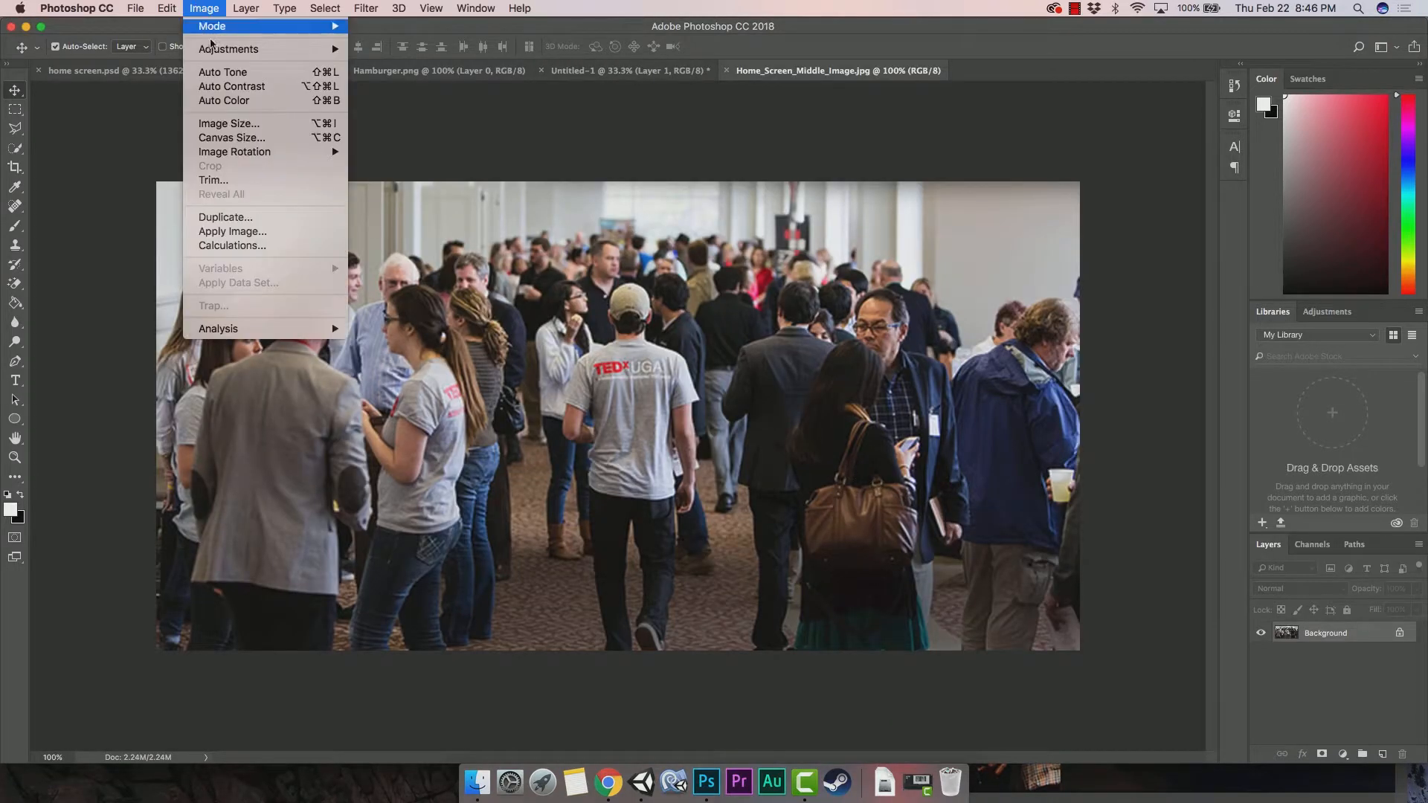
pyautogui.click(246, 126)
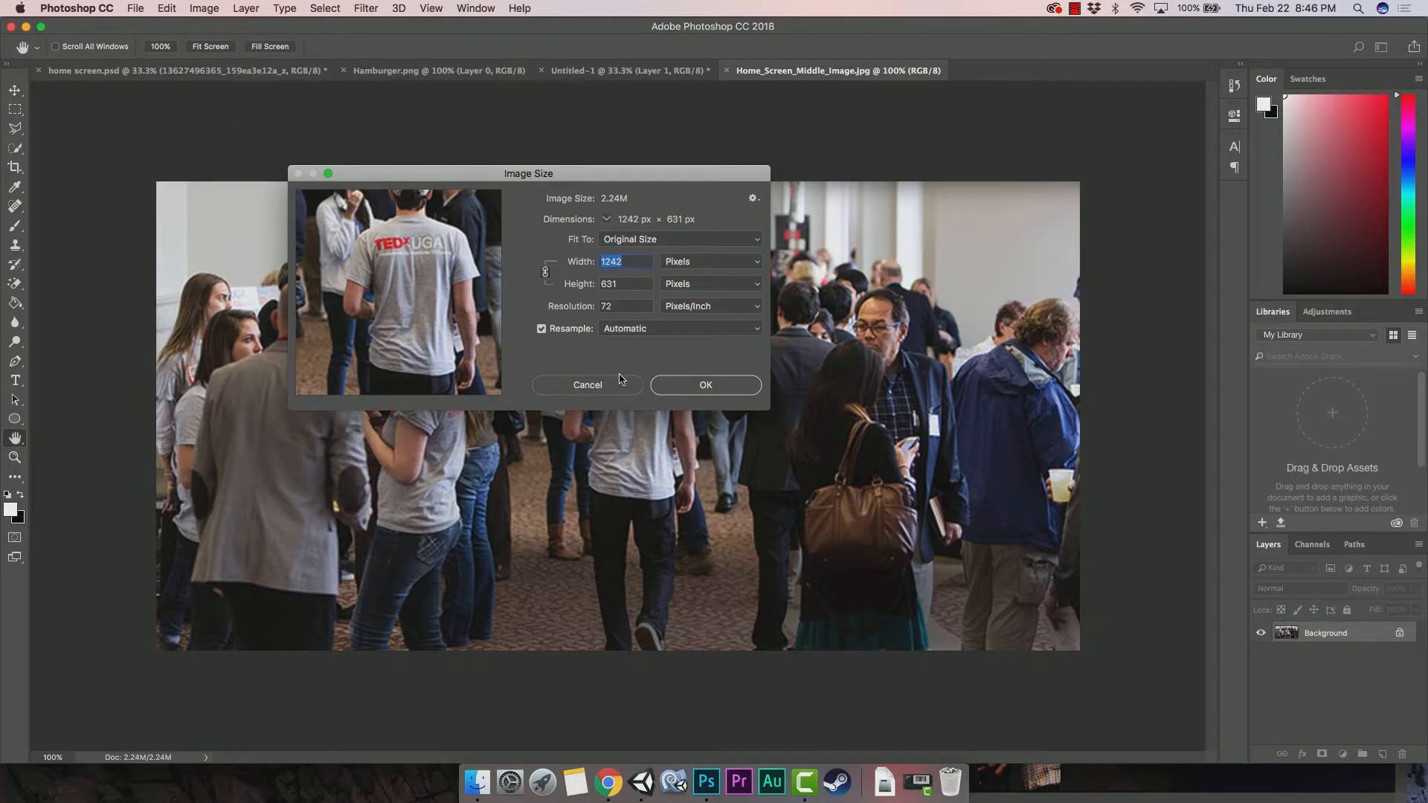
pyautogui.click(687, 386)
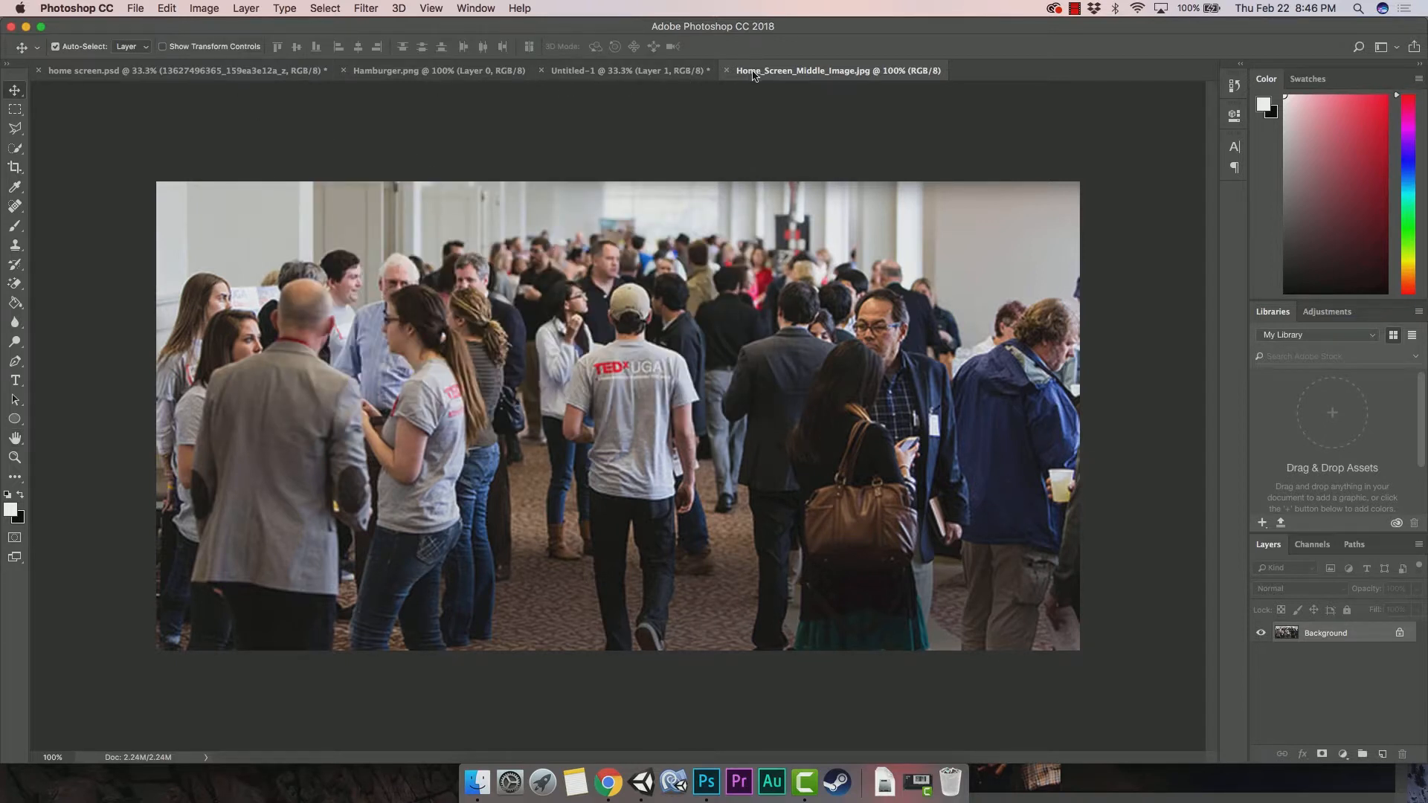
# Hide the speaker picture's layer in Untitled-1, copy the middle crowd image into that document, and centre it on the canvas.
pyautogui.click(647, 71)
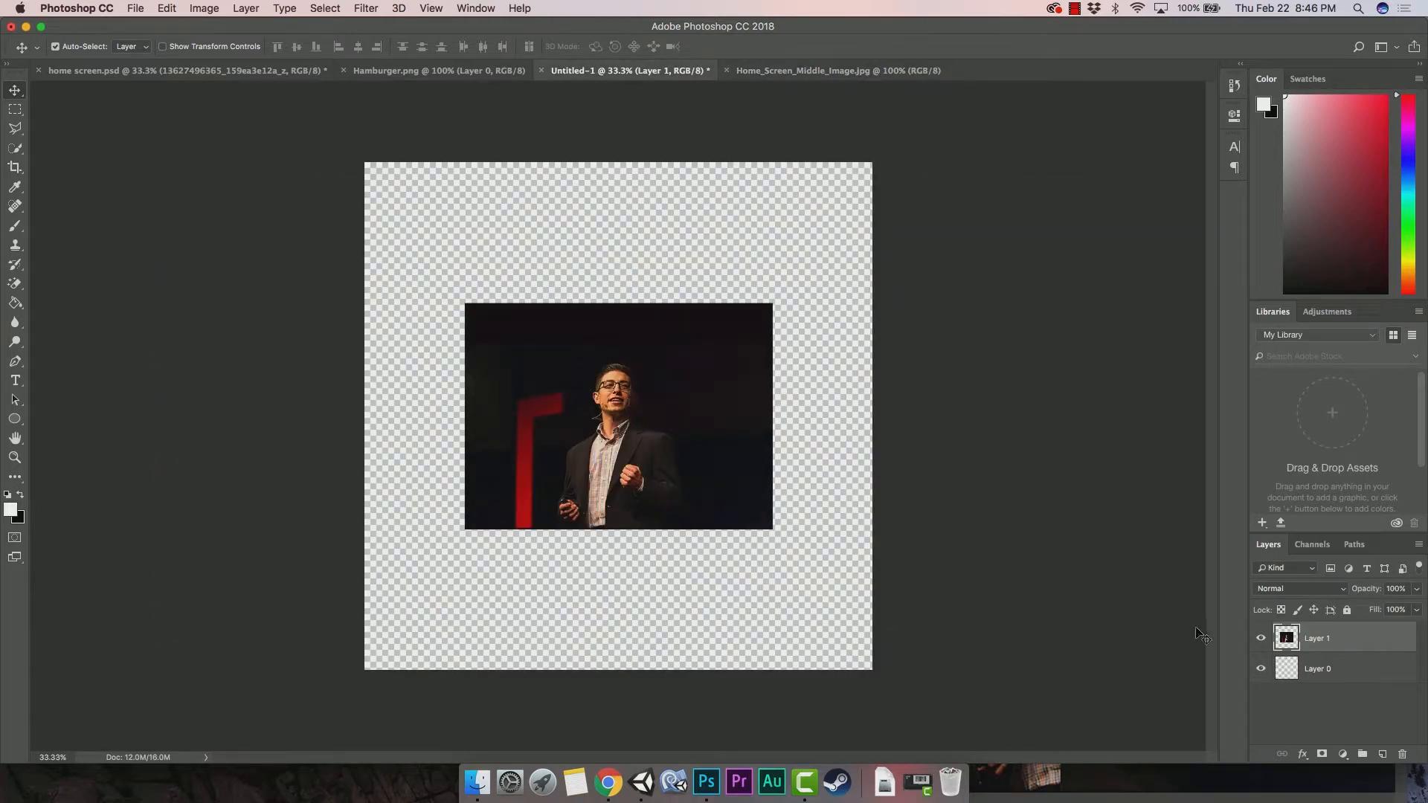
pyautogui.click(1260, 638)
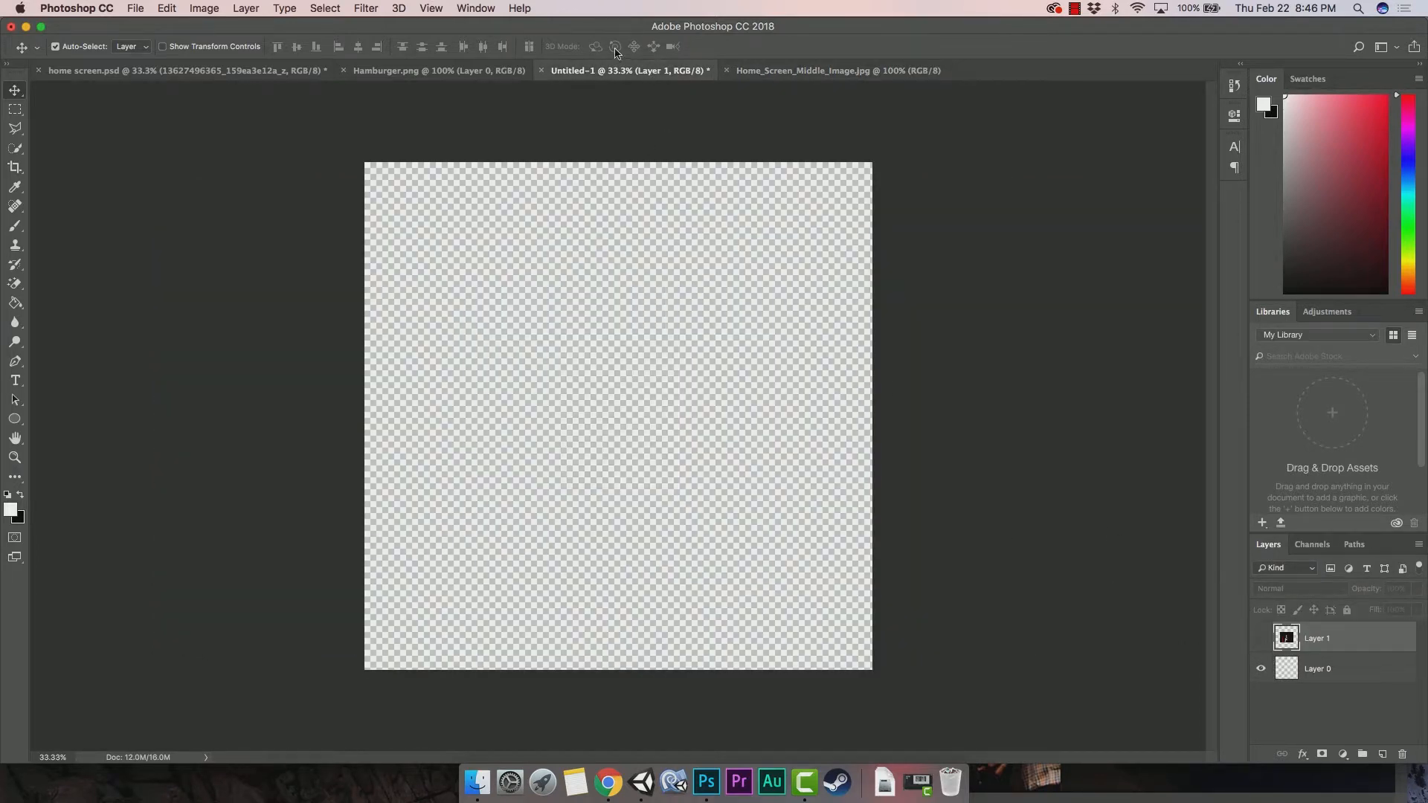
pyautogui.click(759, 72)
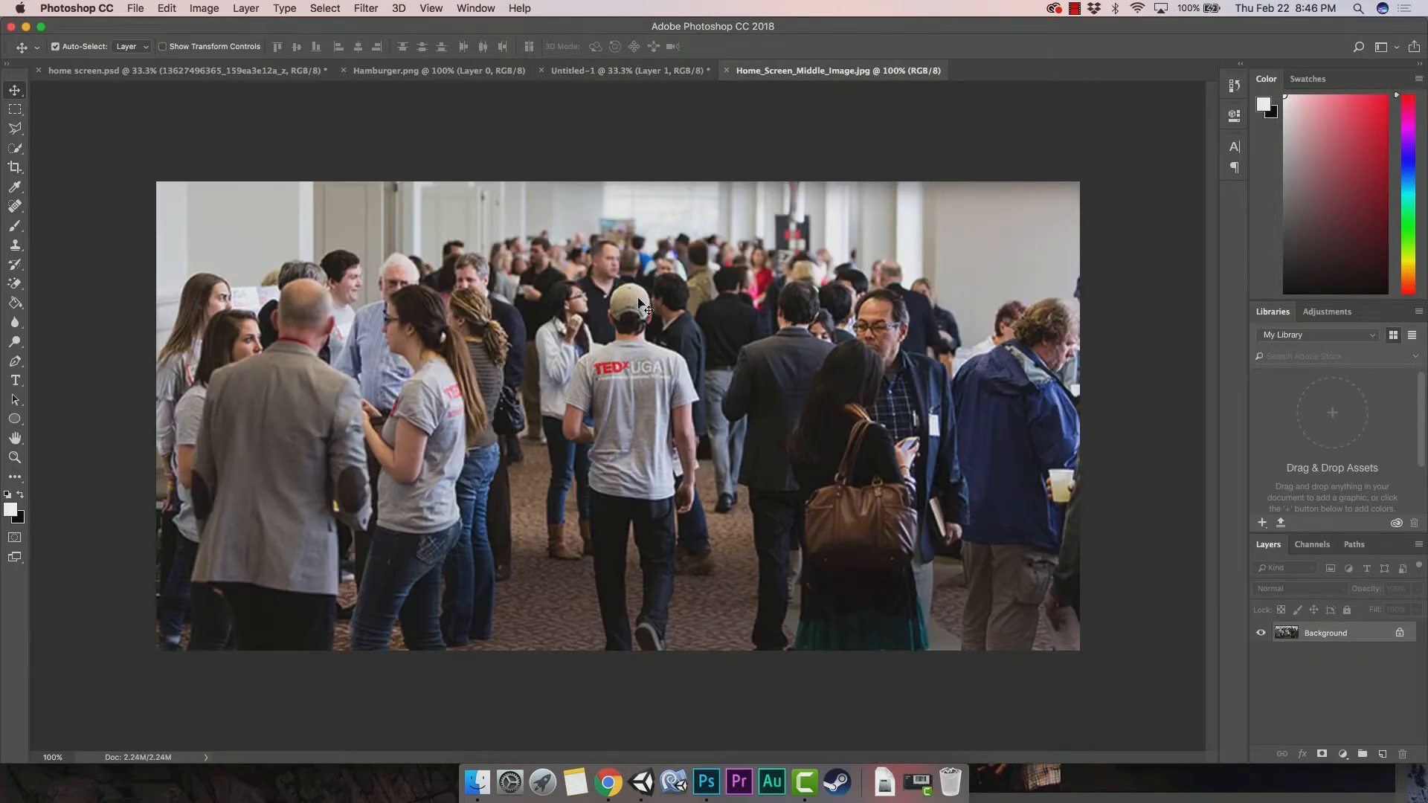
pyautogui.moveTo(763, 79); pyautogui.dragTo(758, 223)
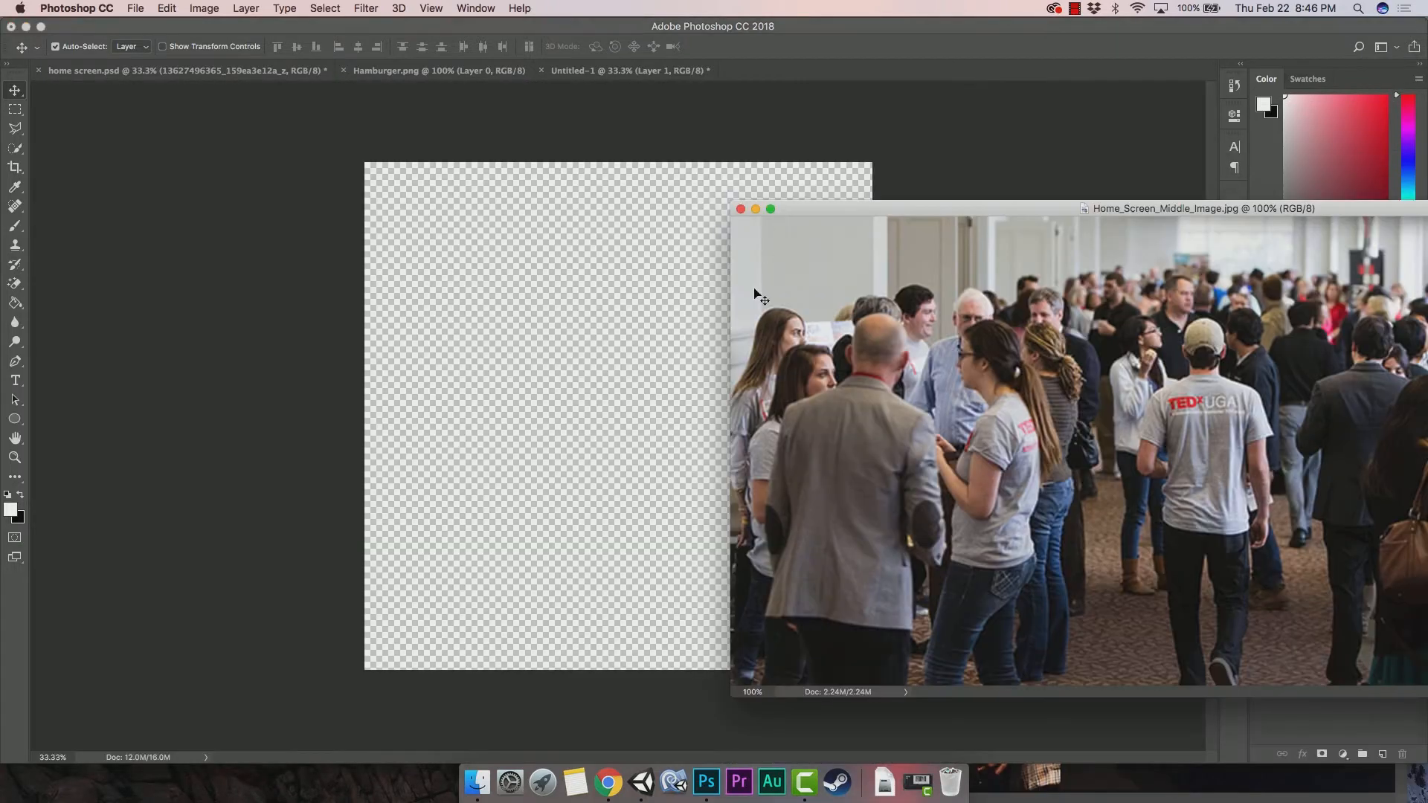
pyautogui.moveTo(417, 457); pyautogui.dragTo(600, 394)
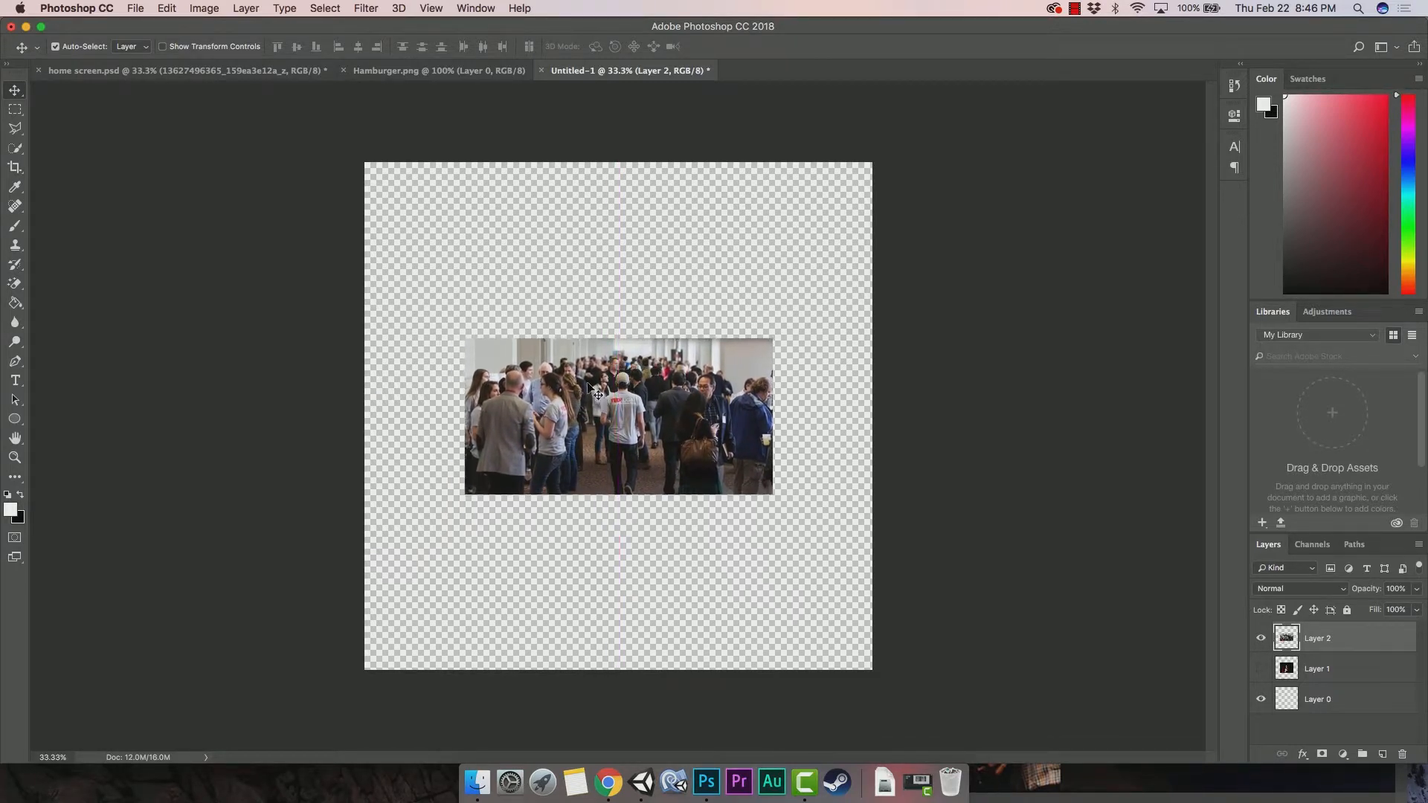
# Save the crowd image canvas to App_Assets as a PNG named Home_Screen)Middle_Image, with the large file size option.
pyautogui.click(135, 9)
pyautogui.click(169, 164)
pyautogui.write('Home')
pyautogui.write('_Scre')
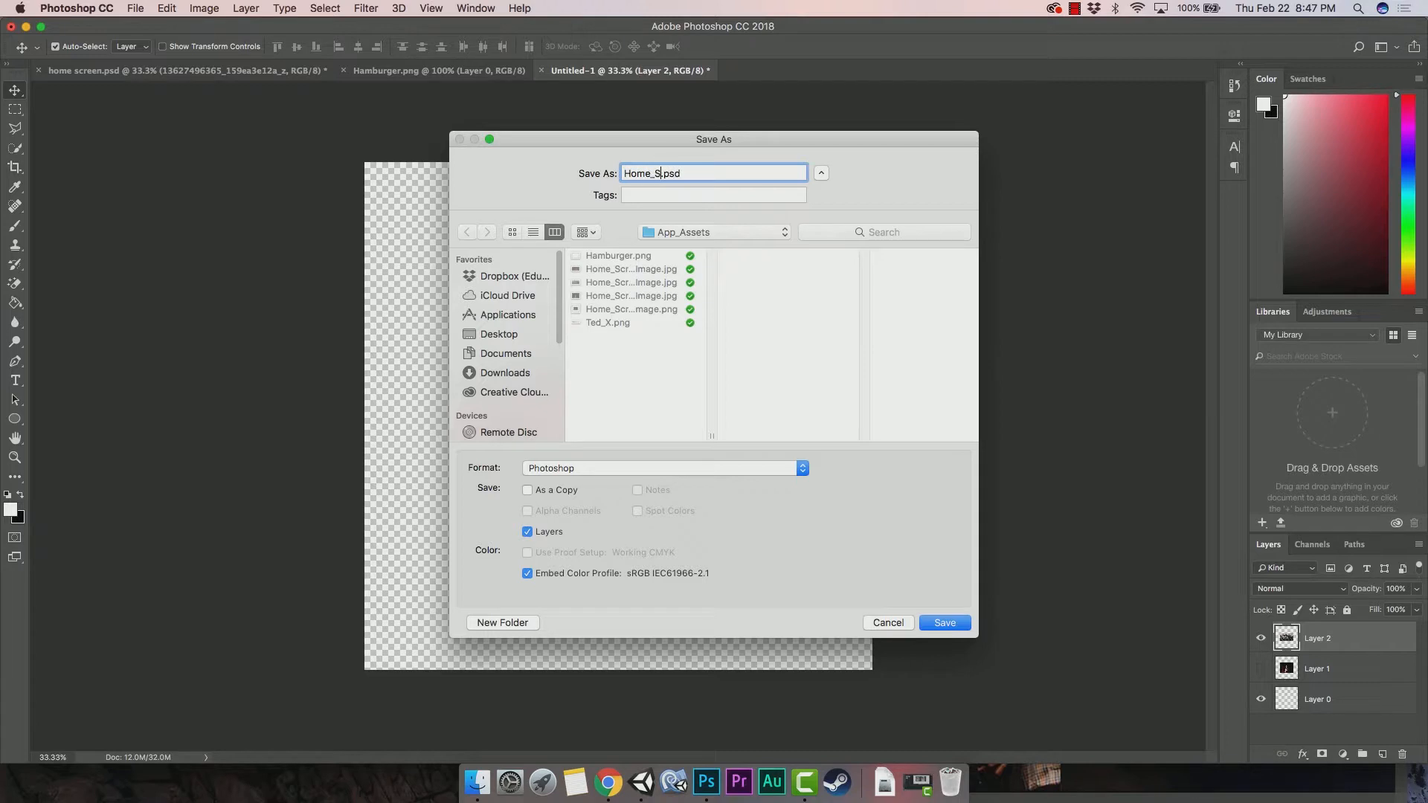
pyautogui.write('en)Middle_Image')
pyautogui.click(637, 463)
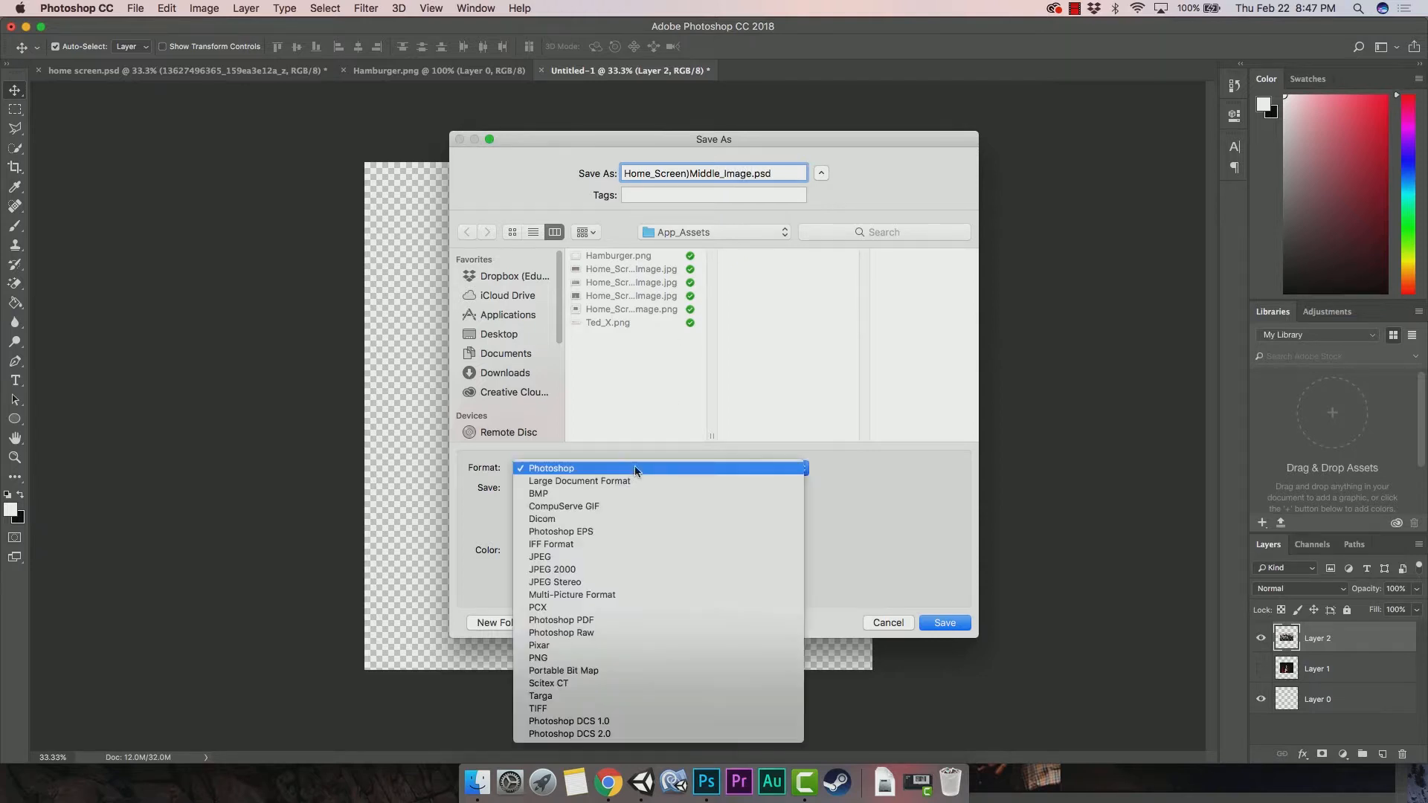
pyautogui.click(606, 657)
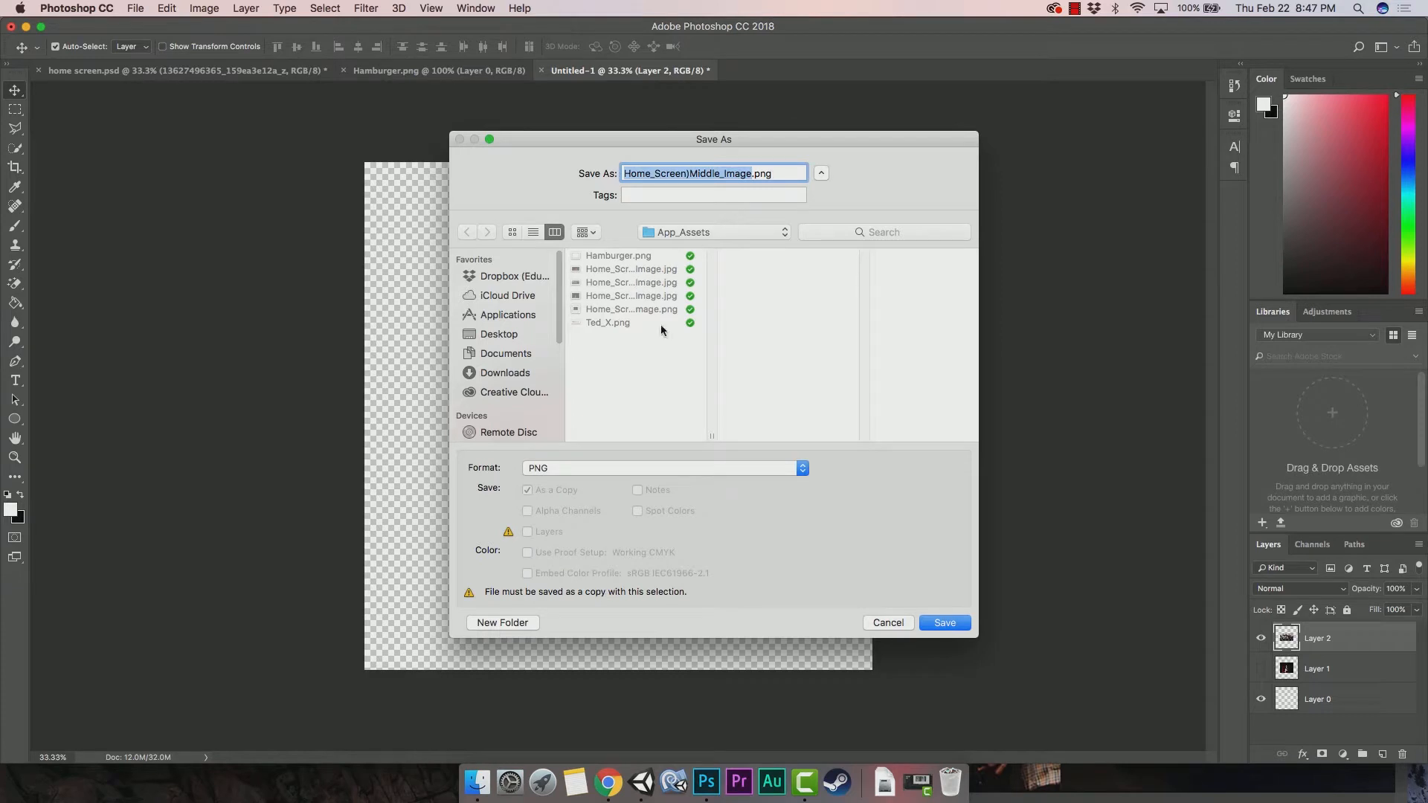
pyautogui.click(943, 624)
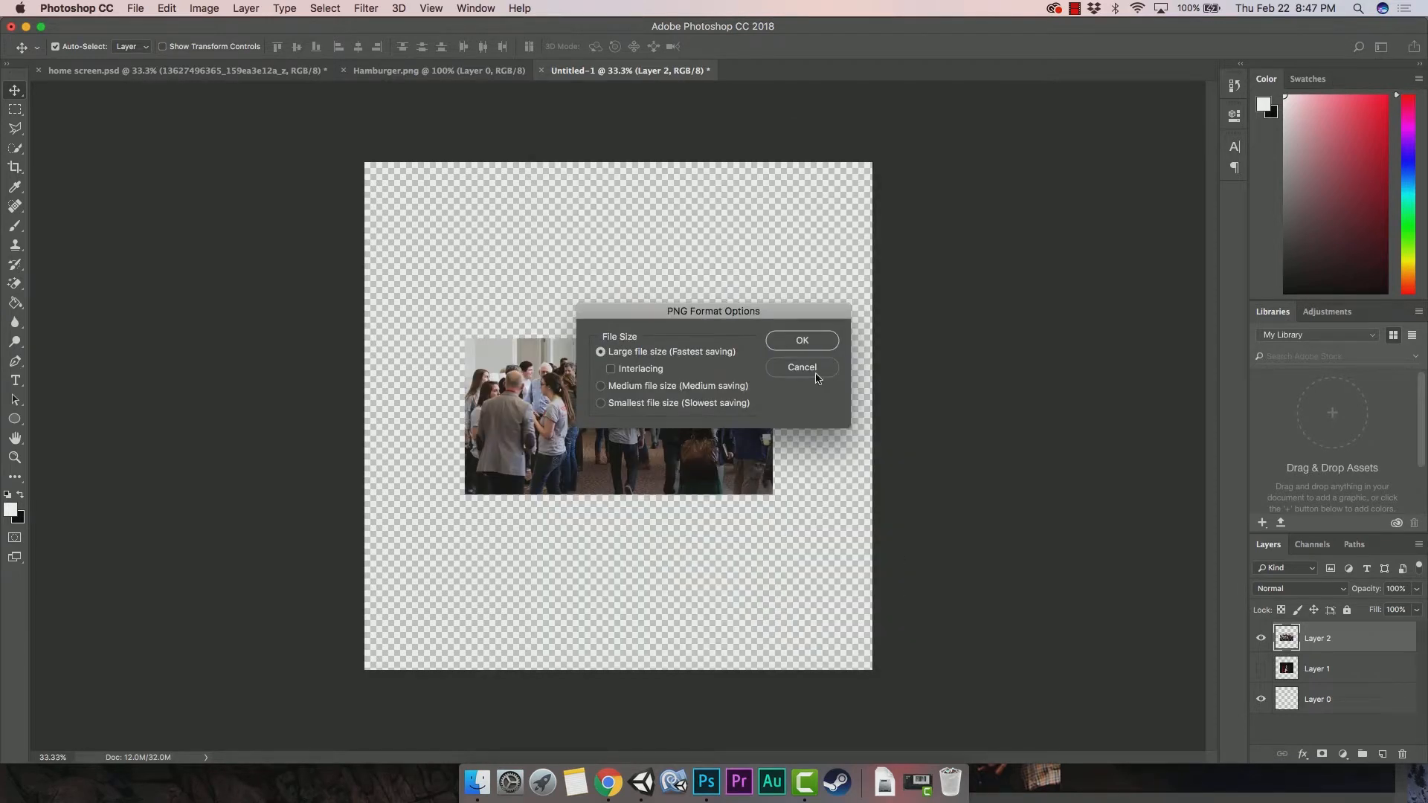
pyautogui.click(801, 341)
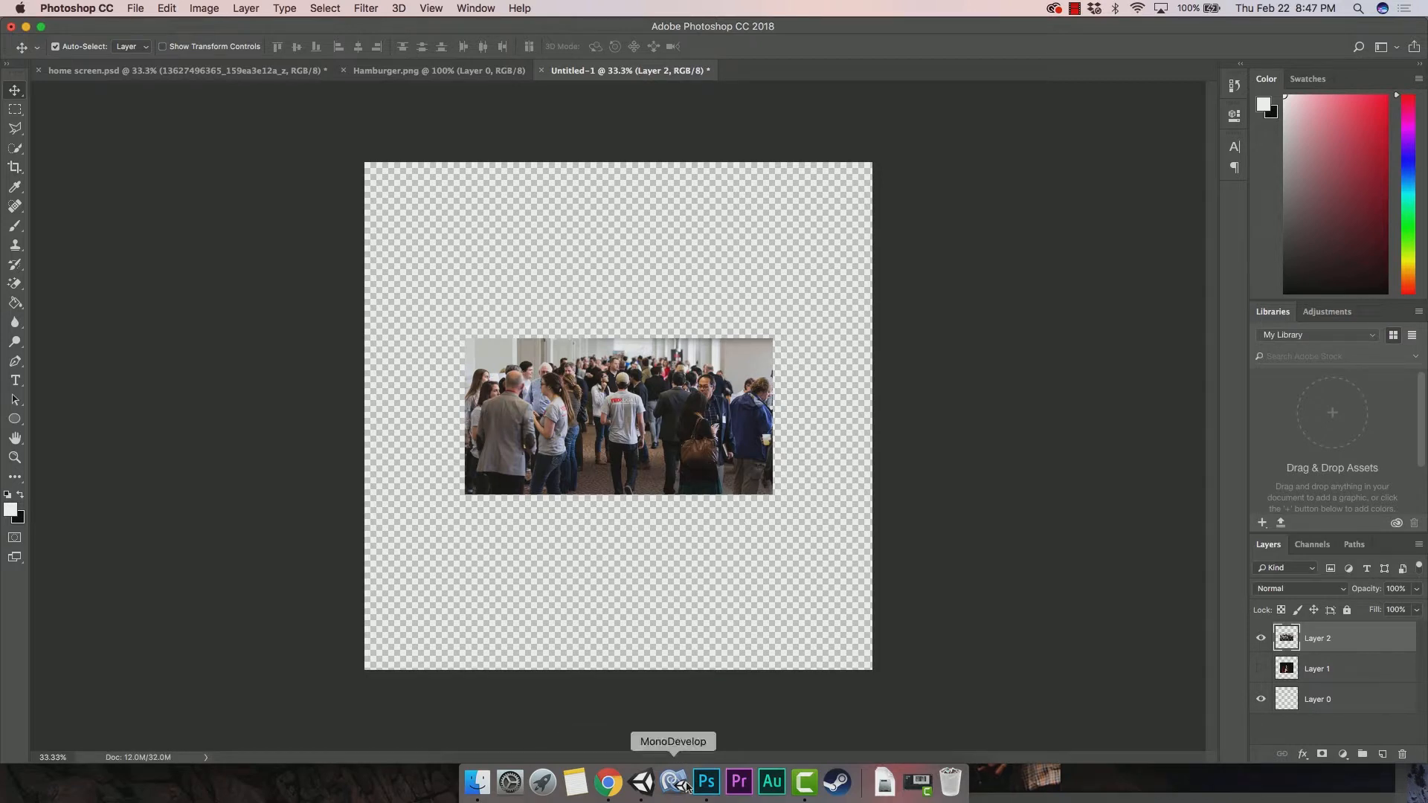
# Switch to the App_Assets folder in Finder and open Home_Screen_Bottom_Image.jpg in Photoshop.
pyautogui.click(488, 770)
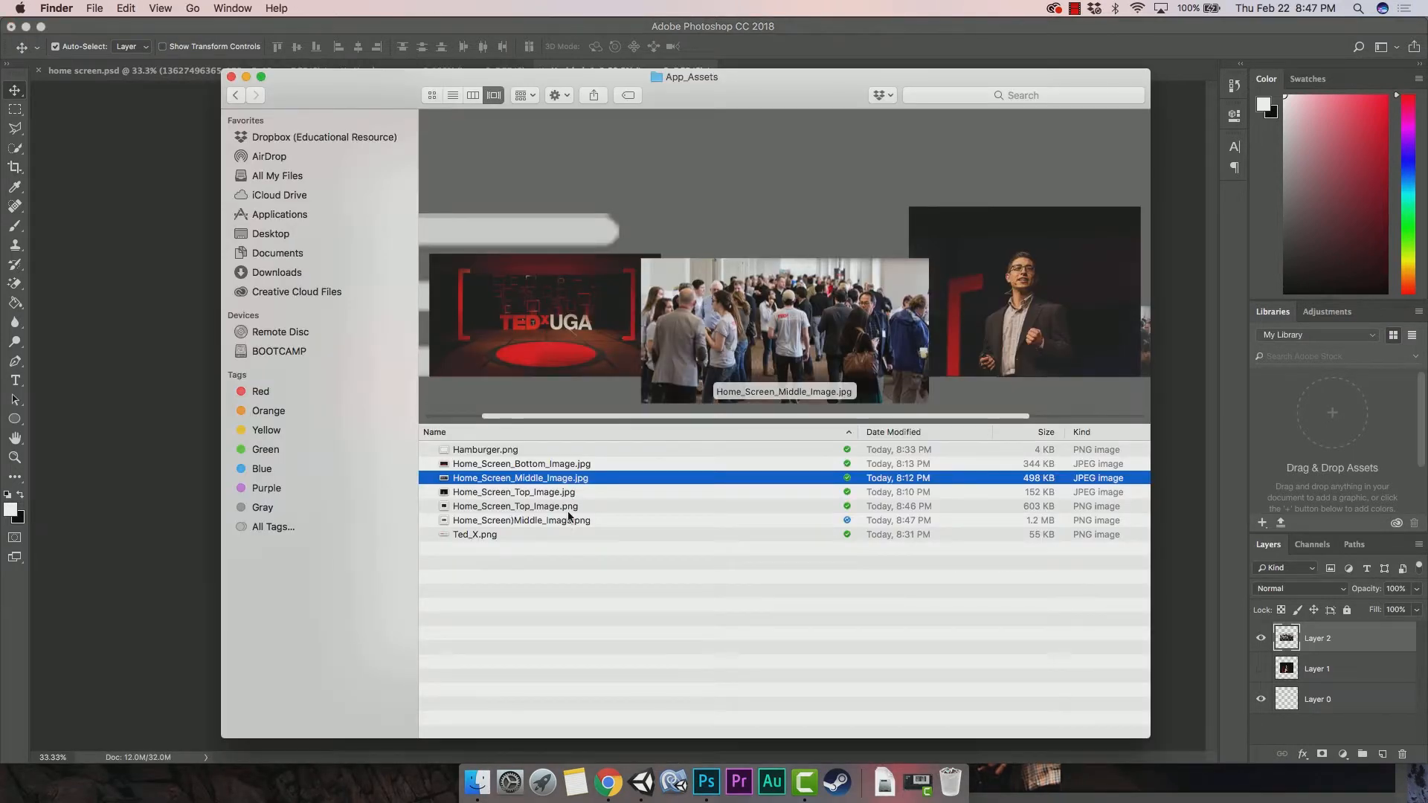
pyautogui.click(580, 463)
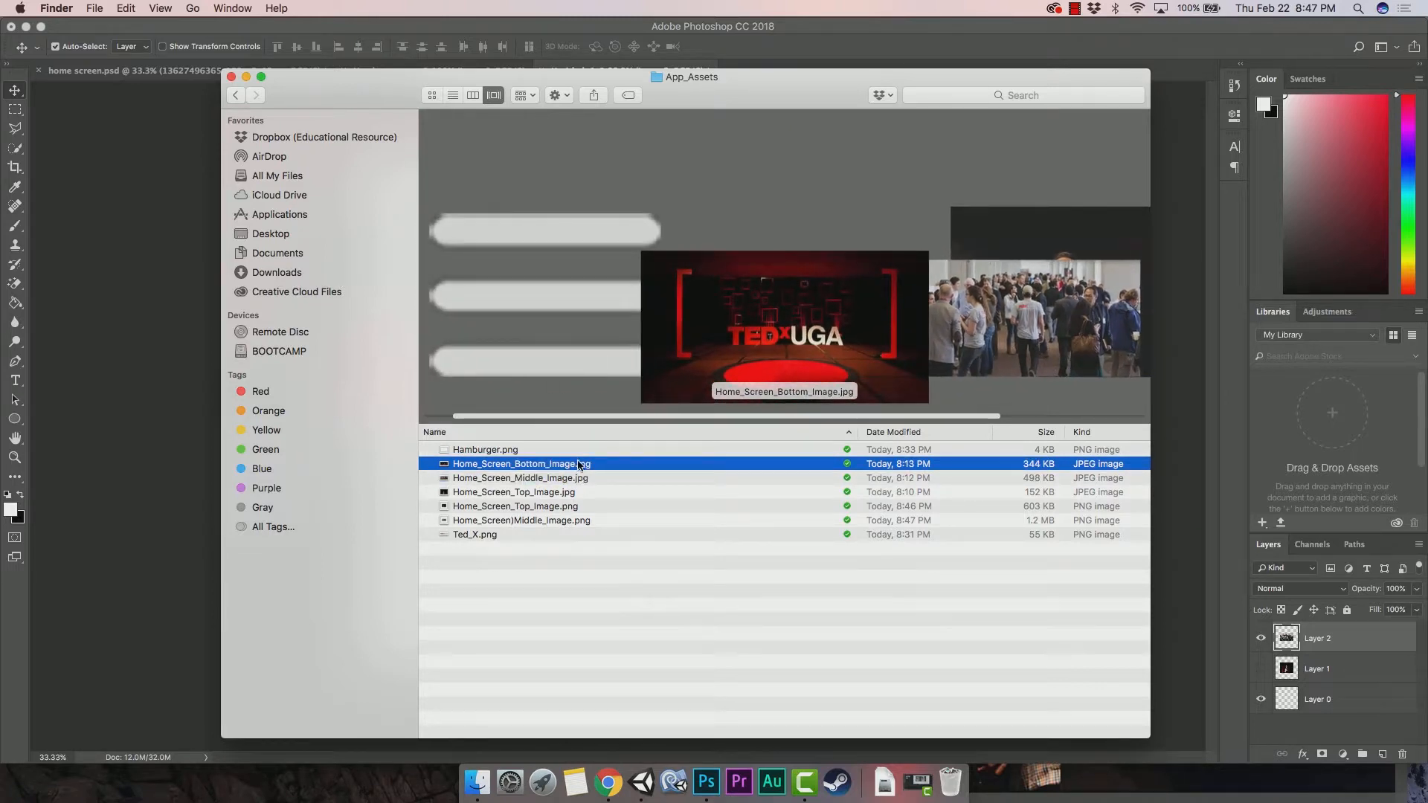
pyautogui.rightClick(582, 466)
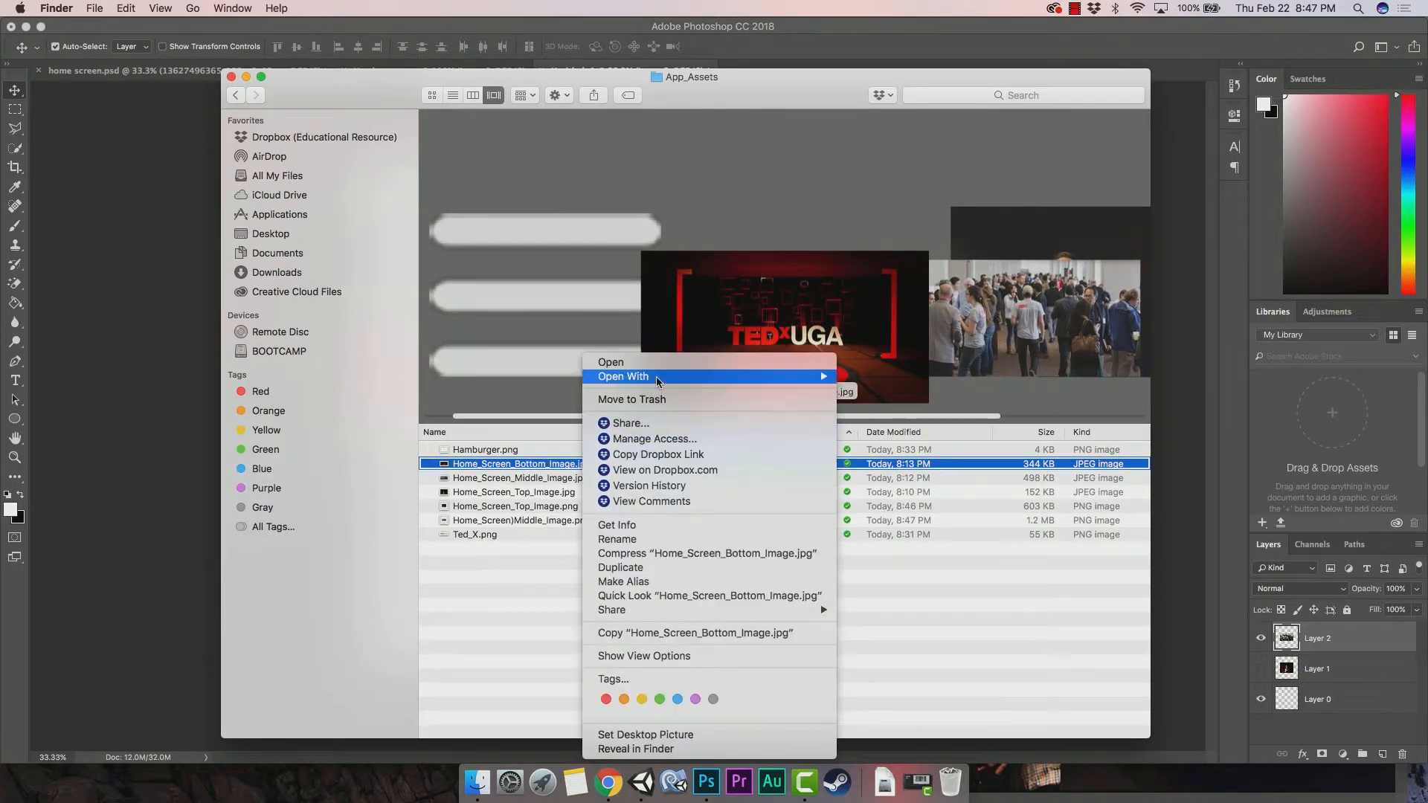
pyautogui.moveTo(818, 376)
pyautogui.click(876, 417)
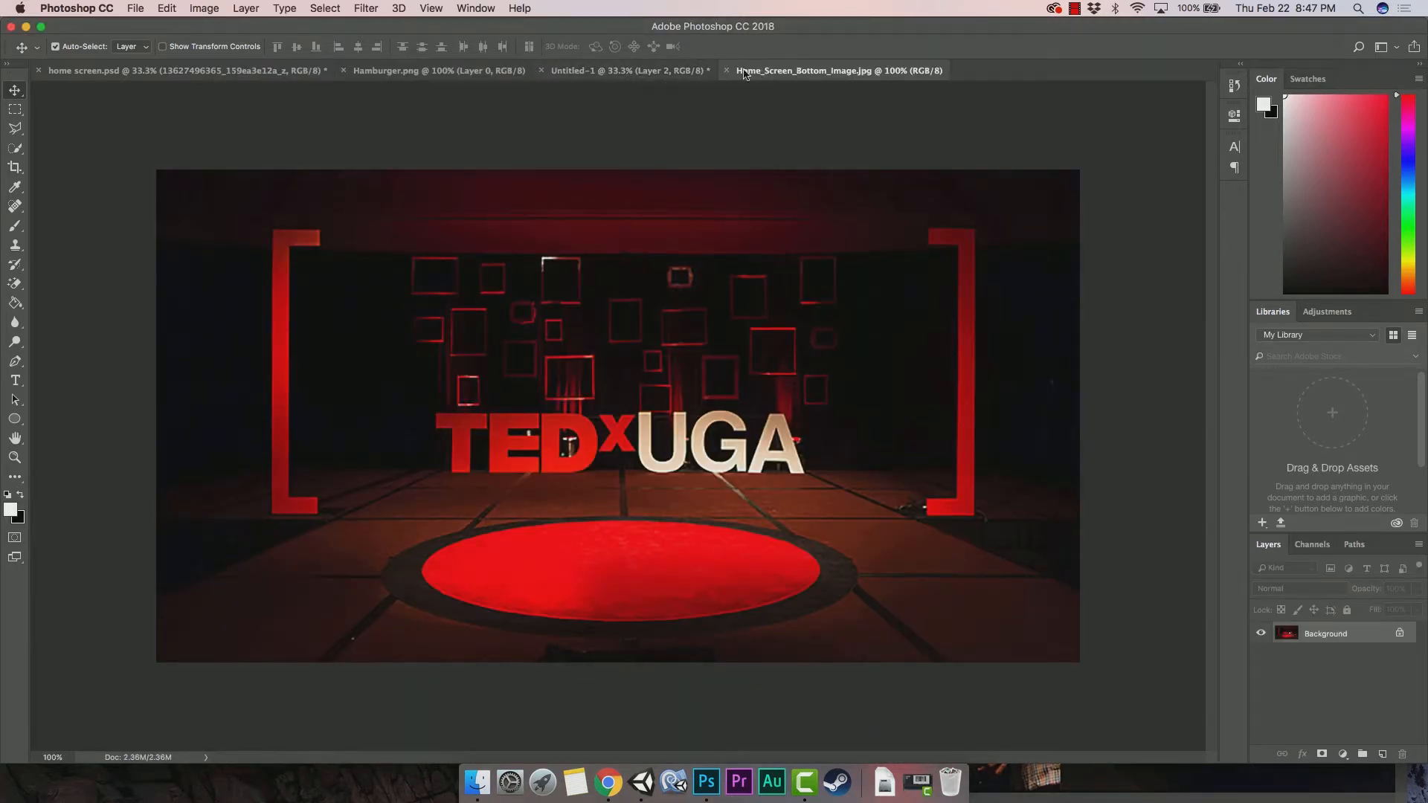
# Hide the crowd image's layer in Untitled-1, copy the TEDxUGA stage image into that document, and centre it horizontally near the canvas middle.
pyautogui.click(684, 71)
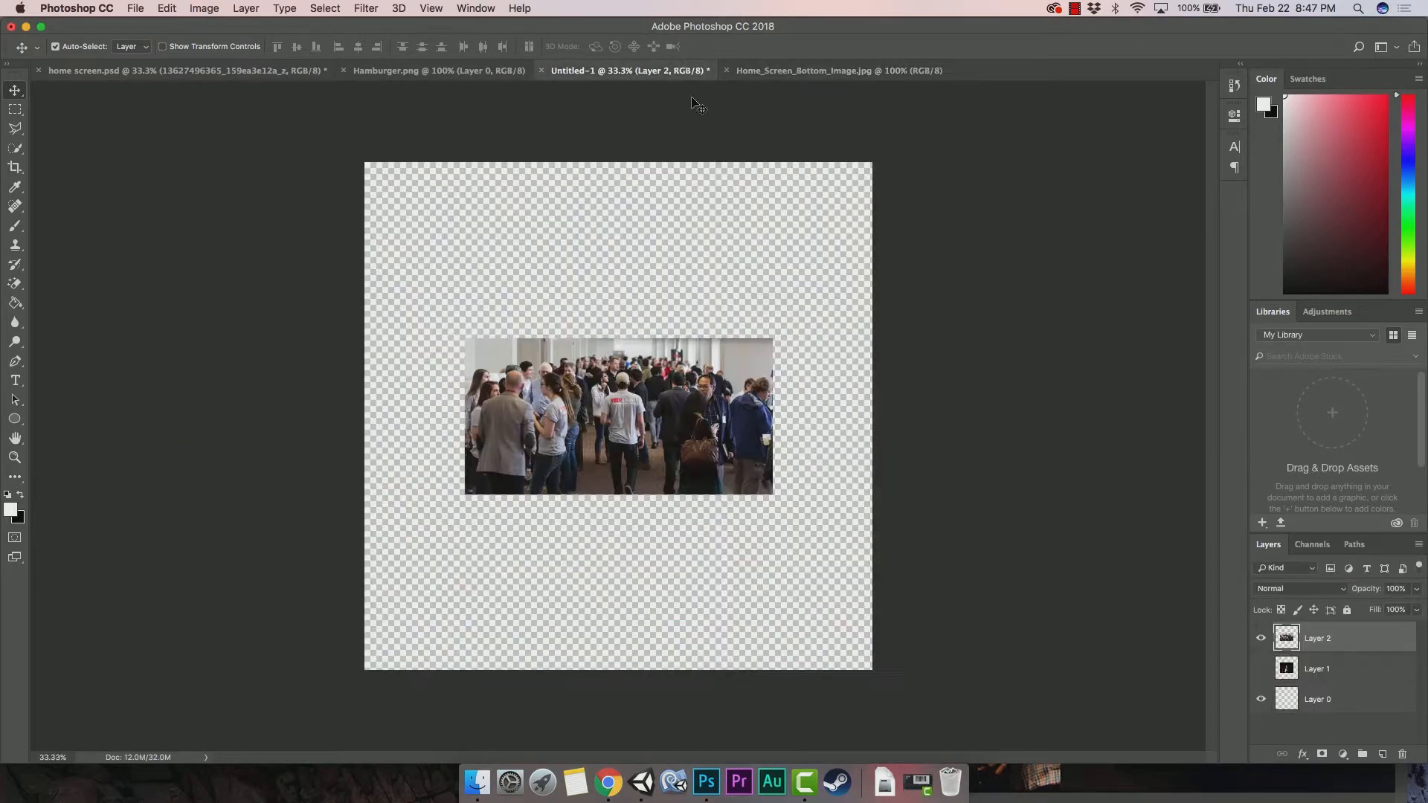
pyautogui.click(1261, 639)
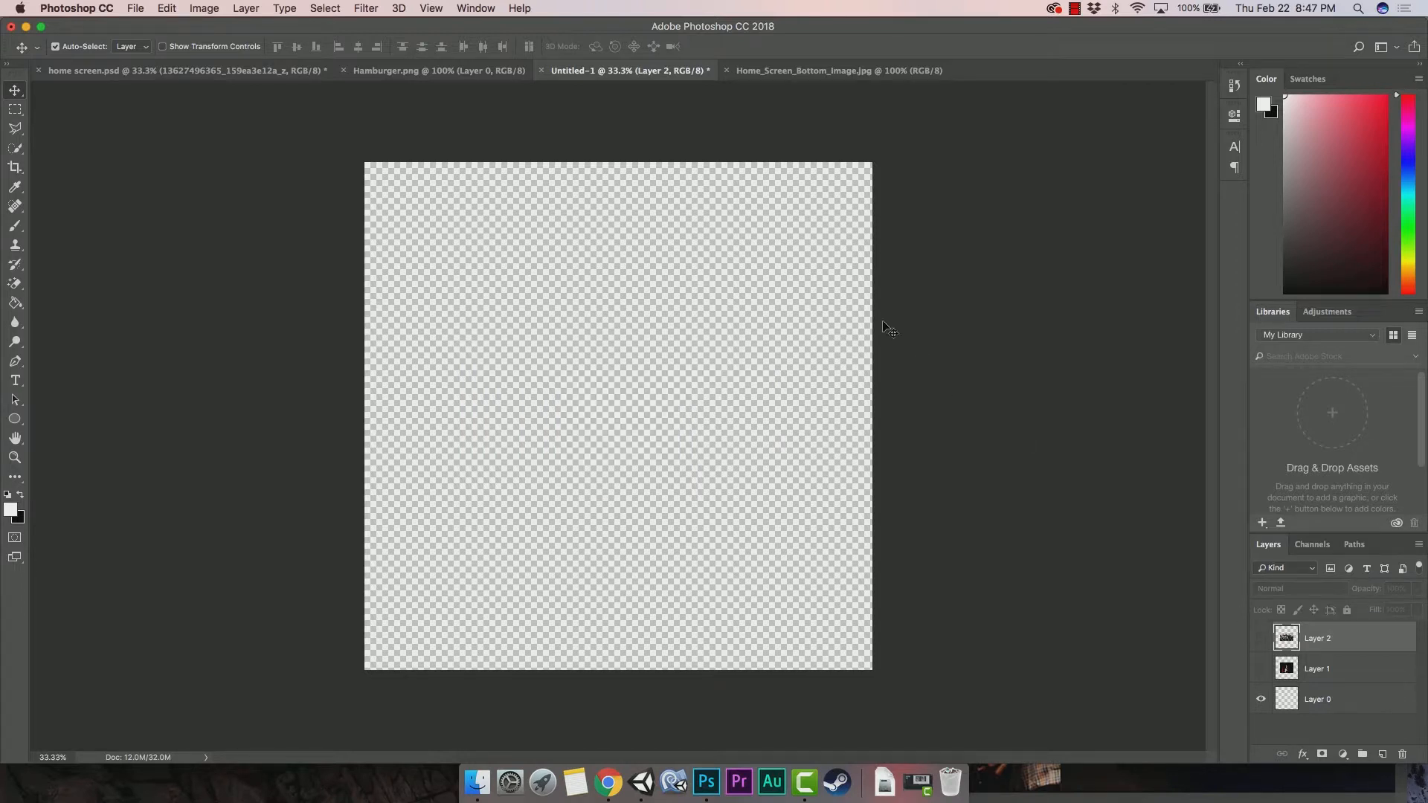
pyautogui.click(776, 72)
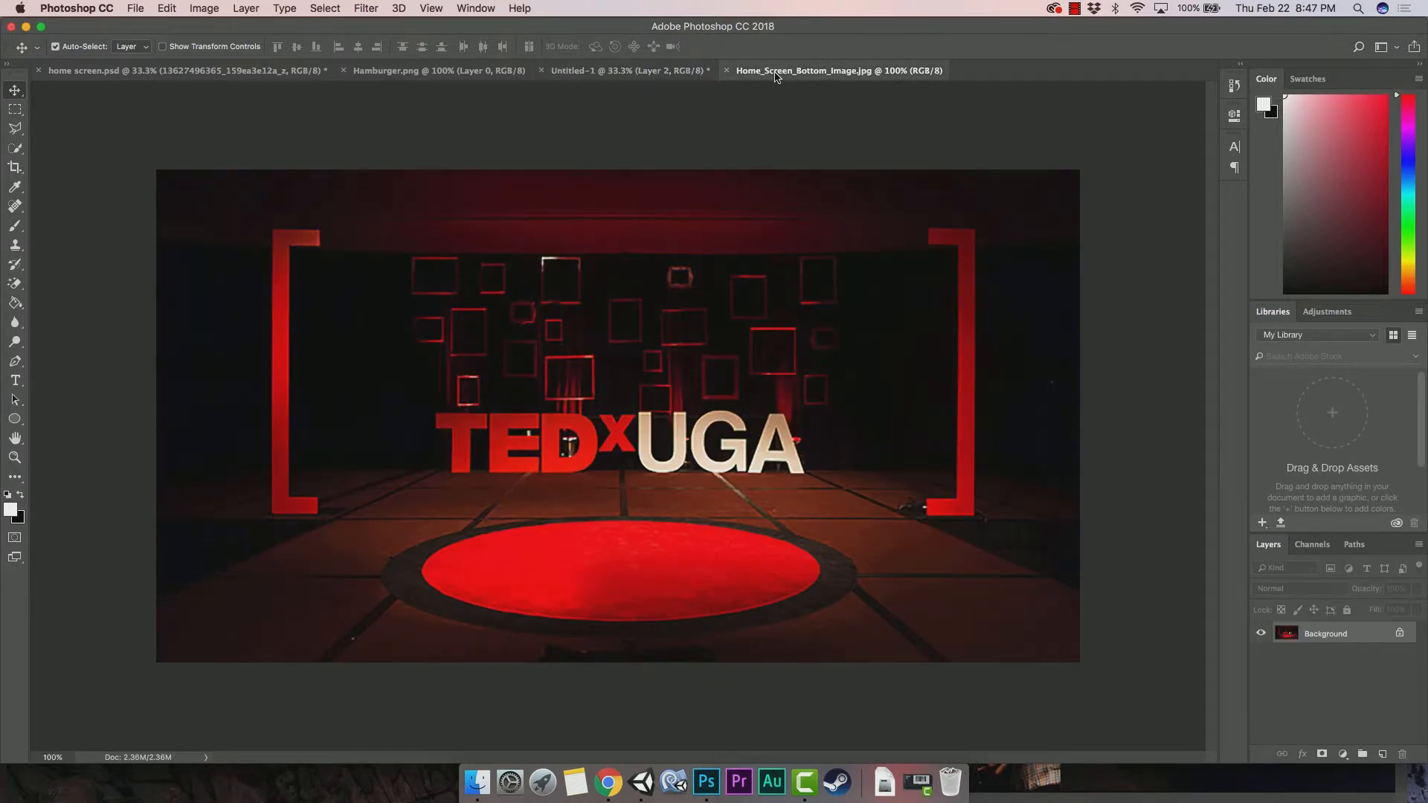
pyautogui.moveTo(833, 74); pyautogui.dragTo(801, 194)
pyautogui.moveTo(471, 406); pyautogui.dragTo(583, 408)
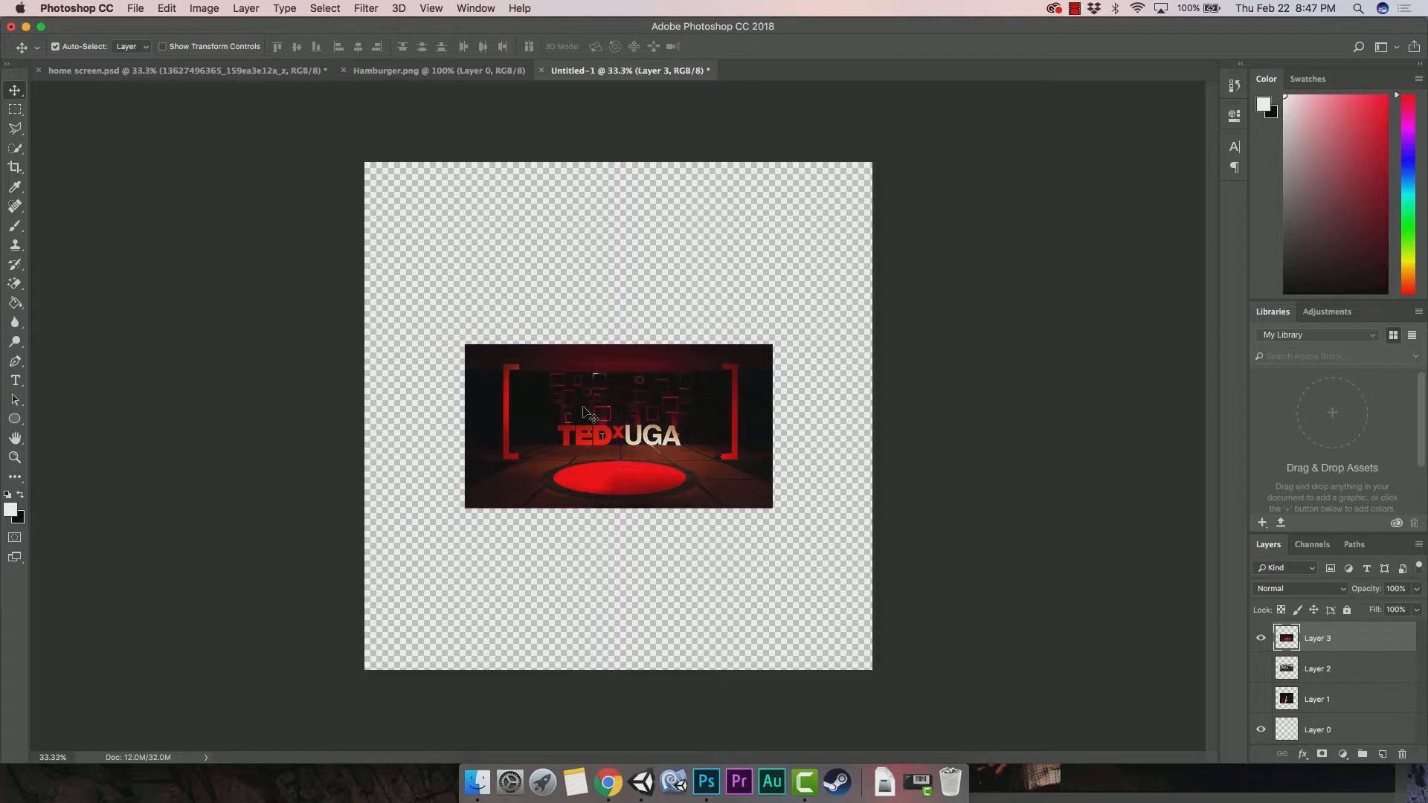
# Save the stage image canvas to App_Assets as a PNG named Home_Screen_Bottom_Image, with the large file size option.
pyautogui.click(136, 8)
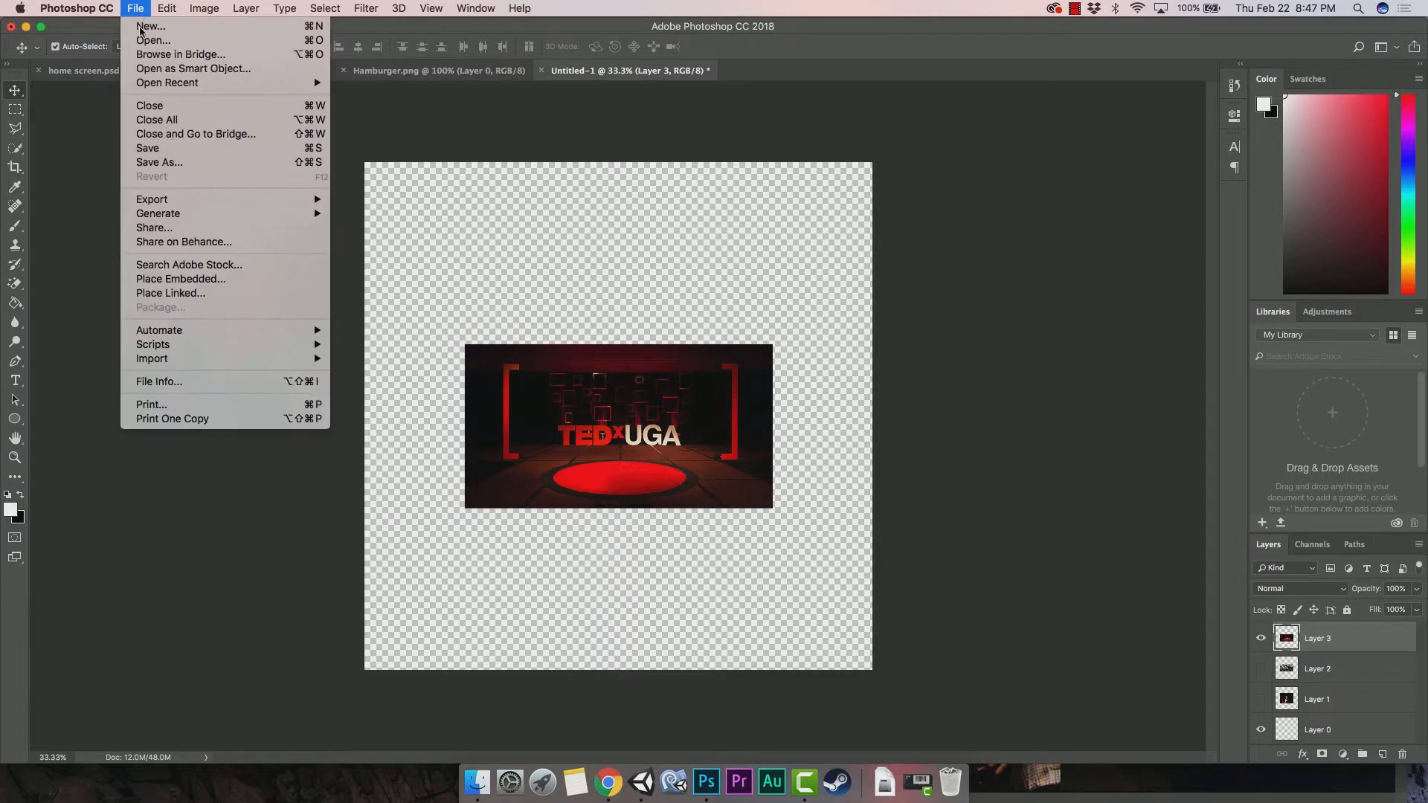
pyautogui.click(168, 162)
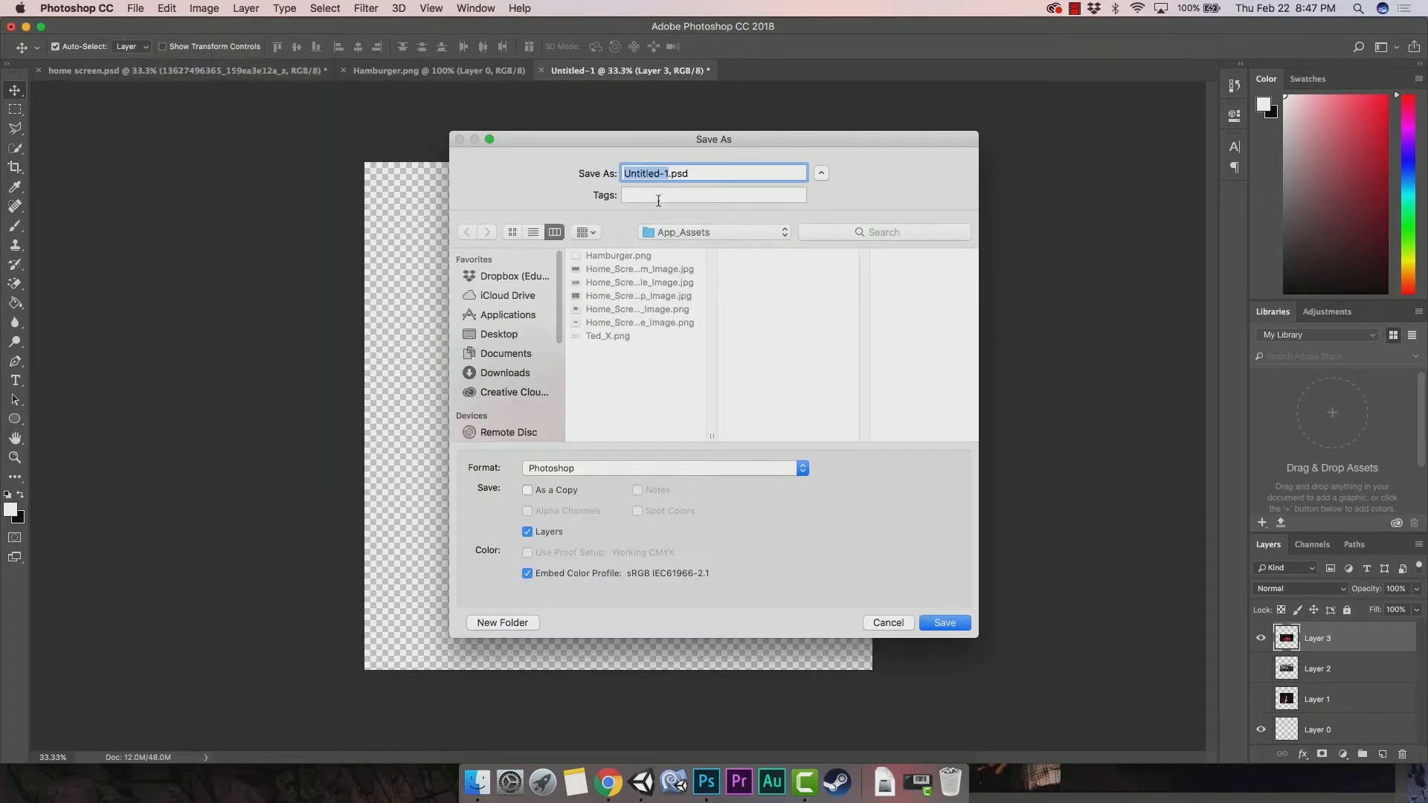
pyautogui.write('Home')
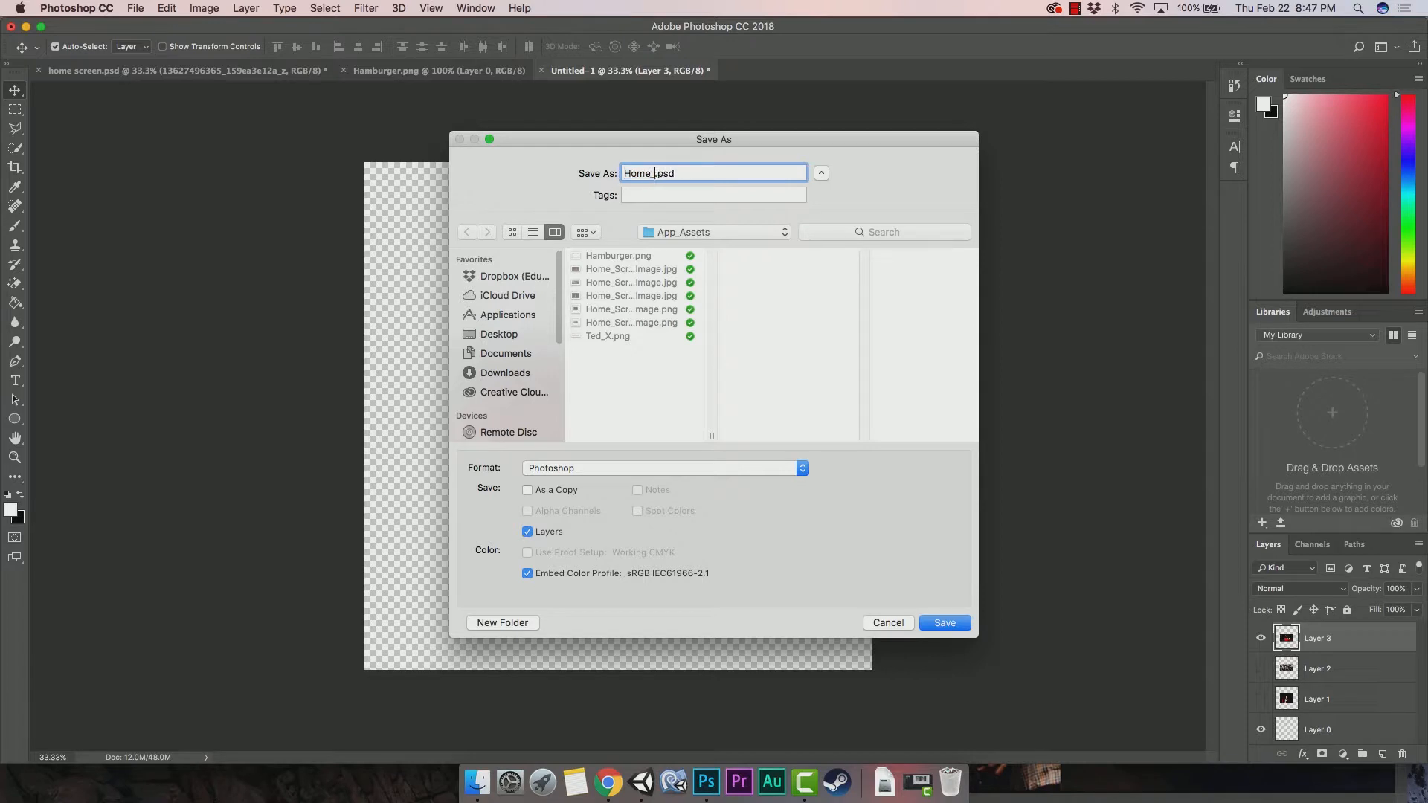
pyautogui.write('_Screen_Bottom_Image')
pyautogui.click(598, 469)
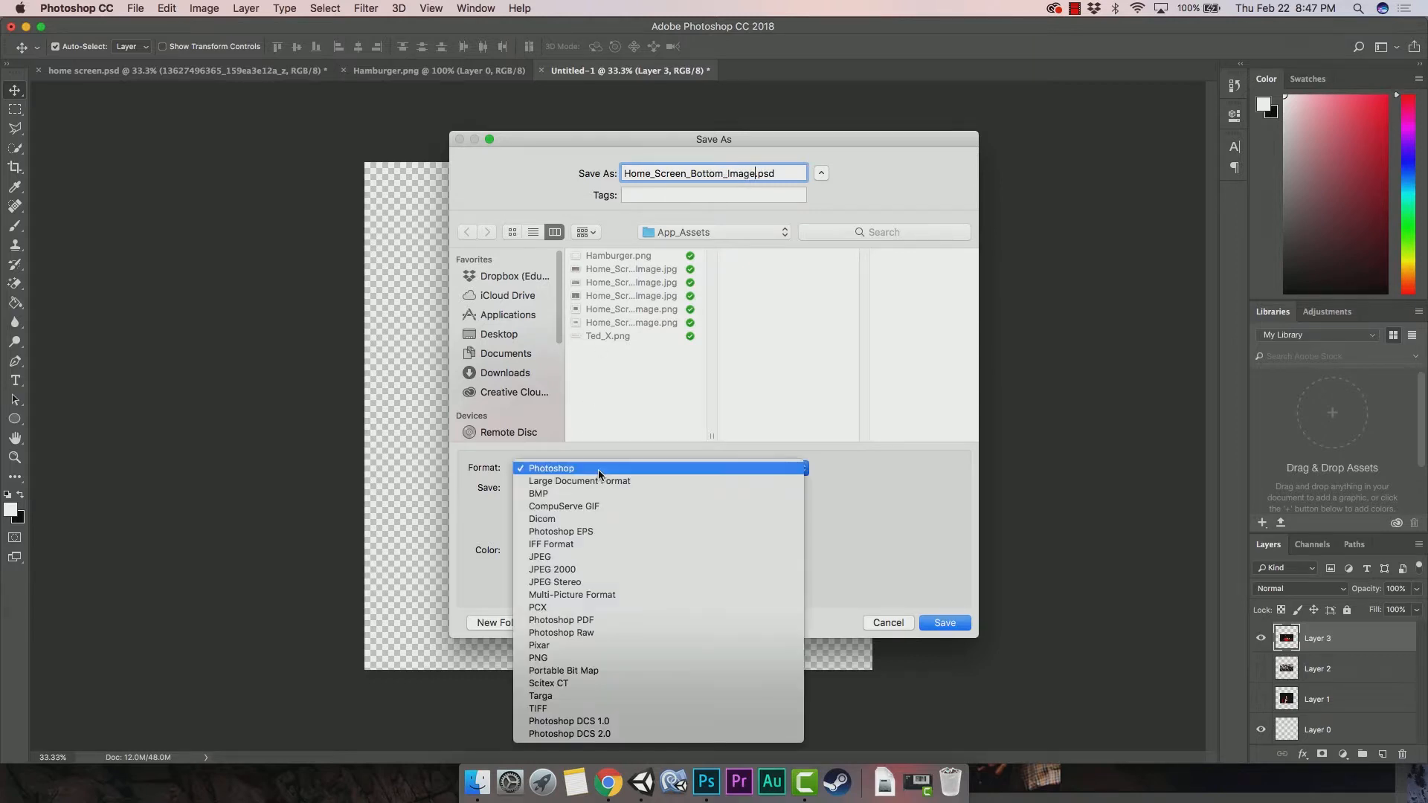
pyautogui.click(594, 658)
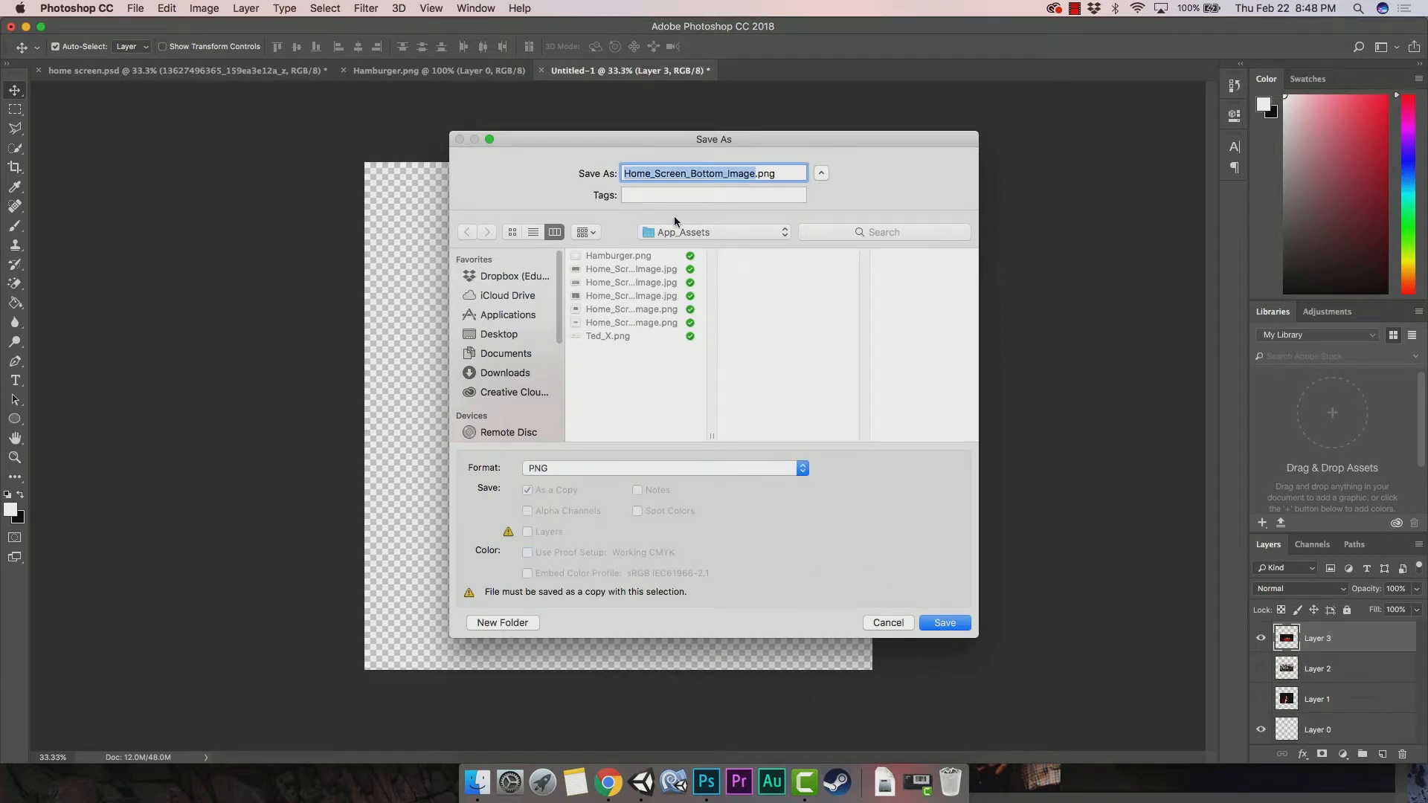
pyautogui.click(701, 235)
pyautogui.click(735, 253)
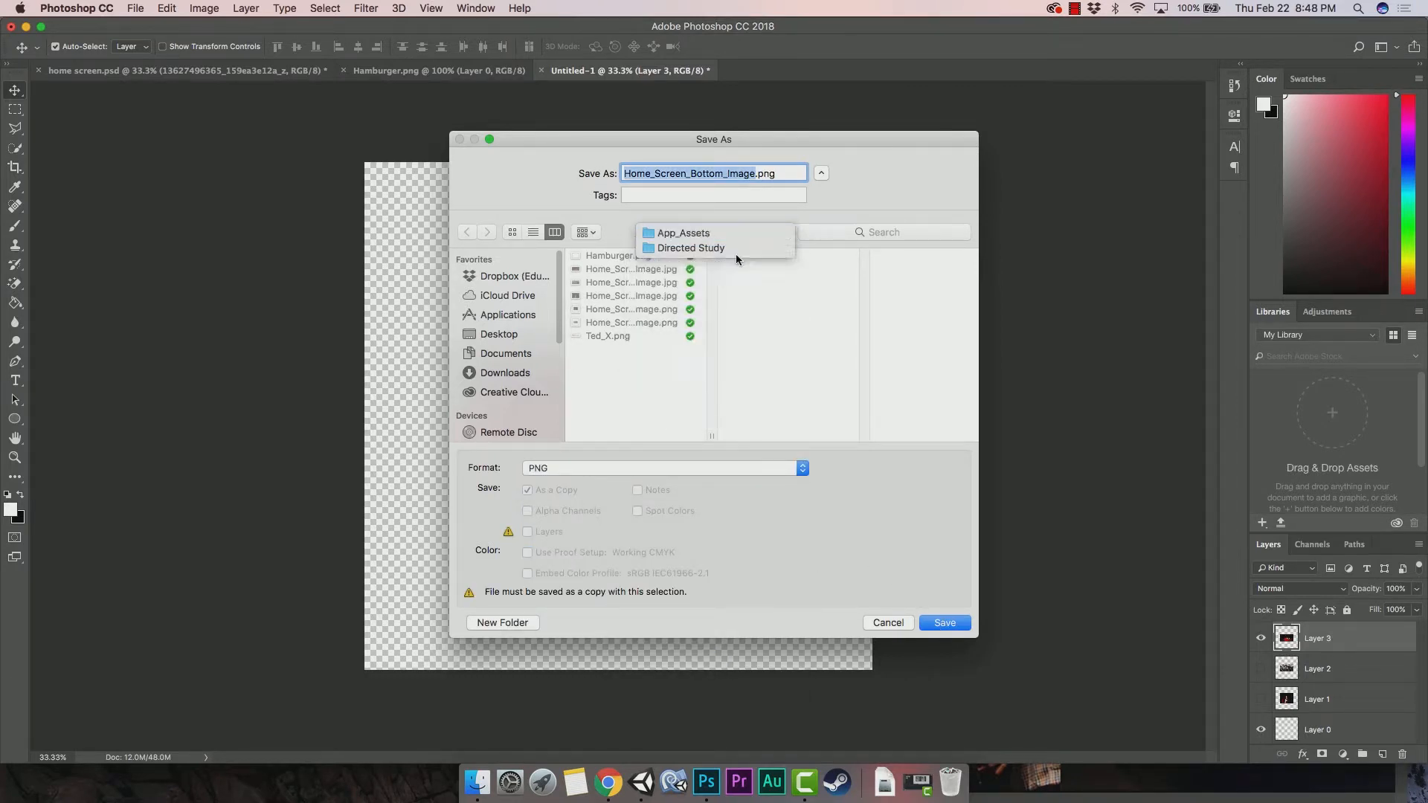
pyautogui.click(946, 623)
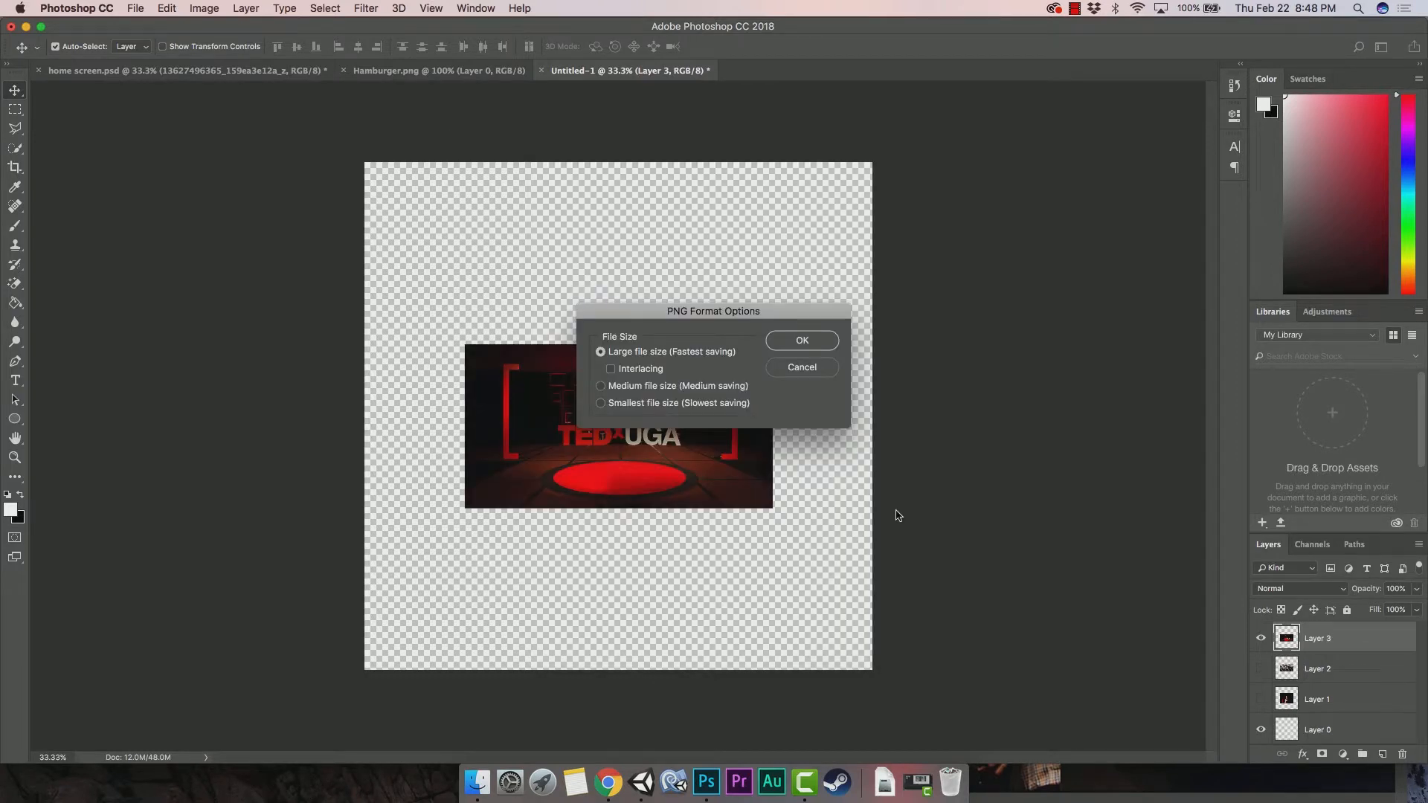
pyautogui.click(802, 346)
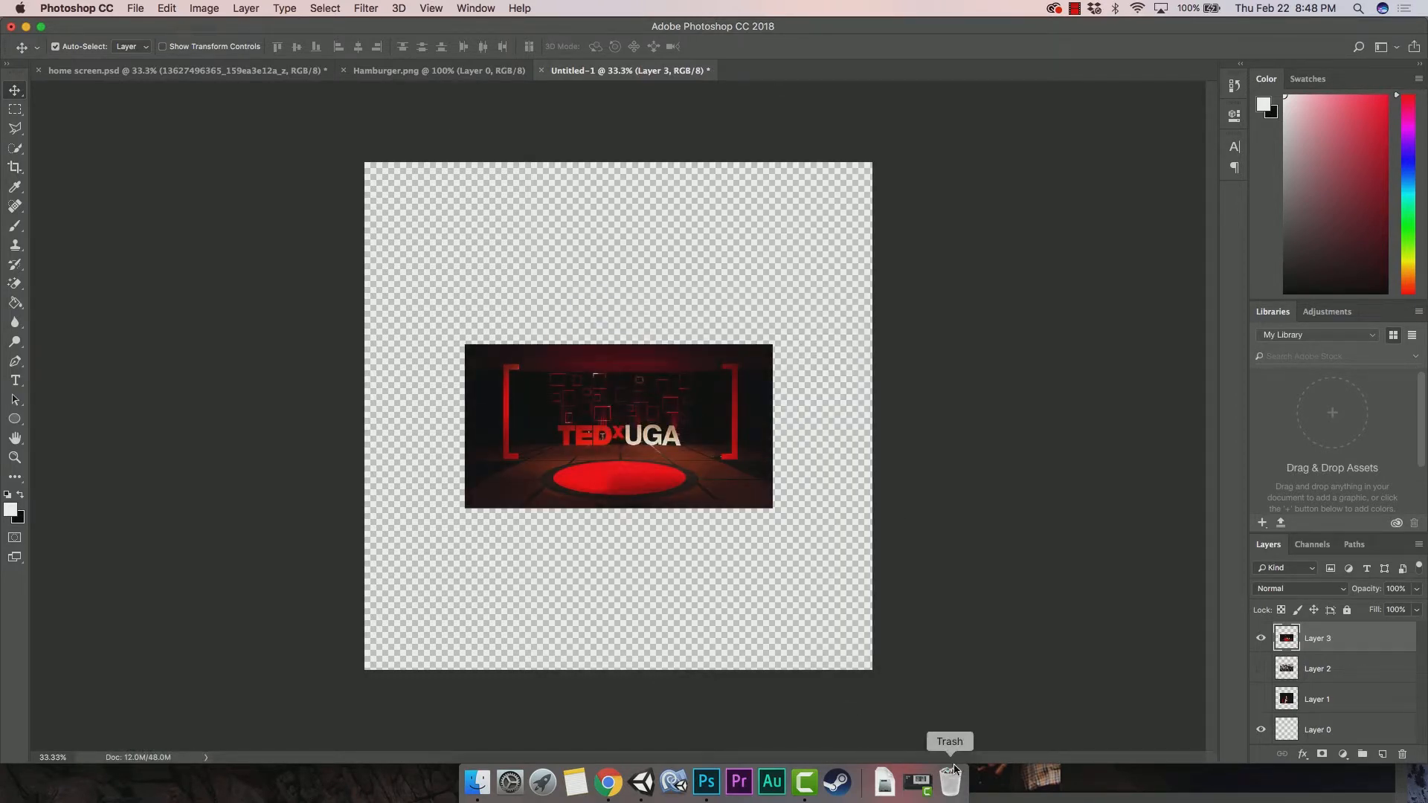
# Switch to the App_Assets folder in Finder and open Ted_X.png in Photoshop.
pyautogui.click(477, 782)
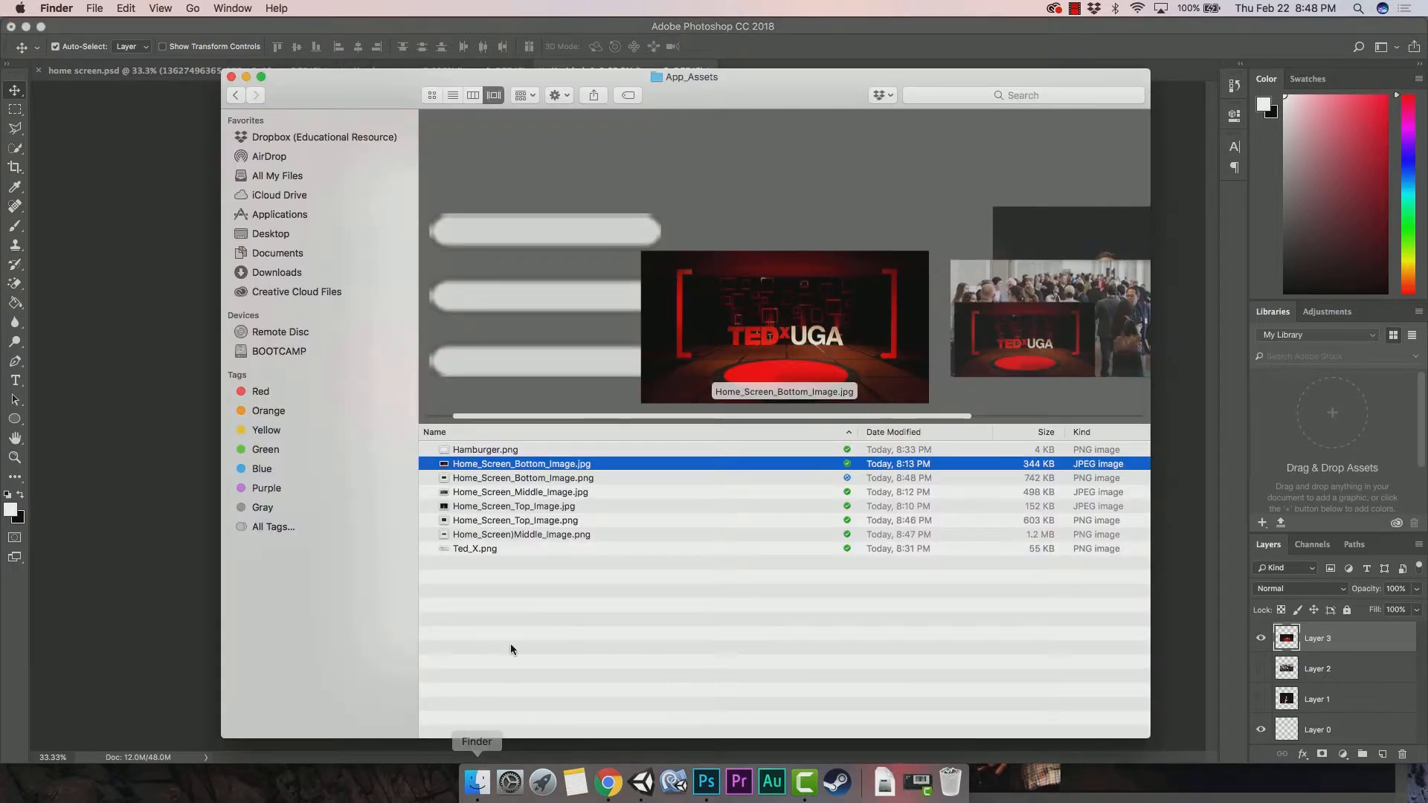
pyautogui.click(488, 548)
pyautogui.moveTo(560, 381)
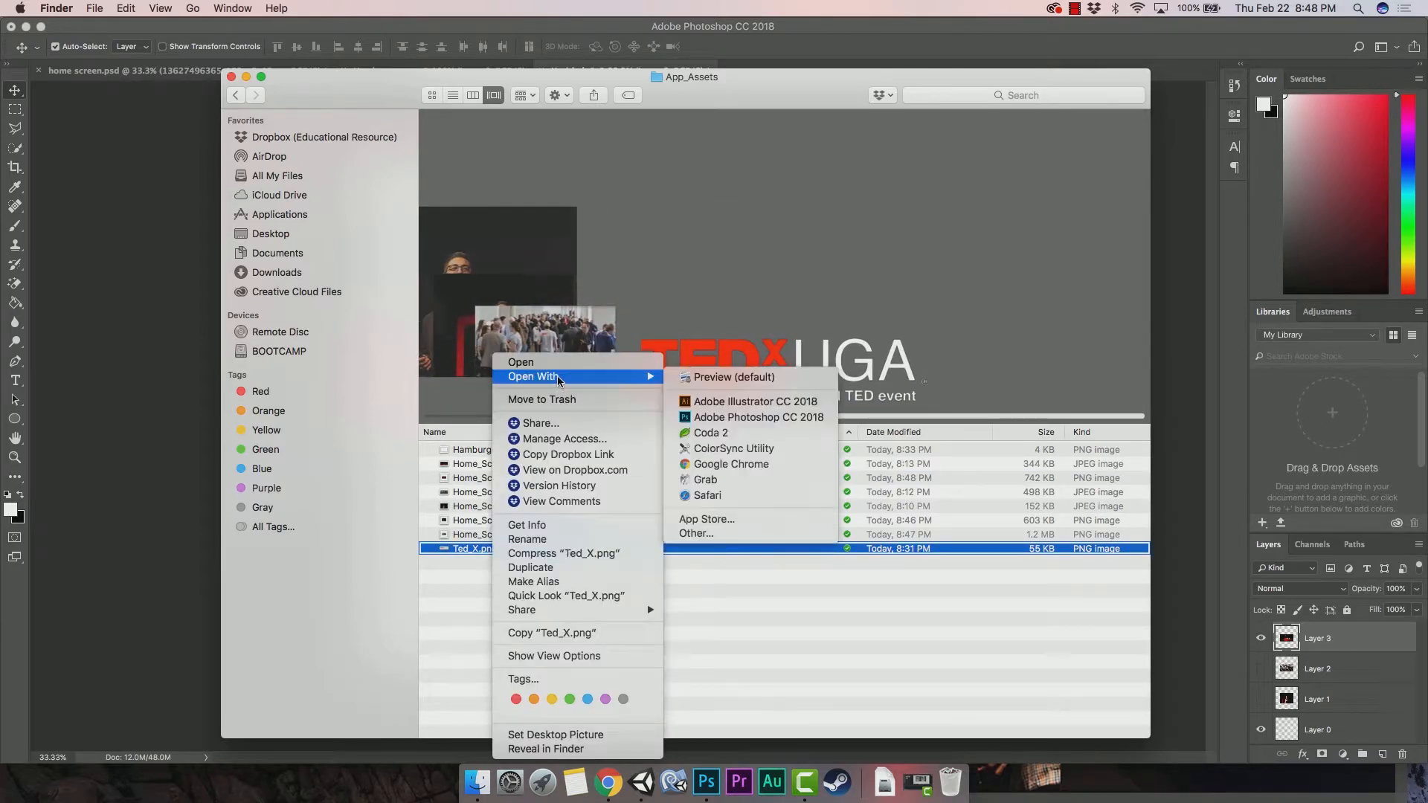
pyautogui.click(721, 417)
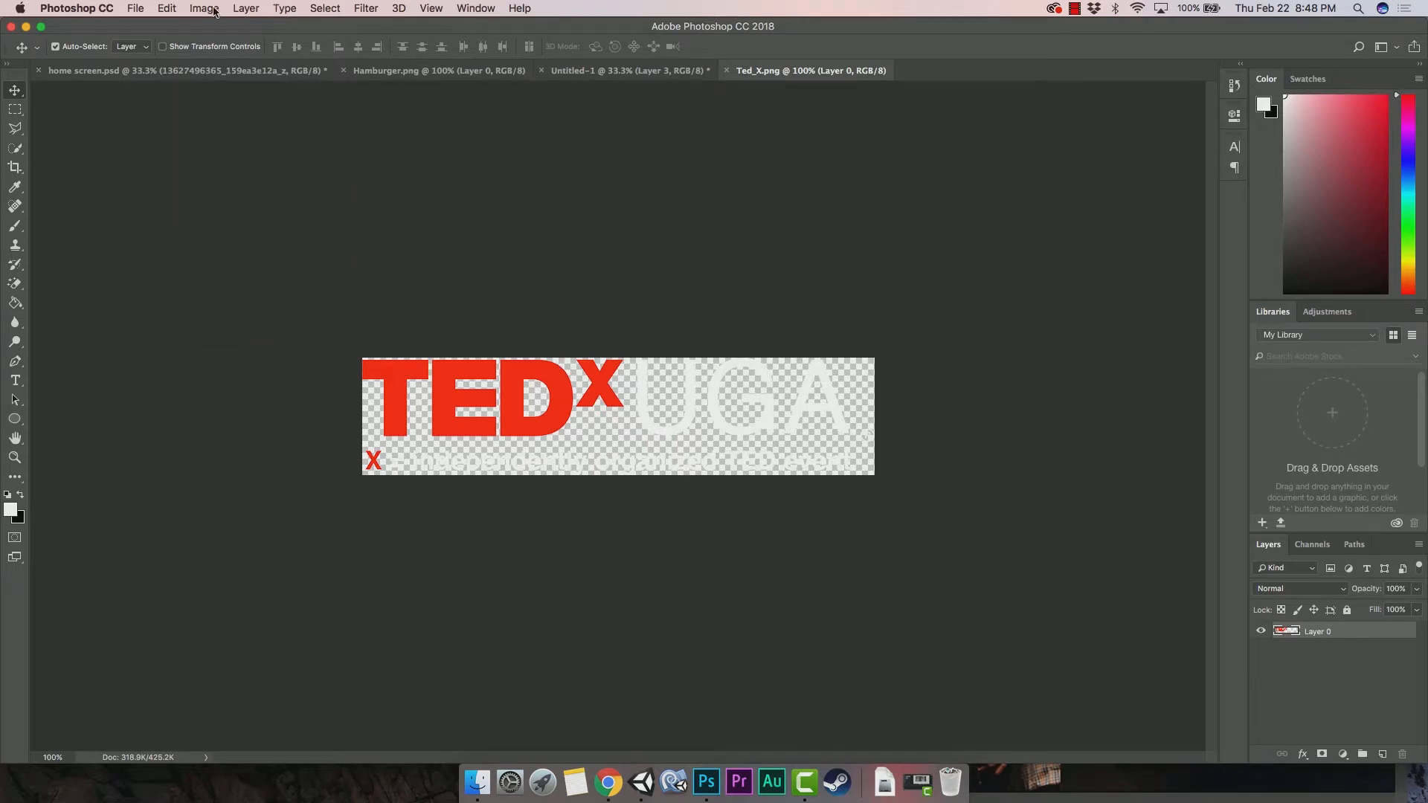
# Check the pixel dimensions of the Ted_X.png logo image.
pyautogui.click(203, 9)
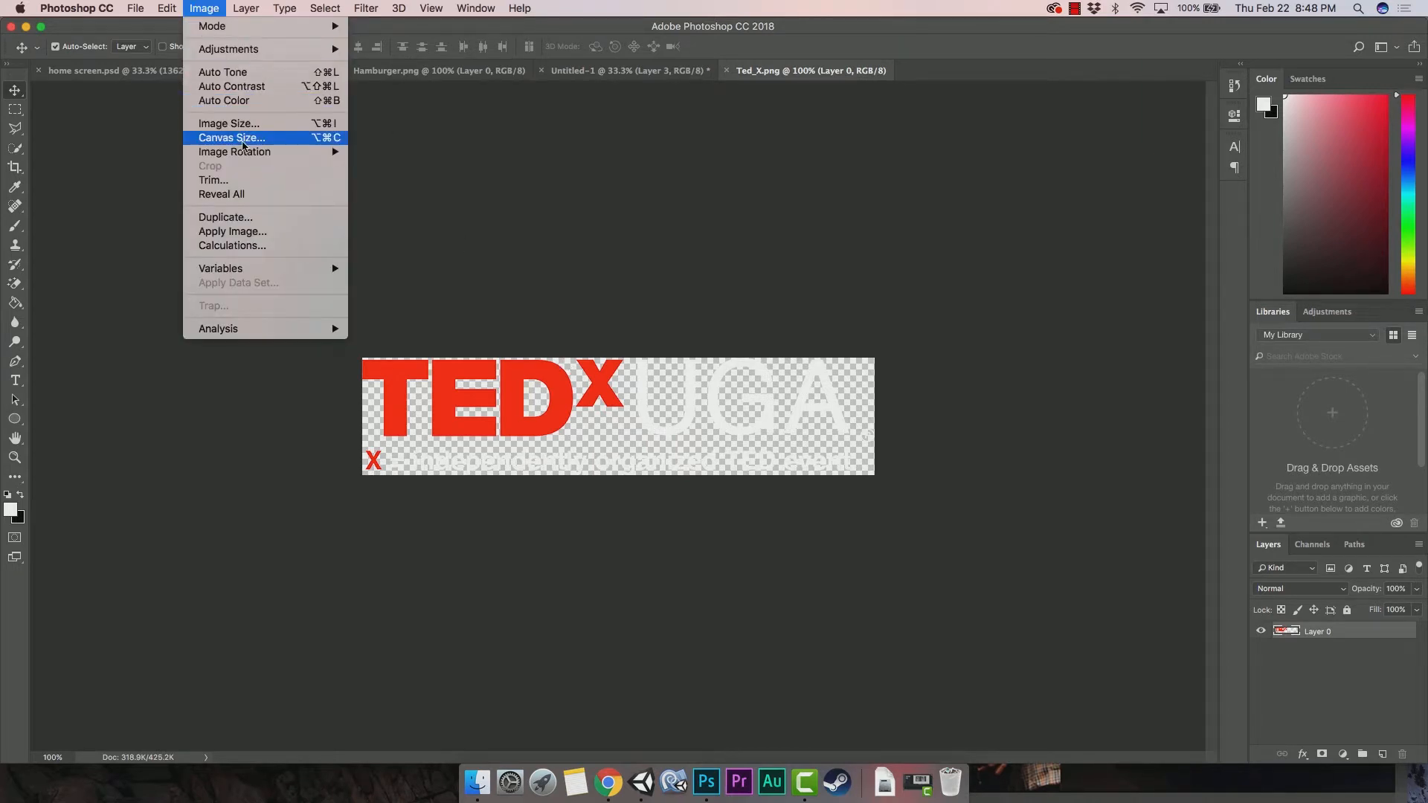
pyautogui.click(226, 123)
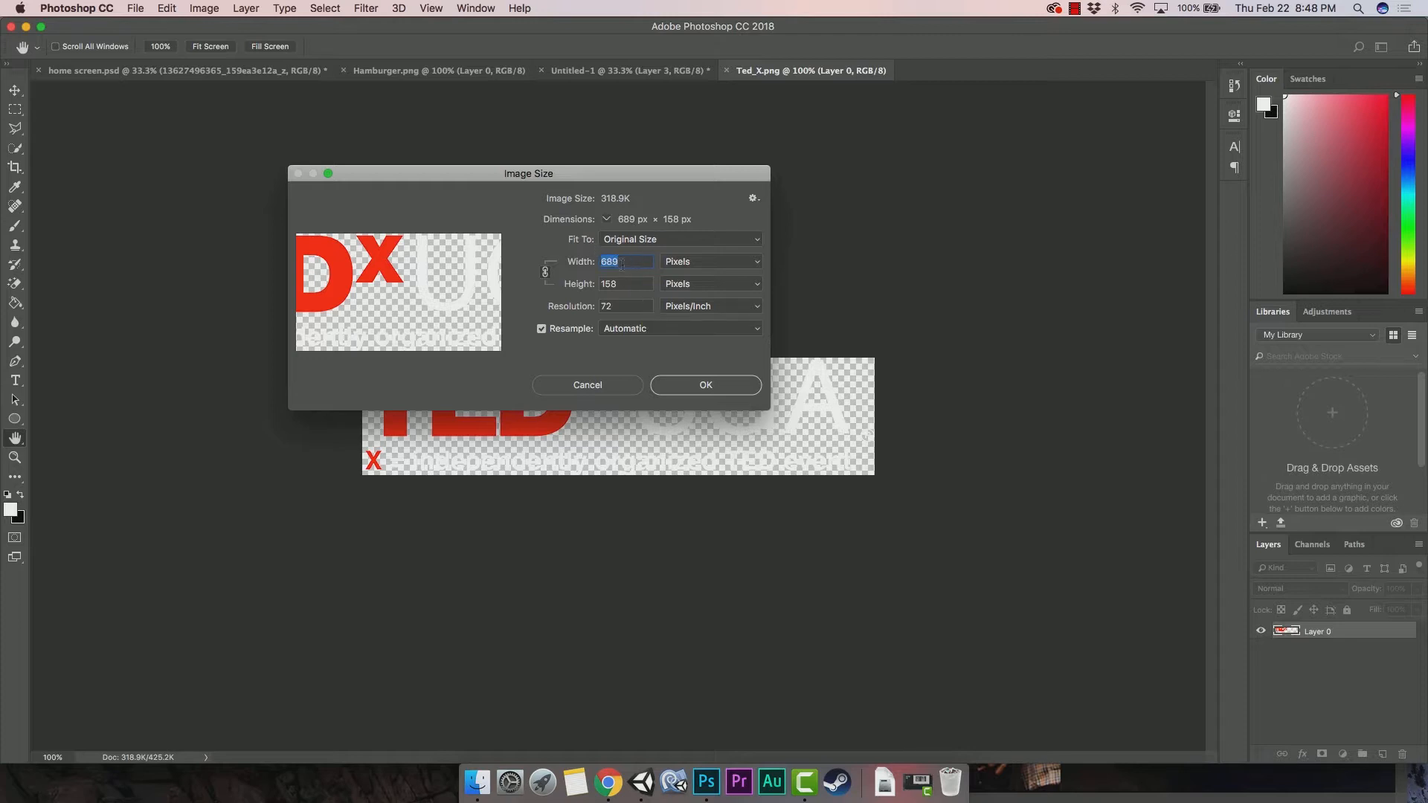
pyautogui.moveTo(634, 263); pyautogui.dragTo(604, 261)
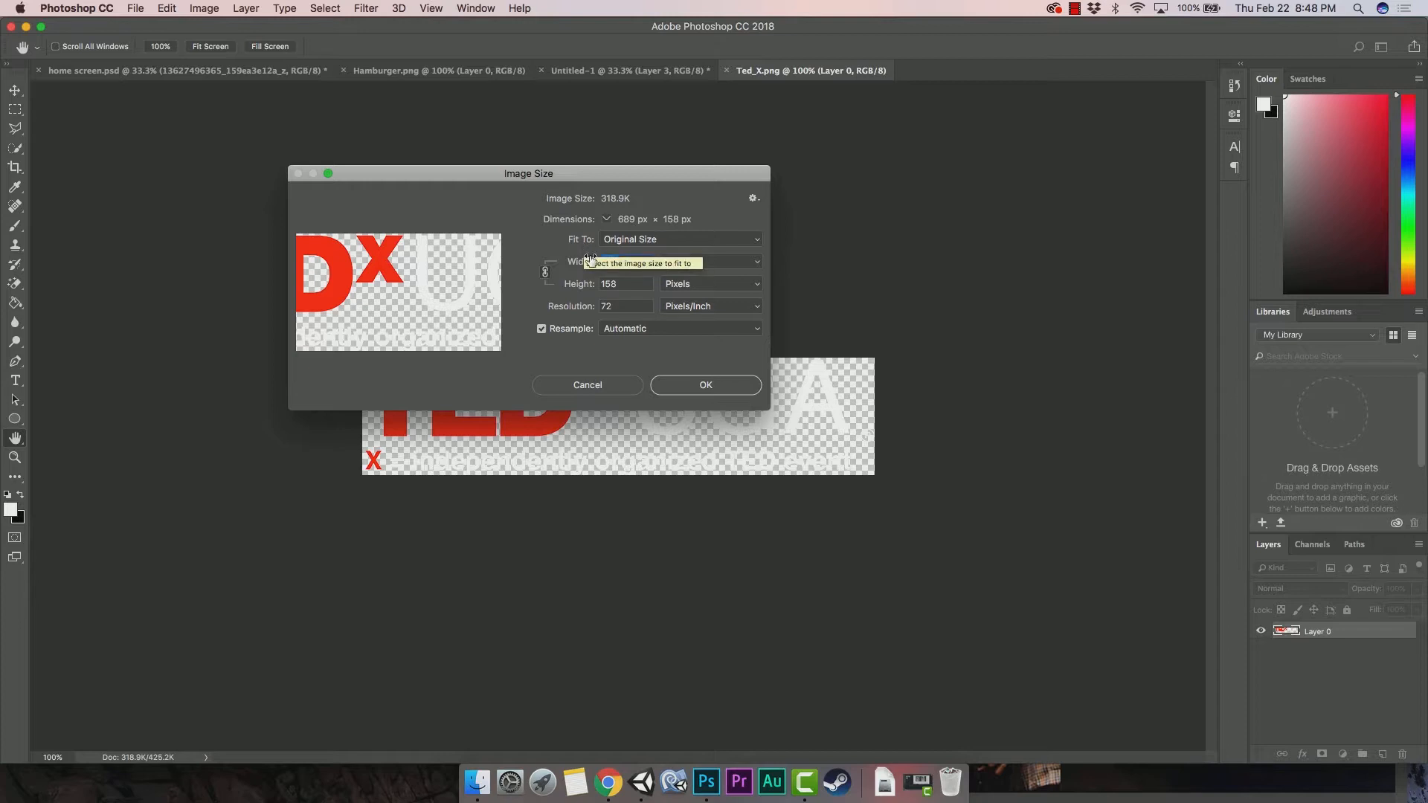
pyautogui.click(687, 392)
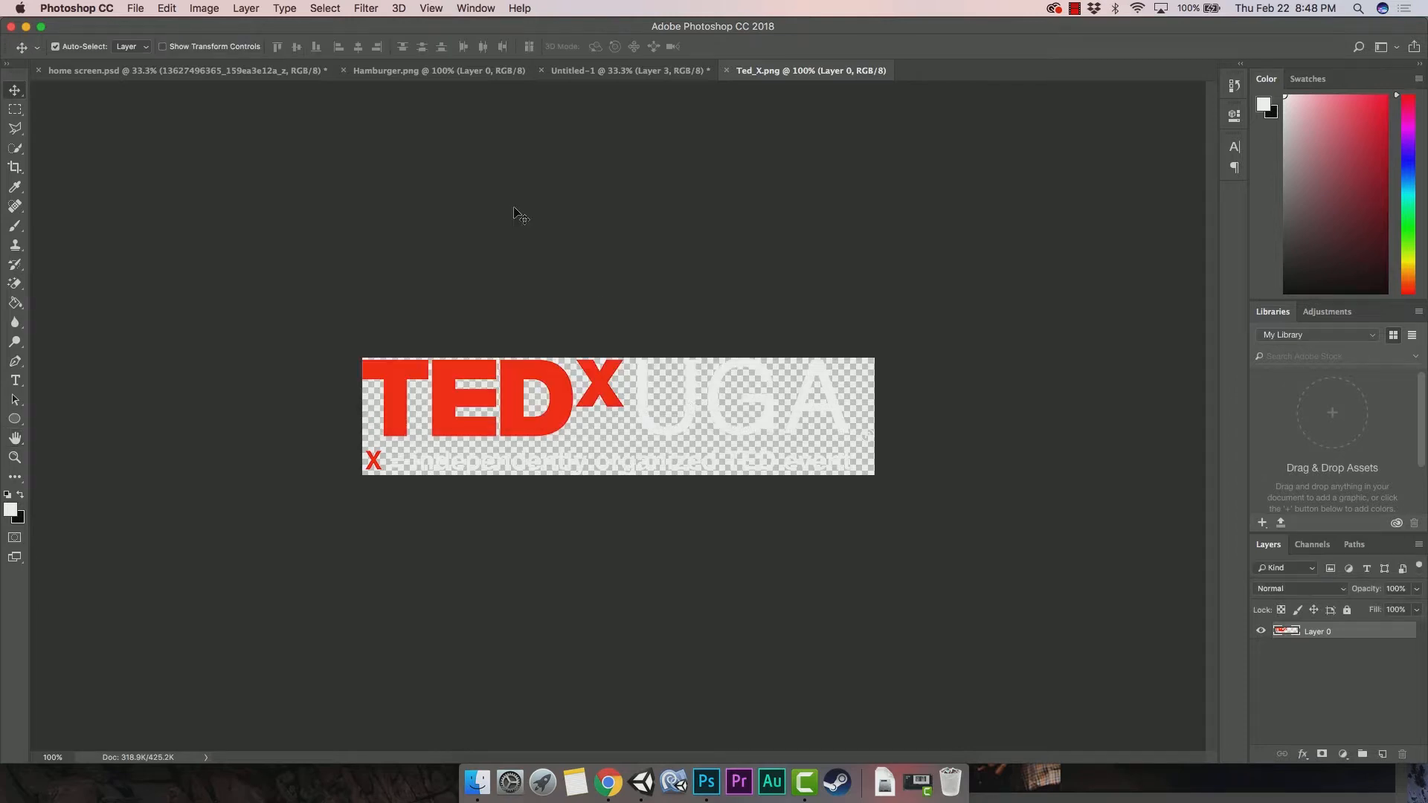
# Hide the stage image's layer in Untitled-1 and resize that document to 1024 x 1024 pixels.
pyautogui.click(602, 74)
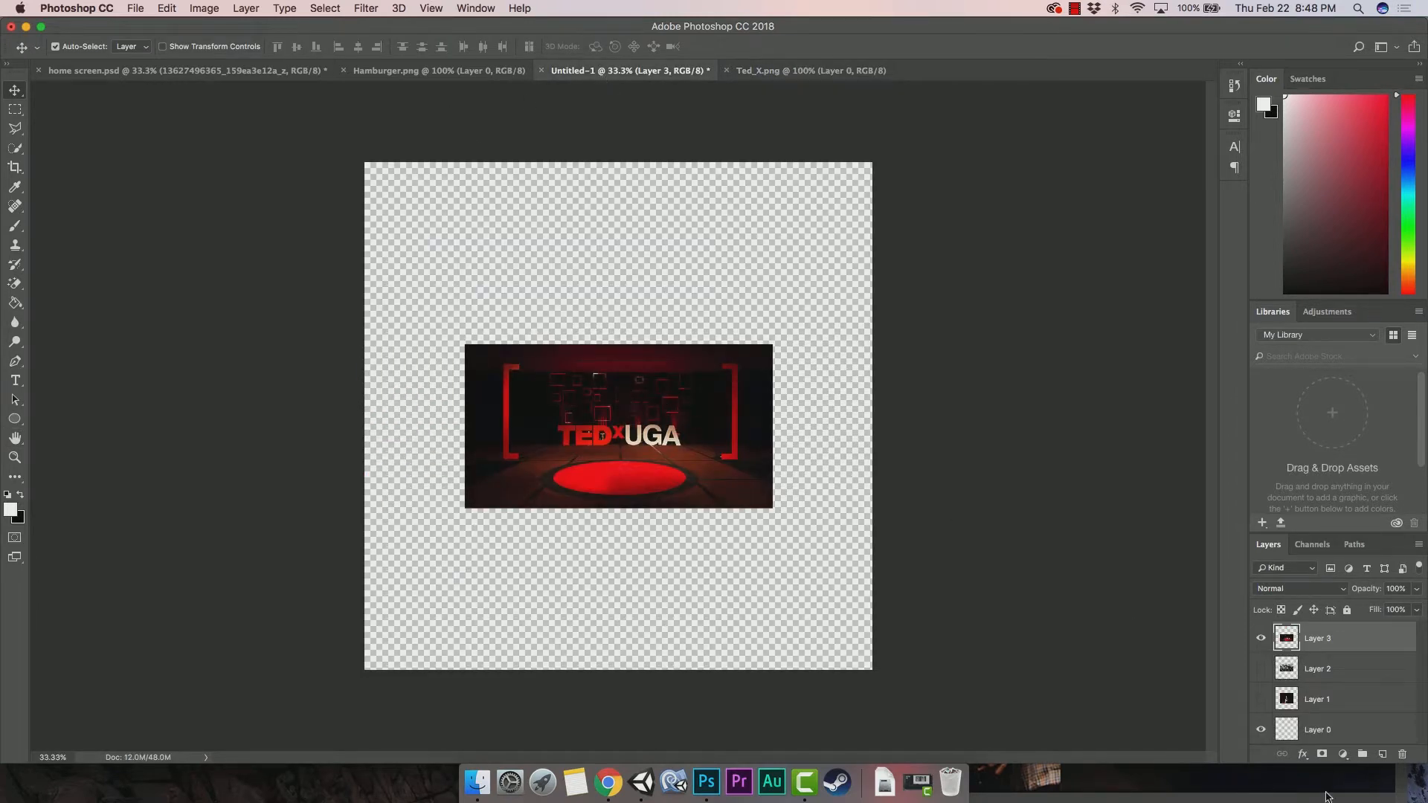
pyautogui.click(1261, 638)
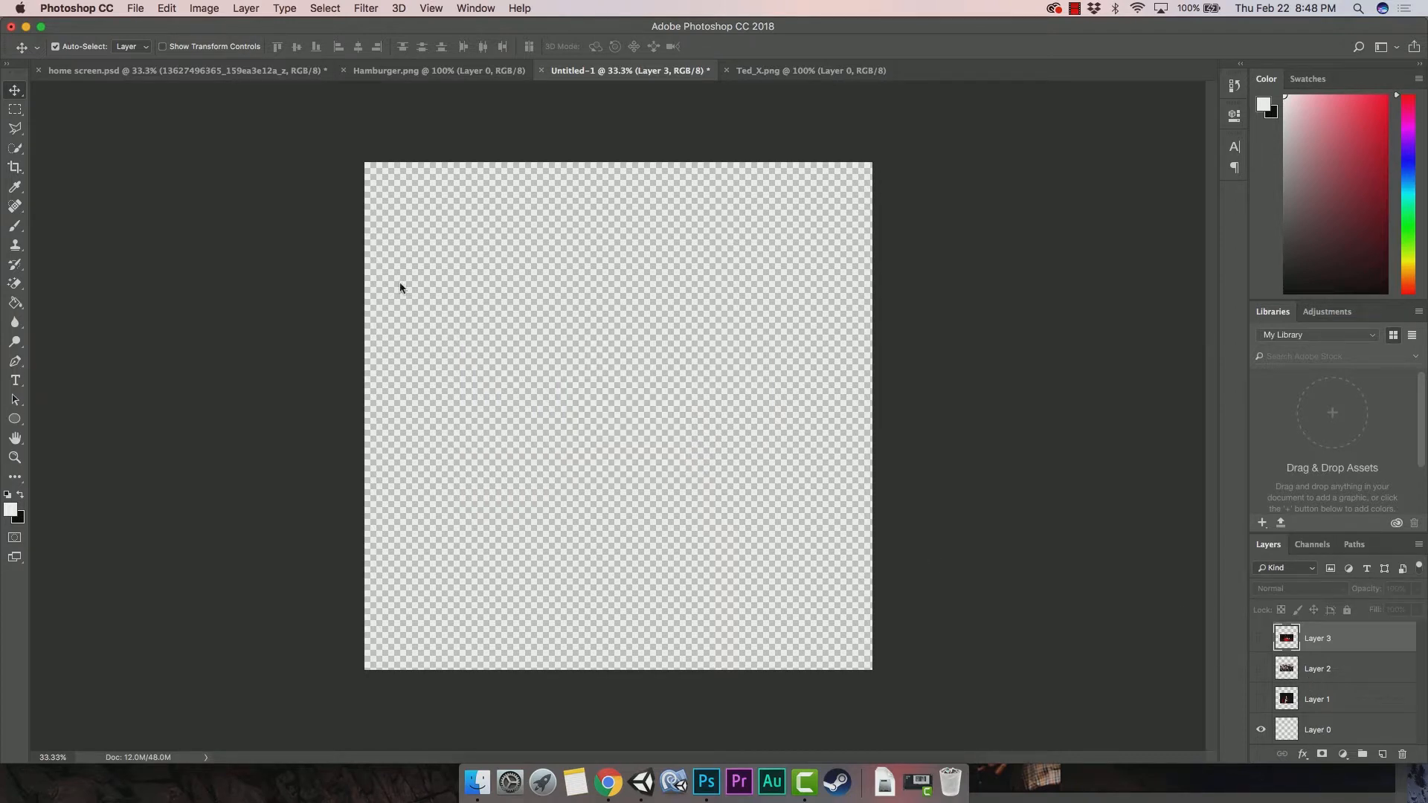
pyautogui.click(204, 9)
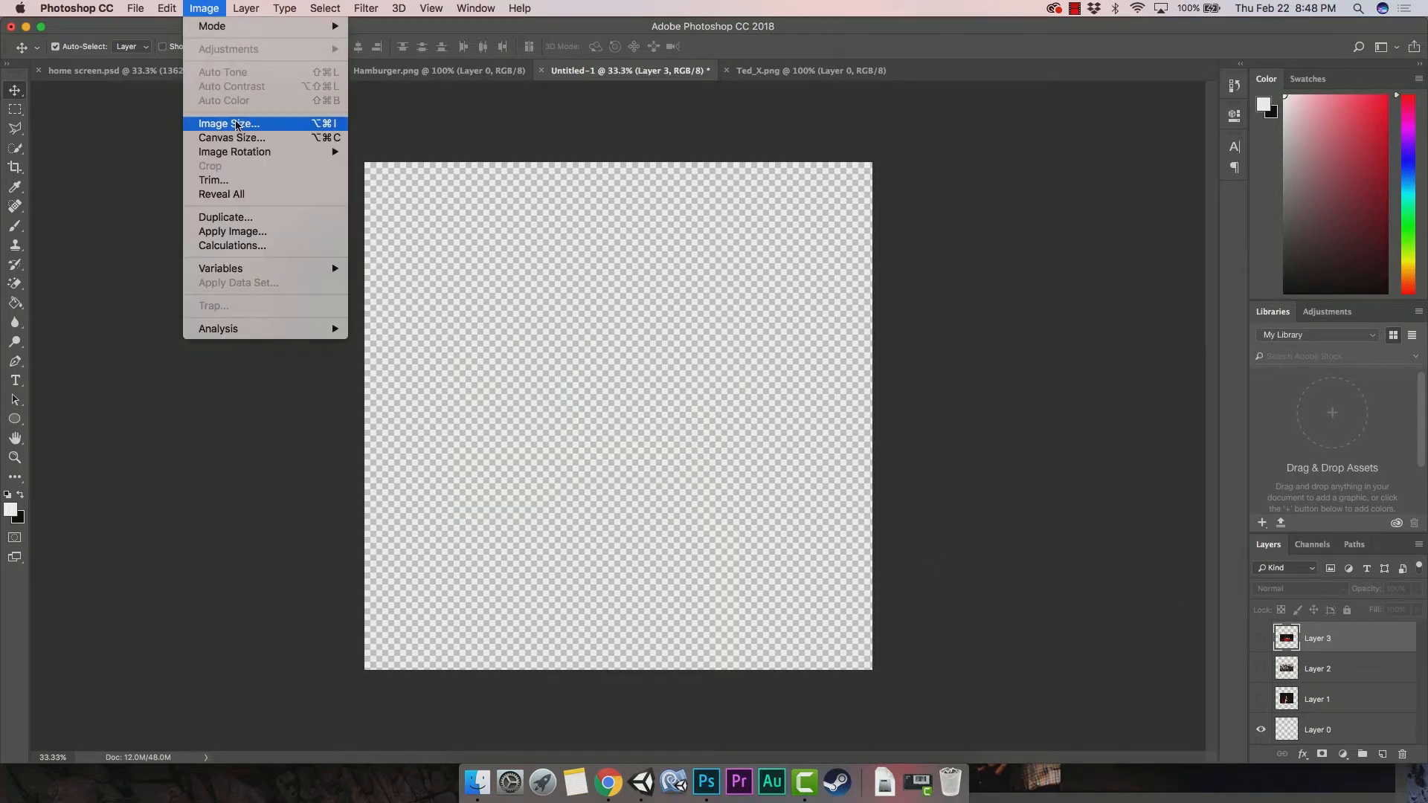
pyautogui.click(229, 123)
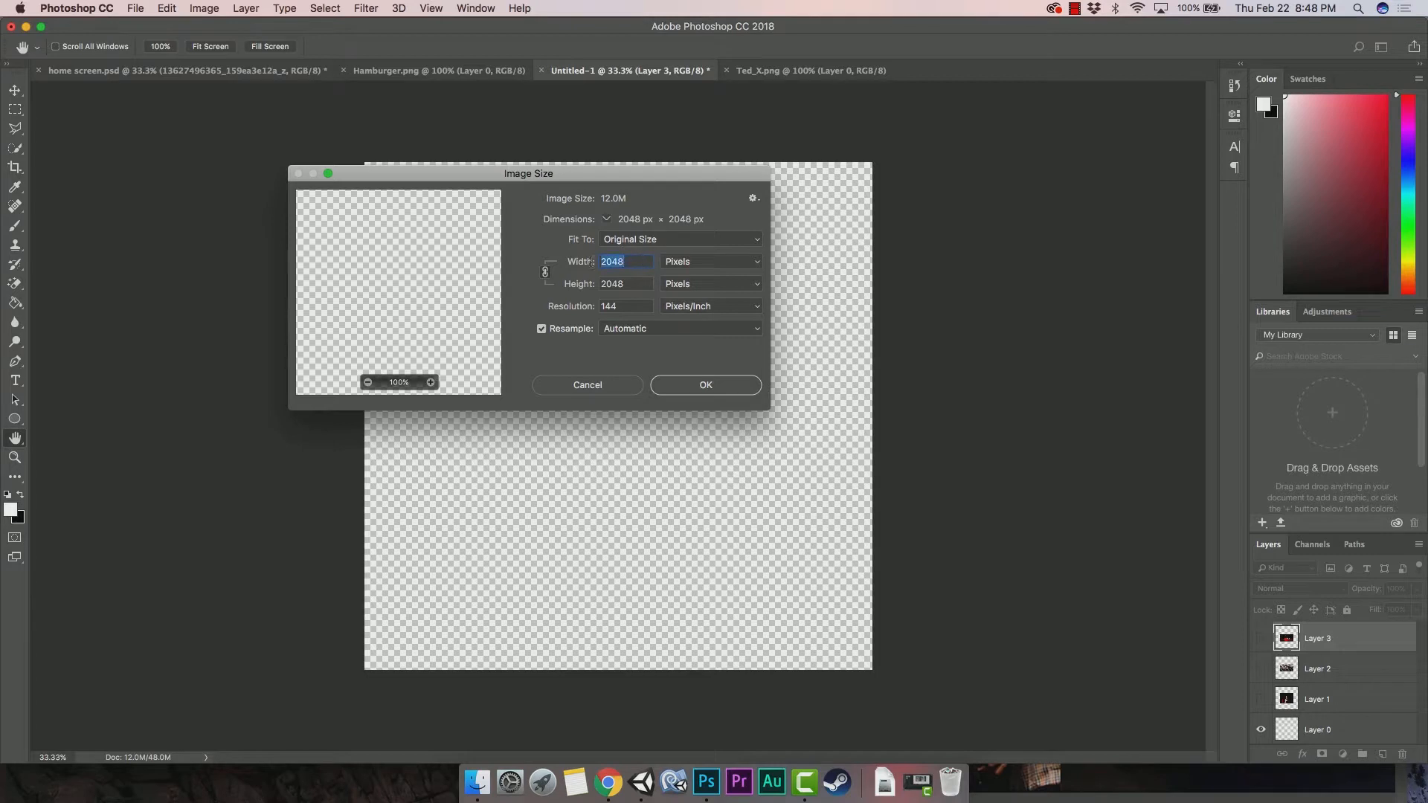
pyautogui.write('1024')
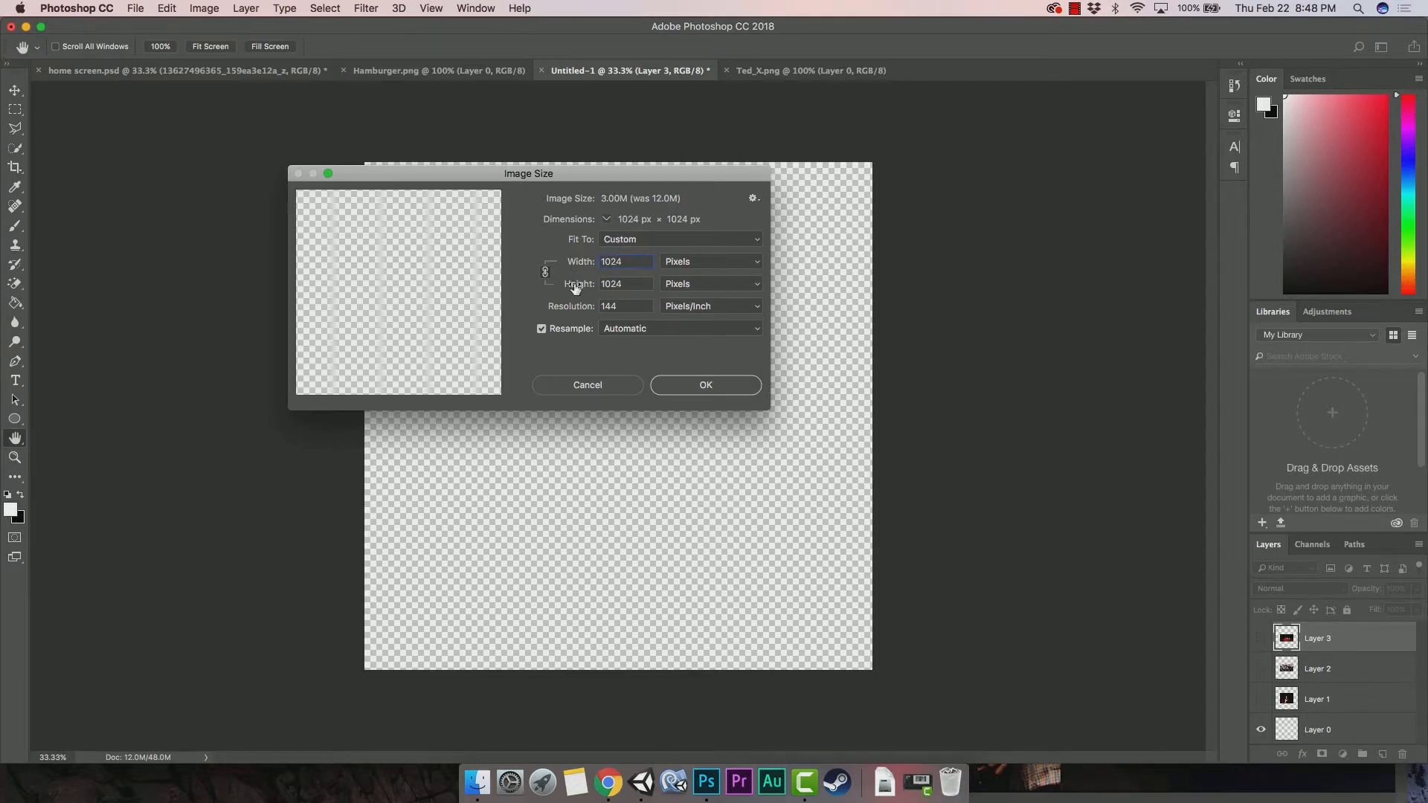
pyautogui.click(704, 385)
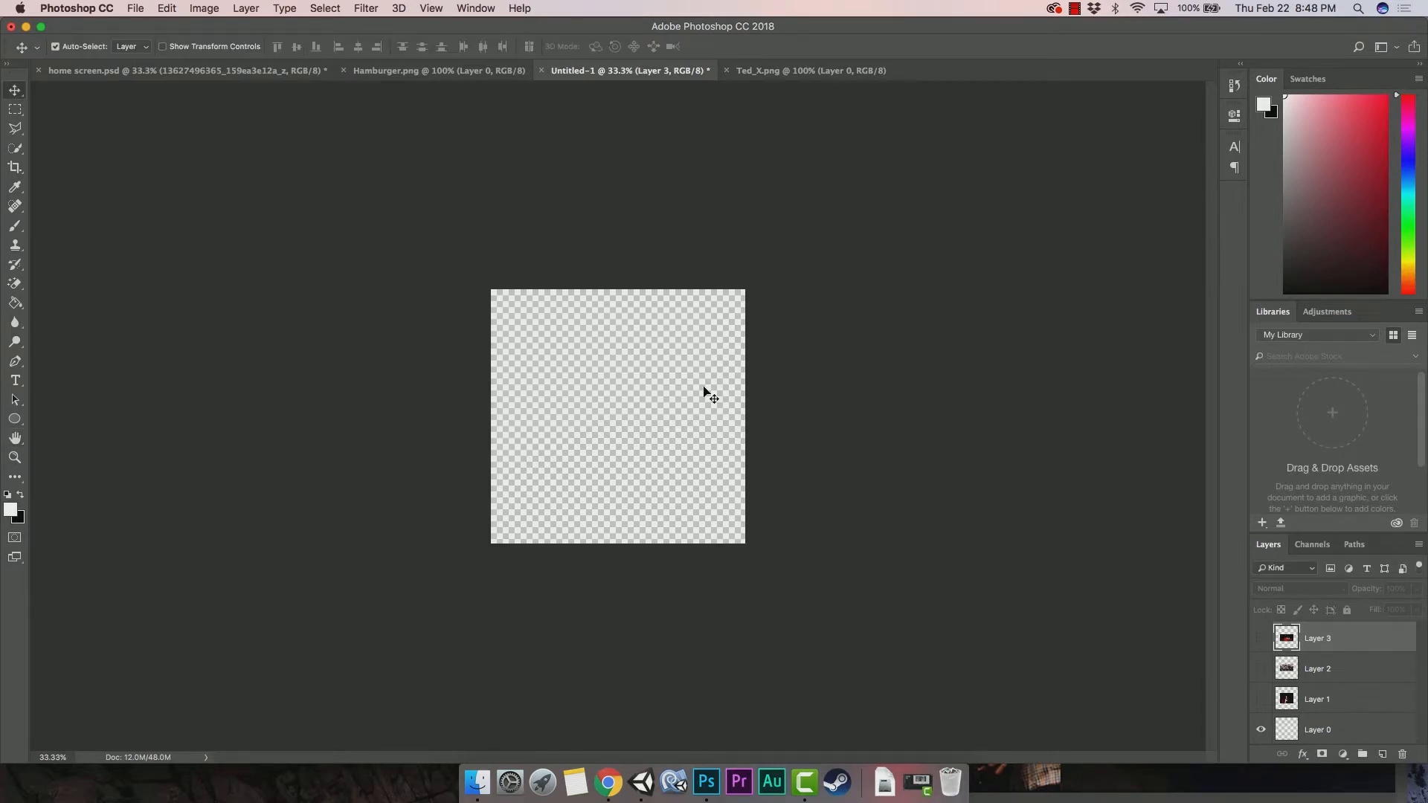
# Copy the TEDxUGA logo from Ted_X.png into Untitled-1 and place it near the canvas centre.
pyautogui.click(760, 74)
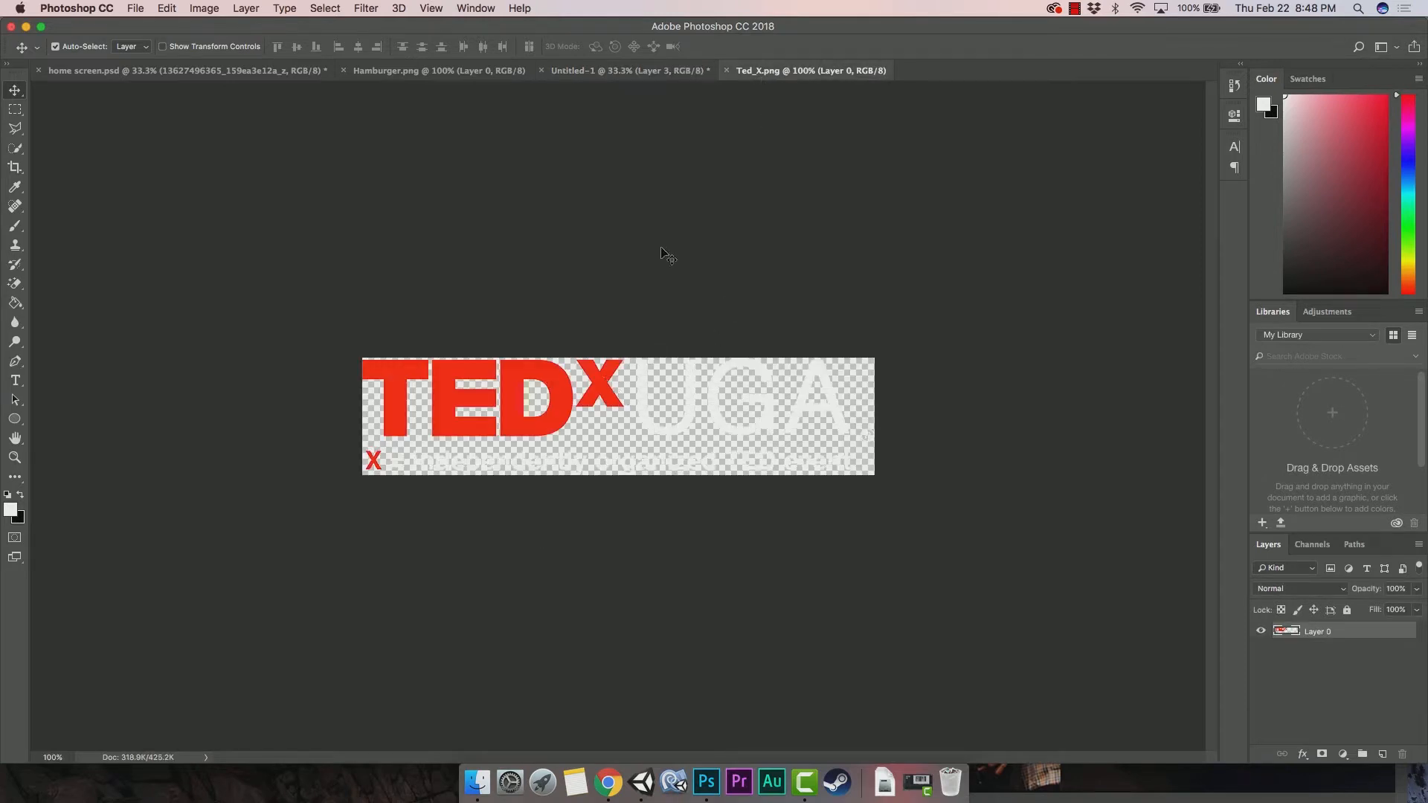
pyautogui.moveTo(760, 88); pyautogui.dragTo(803, 216)
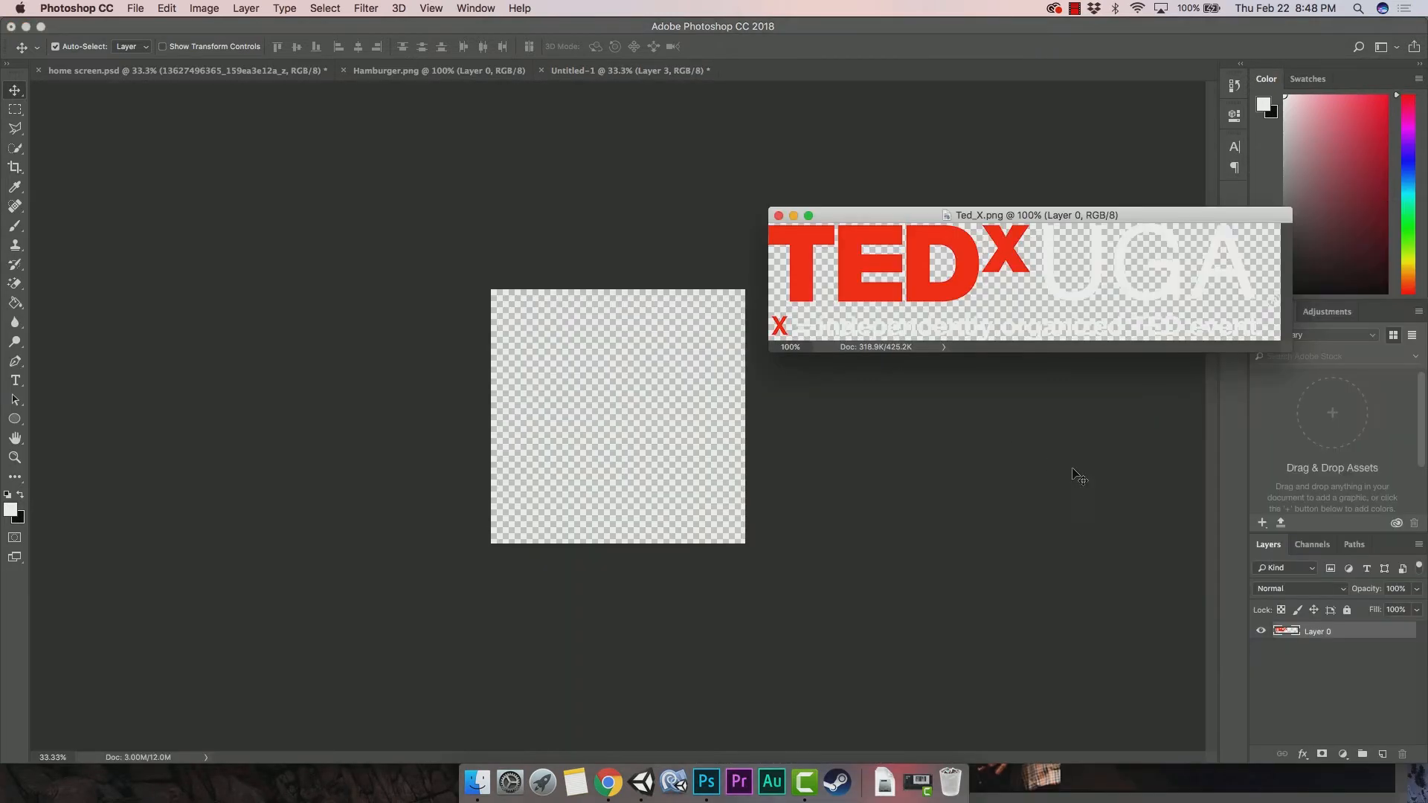
pyautogui.moveTo(926, 266); pyautogui.dragTo(602, 420)
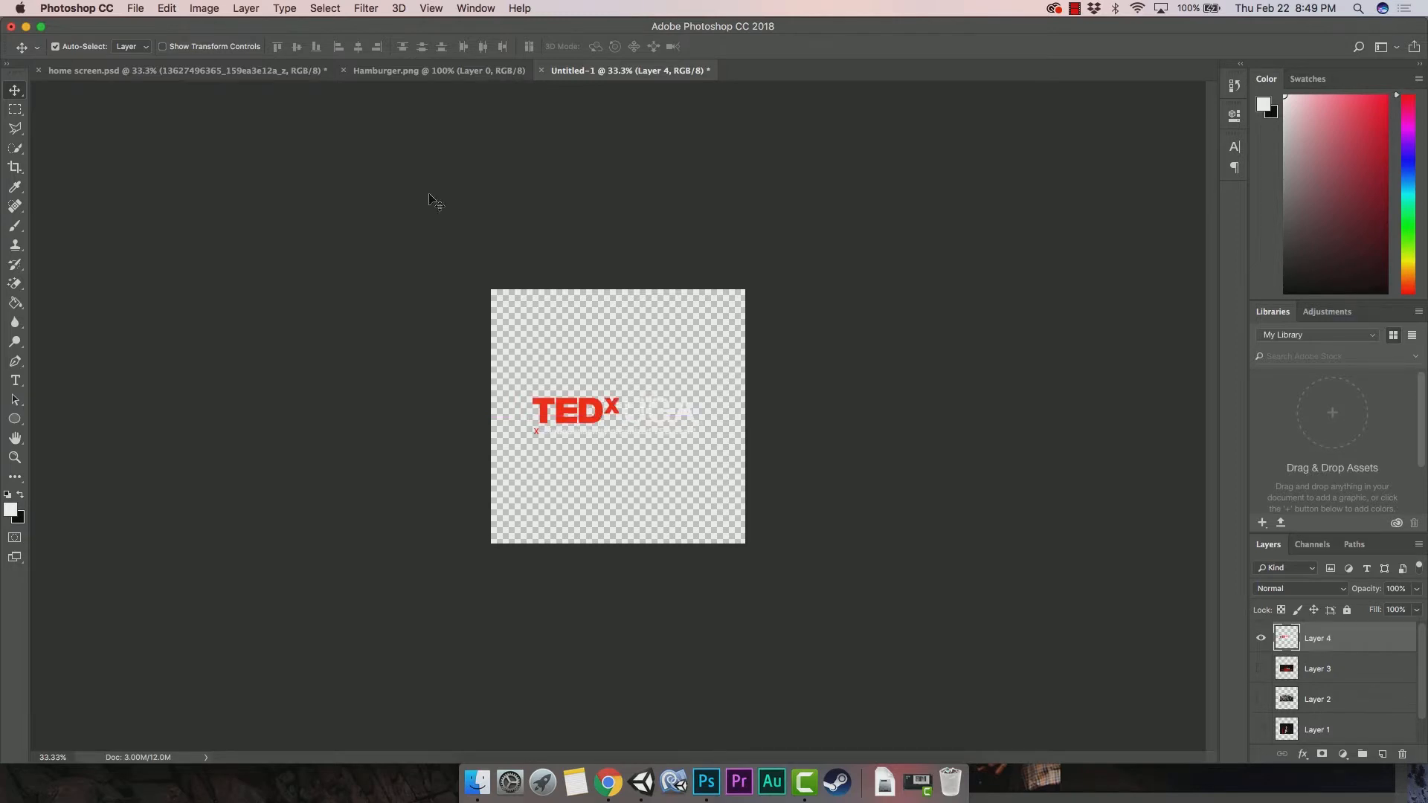
# Try to save the logo canvas to App_Assets as a PNG named Ted_X, without replacing the existing file.
pyautogui.click(136, 8)
pyautogui.click(160, 162)
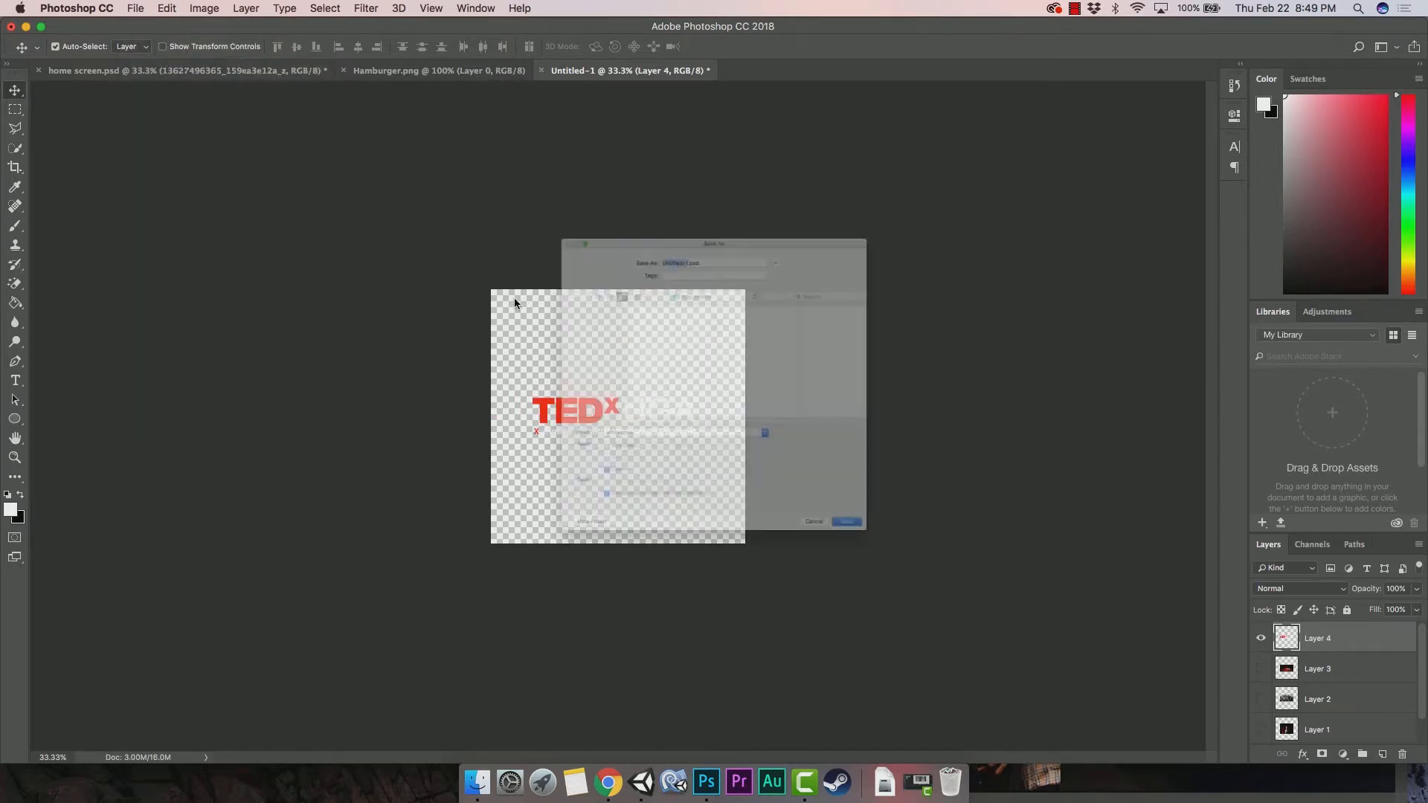
pyautogui.write('ted_X')
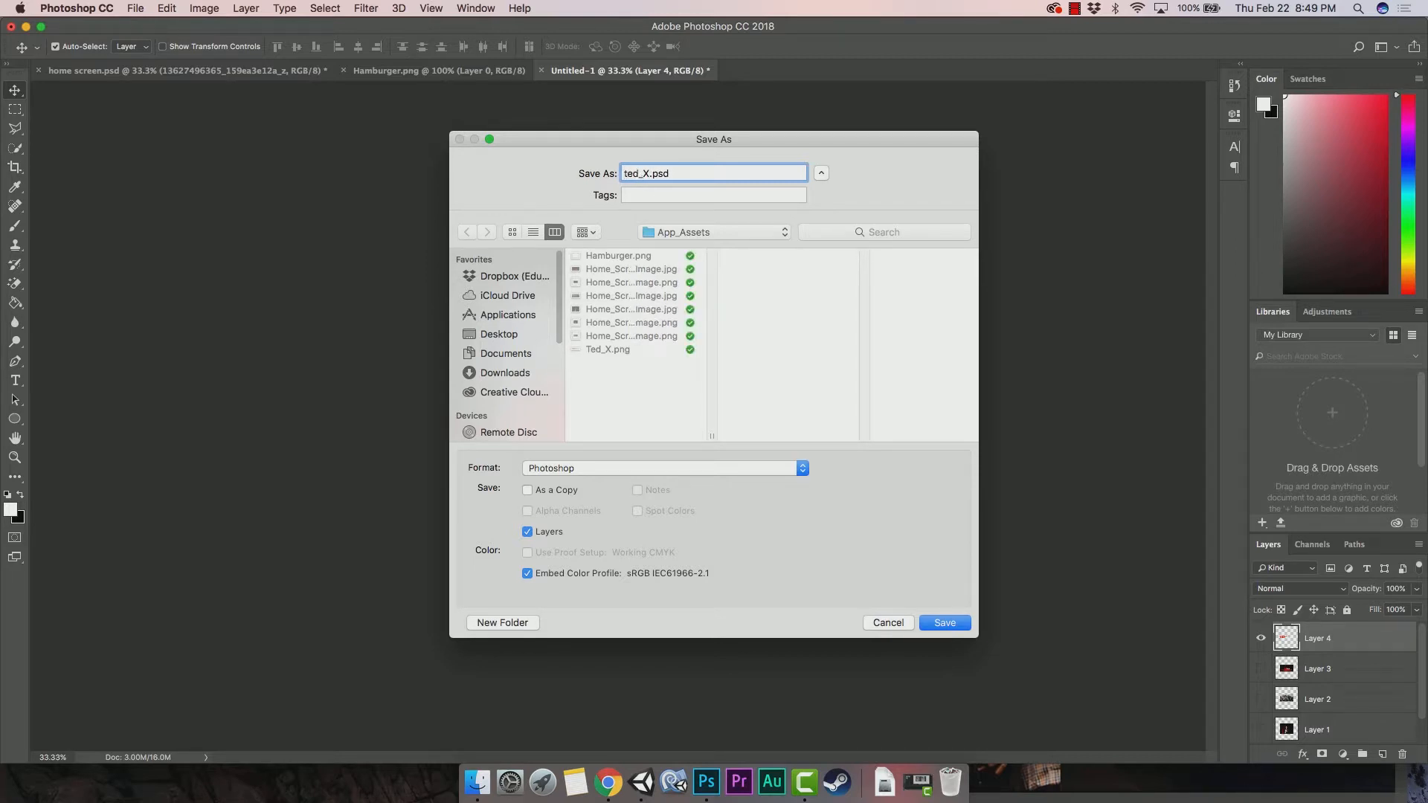
pyautogui.press('Delete')
pyautogui.write('T')
pyautogui.click(634, 467)
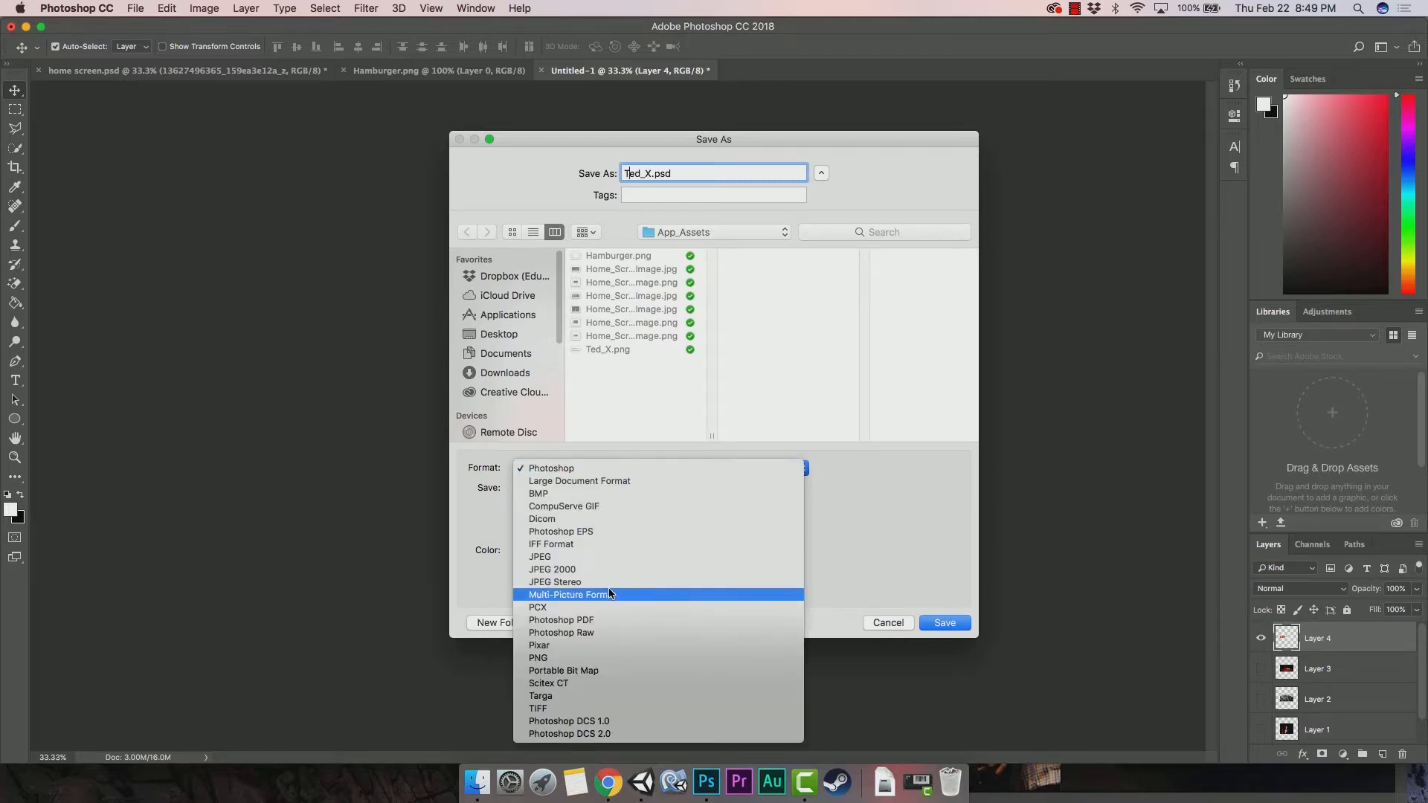
pyautogui.click(594, 658)
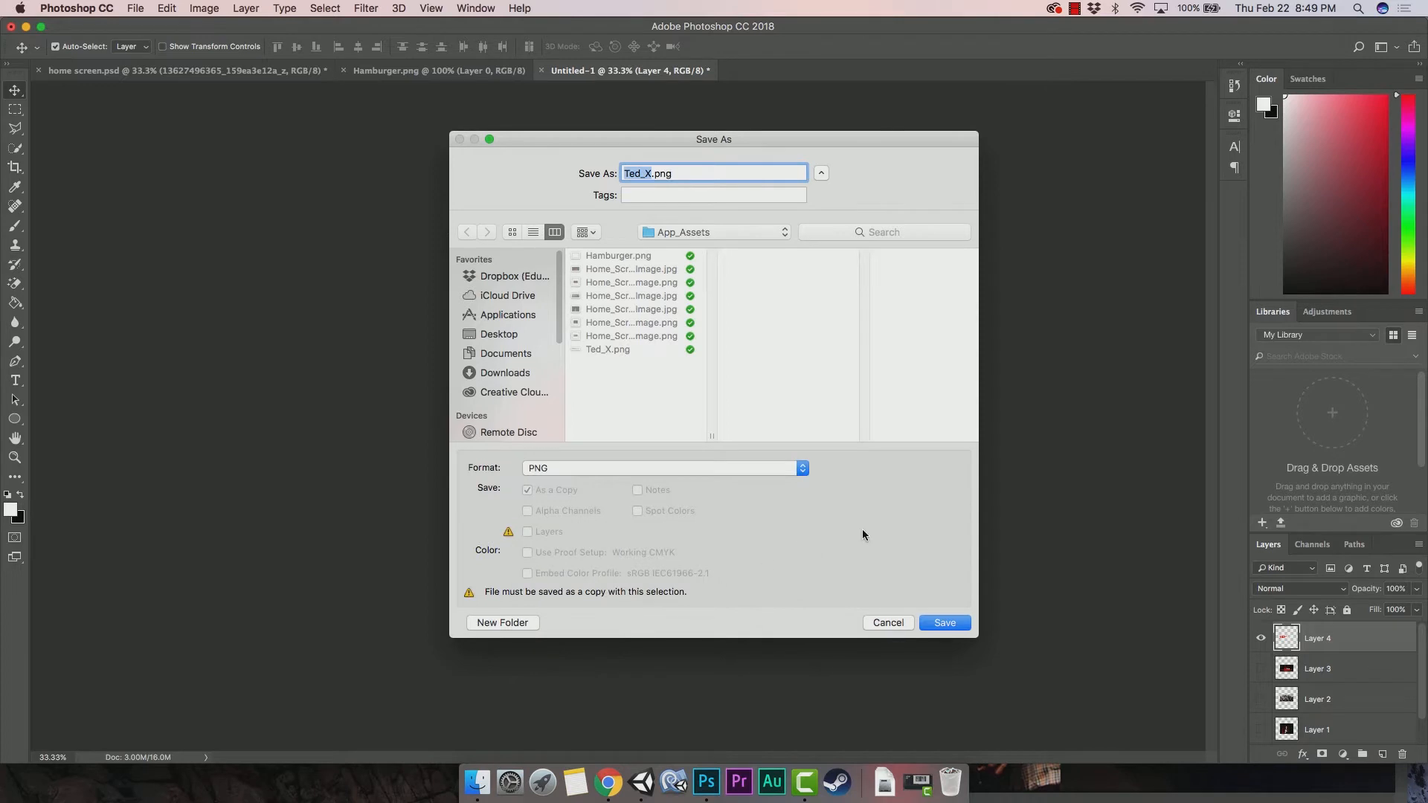
pyautogui.click(938, 624)
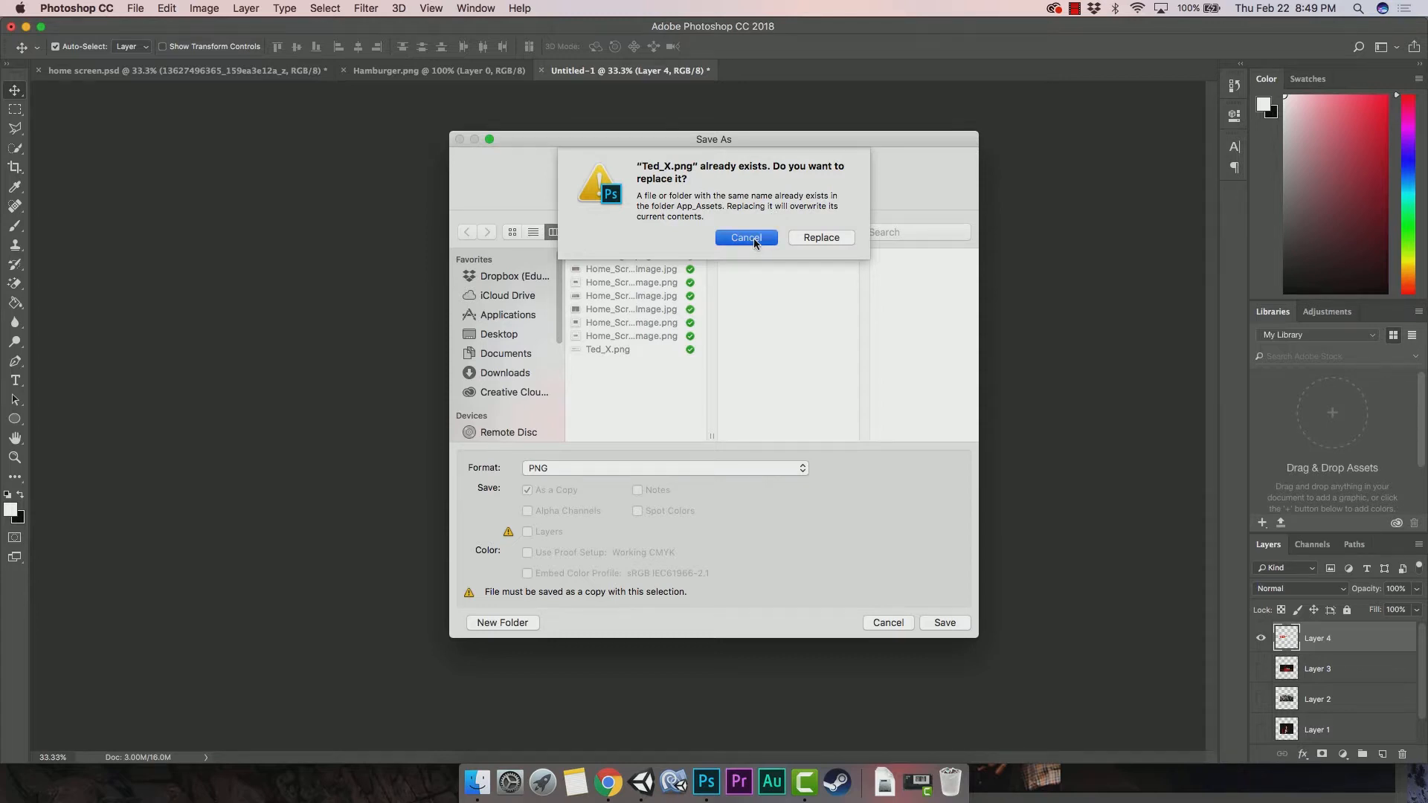
pyautogui.click(746, 237)
# Change the file name to Ted_X_Top_Right and save the logo PNG with the large file size option.
pyautogui.click(651, 173)
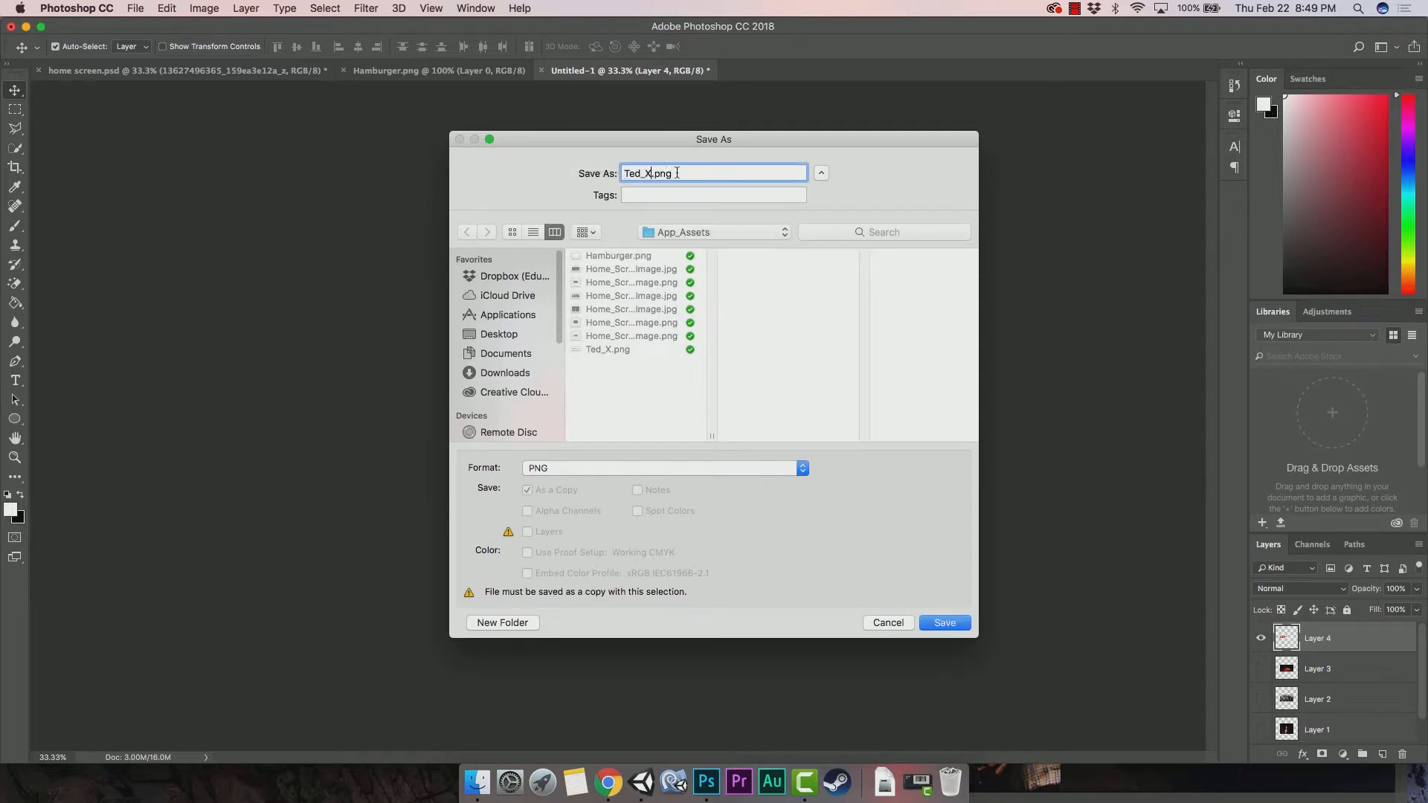
pyautogui.write('_TR')
pyautogui.press('BackSpace')
pyautogui.write('op_Right')
pyautogui.click(944, 622)
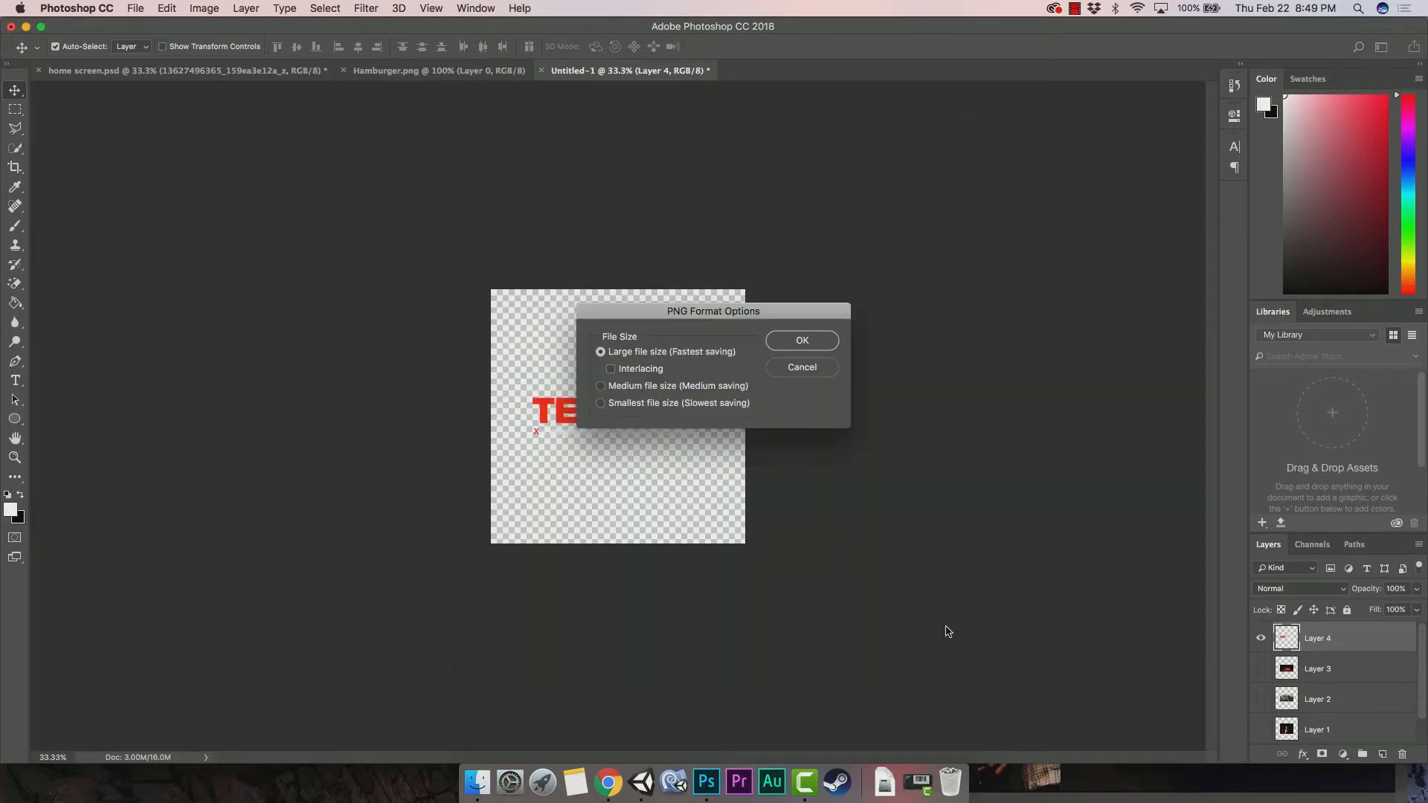
pyautogui.click(811, 334)
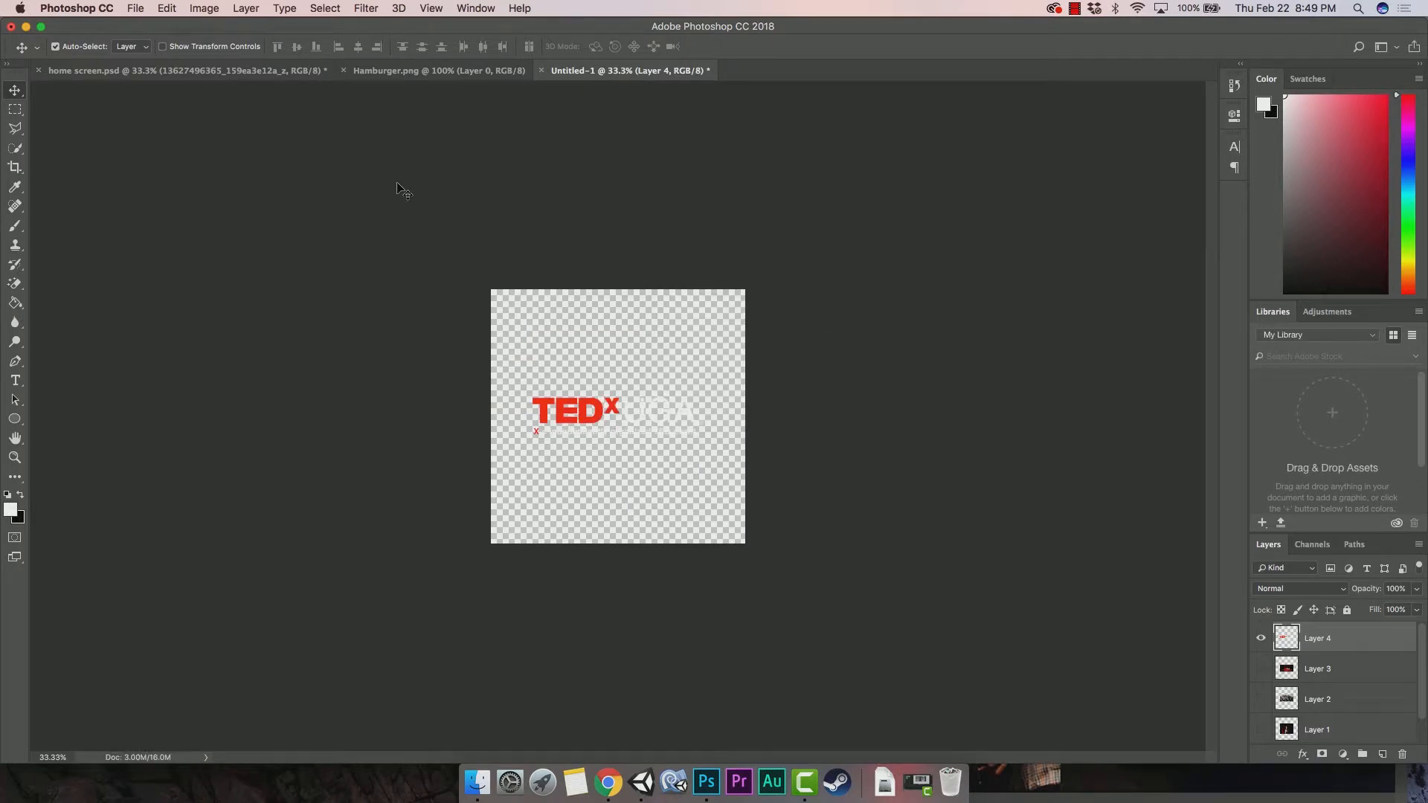
# Open Hamburger.png from the App_Assets folder in Photoshop.
pyautogui.click(477, 781)
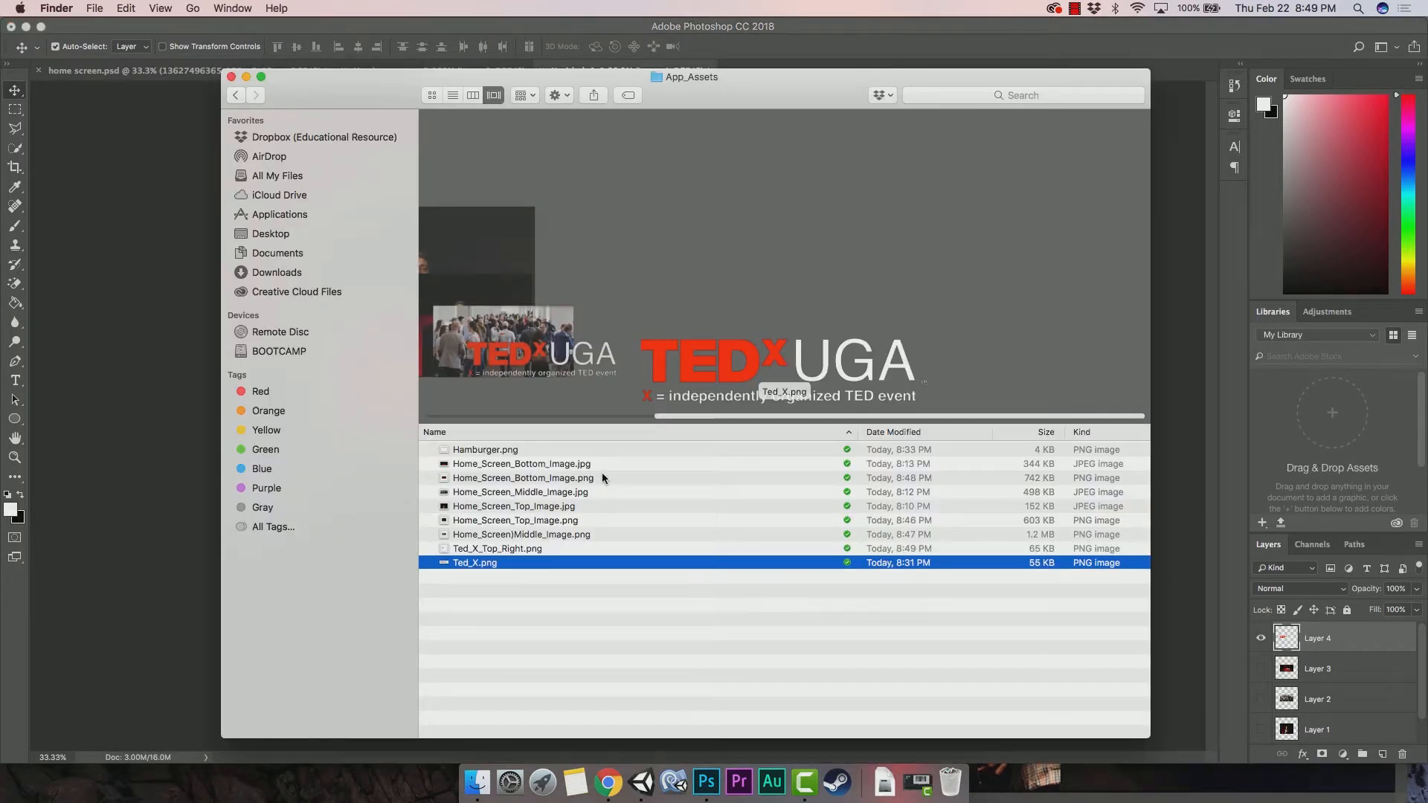
pyautogui.click(520, 450)
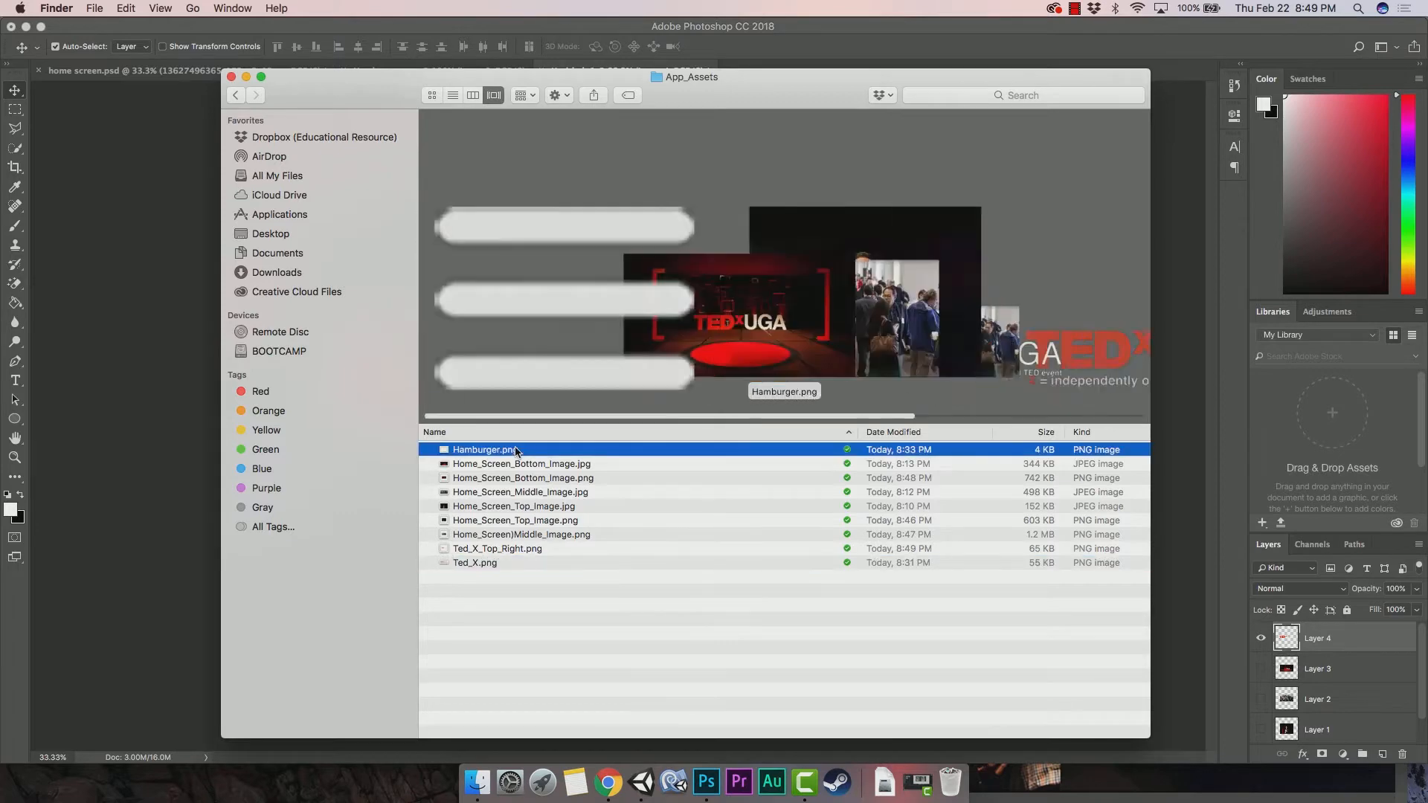
pyautogui.rightClick(519, 450)
pyautogui.moveTo(580, 376)
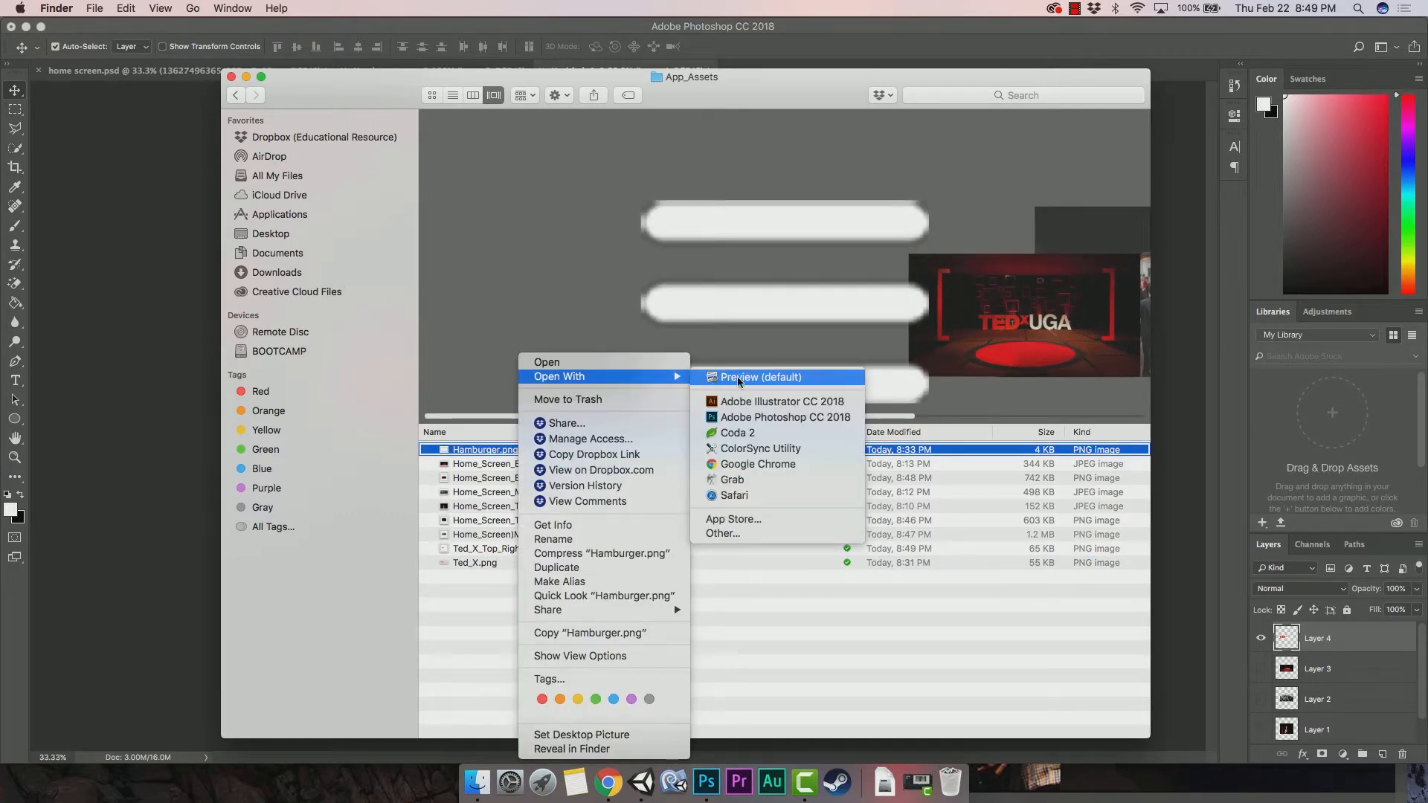
pyautogui.click(751, 417)
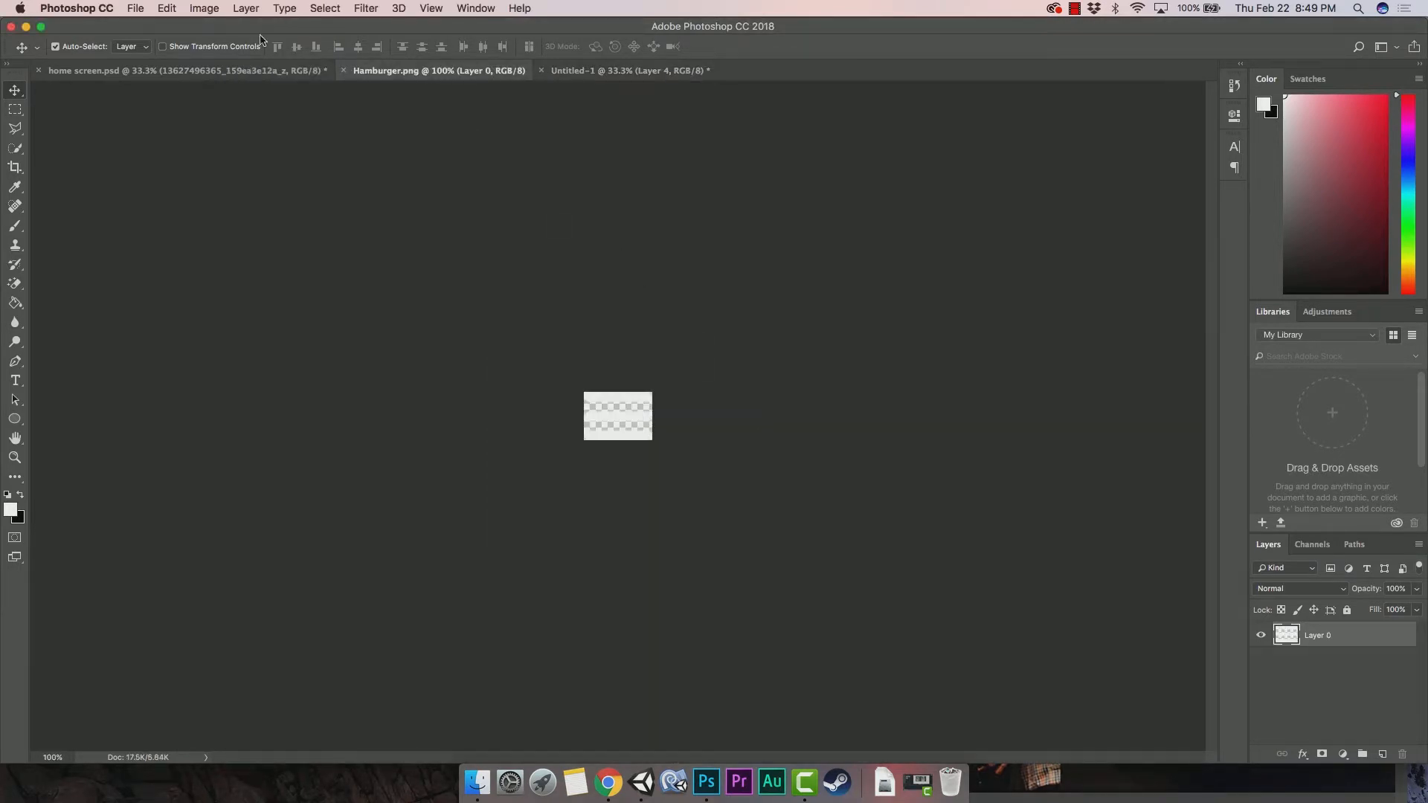
# Check the pixel dimensions of Hamburger.png, leaving its image size as is.
pyautogui.click(204, 9)
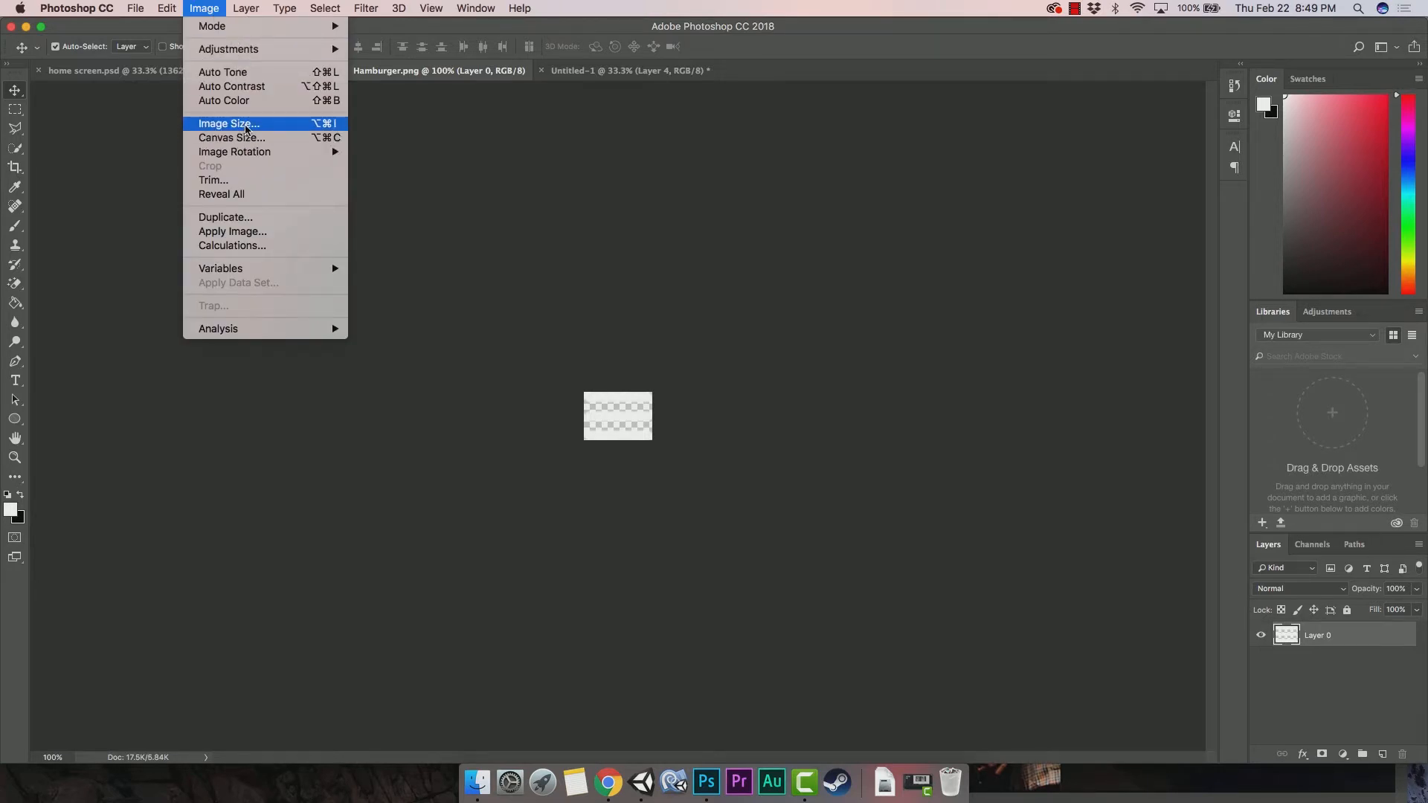
pyautogui.click(245, 124)
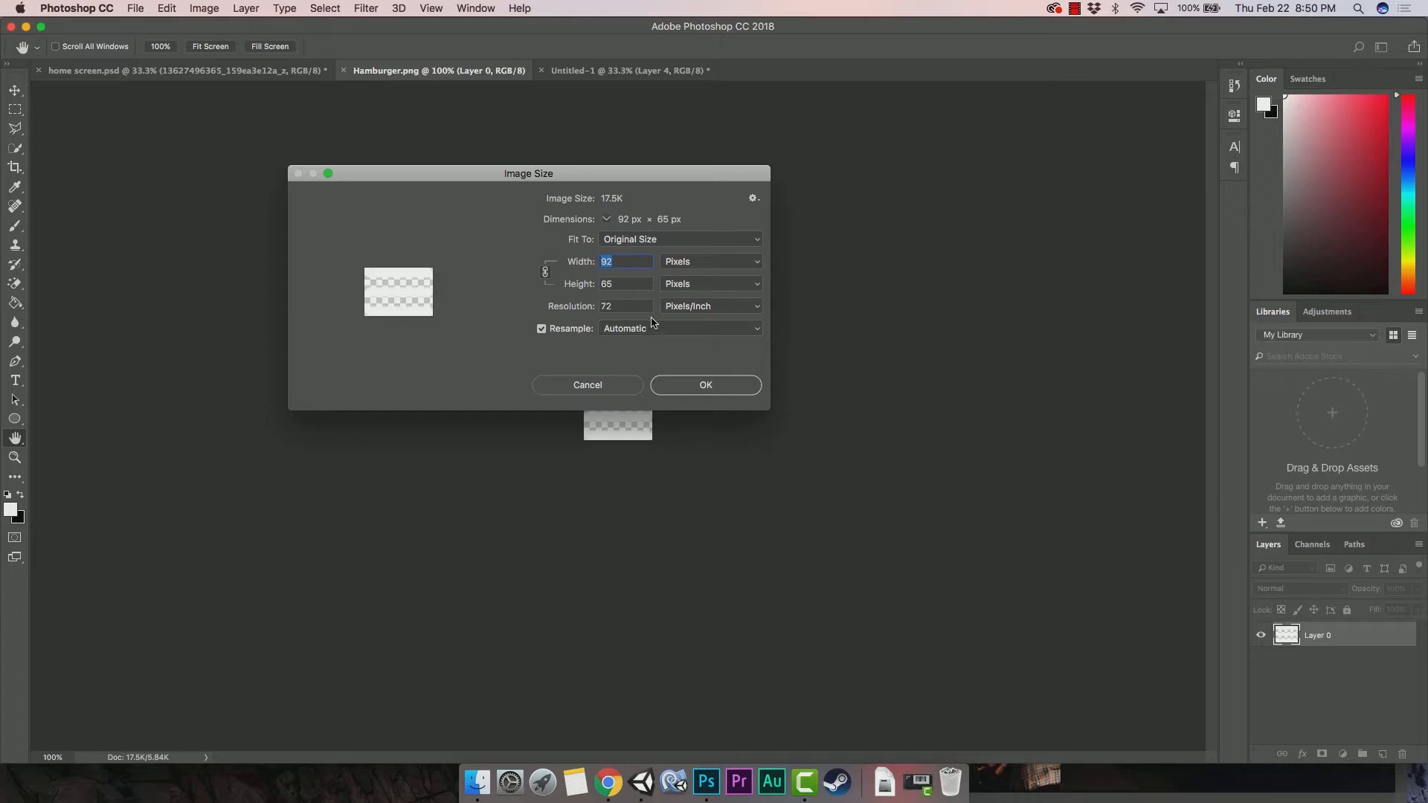
pyautogui.click(692, 387)
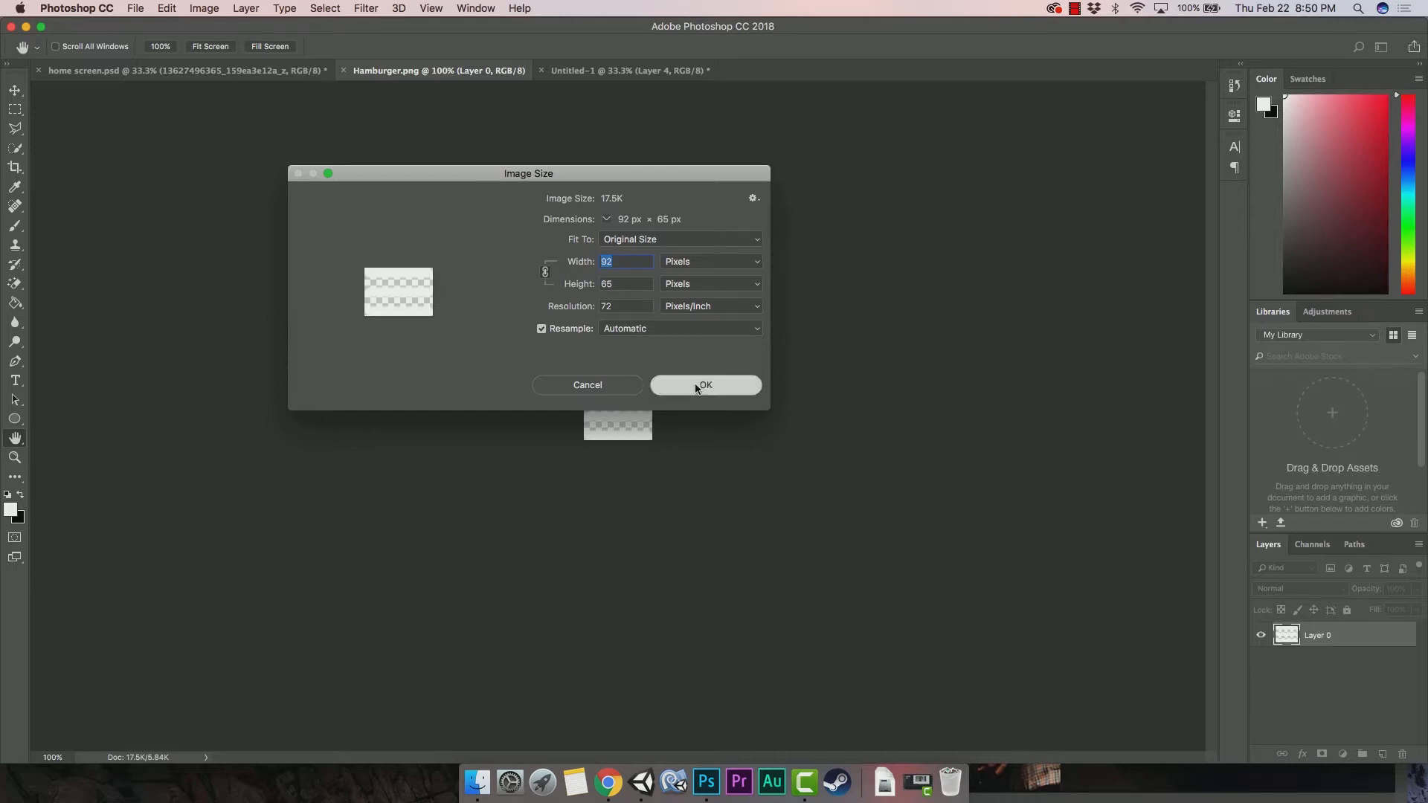
# Hide the TEDxUGA logo's layer in the Untitled-1 document.
pyautogui.click(558, 70)
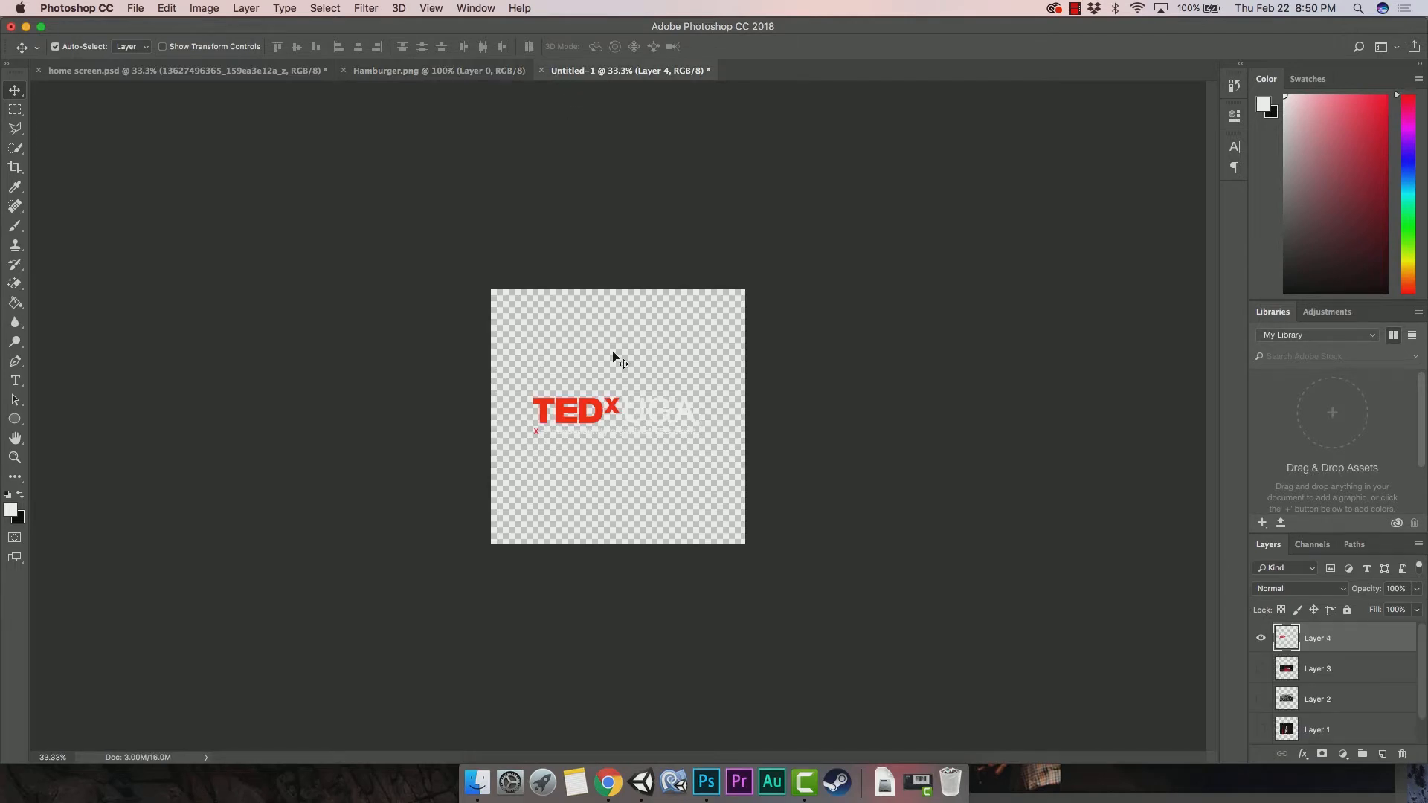
pyautogui.click(595, 418)
pyautogui.click(1261, 639)
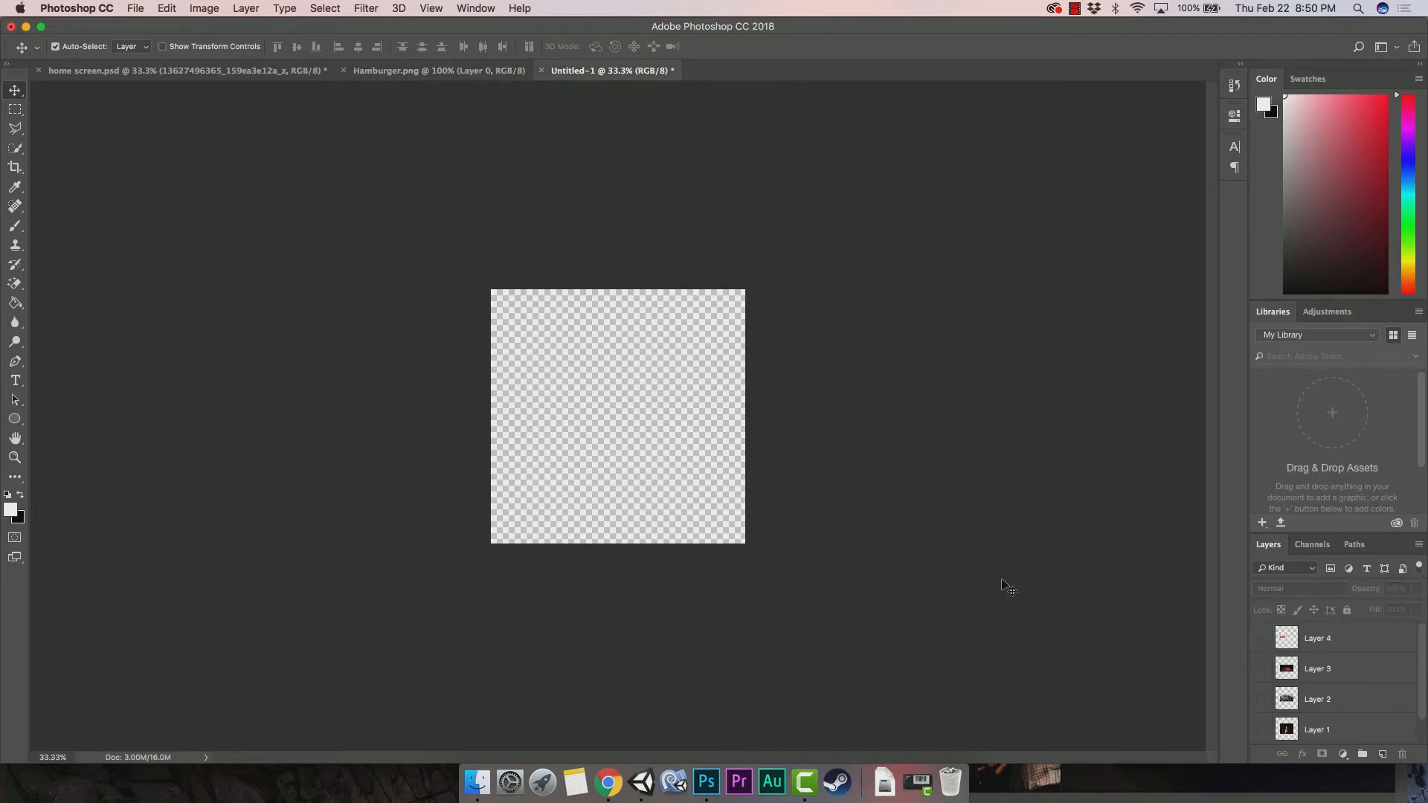
# Resize the Untitled-1 document to 512 x 512 pixels.
pyautogui.click(206, 9)
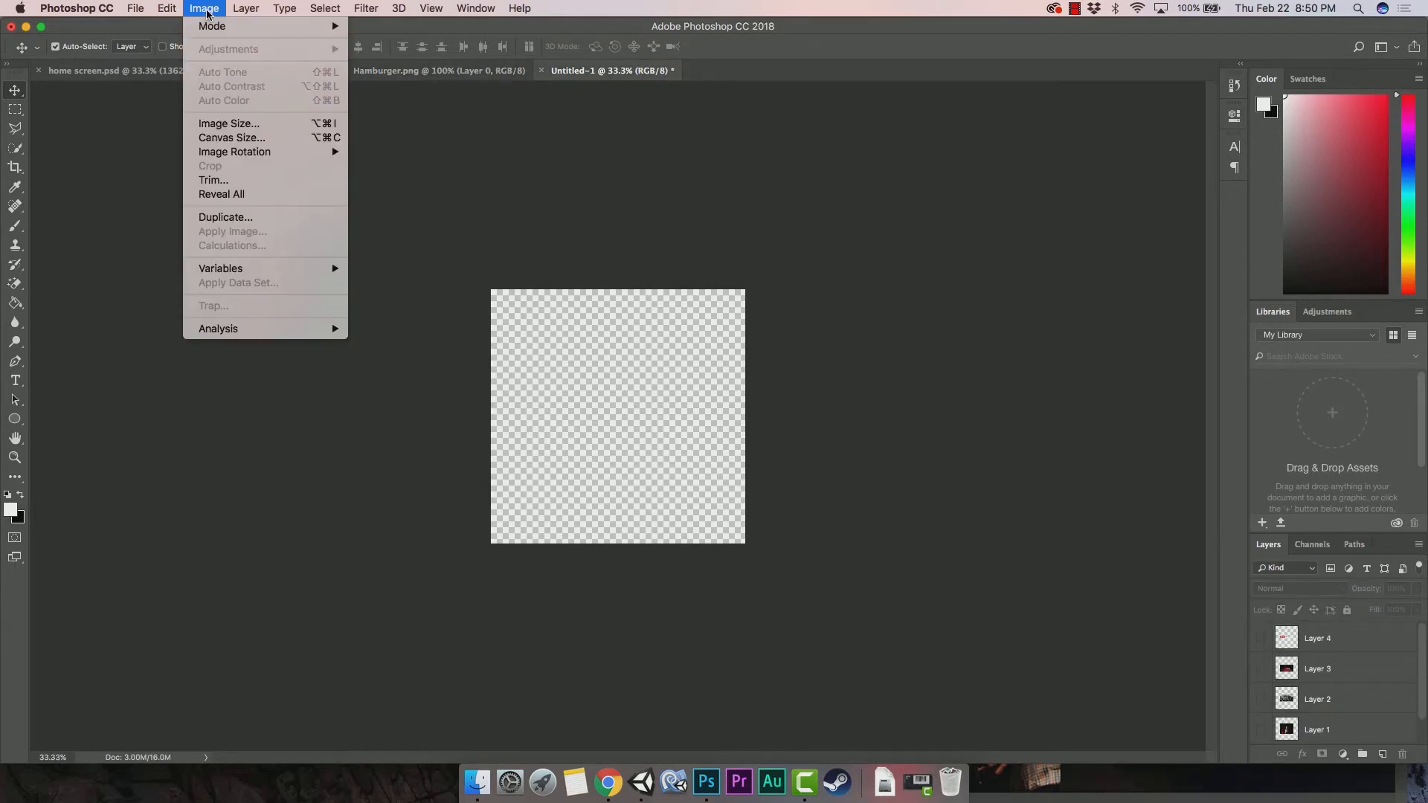
pyautogui.click(229, 123)
pyautogui.click(638, 261)
pyautogui.doubleClick(638, 261)
pyautogui.write('21')
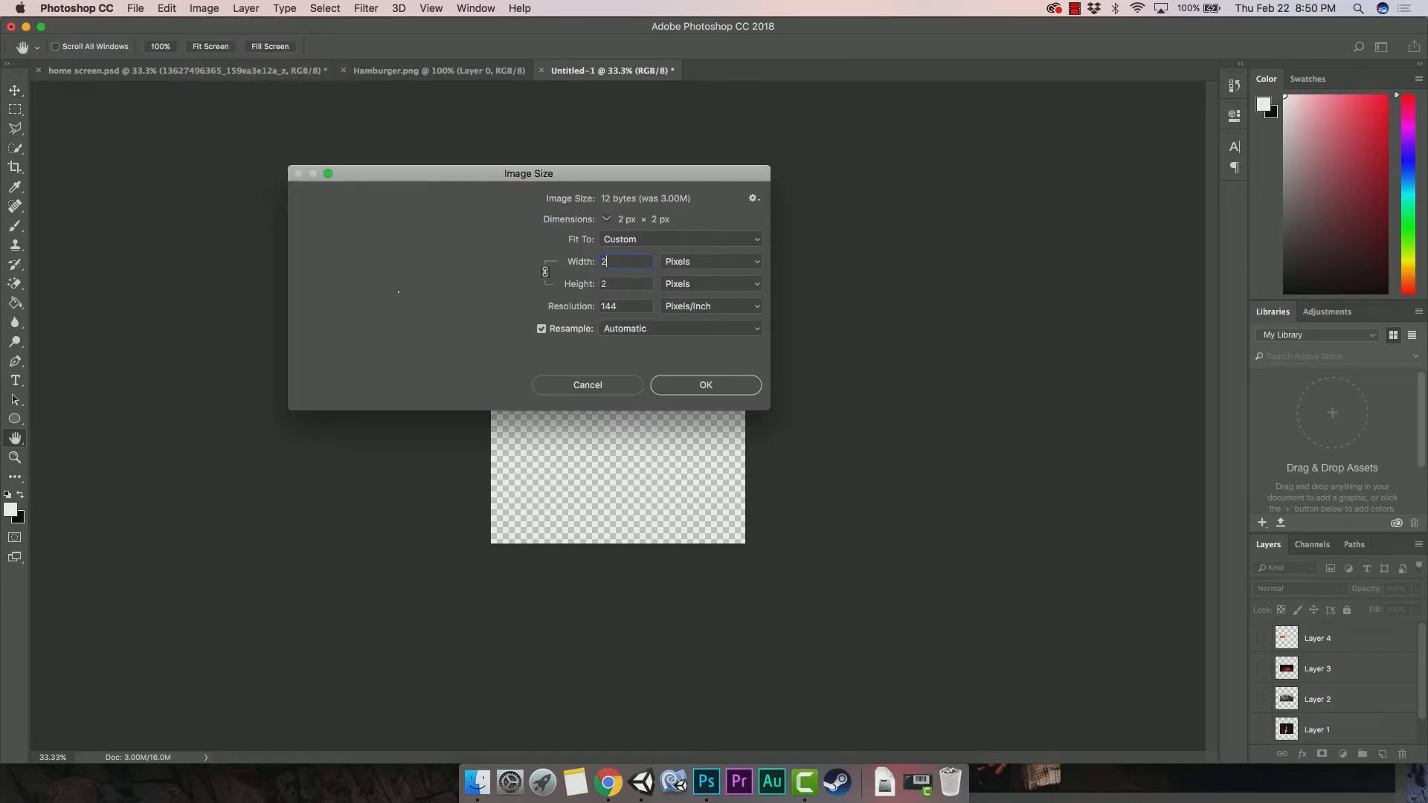
pyautogui.press('BackSpace')
pyautogui.press('BackSpace')
pyautogui.write('512')
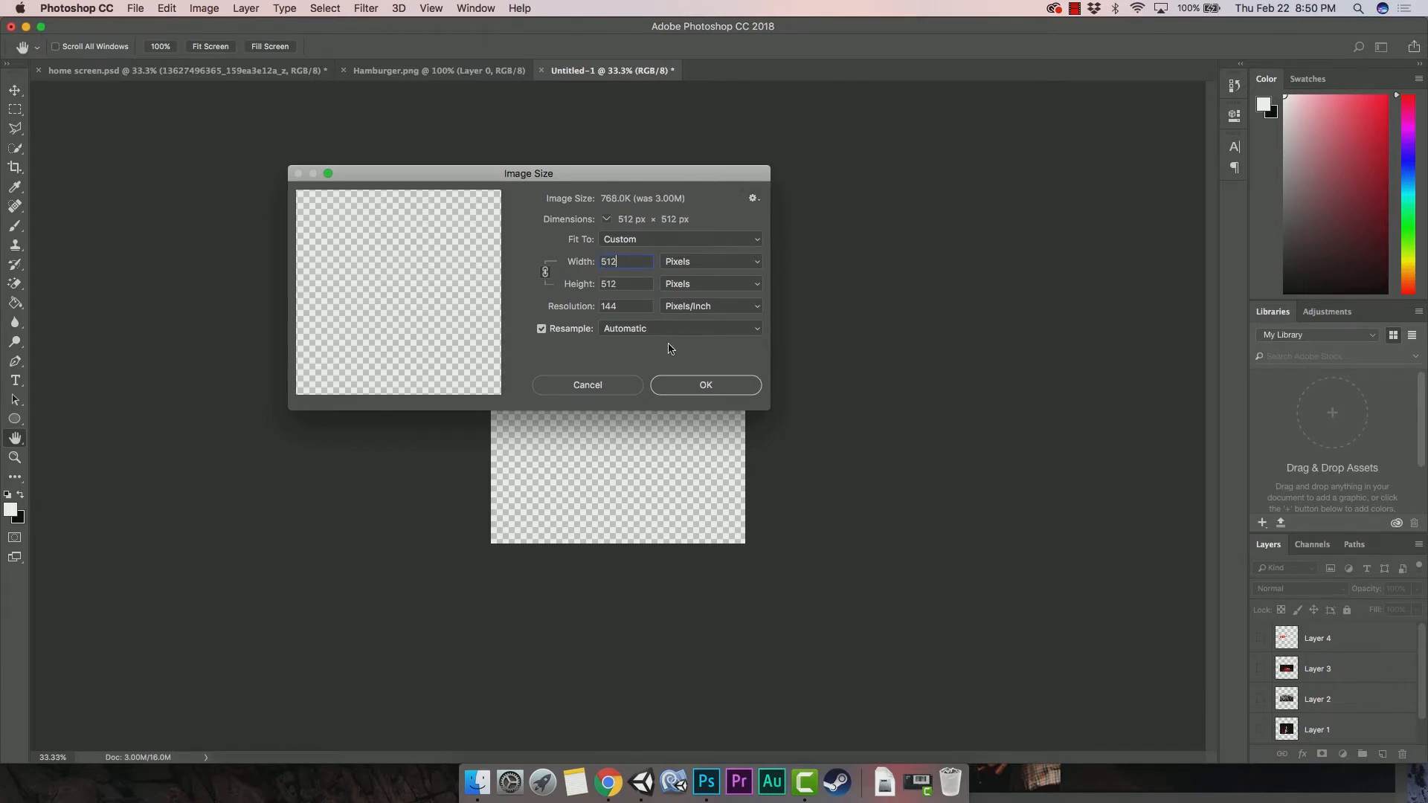
pyautogui.click(691, 392)
# Copy the hamburger icon from Hamburger.png into Untitled-1 and place it at the canvas centre.
pyautogui.click(411, 70)
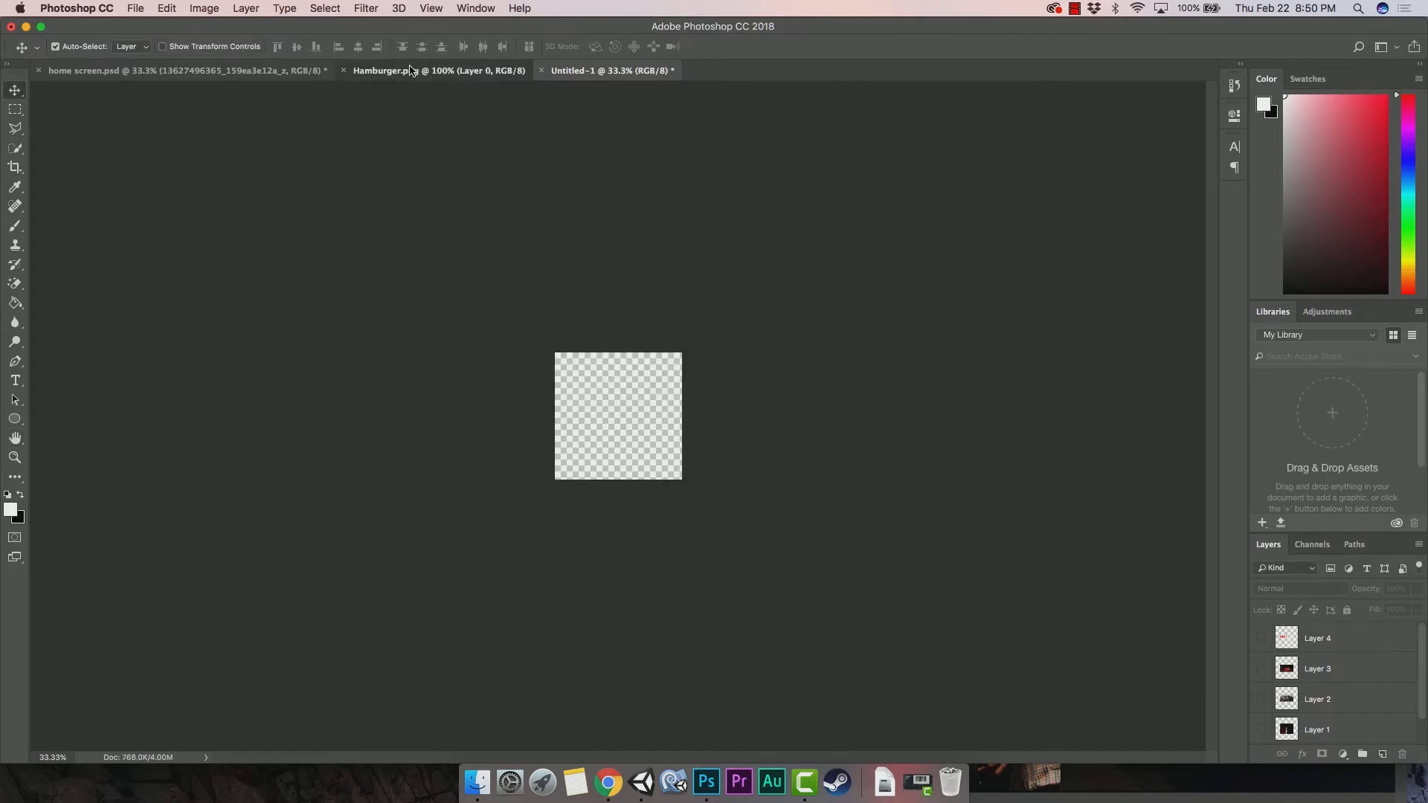
pyautogui.moveTo(416, 70); pyautogui.dragTo(593, 355)
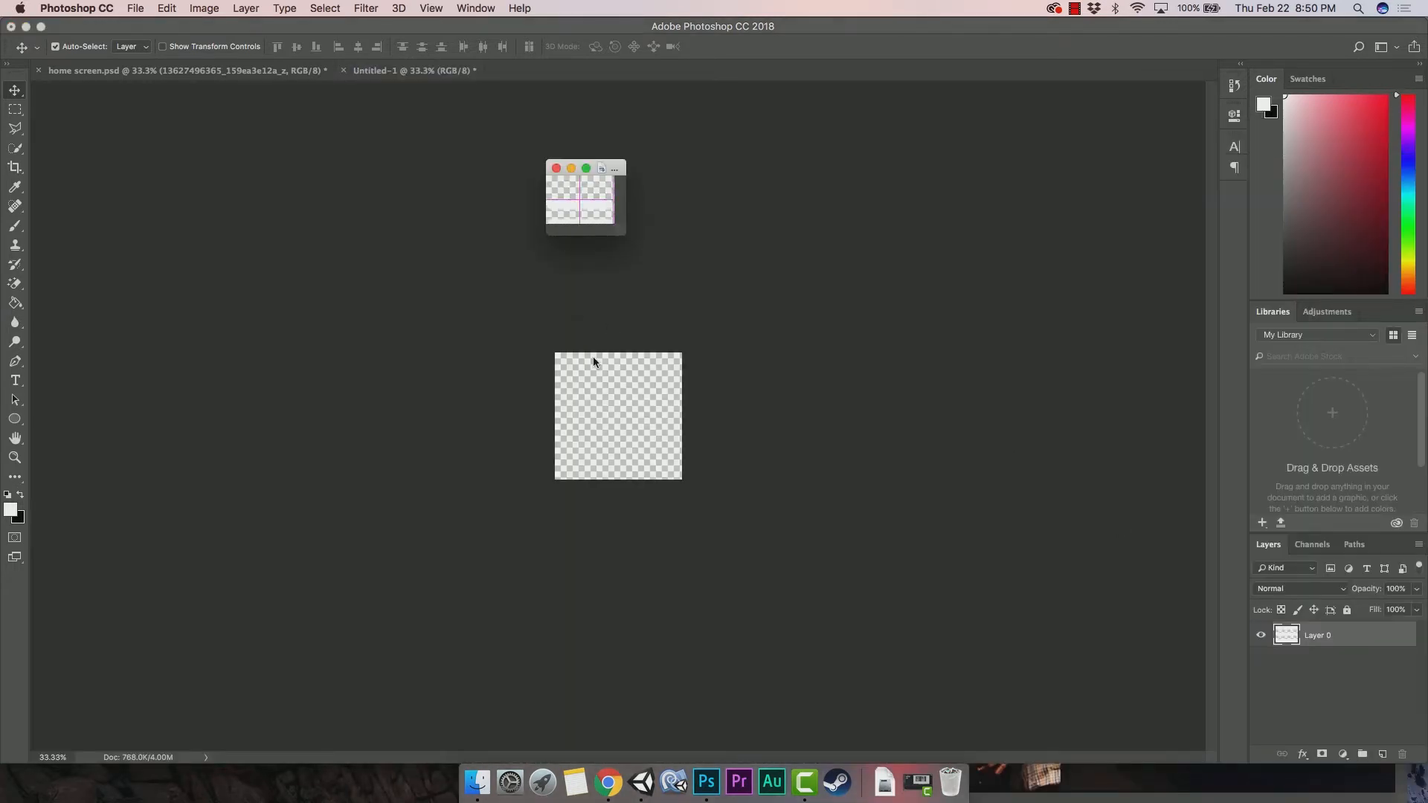
pyautogui.moveTo(611, 432)
pyautogui.mouseDown()
pyautogui.moveTo(605, 415)
pyautogui.moveTo(623, 418)
pyautogui.moveTo(623, 405)
pyautogui.moveTo(627, 417)
pyautogui.mouseUp()
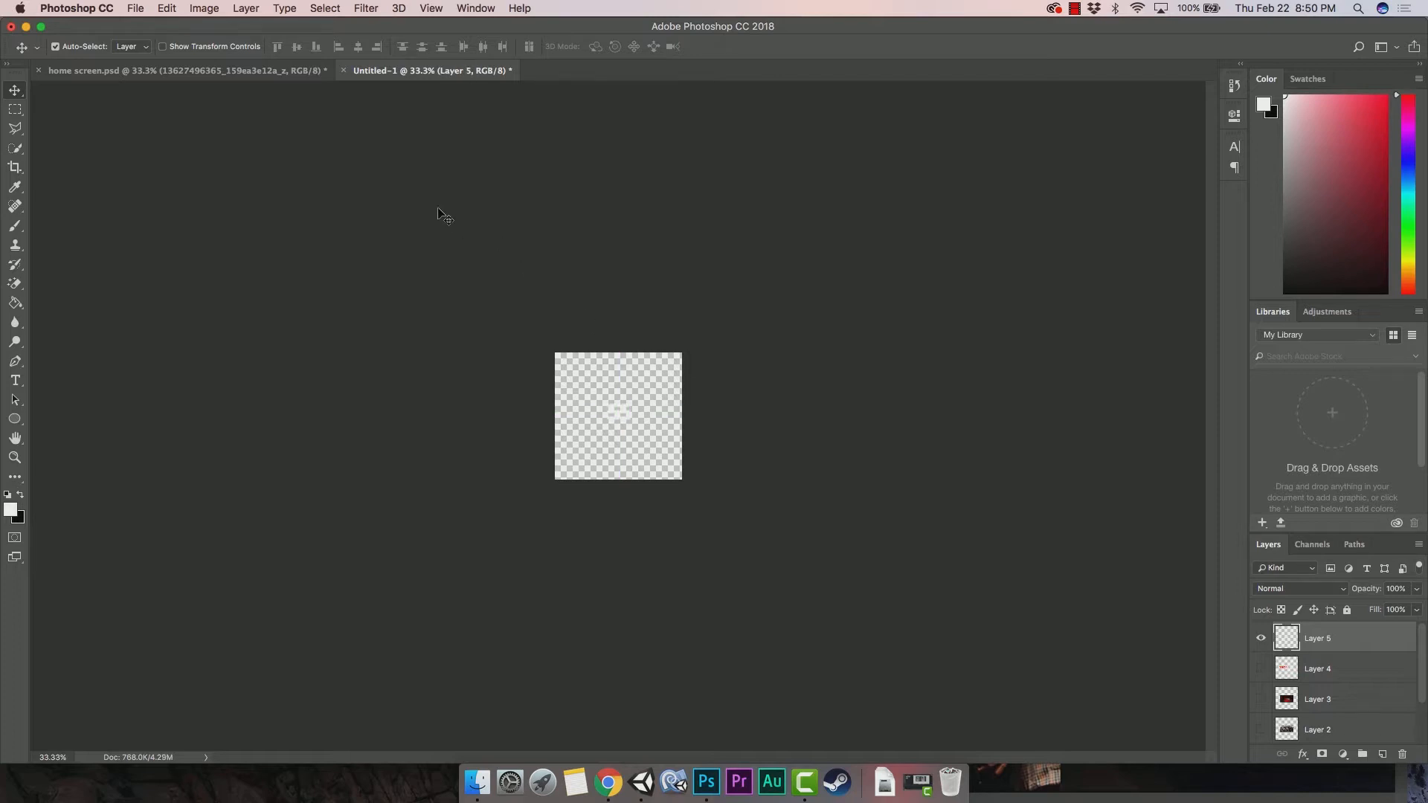
# Save the hamburger canvas to App_Assets as a PNG named Hambuger_Top_Left, using the large file size option.
pyautogui.click(137, 9)
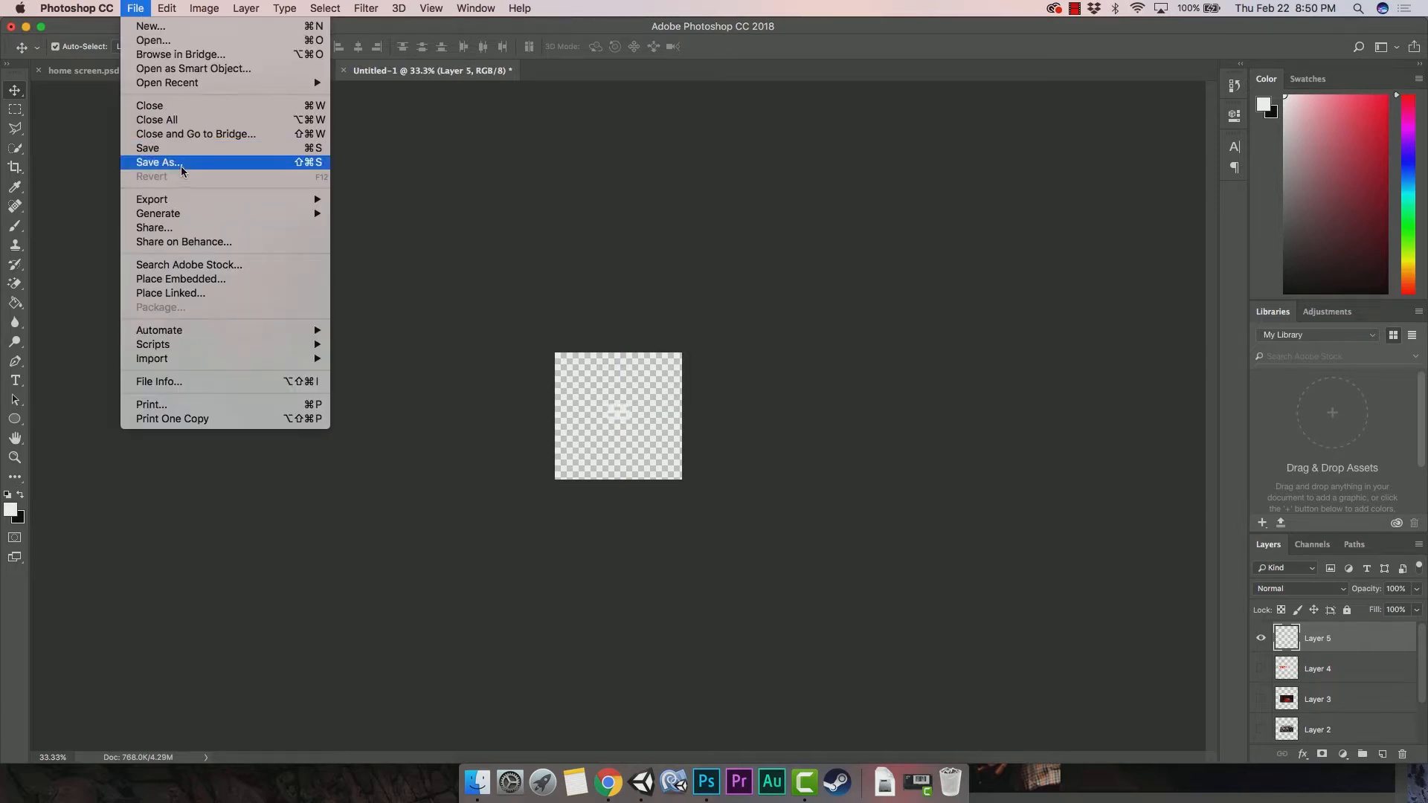
pyautogui.click(181, 163)
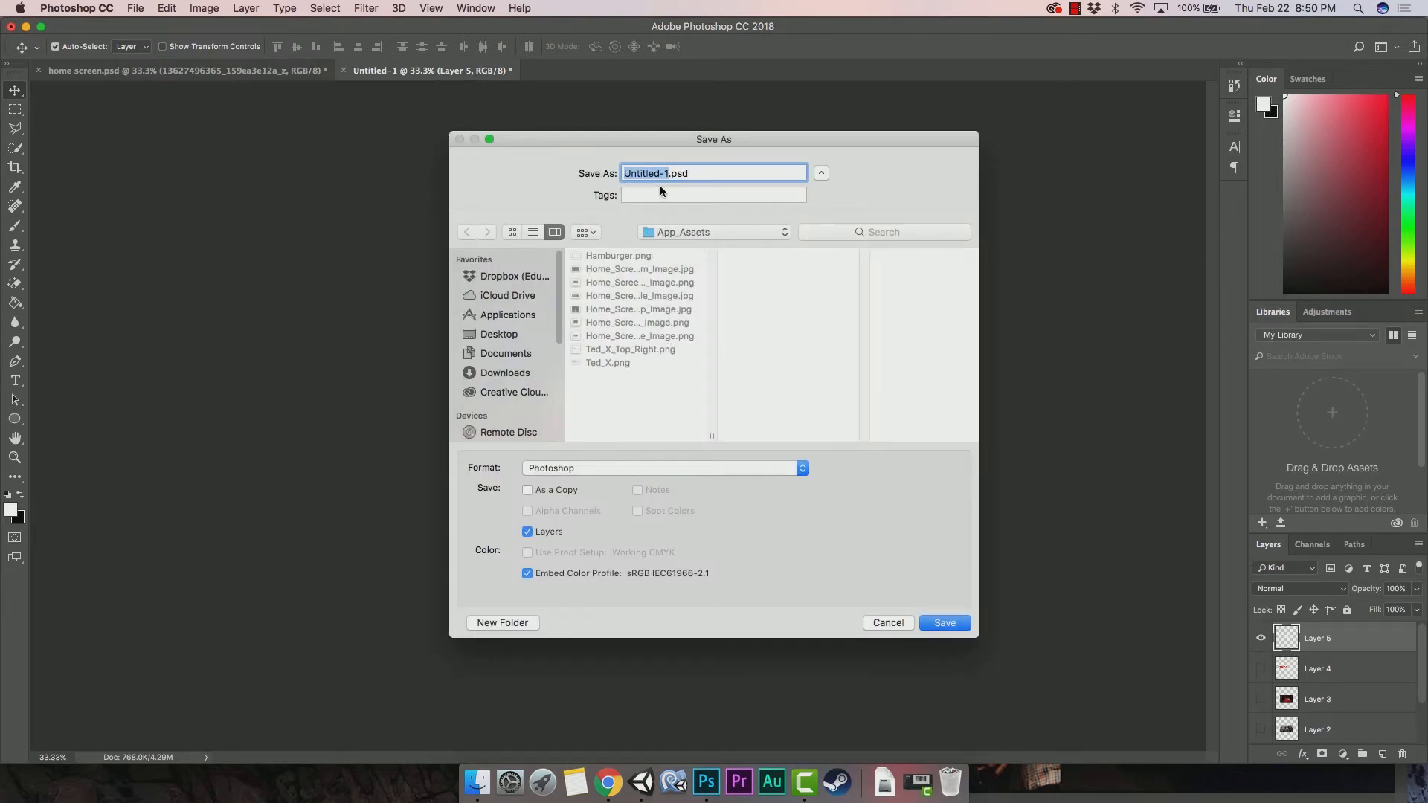
pyautogui.write('Hambuger')
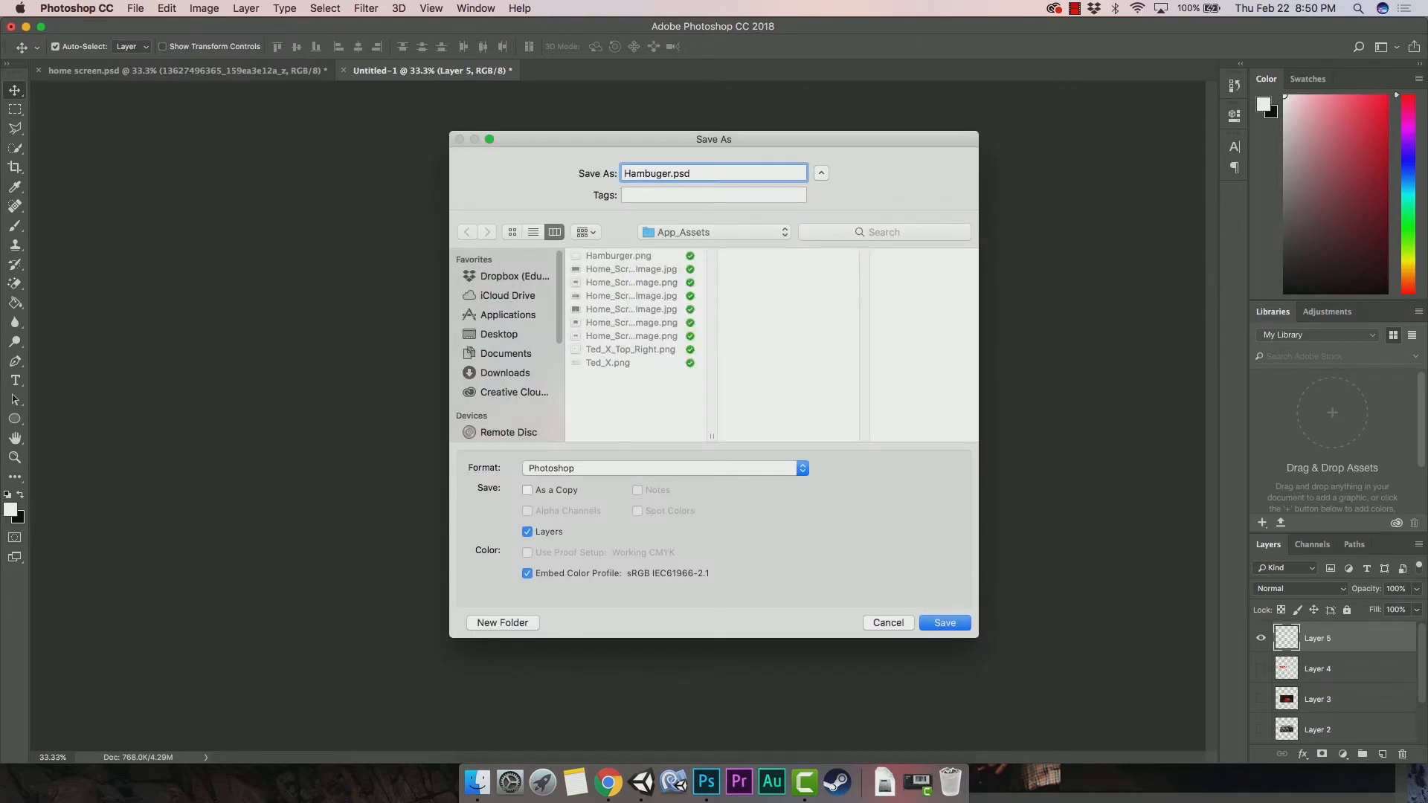
pyautogui.write('_Top_Left')
pyautogui.click(595, 475)
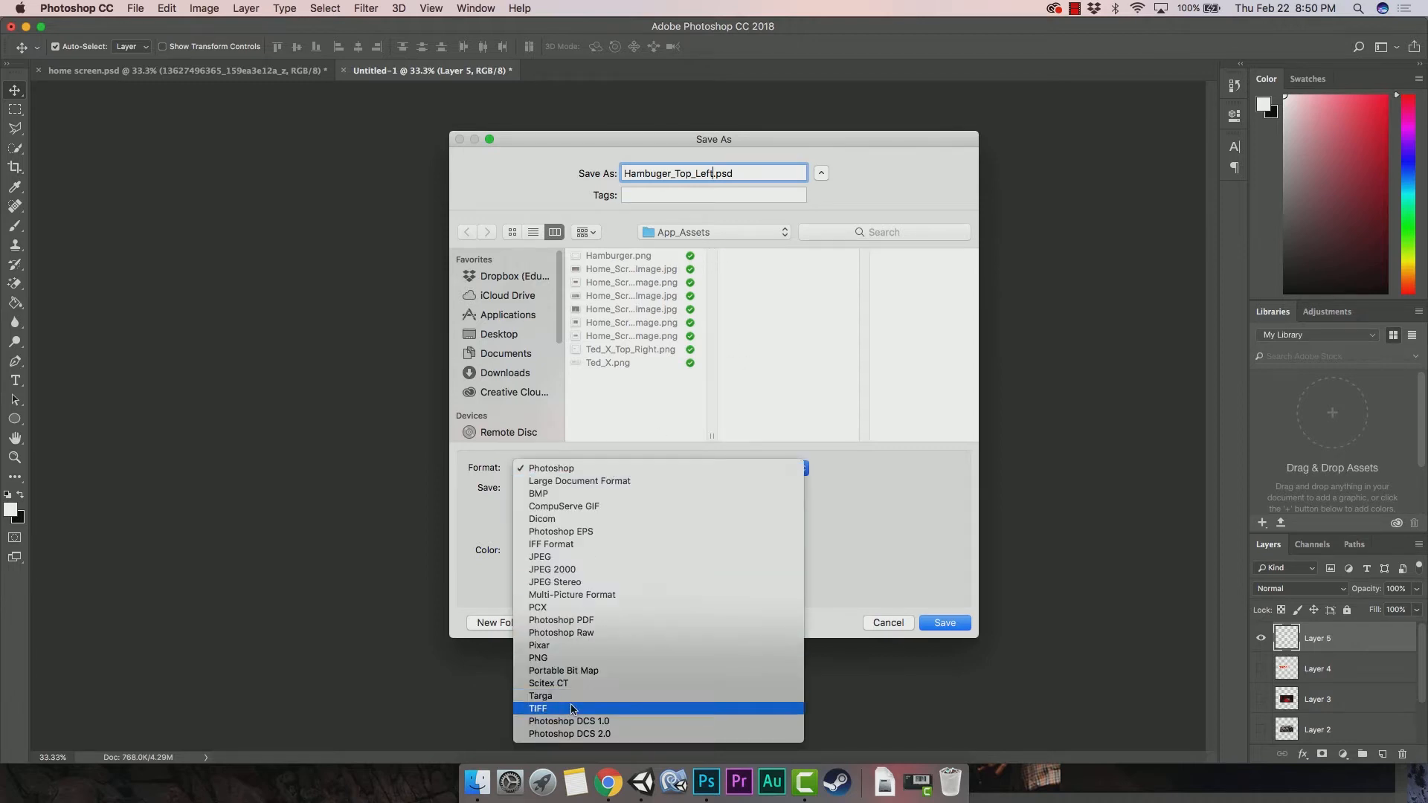
pyautogui.click(571, 657)
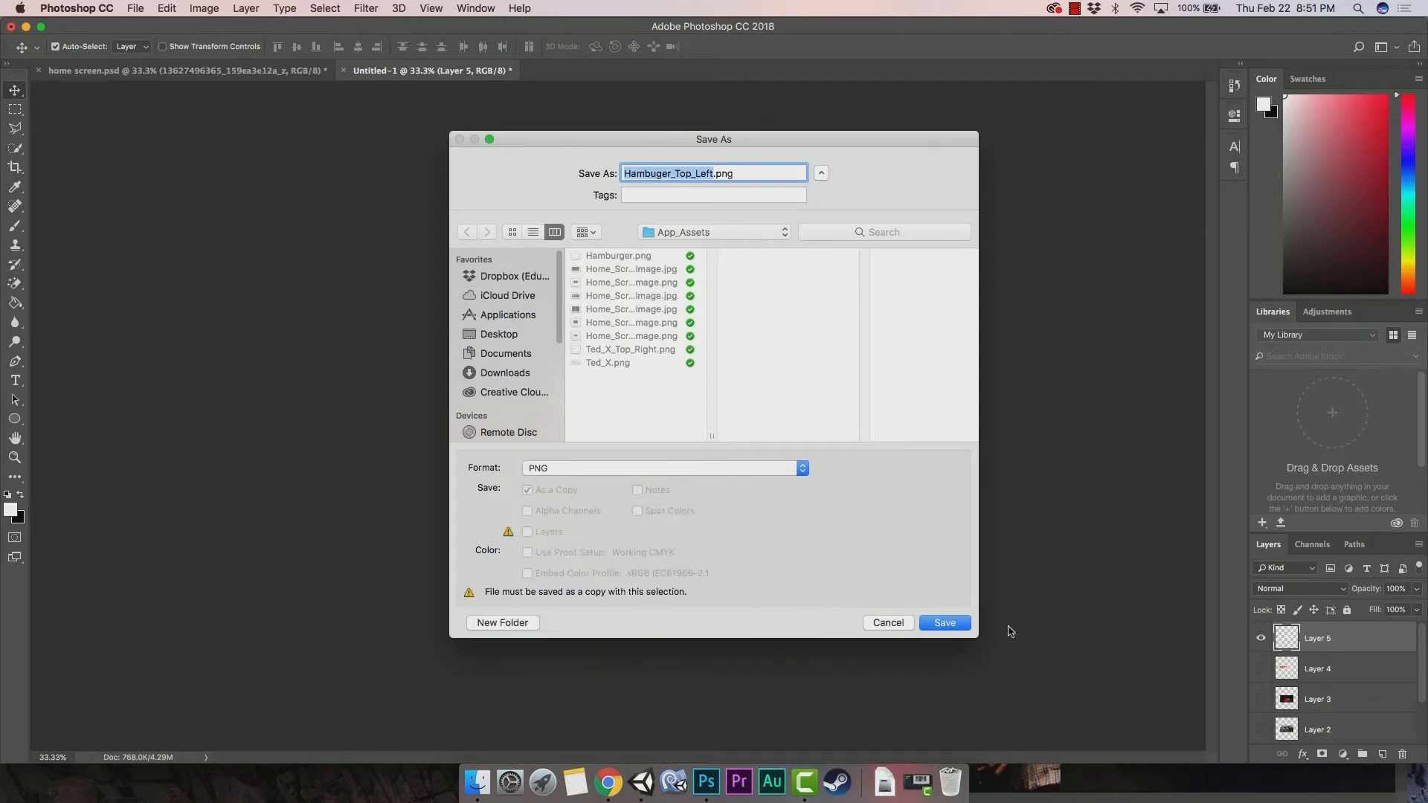
pyautogui.click(944, 623)
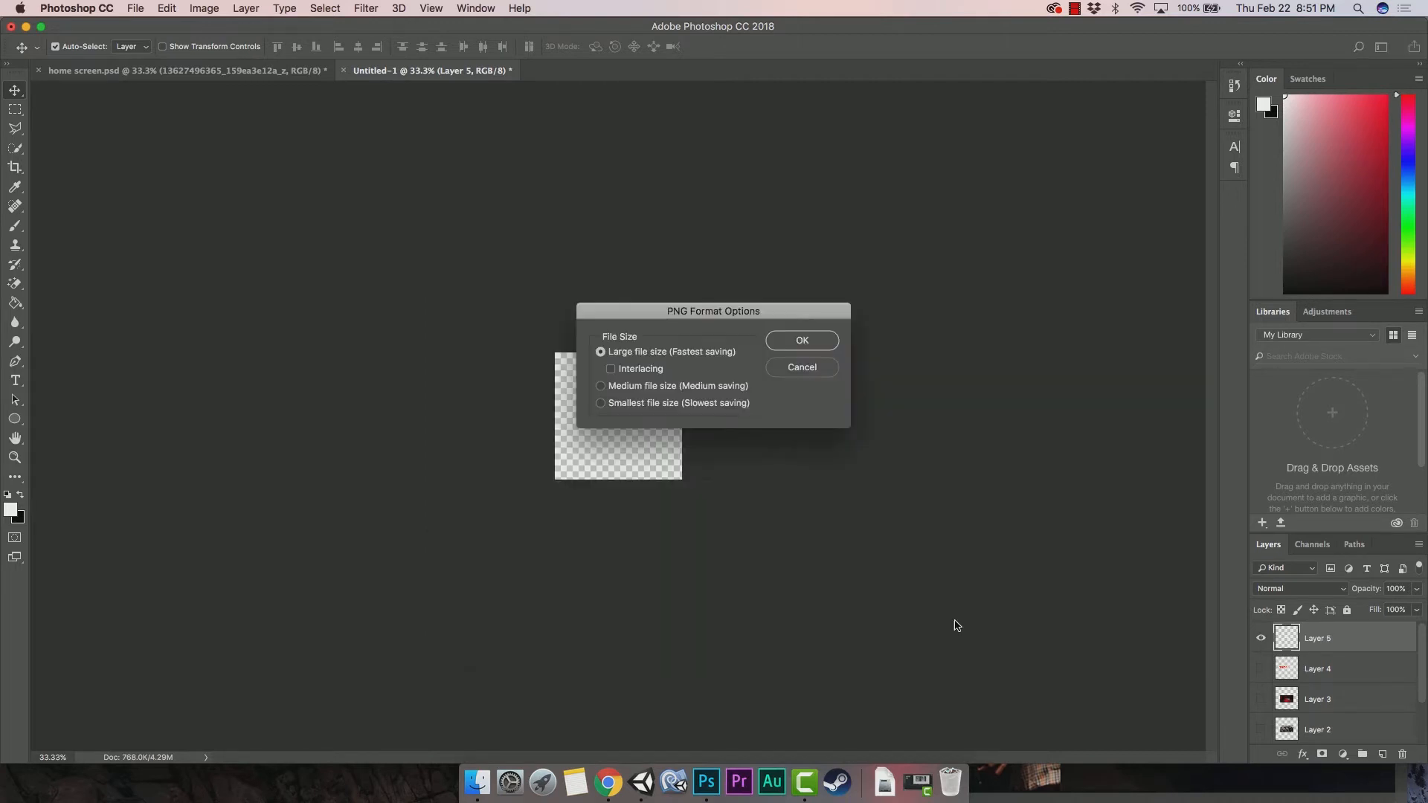
pyautogui.click(805, 342)
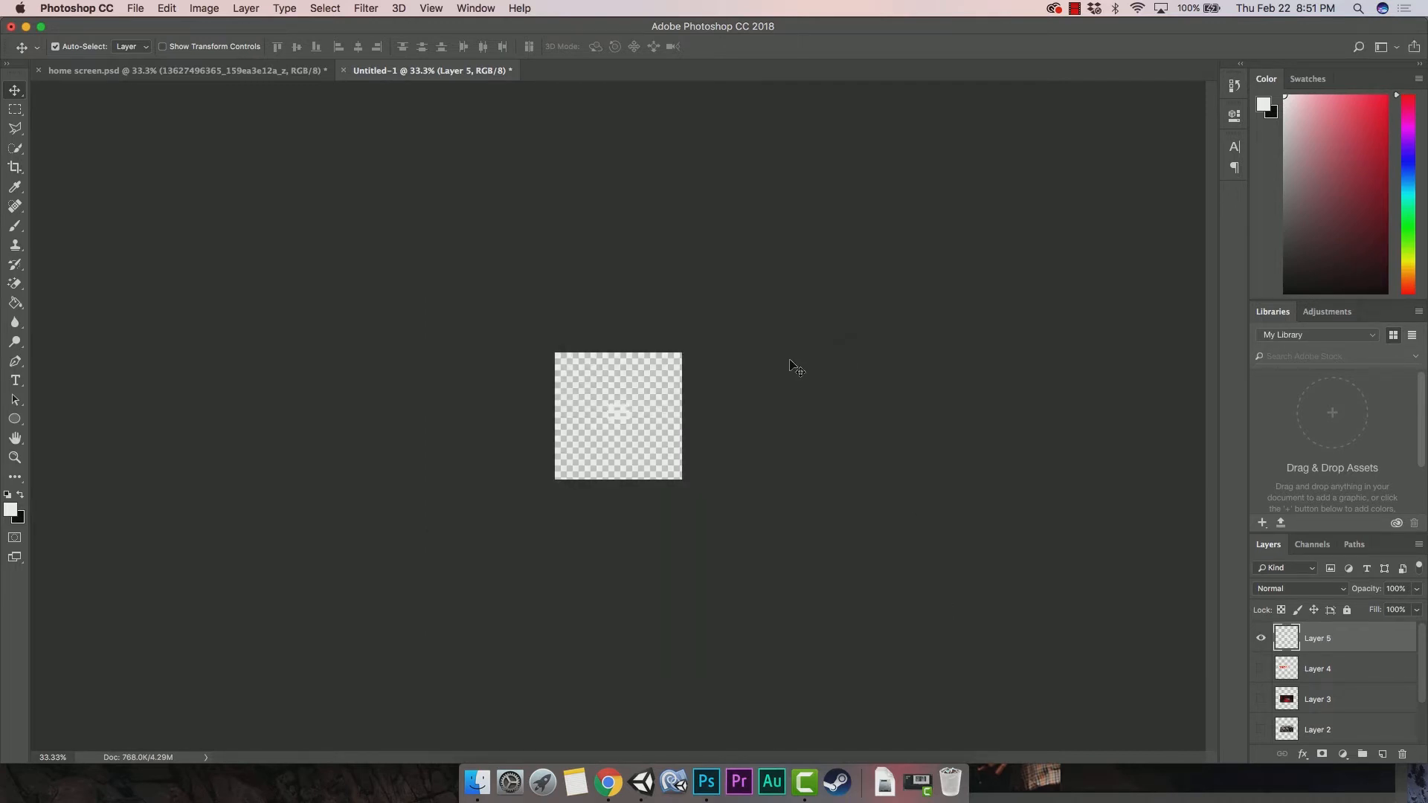
# Preview the exported images in the App_Assets folder in Finder and view the app's home screen mockup in Chrome.
pyautogui.click(479, 781)
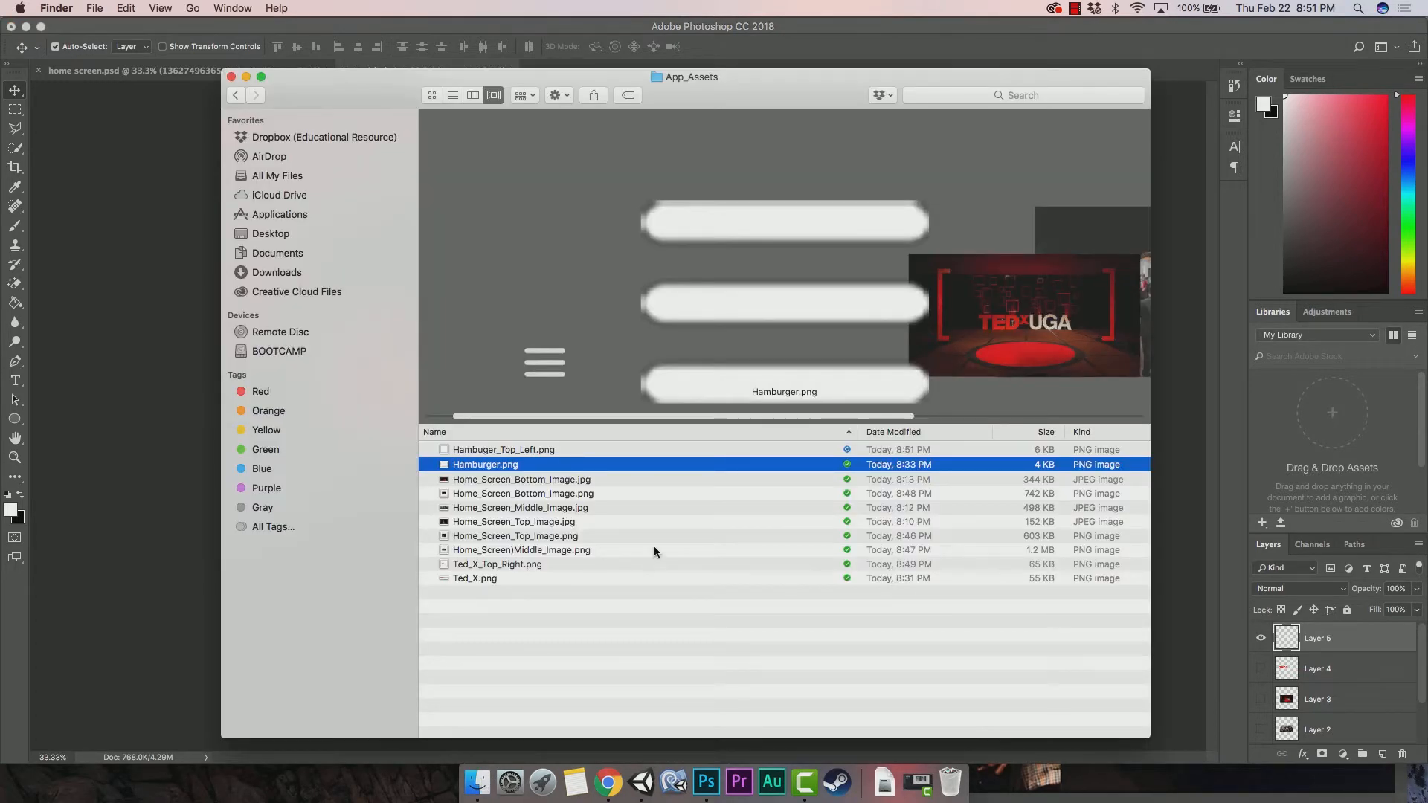
pyautogui.click(573, 513)
pyautogui.click(521, 459)
pyautogui.click(522, 451)
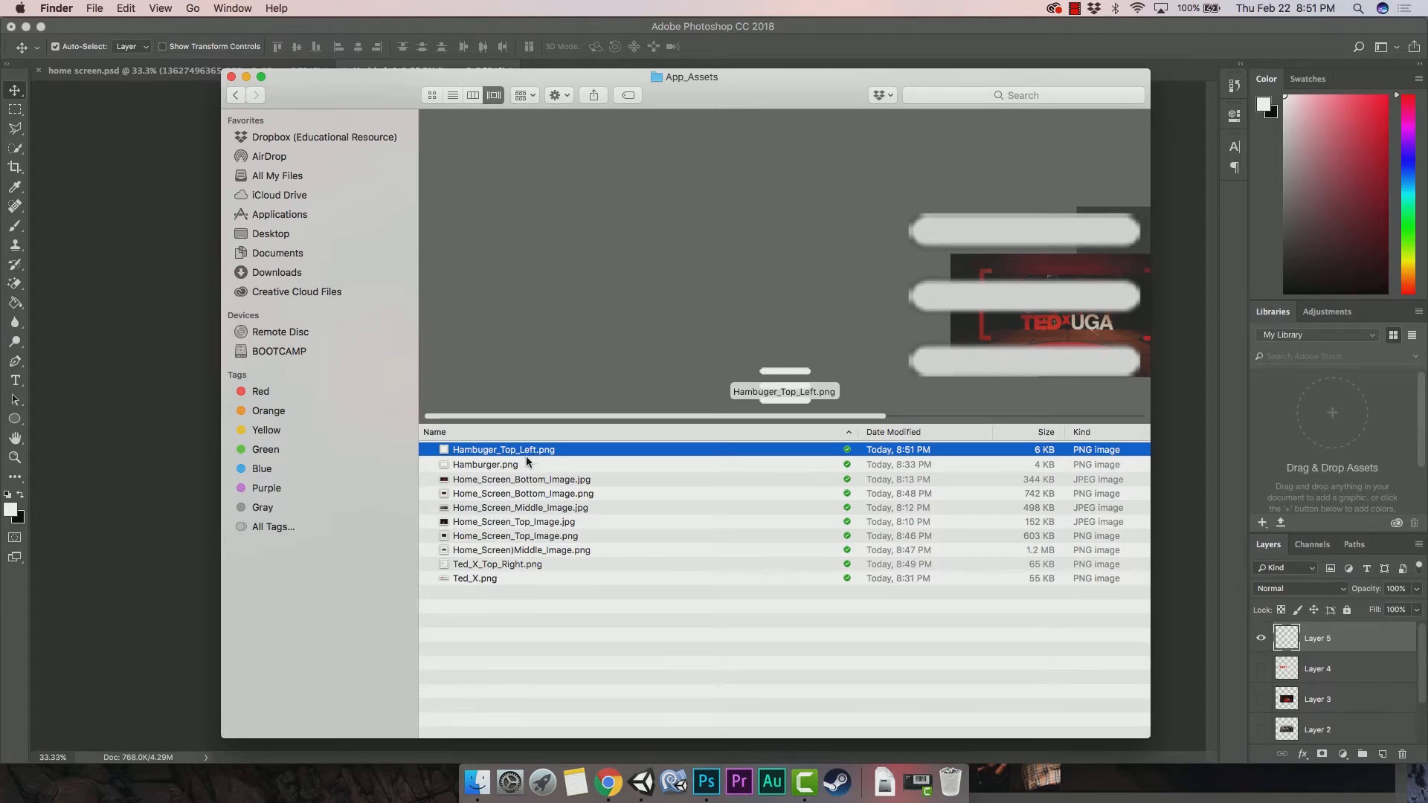
pyautogui.click(535, 479)
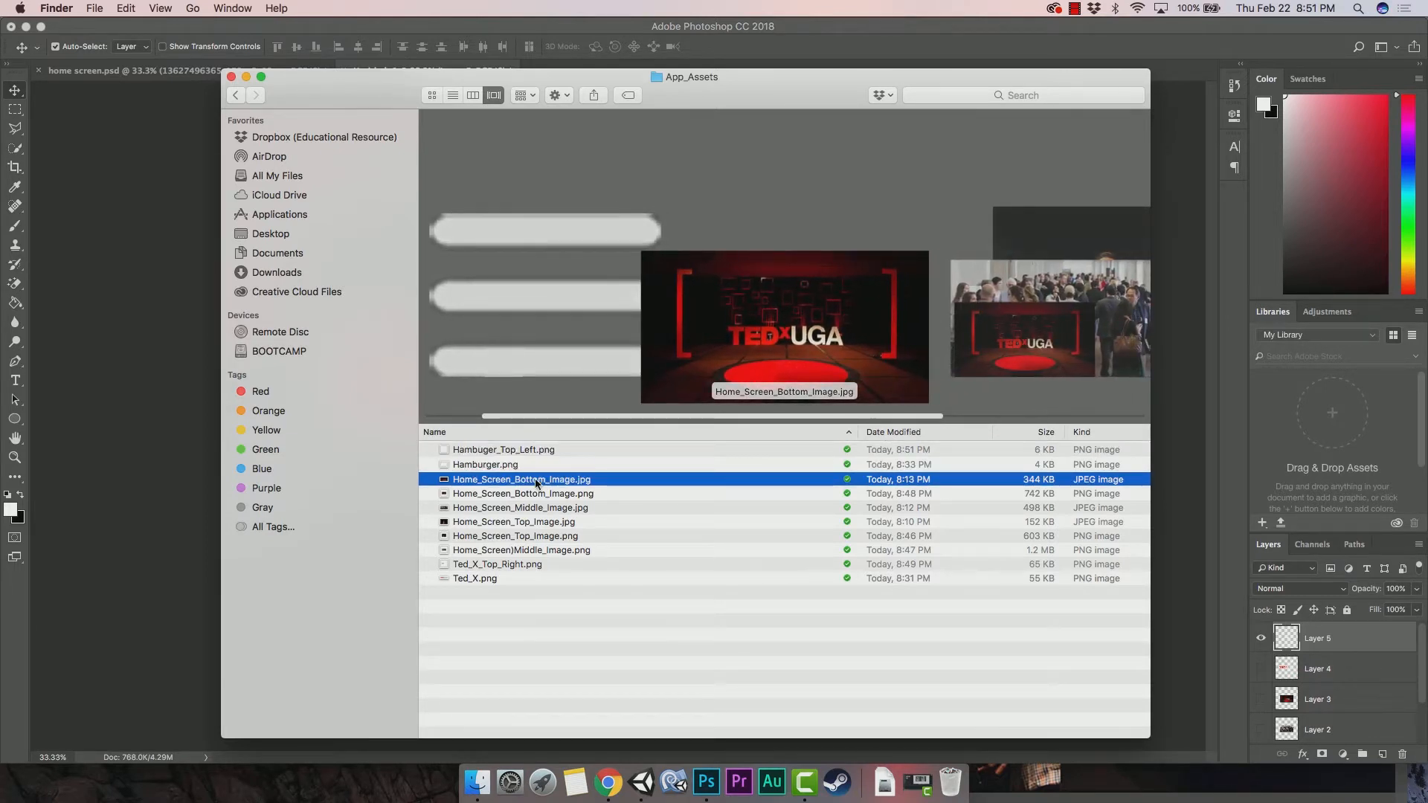
pyautogui.click(556, 494)
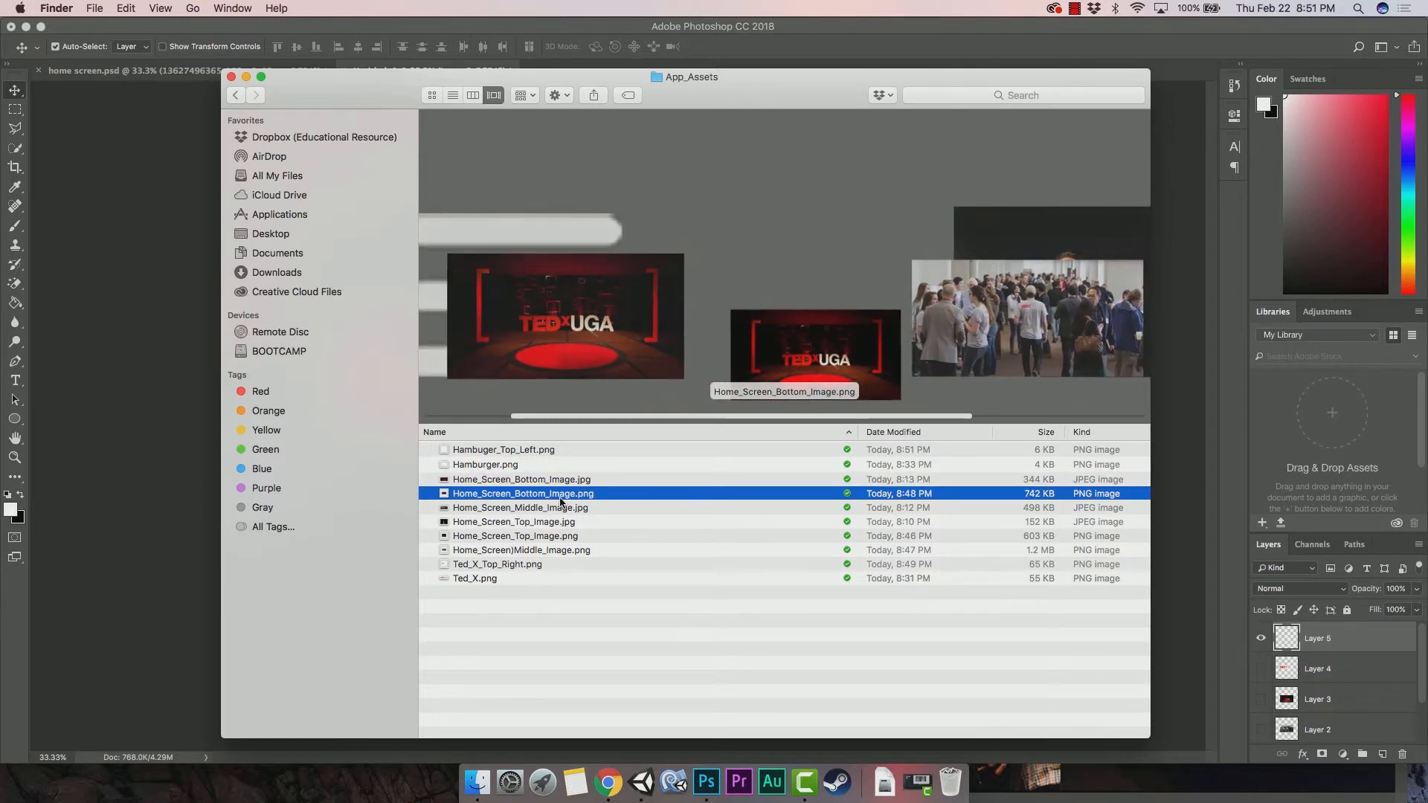
pyautogui.click(562, 509)
pyautogui.click(567, 522)
pyautogui.click(571, 536)
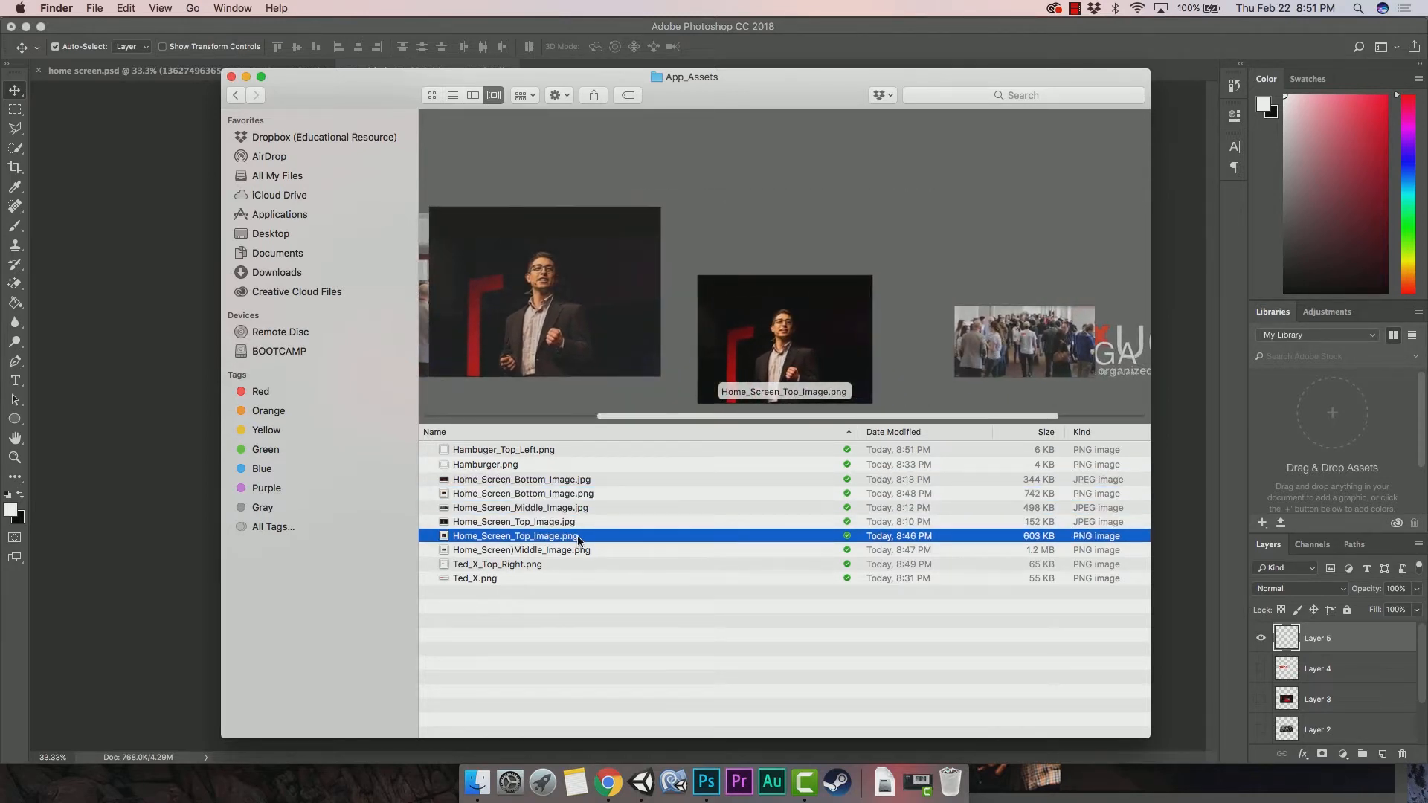
pyautogui.click(577, 550)
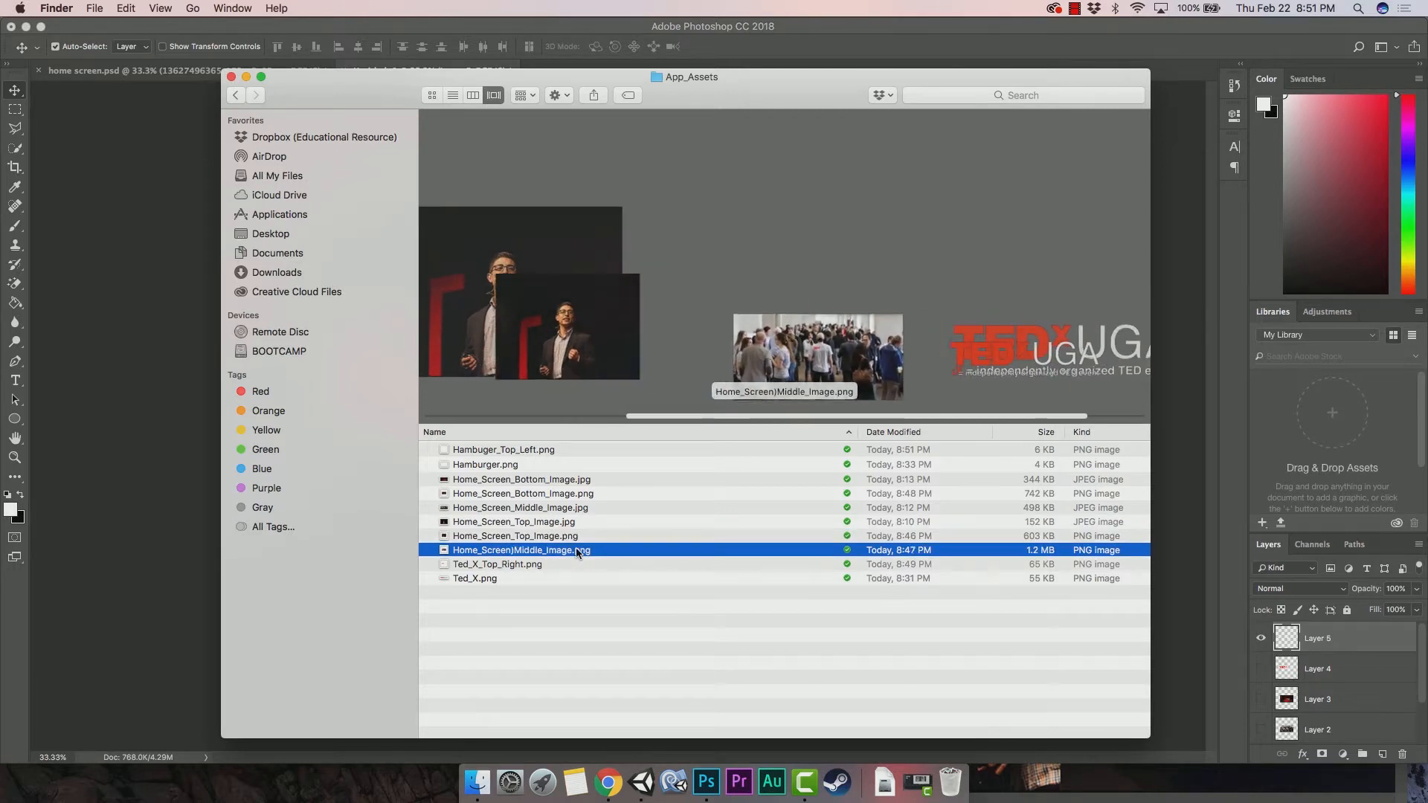
pyautogui.click(548, 565)
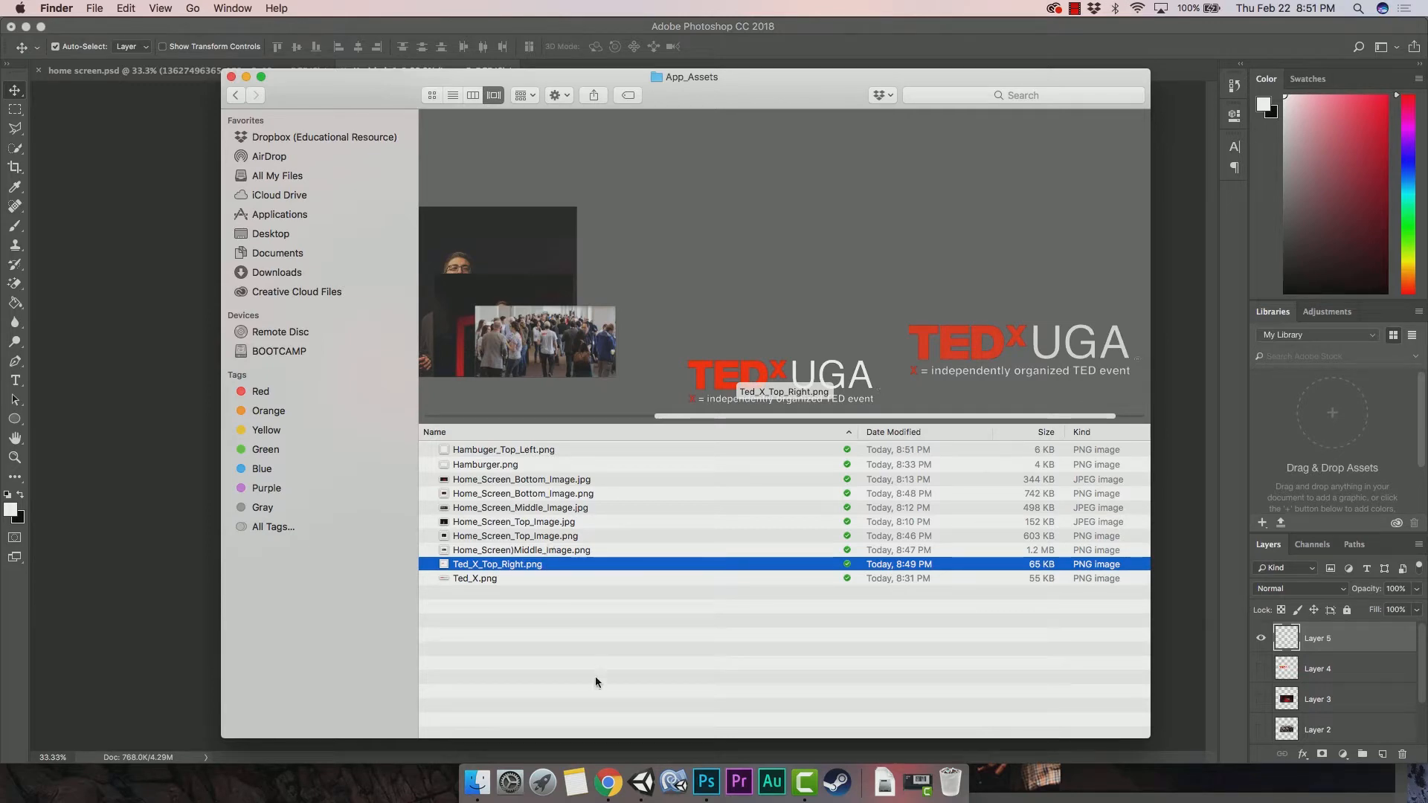
pyautogui.click(608, 782)
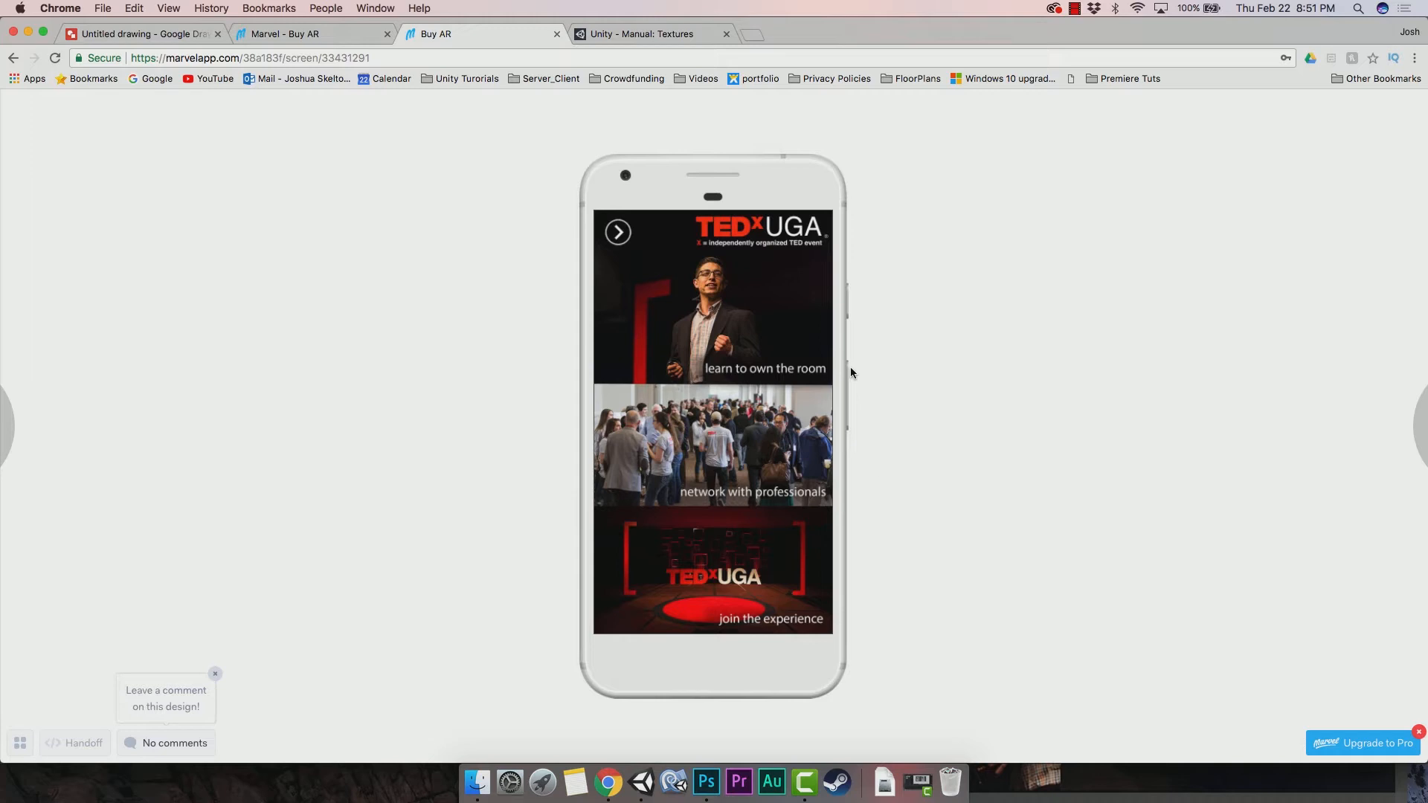
pyautogui.click(1053, 9)
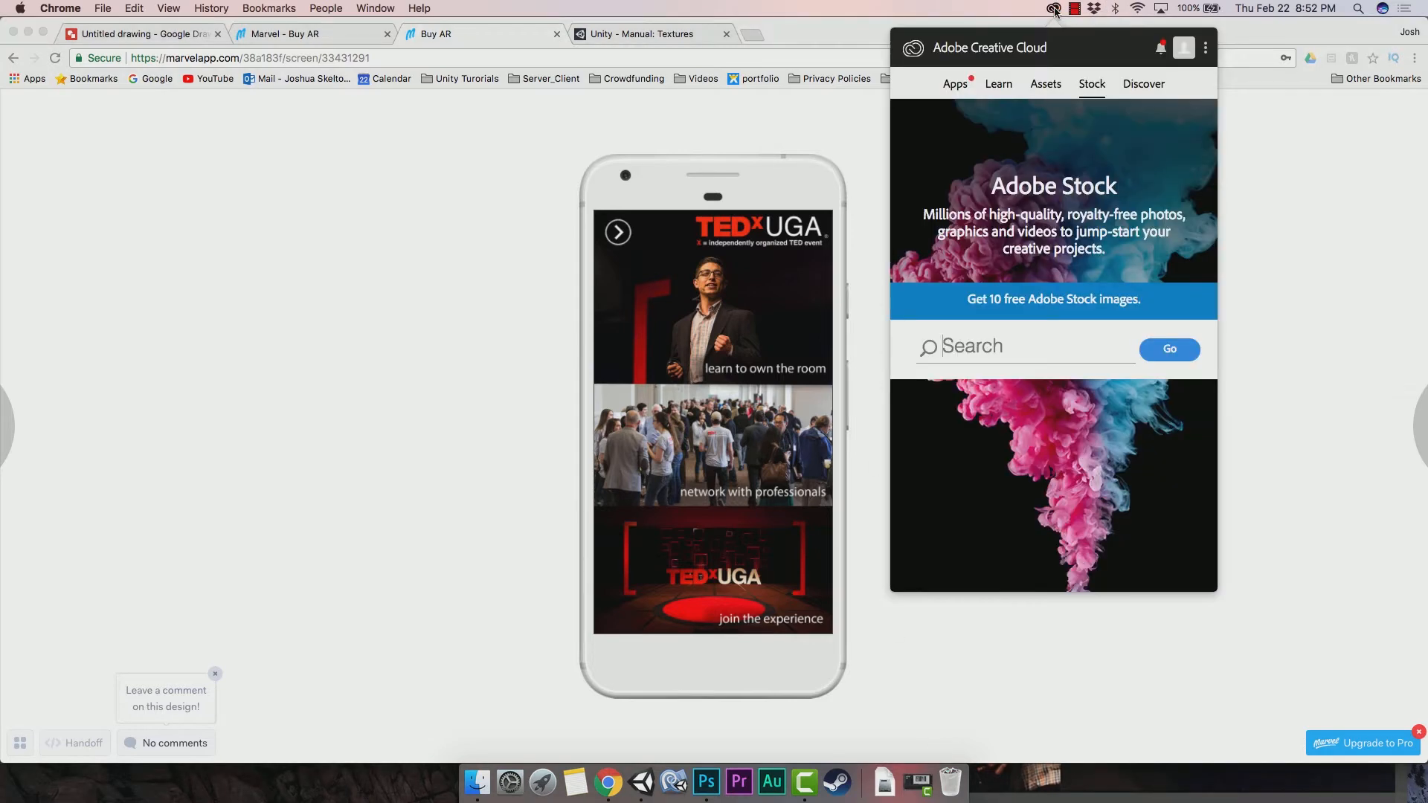
pyautogui.click(1075, 8)
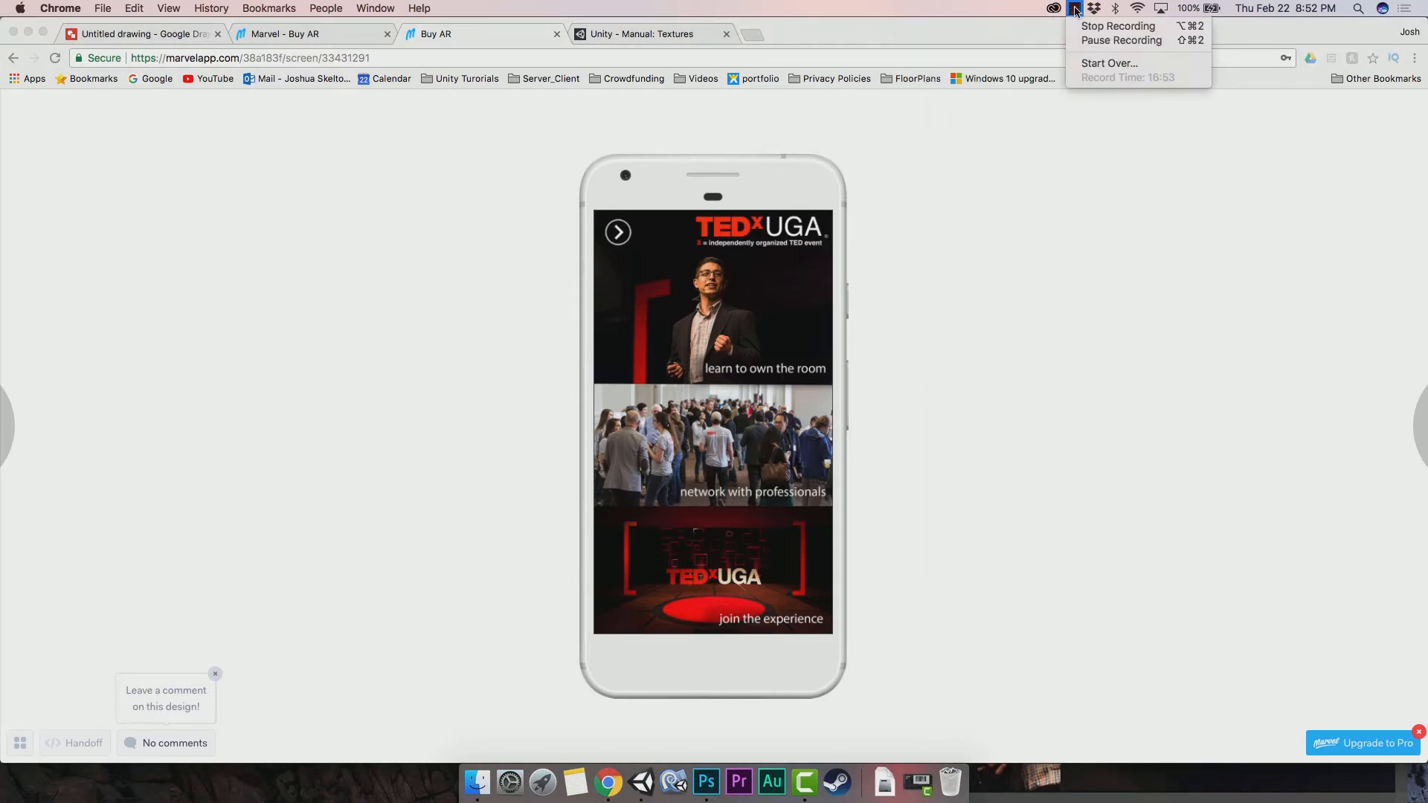
pyautogui.click(1108, 40)
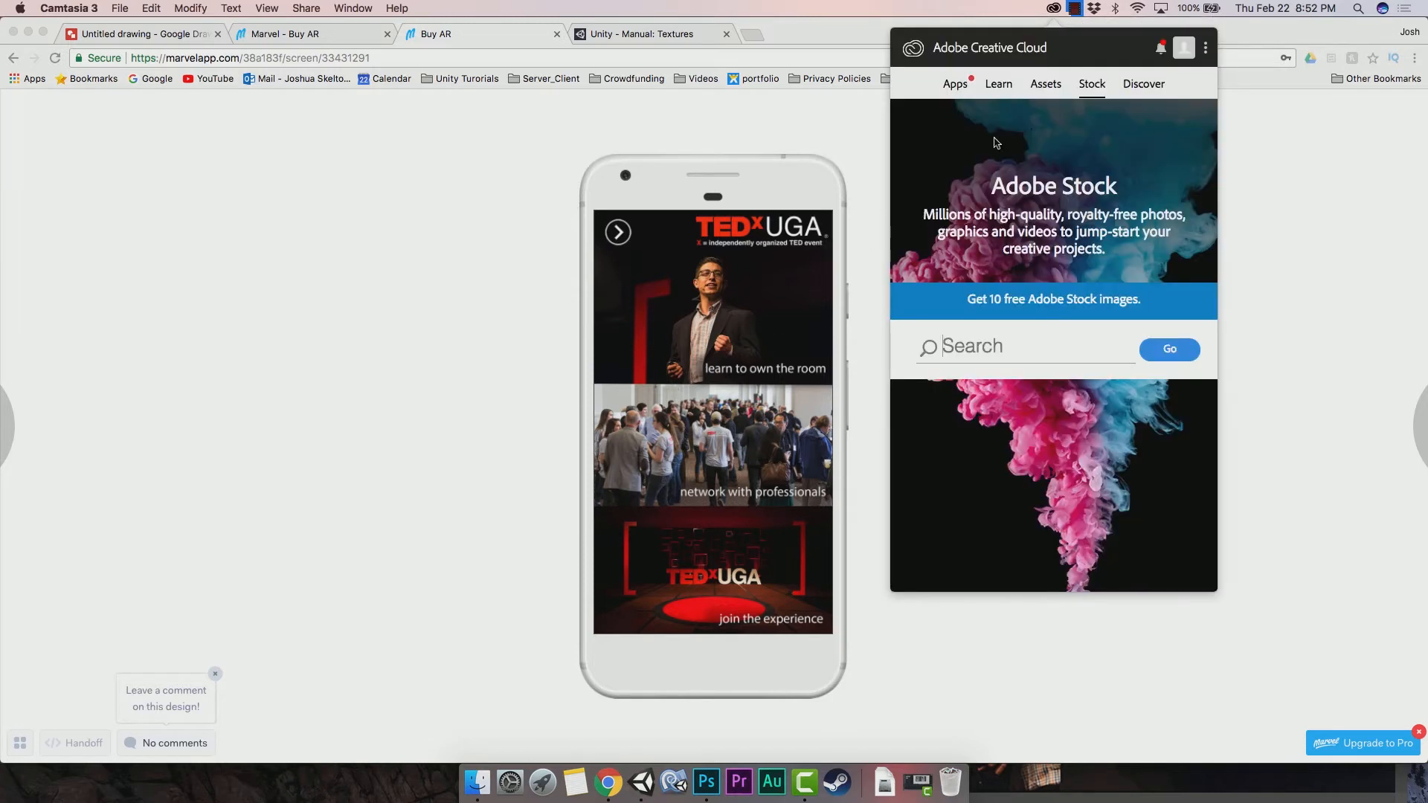
pyautogui.click(864, 31)
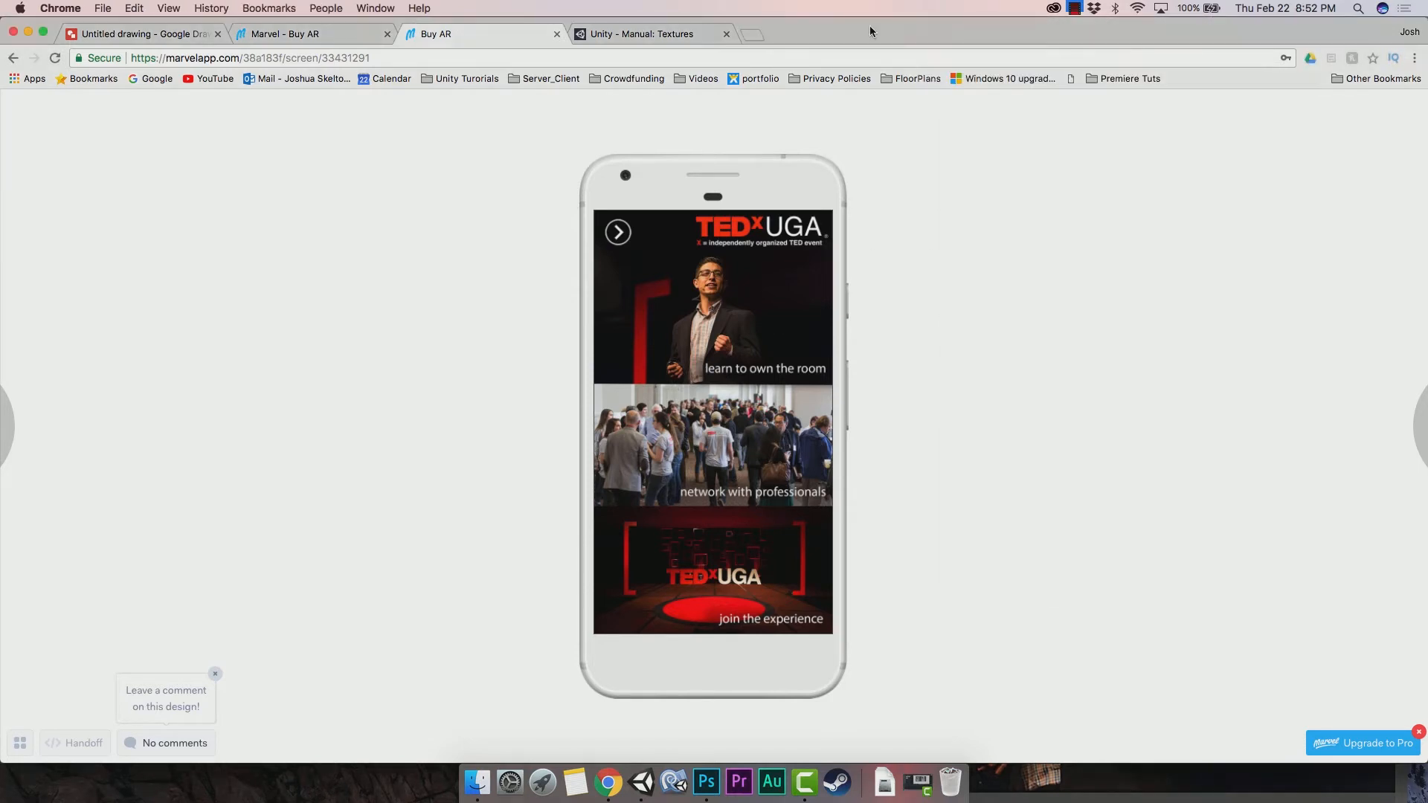
# Reposition the Finder window showing App_Assets so the Unity project's Assets folder stays visible beside it, and return to Unity.
pyautogui.click(480, 791)
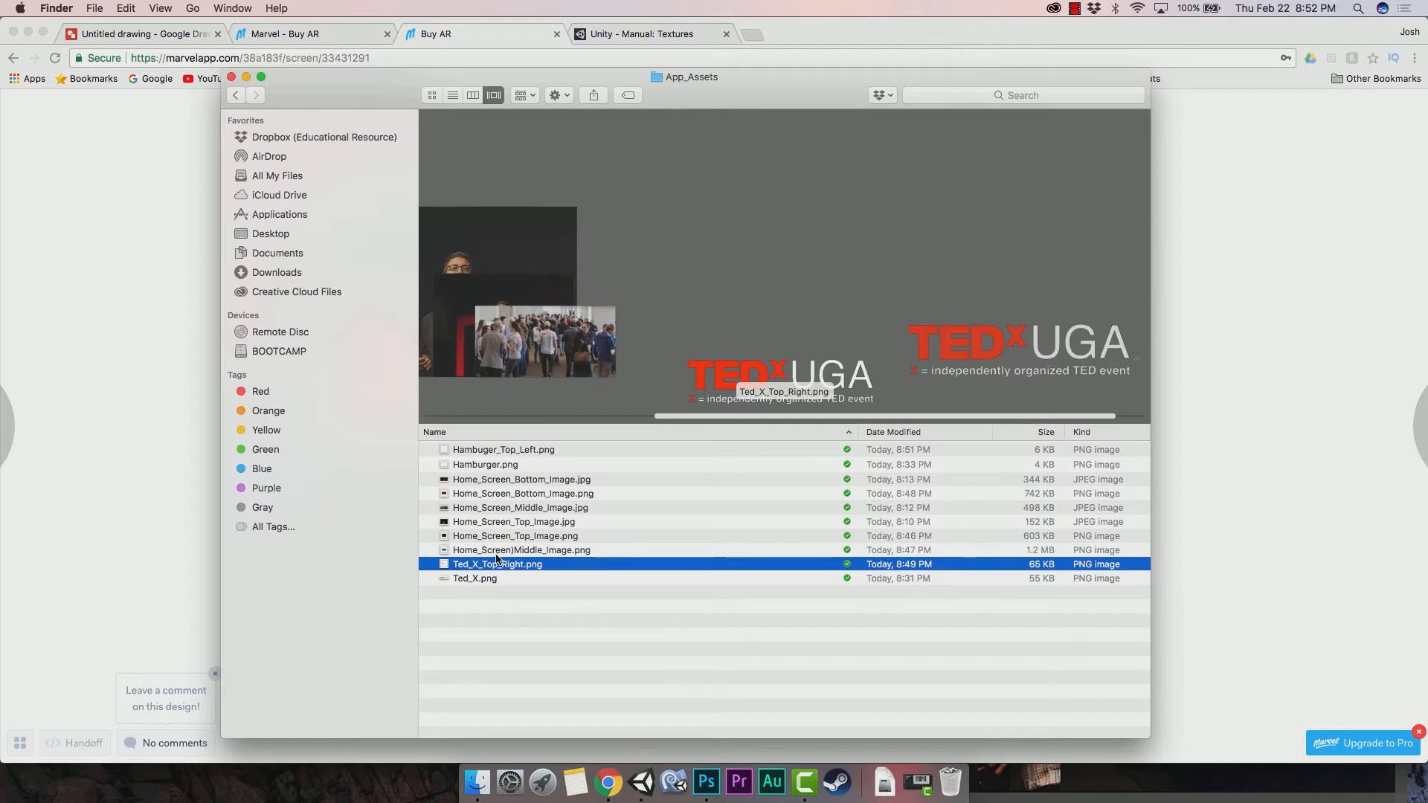
pyautogui.click(643, 782)
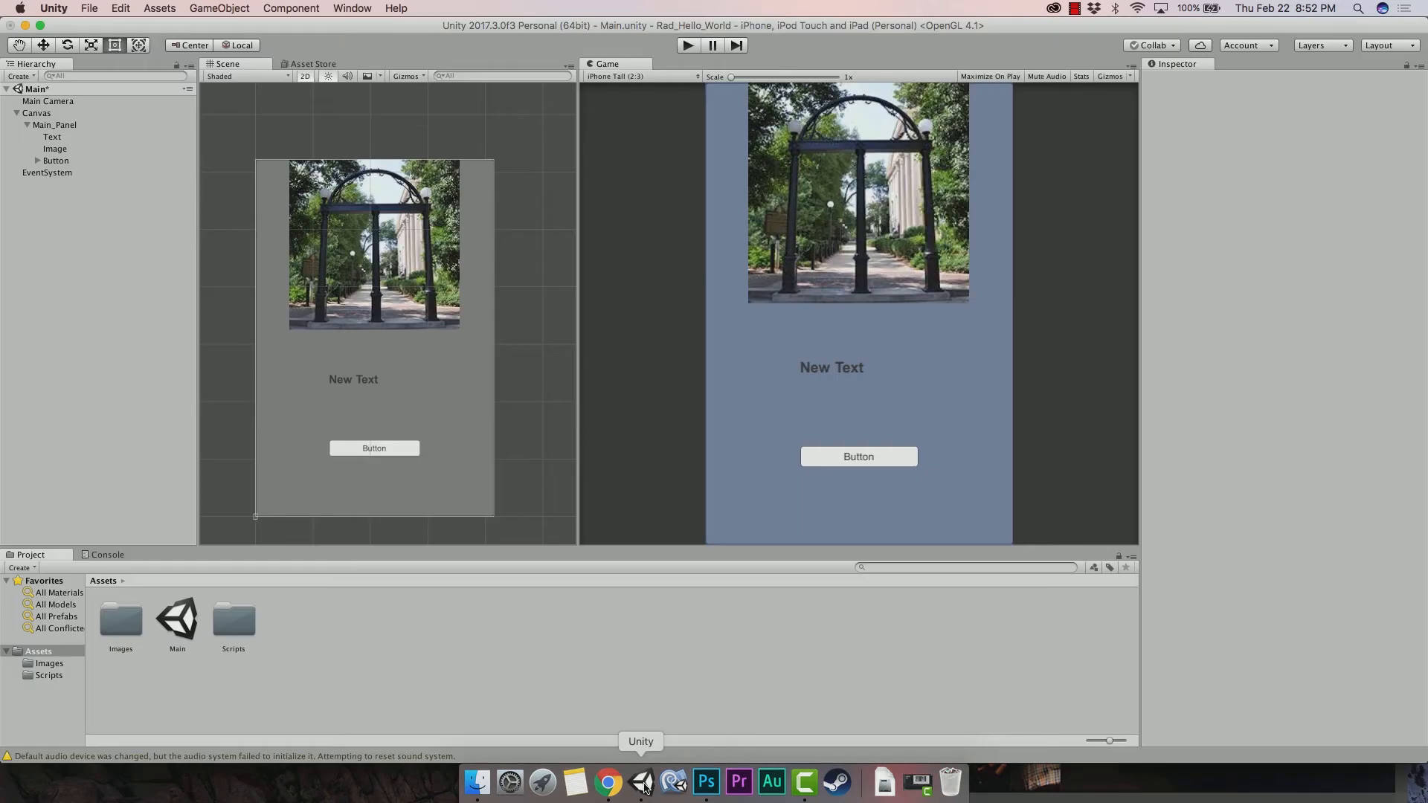
pyautogui.click(478, 782)
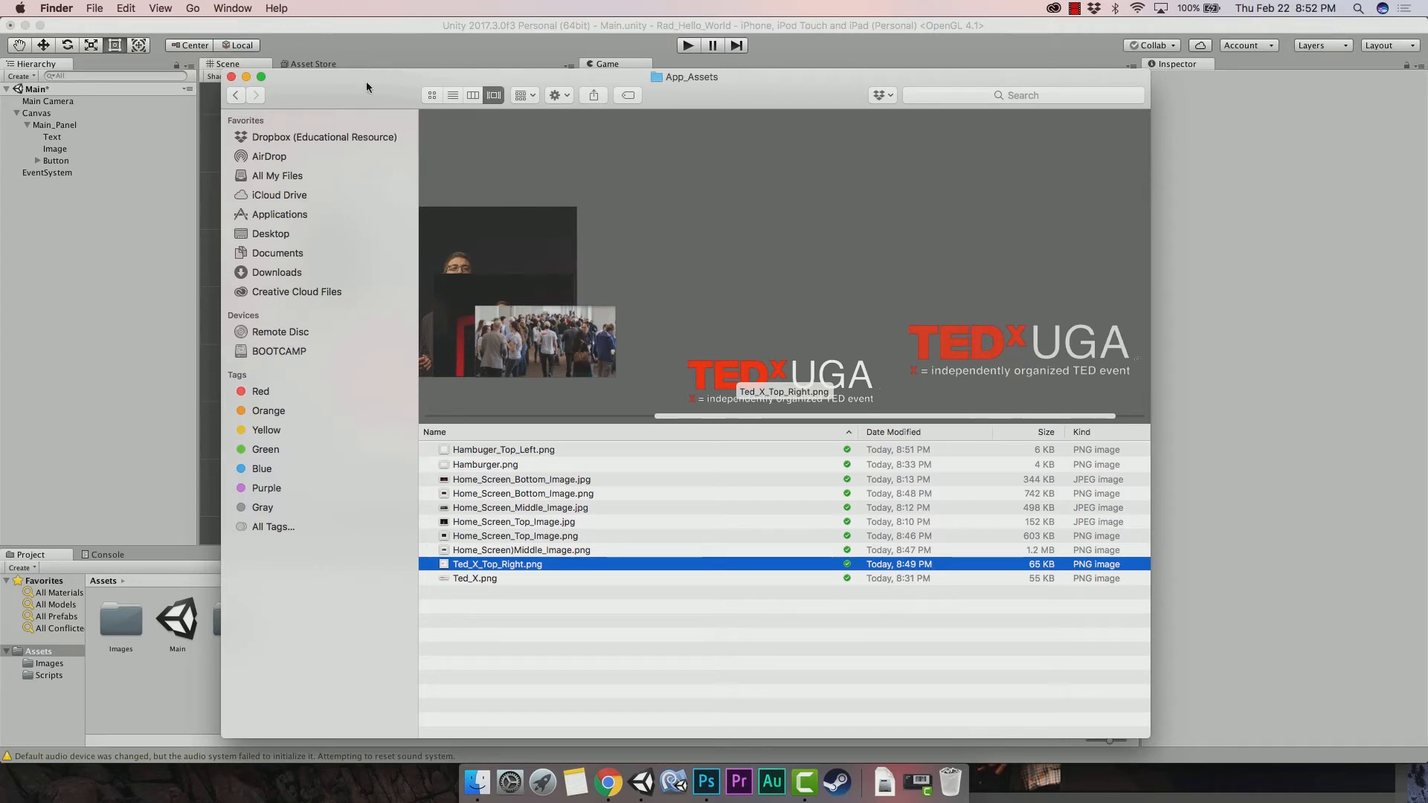
pyautogui.moveTo(372, 79); pyautogui.dragTo(552, 52)
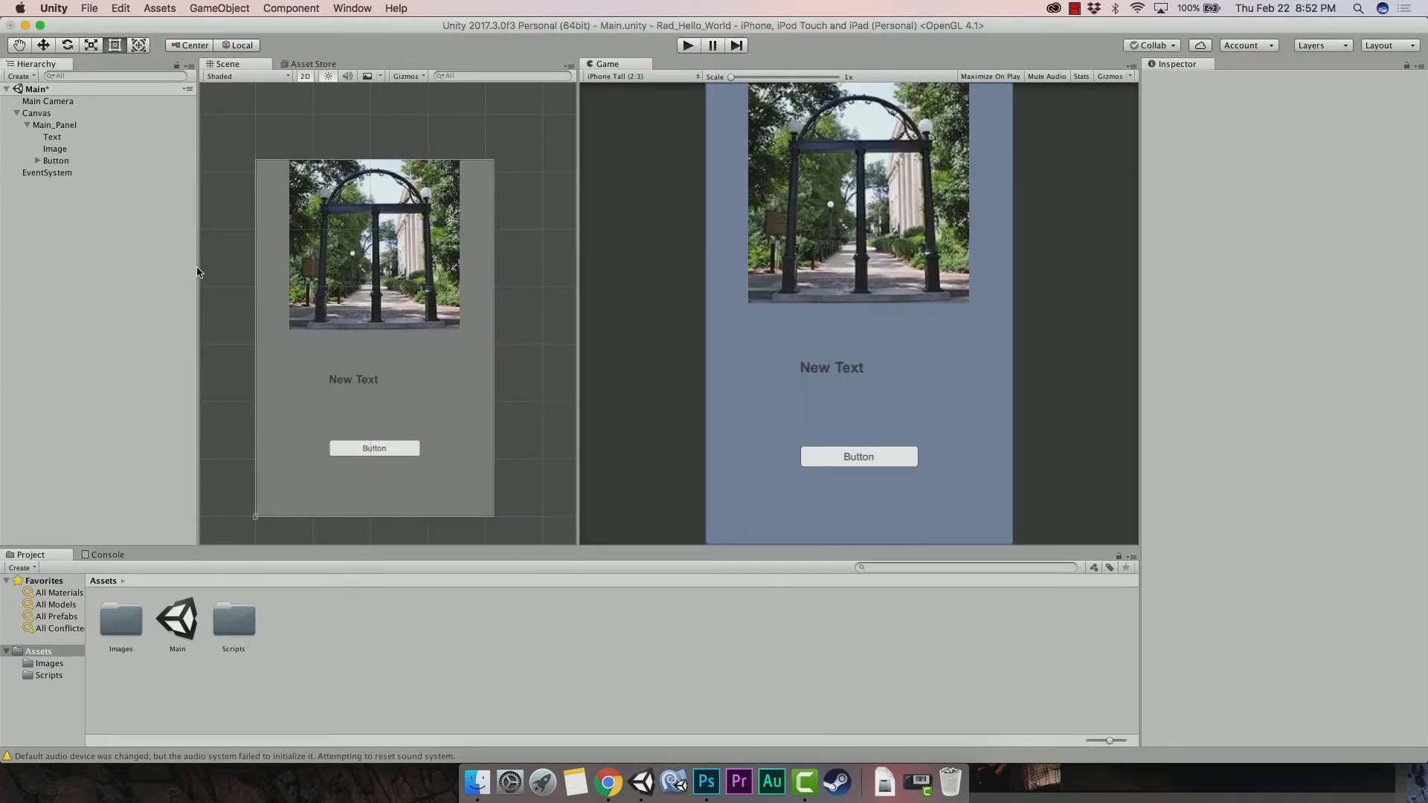
pyautogui.click(237, 298)
pyautogui.click(487, 795)
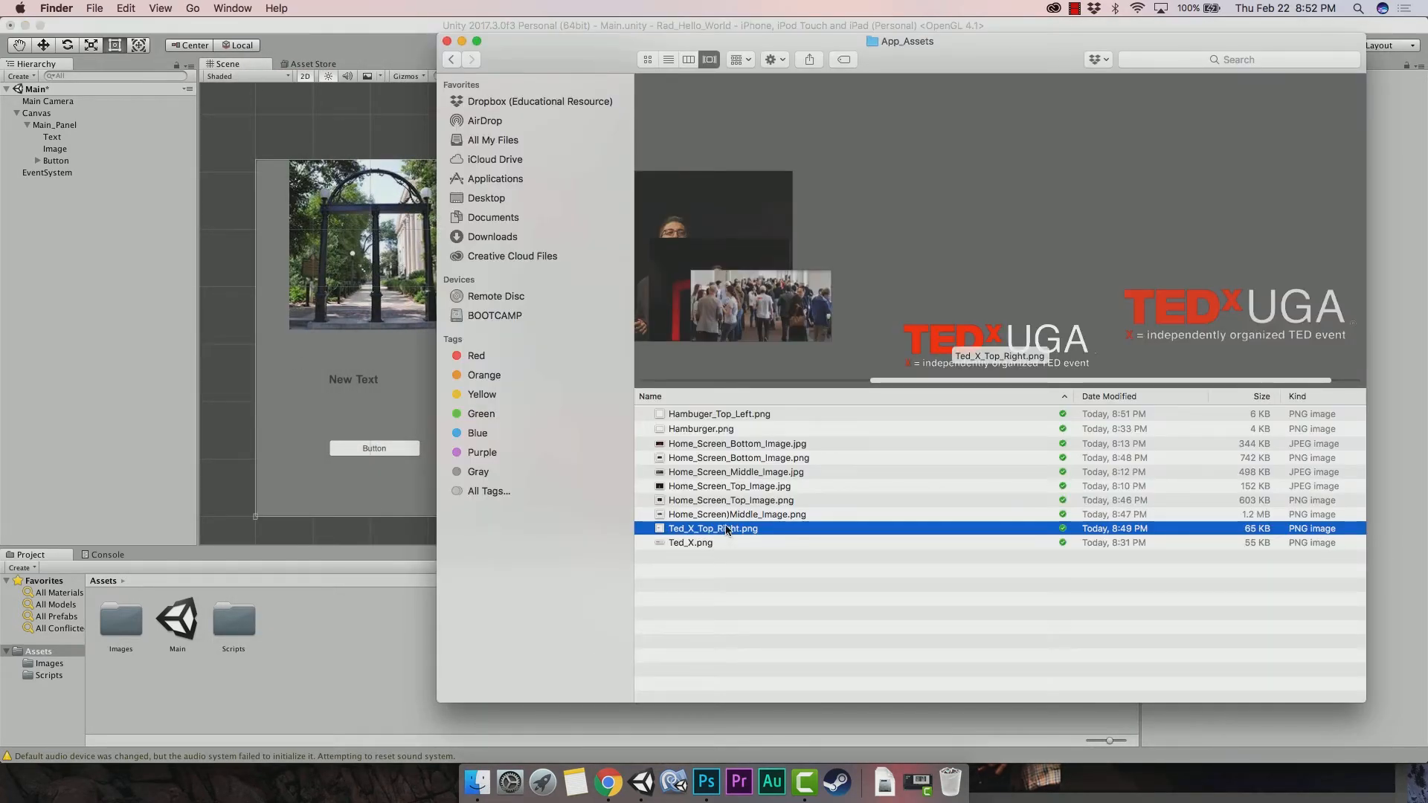
pyautogui.click(233, 675)
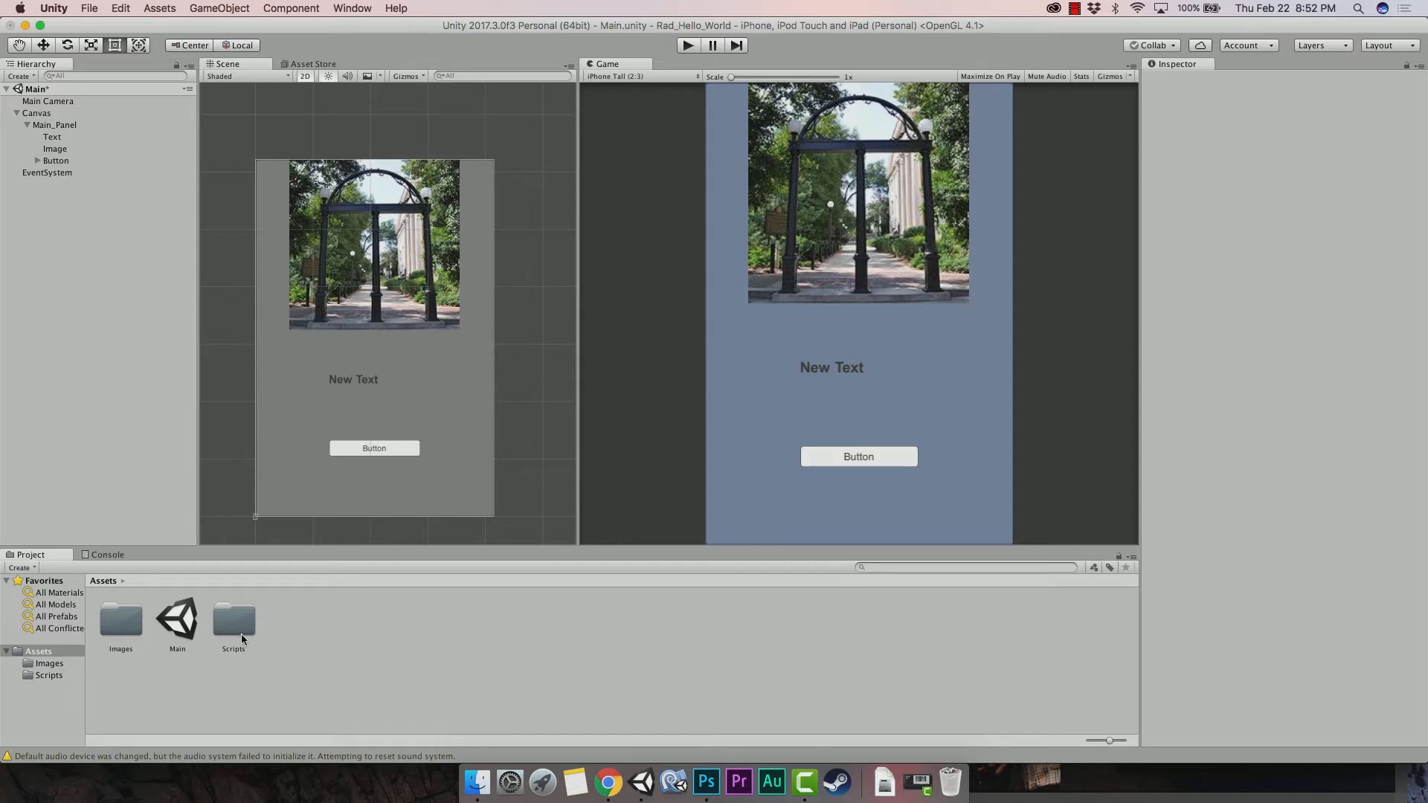
# Create a new folder named Scenes in the project's Assets folder.
pyautogui.click(180, 629)
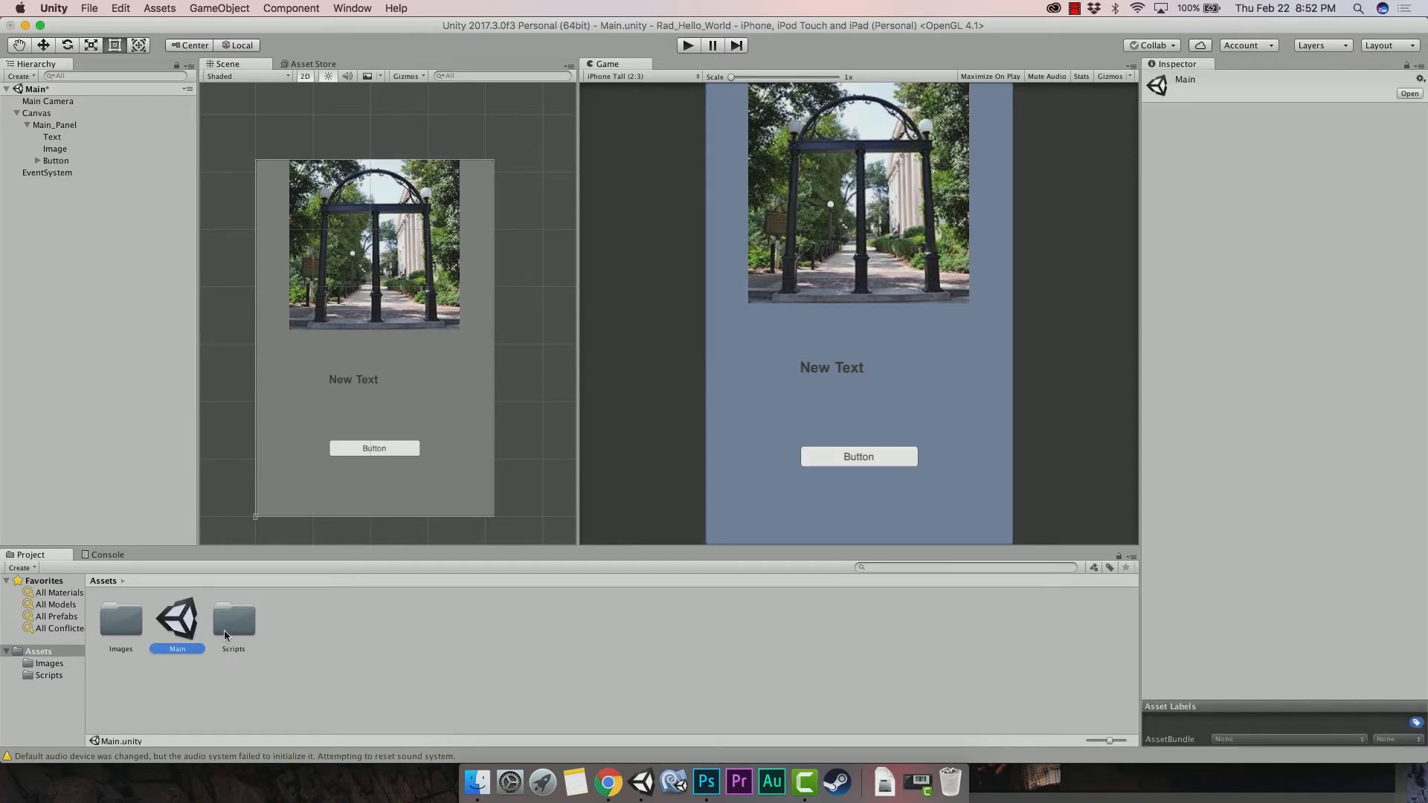
pyautogui.rightClick(317, 626)
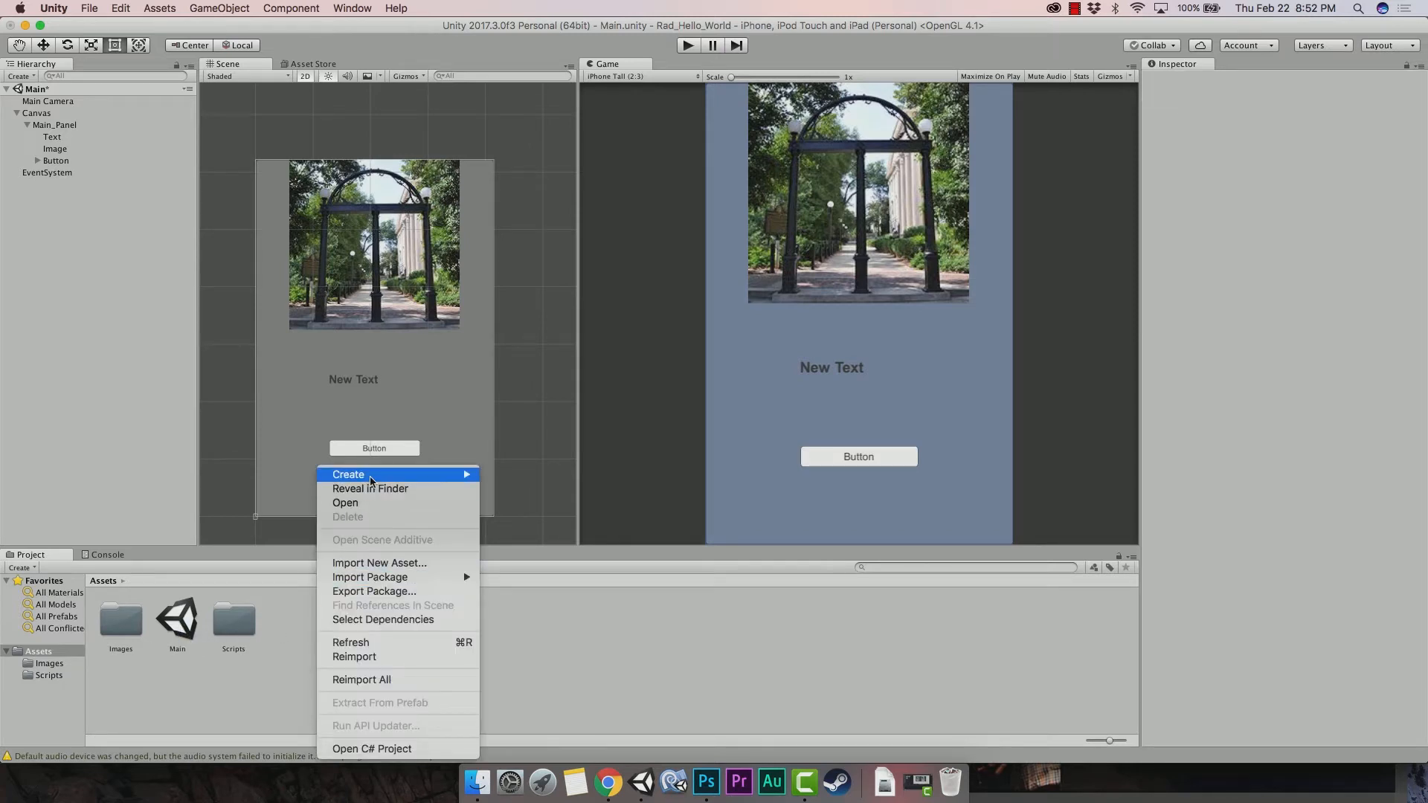
pyautogui.moveTo(371, 479)
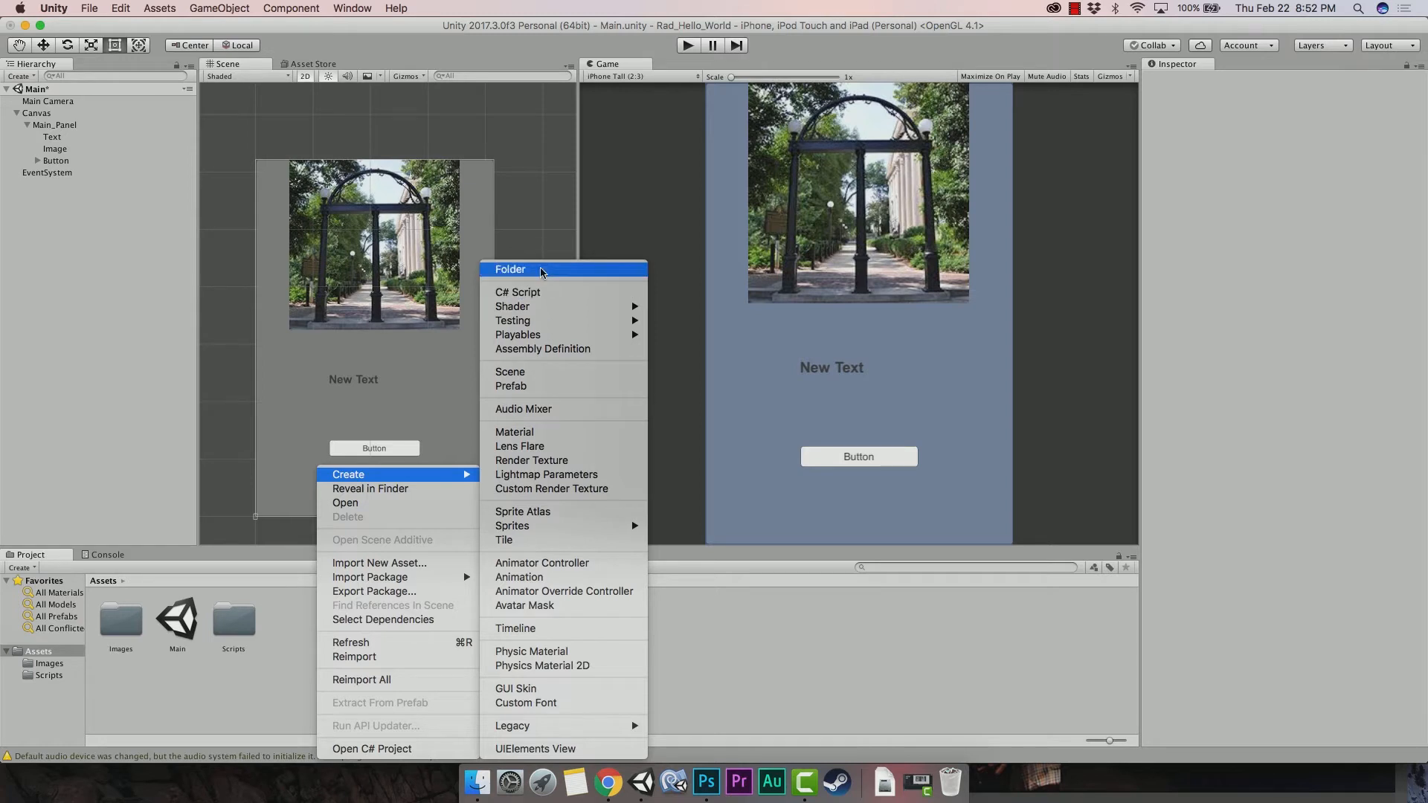
pyautogui.click(541, 270)
pyautogui.write('Scenes')
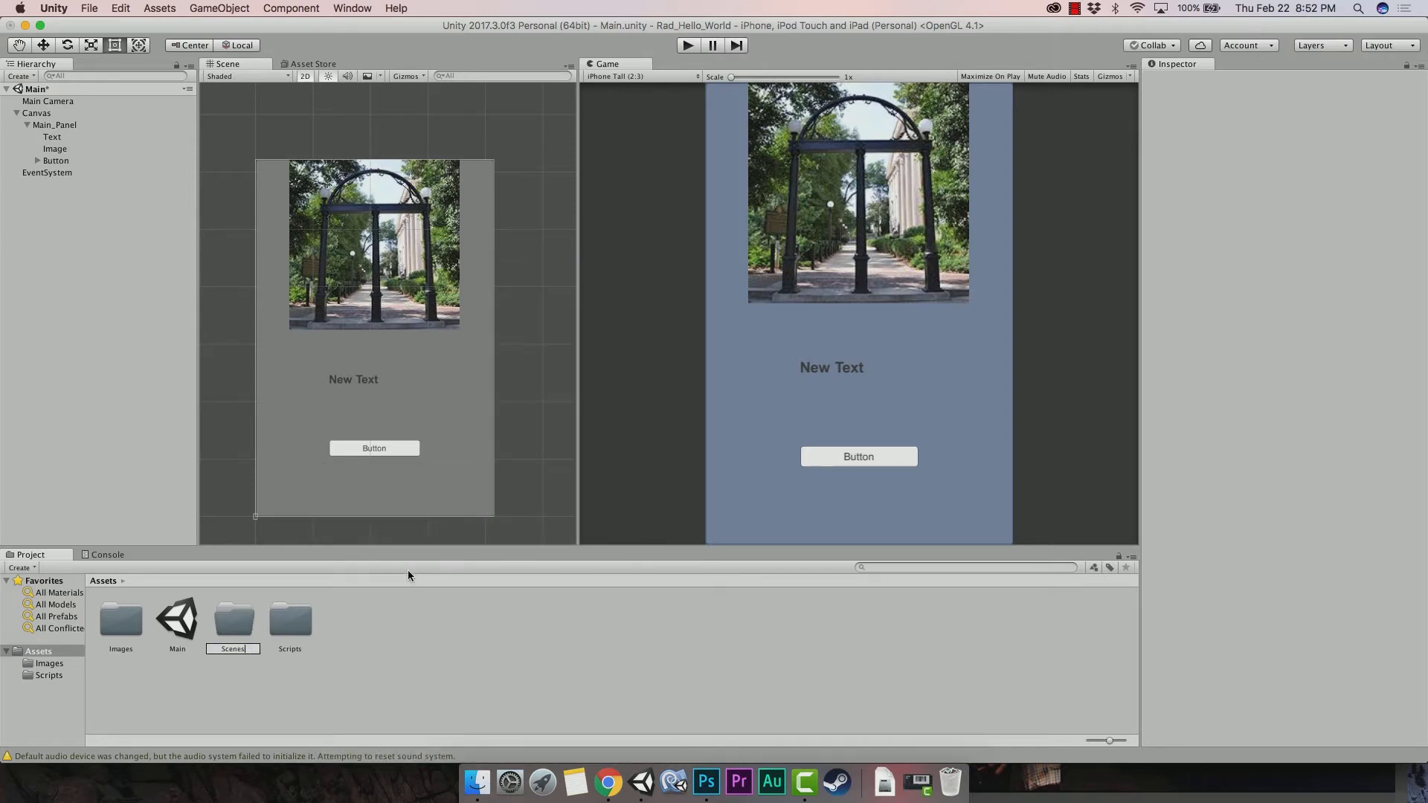
pyautogui.press('Return')
# Move the Main scene into the Scenes folder, cancelling any scene merge.
pyautogui.moveTo(194, 626)
pyautogui.mouseDown()
pyautogui.moveTo(183, 629)
pyautogui.moveTo(225, 632)
pyautogui.moveTo(182, 629)
pyautogui.mouseUp()
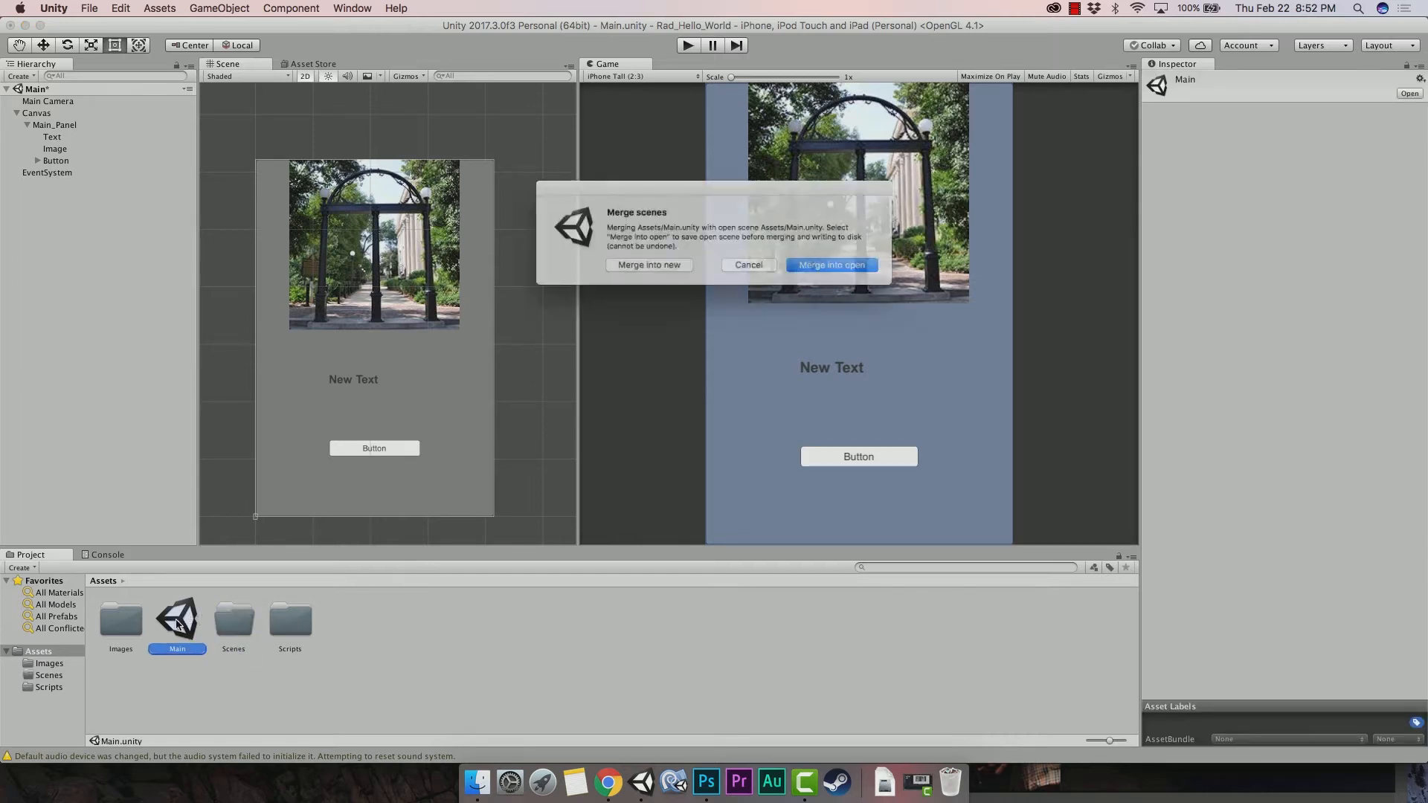
pyautogui.click(753, 272)
pyautogui.moveTo(192, 616); pyautogui.dragTo(229, 630)
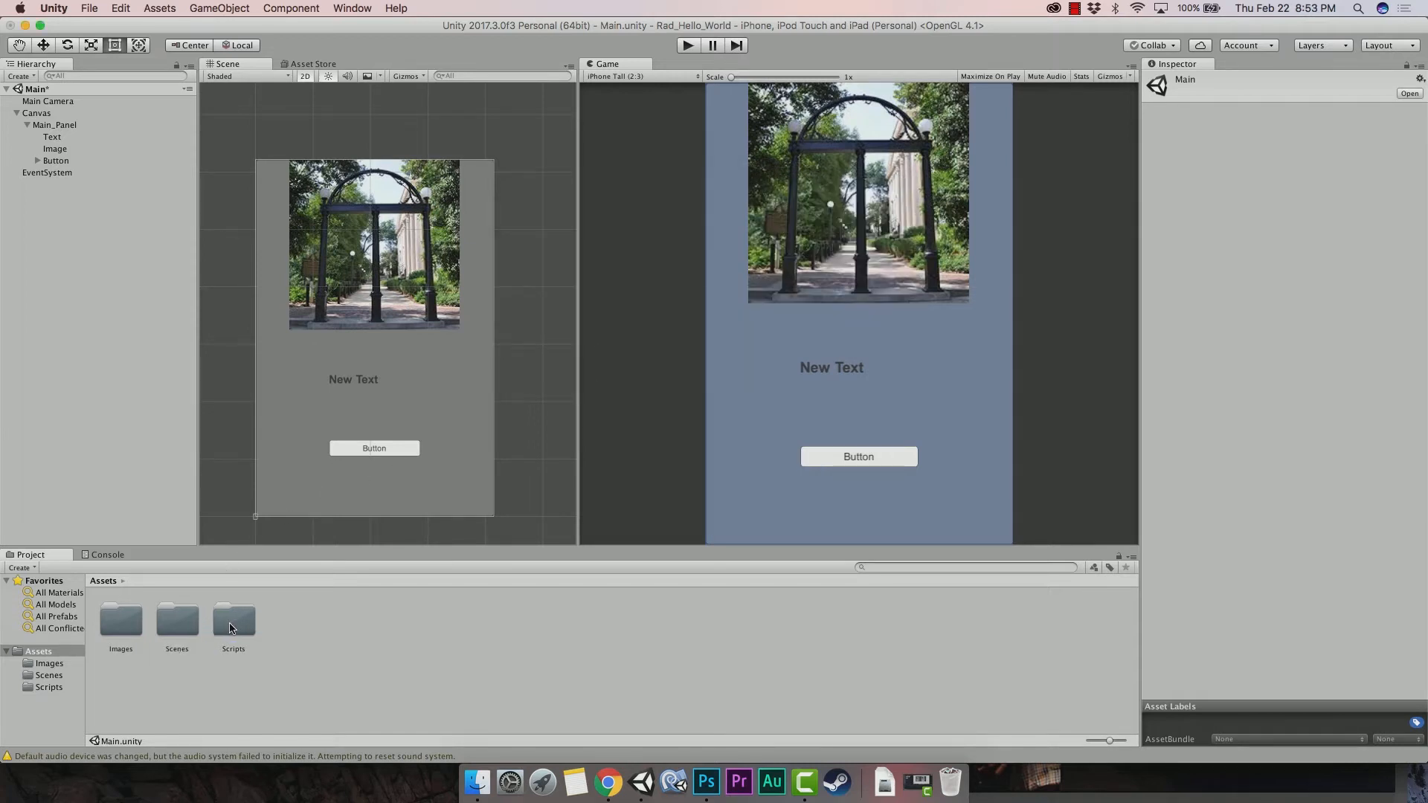
pyautogui.rightClick(289, 631)
pyautogui.moveTo(354, 480)
pyautogui.click(484, 269)
pyautogui.write('Images')
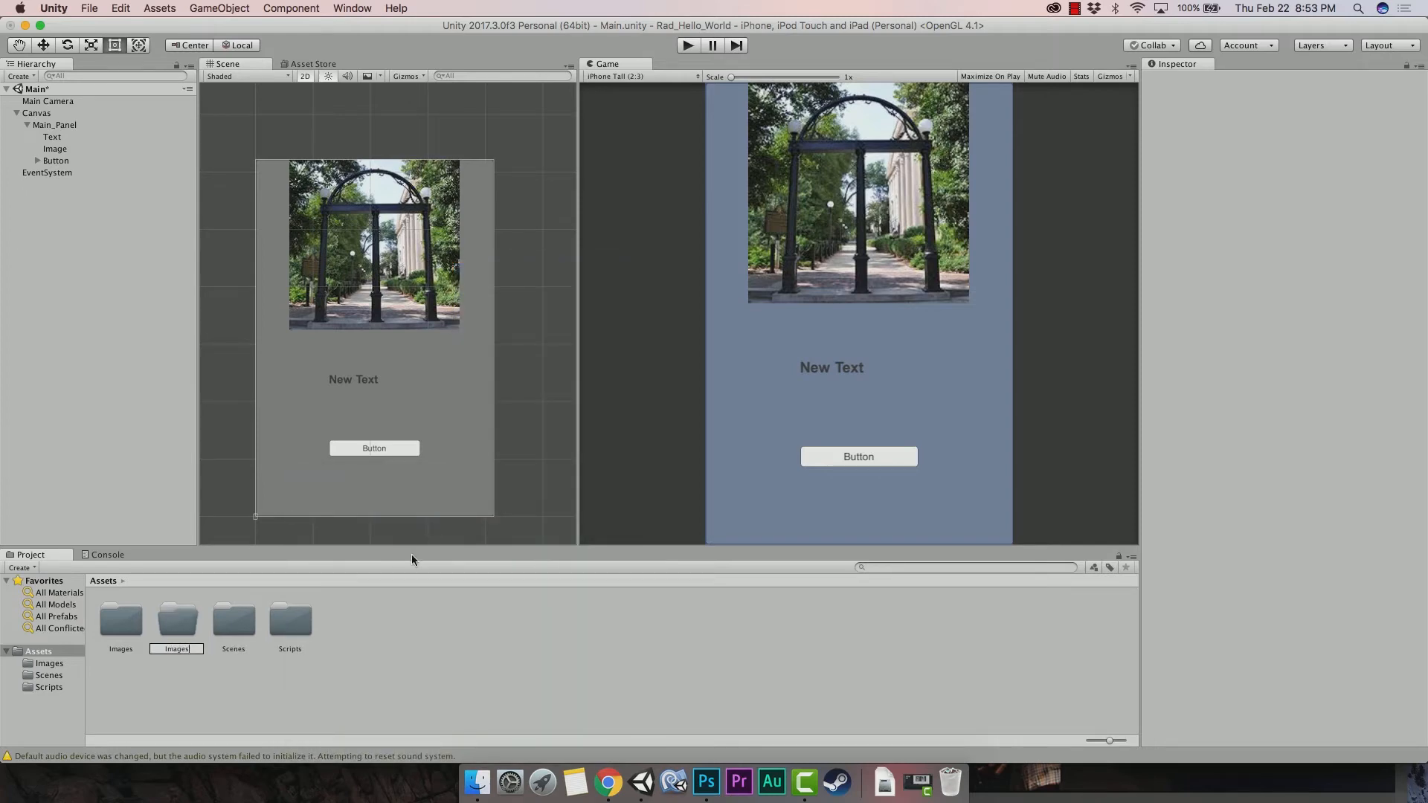
pyautogui.press('Return')
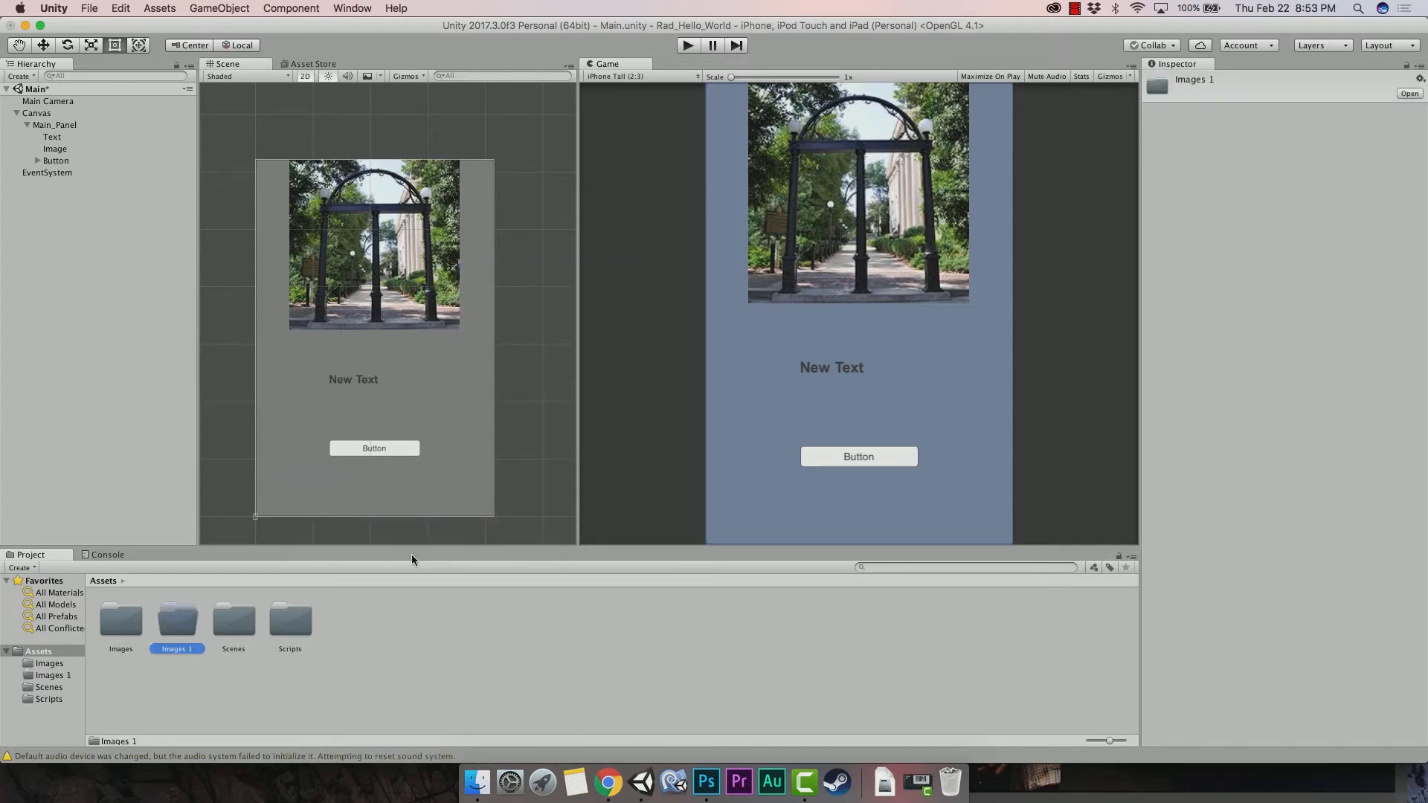
pyautogui.rightClick(180, 632)
pyautogui.click(227, 517)
pyautogui.click(824, 268)
# Look through the project's Images folder and compare it with the App_Assets files in Finder.
pyautogui.doubleClick(120, 620)
pyautogui.click(132, 649)
pyautogui.click(153, 667)
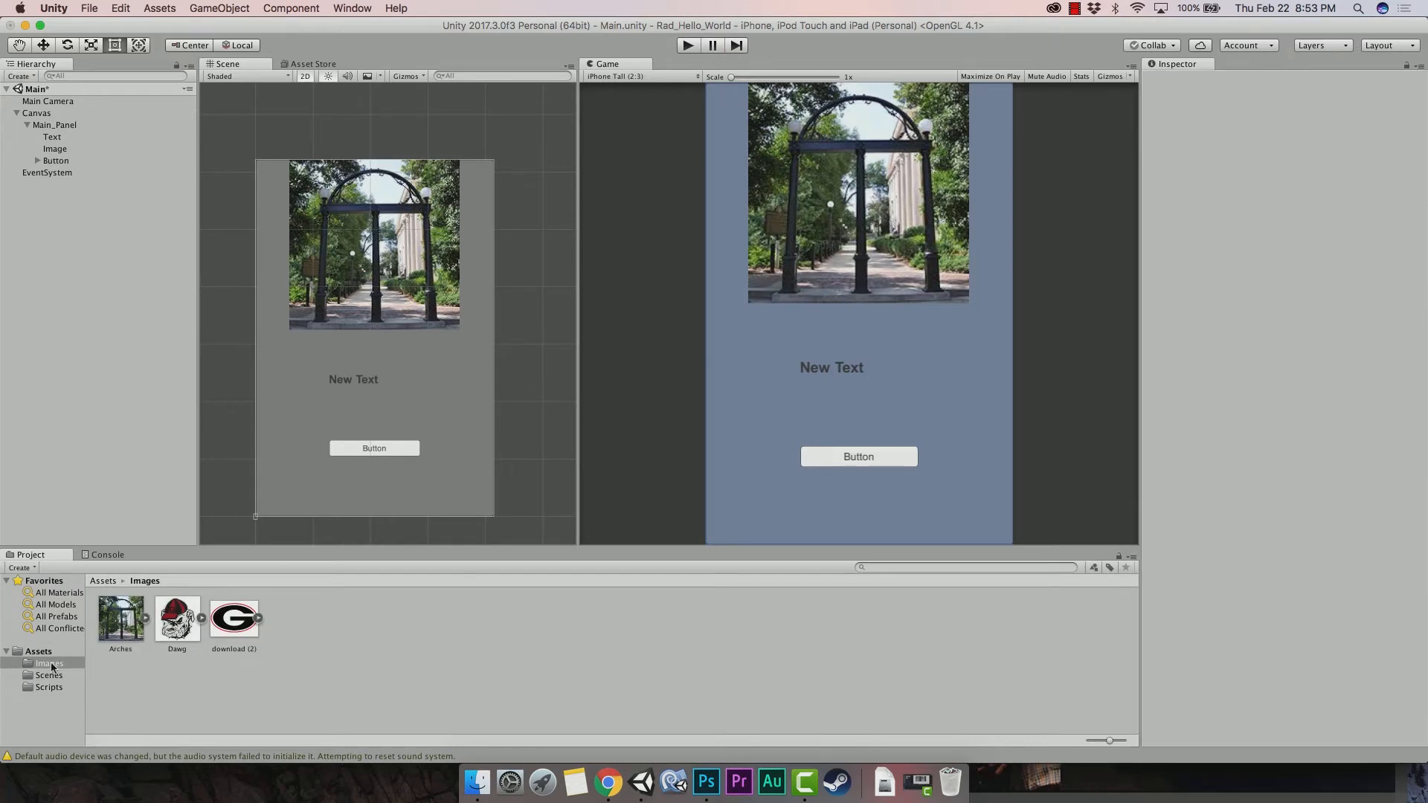
pyautogui.click(43, 652)
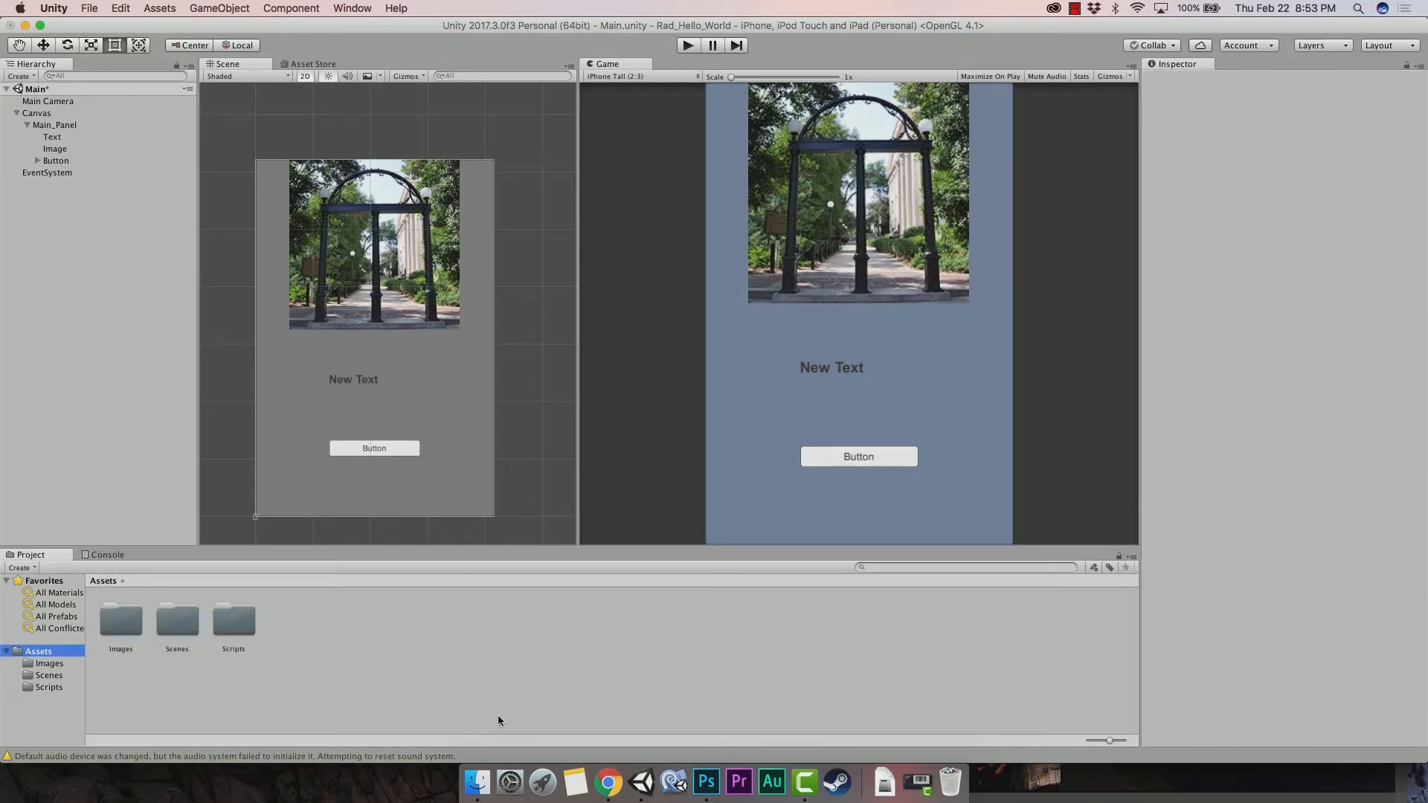
pyautogui.click(478, 781)
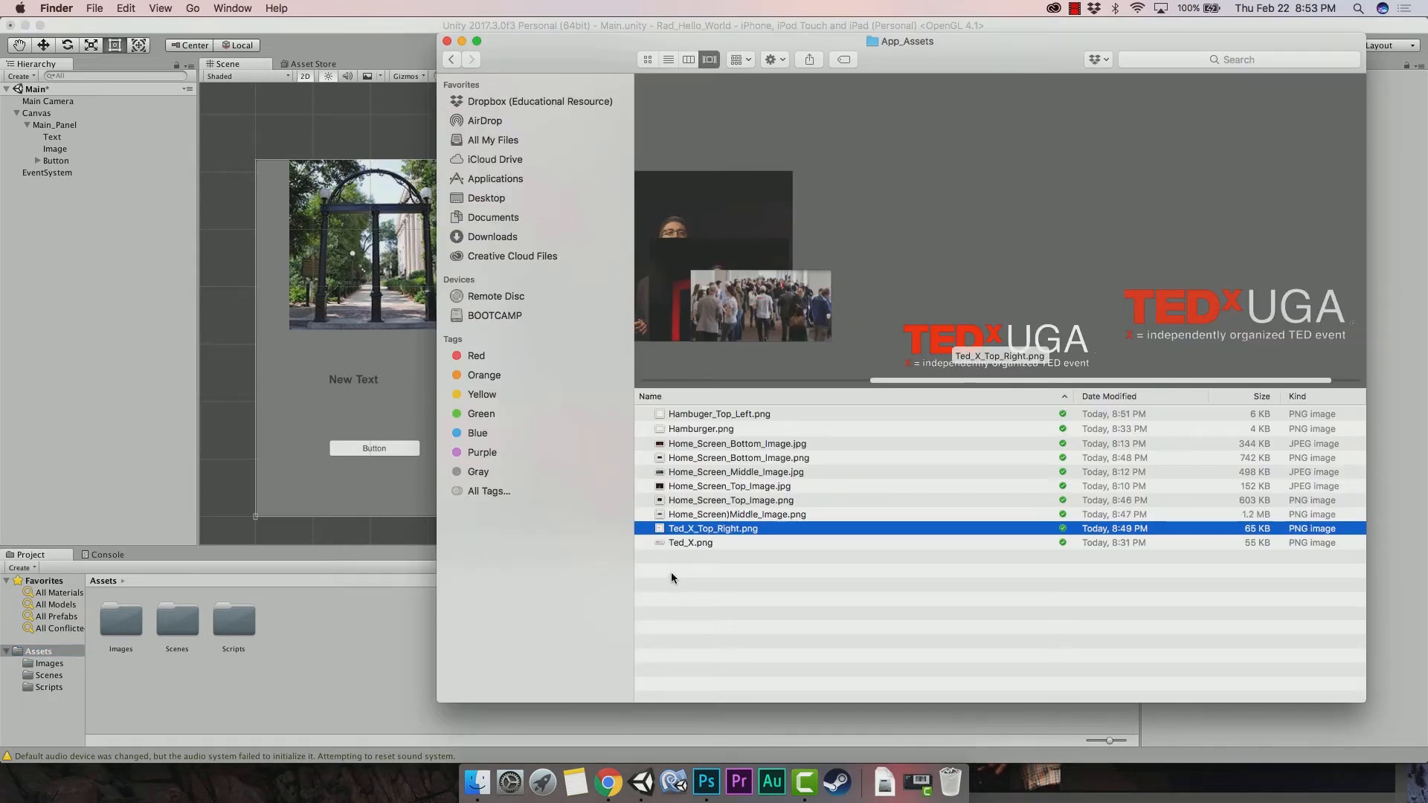
pyautogui.click(181, 674)
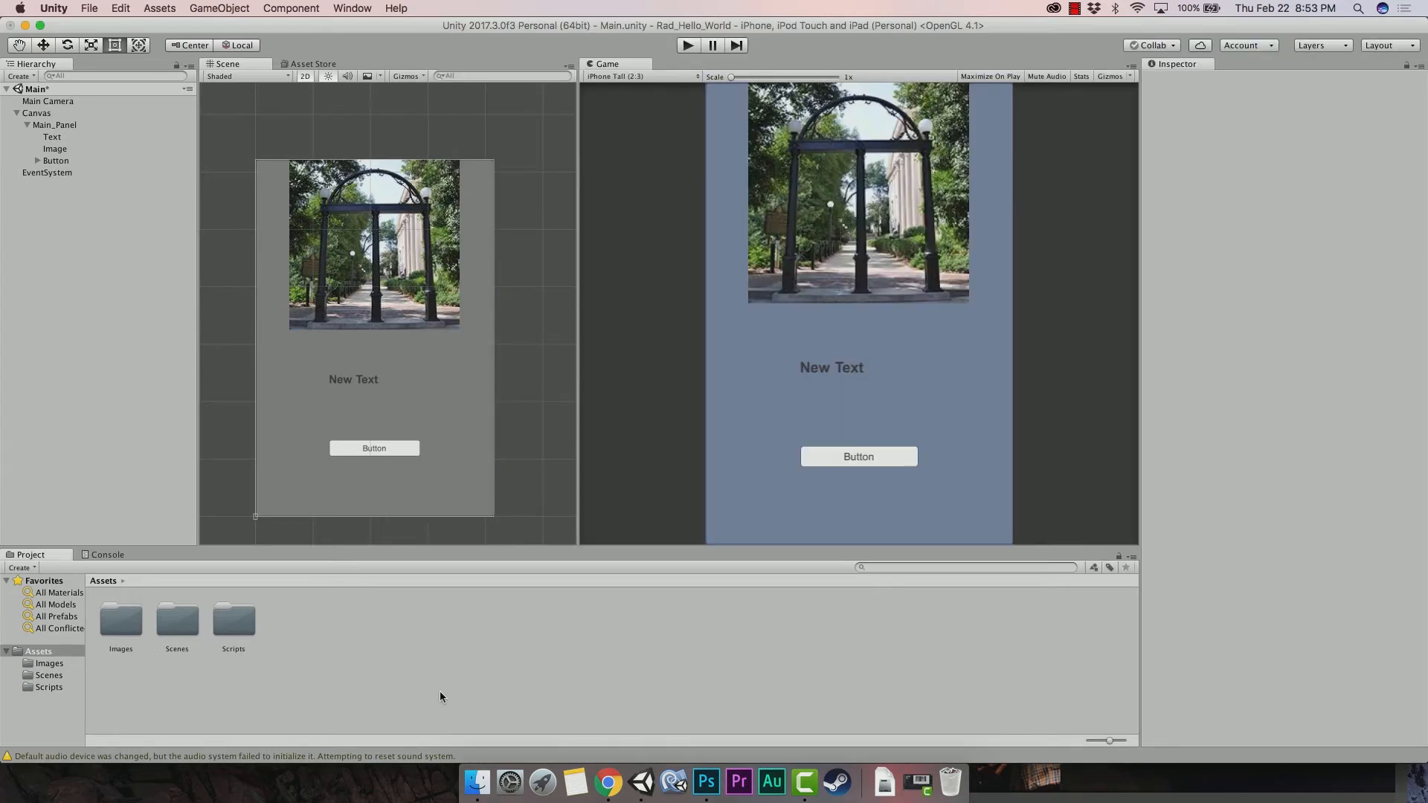
pyautogui.click(477, 781)
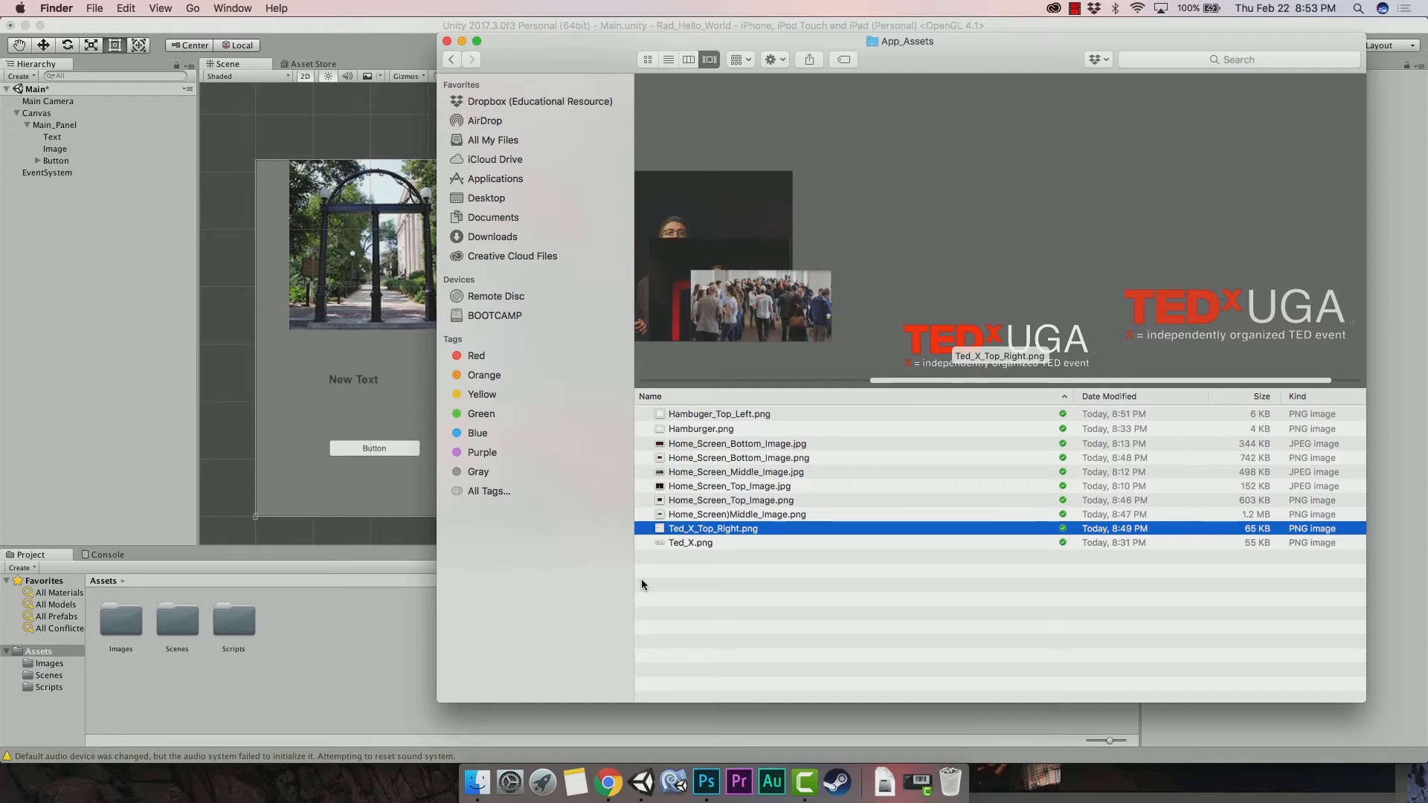
# Examine the Arches, Dawg and download (2) images in Unity's Images folder and their import settings.
pyautogui.doubleClick(125, 624)
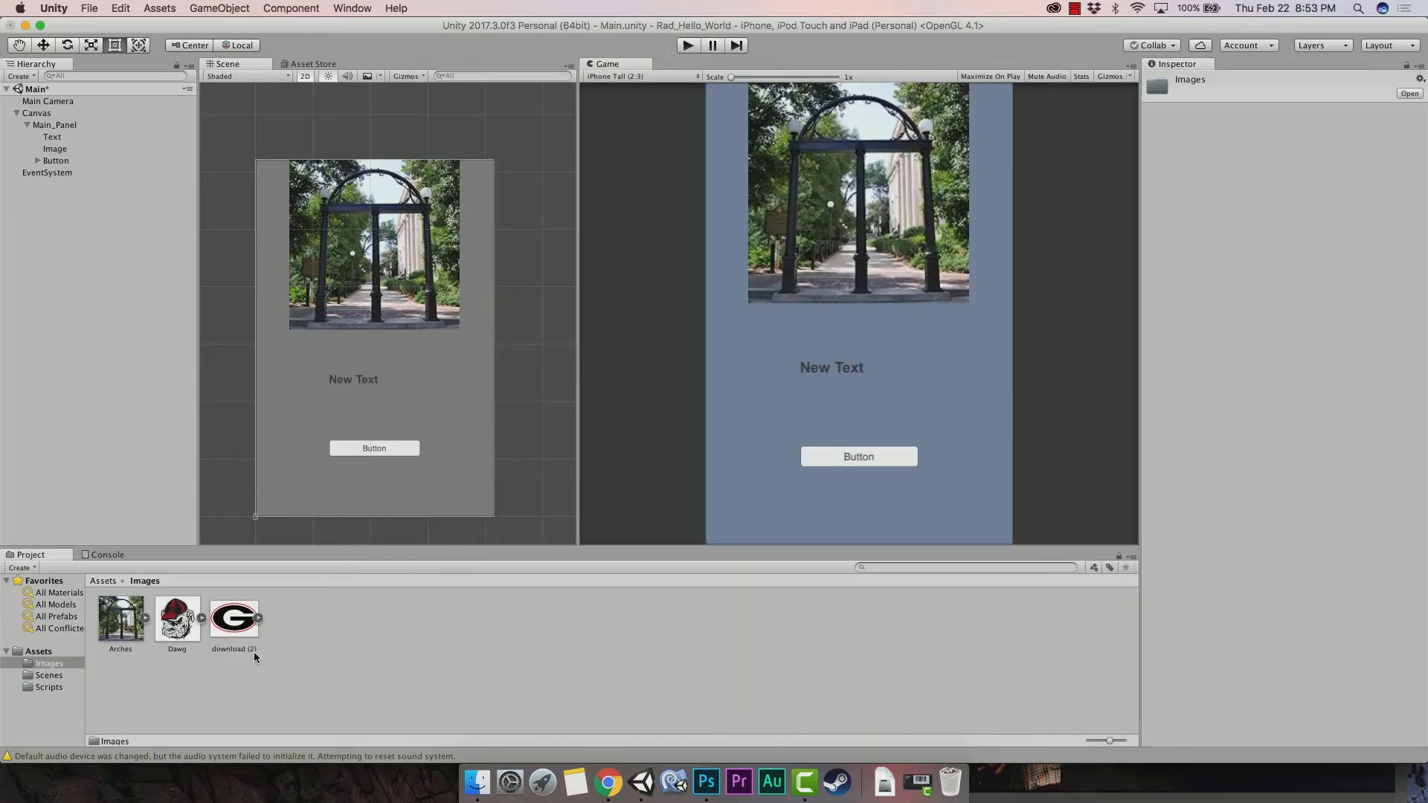
pyautogui.click(244, 628)
pyautogui.click(181, 623)
pyautogui.click(125, 619)
pyautogui.click(221, 623)
pyautogui.click(180, 624)
pyautogui.click(125, 621)
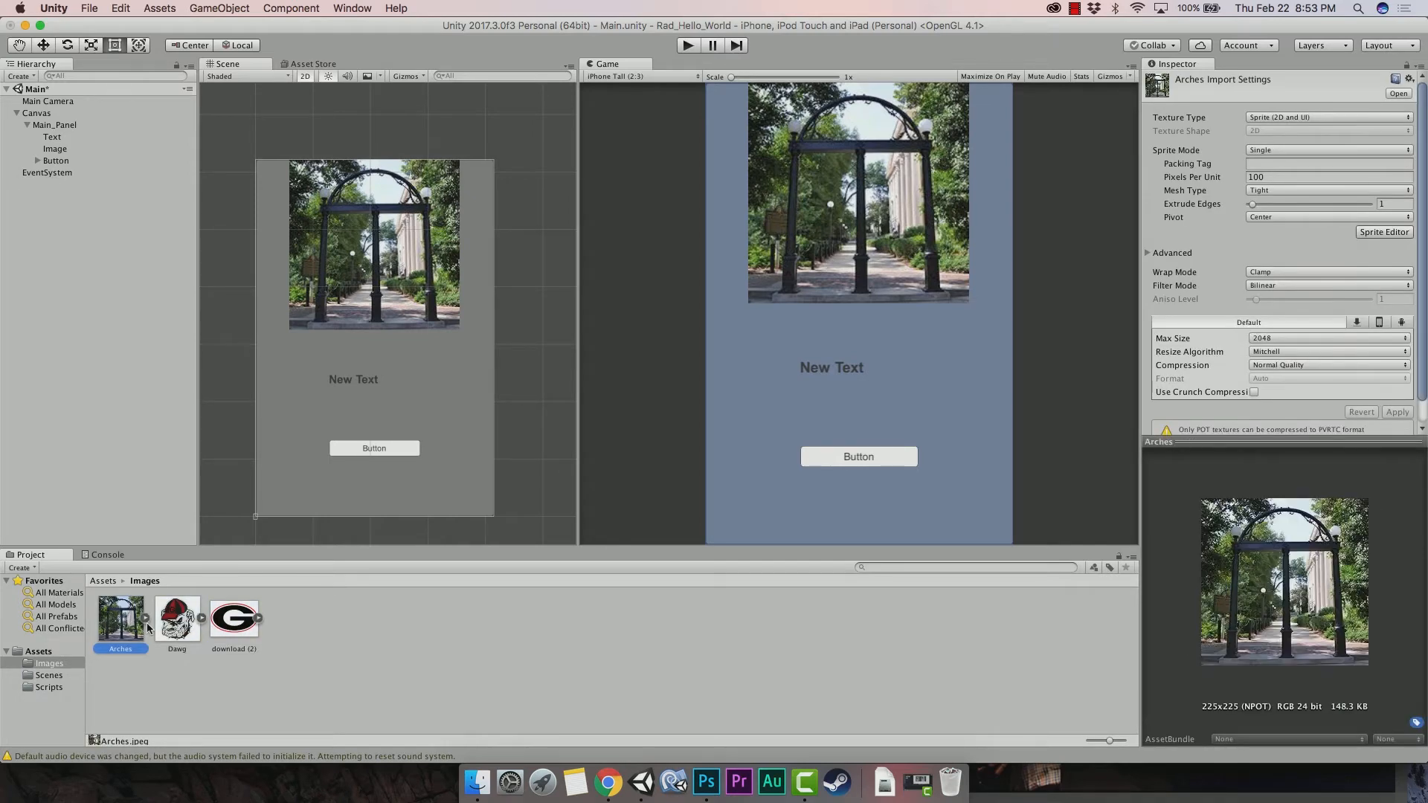
pyautogui.click(309, 634)
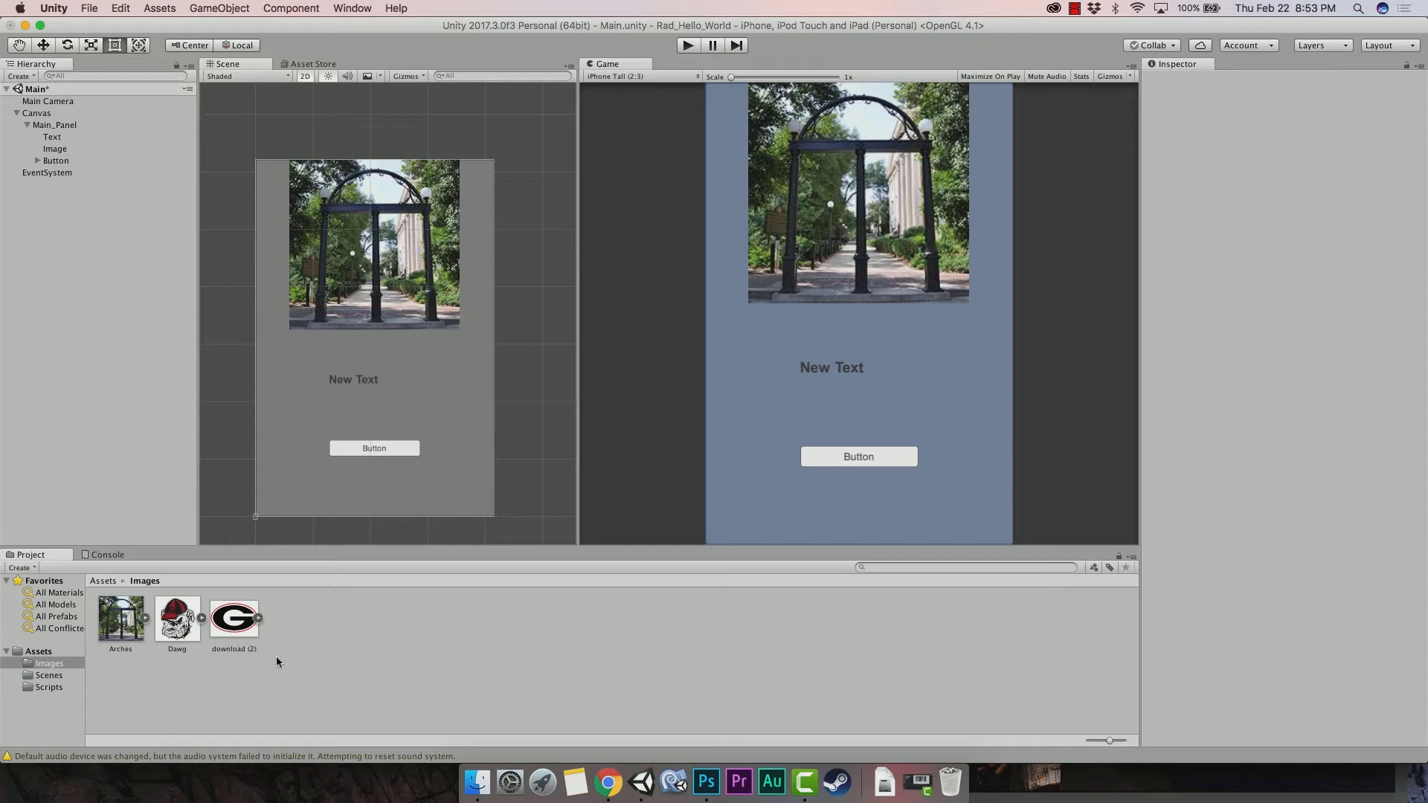
# Delete the Arches, Dawg and download (2) images from the Images folder.
pyautogui.click(130, 618)
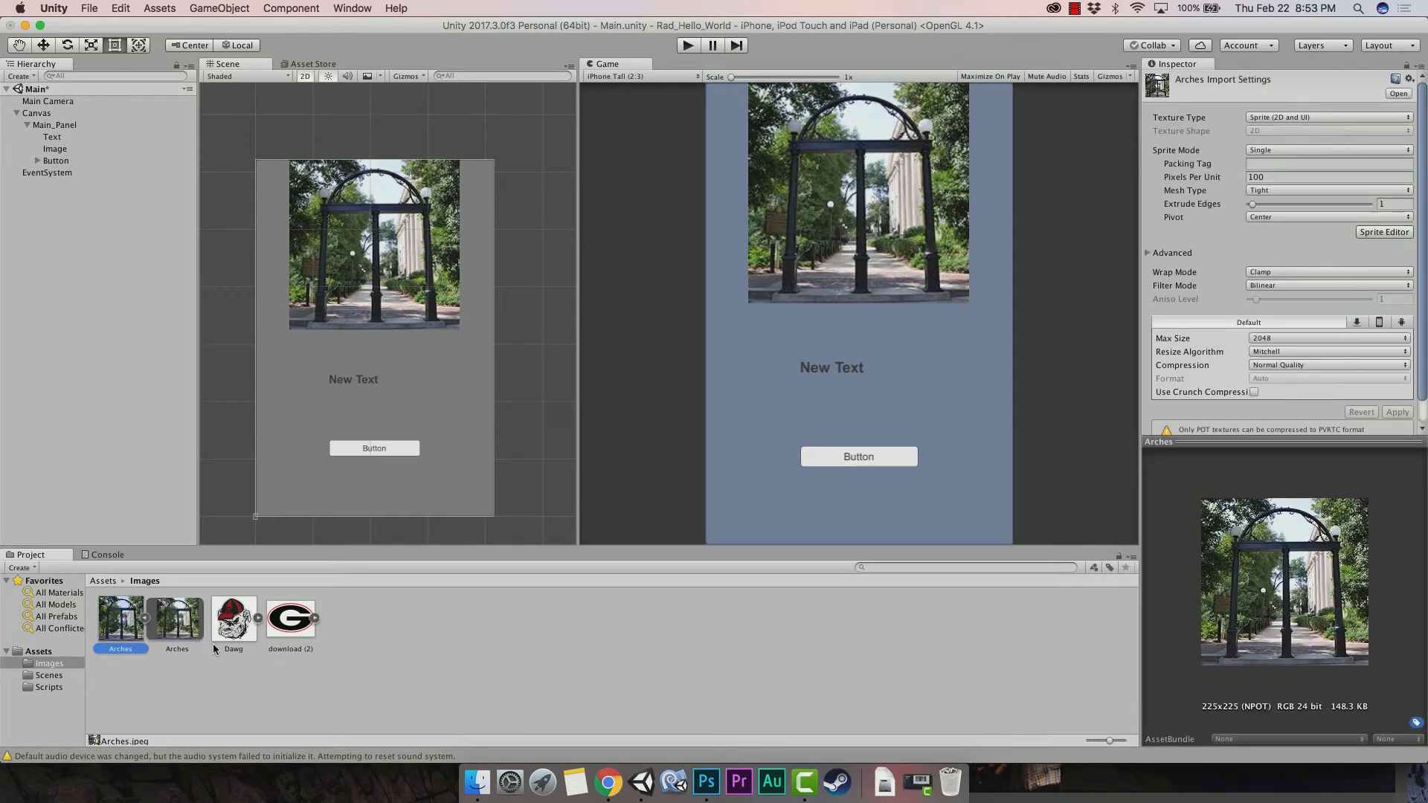
pyautogui.keyDown('super'); pyautogui.click(263, 625); pyautogui.keyUp('super')
pyautogui.keyDown('super'); pyautogui.click(289, 625); pyautogui.keyUp('super')
pyautogui.rightClick(290, 624)
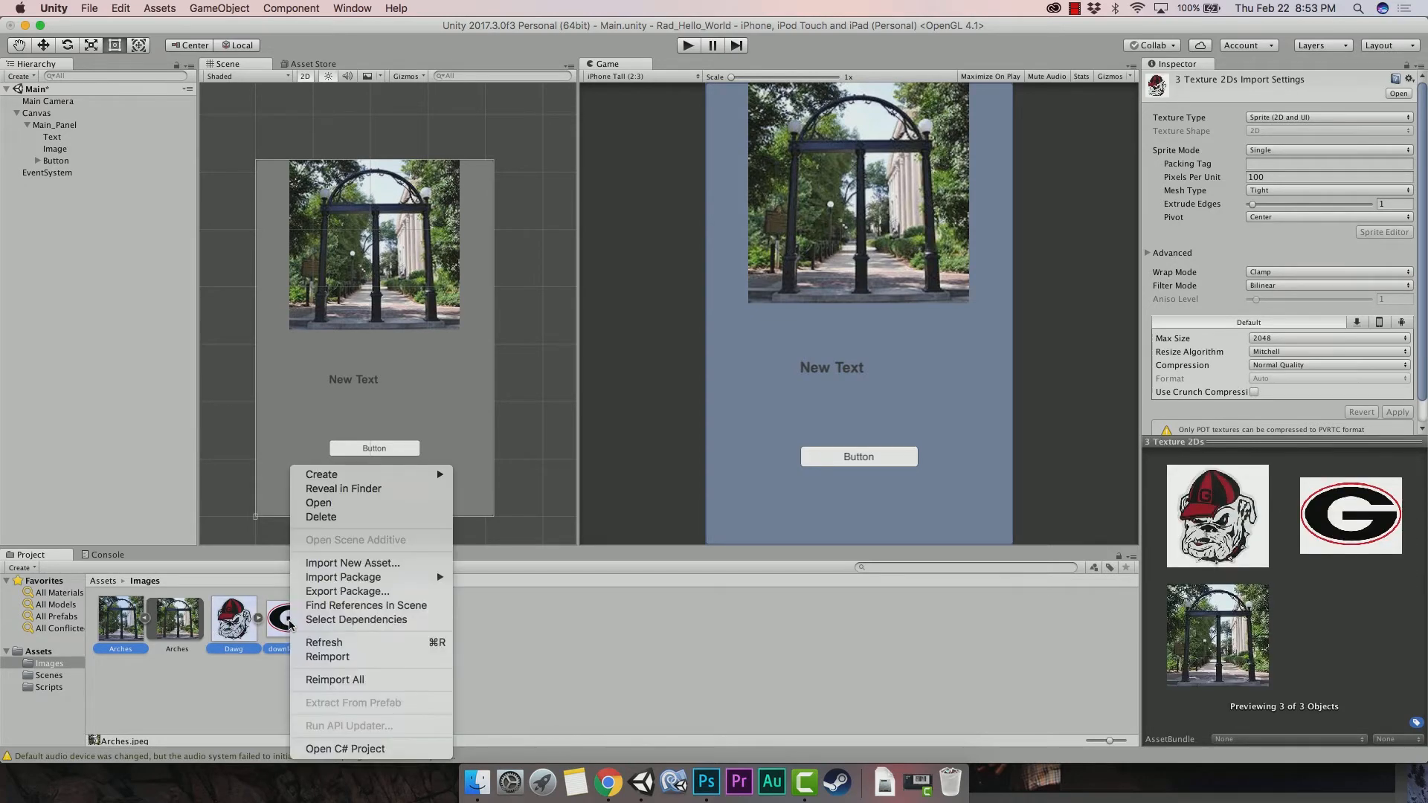
pyautogui.click(333, 518)
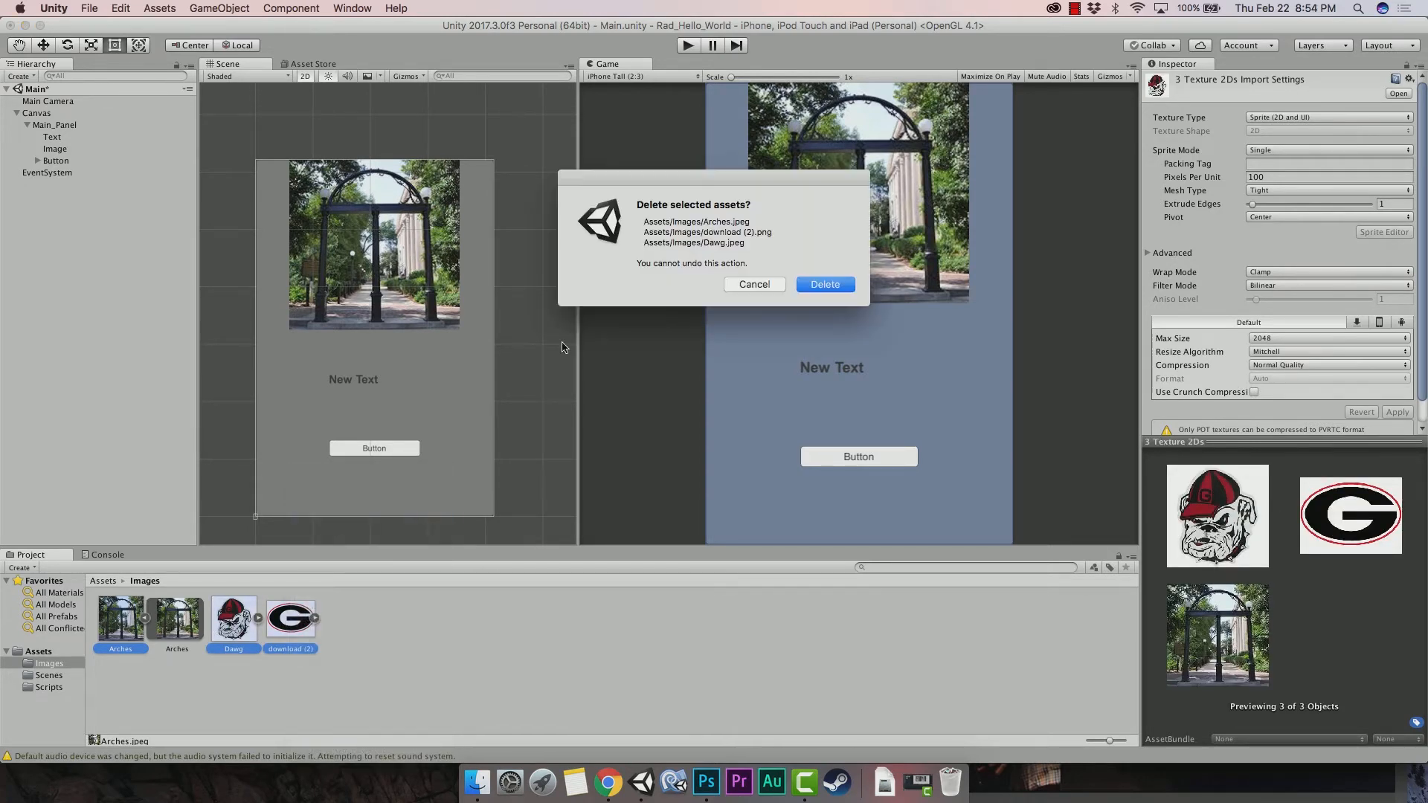
pyautogui.click(825, 287)
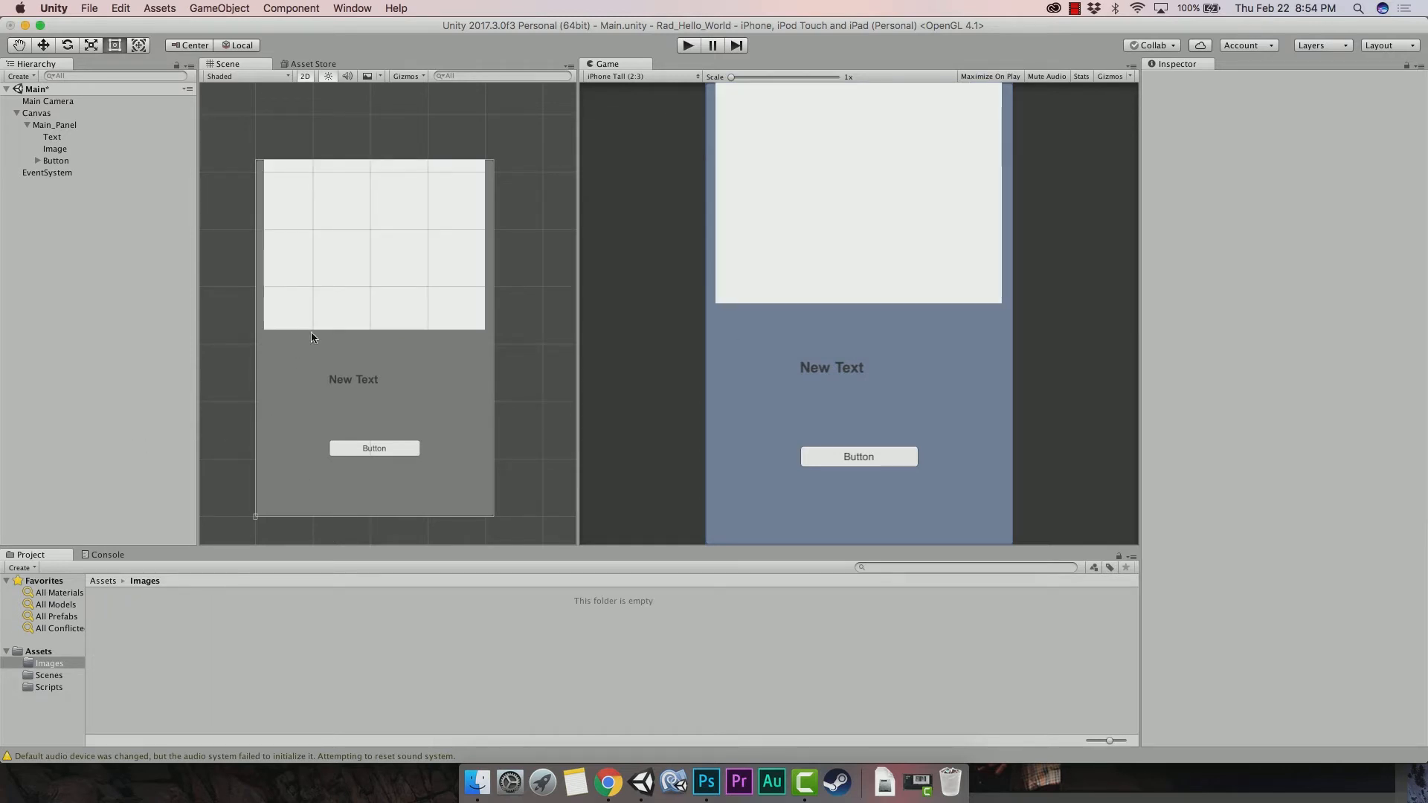
# Delete the Text, Image and Button objects from Main_Panel, keeping the panel itself.
pyautogui.click(49, 125)
pyautogui.click(28, 125)
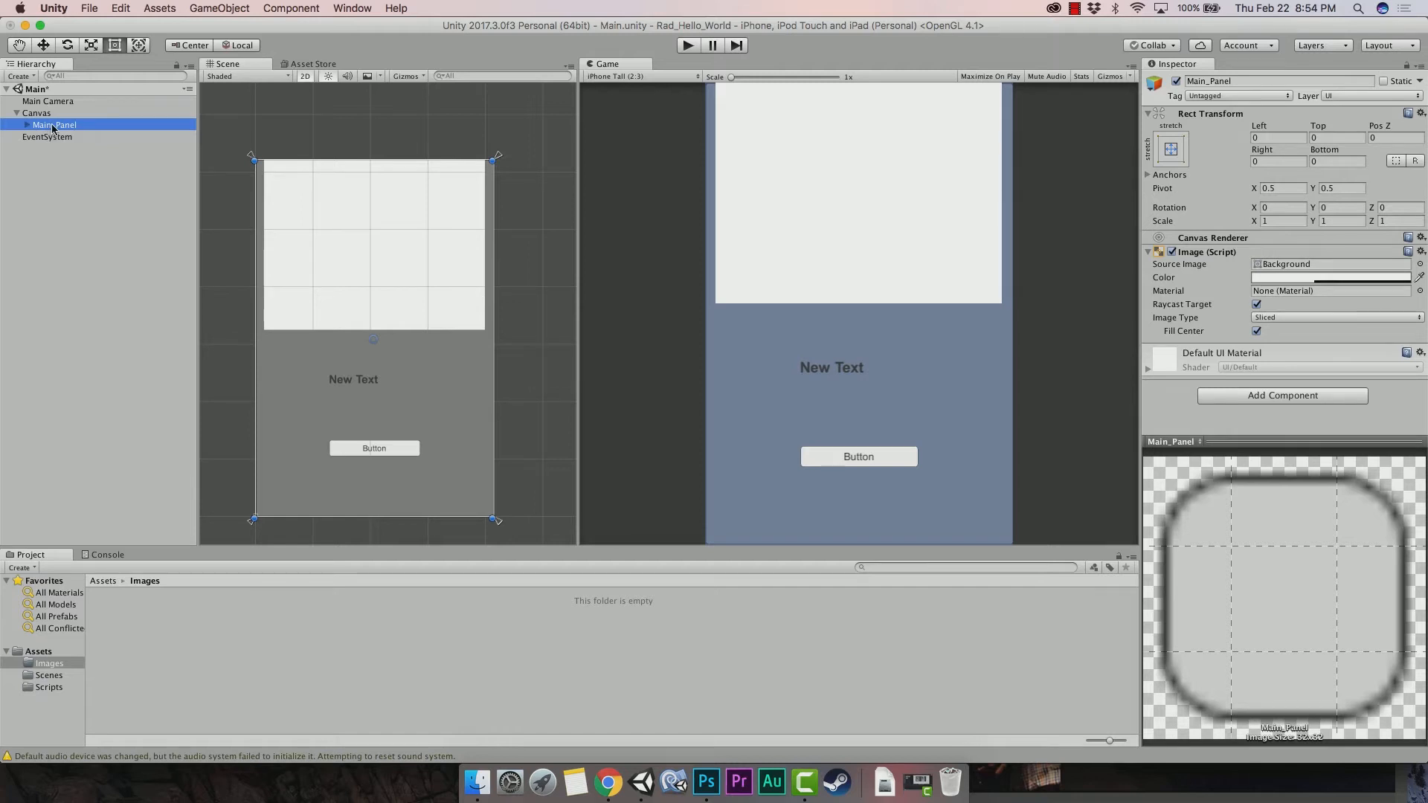
pyautogui.click(27, 125)
pyautogui.click(57, 138)
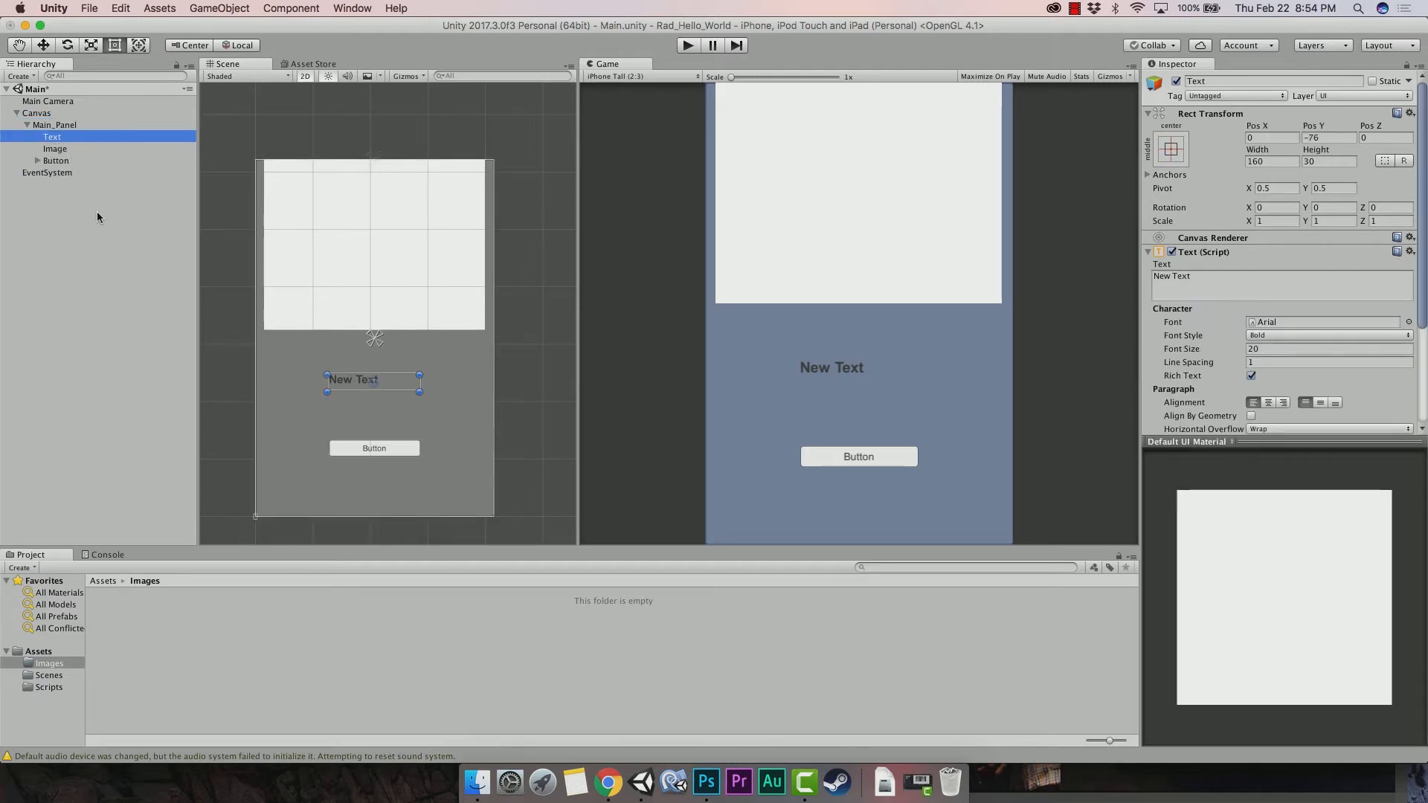
pyautogui.keyDown('shift'); pyautogui.click(70, 161); pyautogui.keyUp('shift')
pyautogui.rightClick(71, 152)
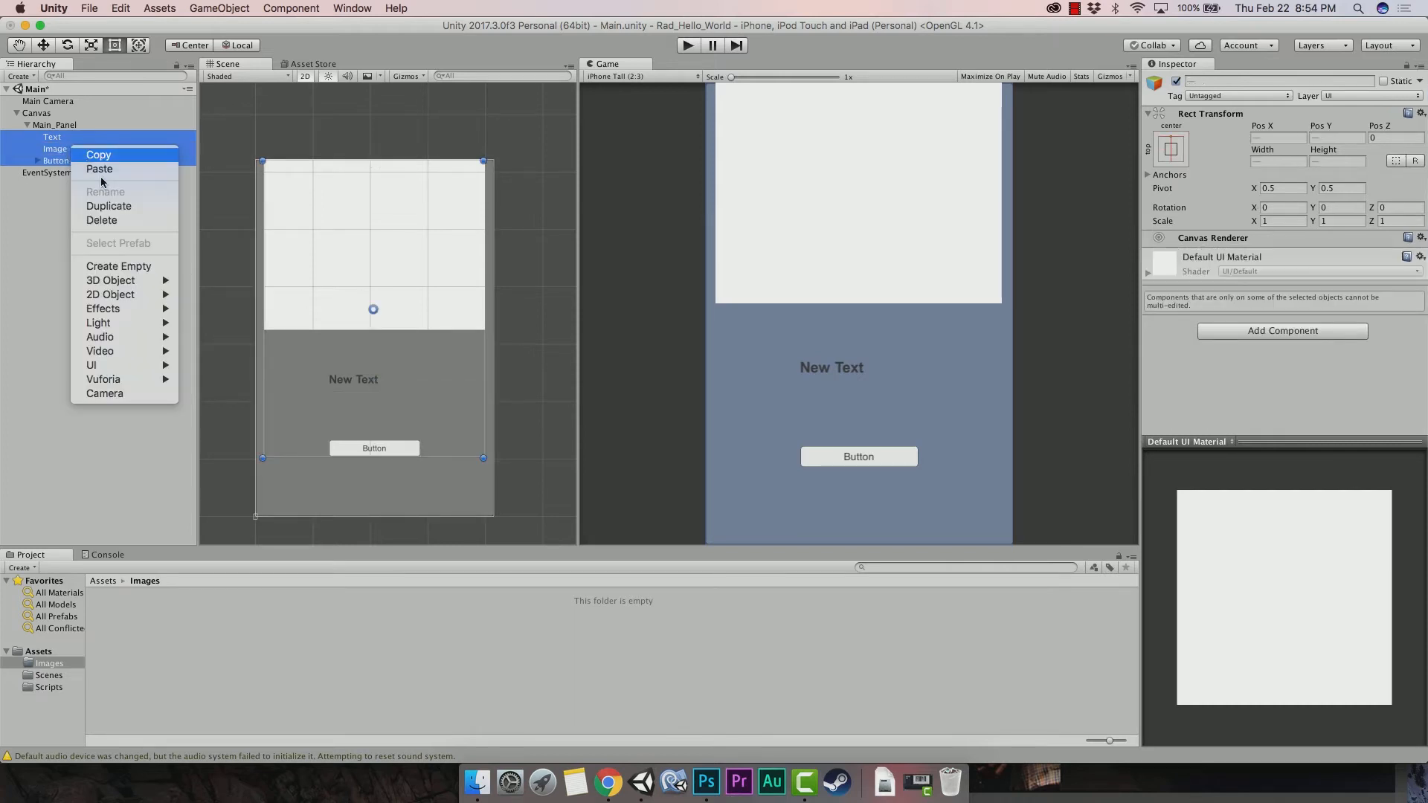
pyautogui.click(104, 219)
pyautogui.click(59, 126)
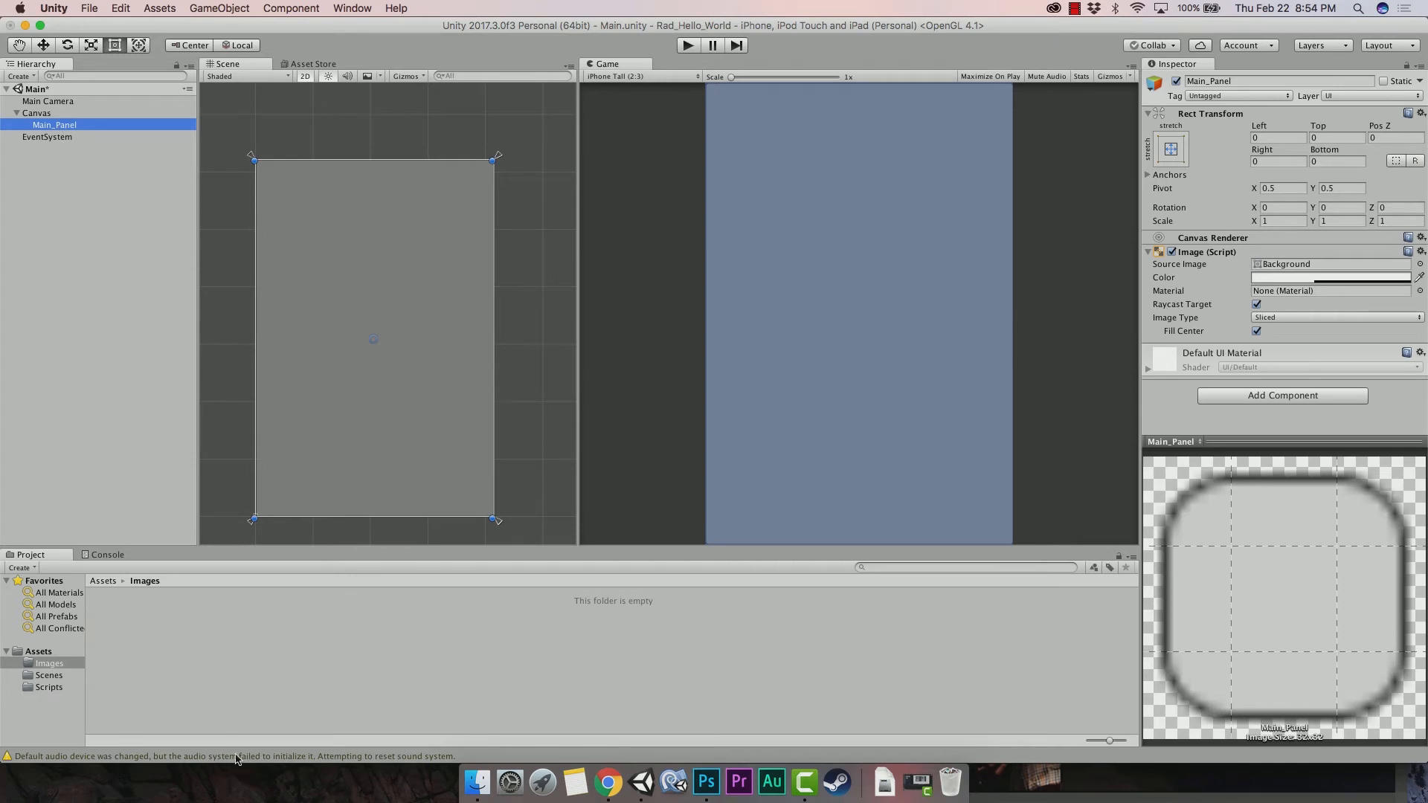
# Switch to Finder and import Hambuger_Top_Left.png, Home_Screen_Bottom_Image.png, Home_Screen_Top_Image.png, Home_Screen)Middle_Image.png and Ted_X_Top_Right.png from App_Assets into Unity's Images folder.
pyautogui.click(78, 677)
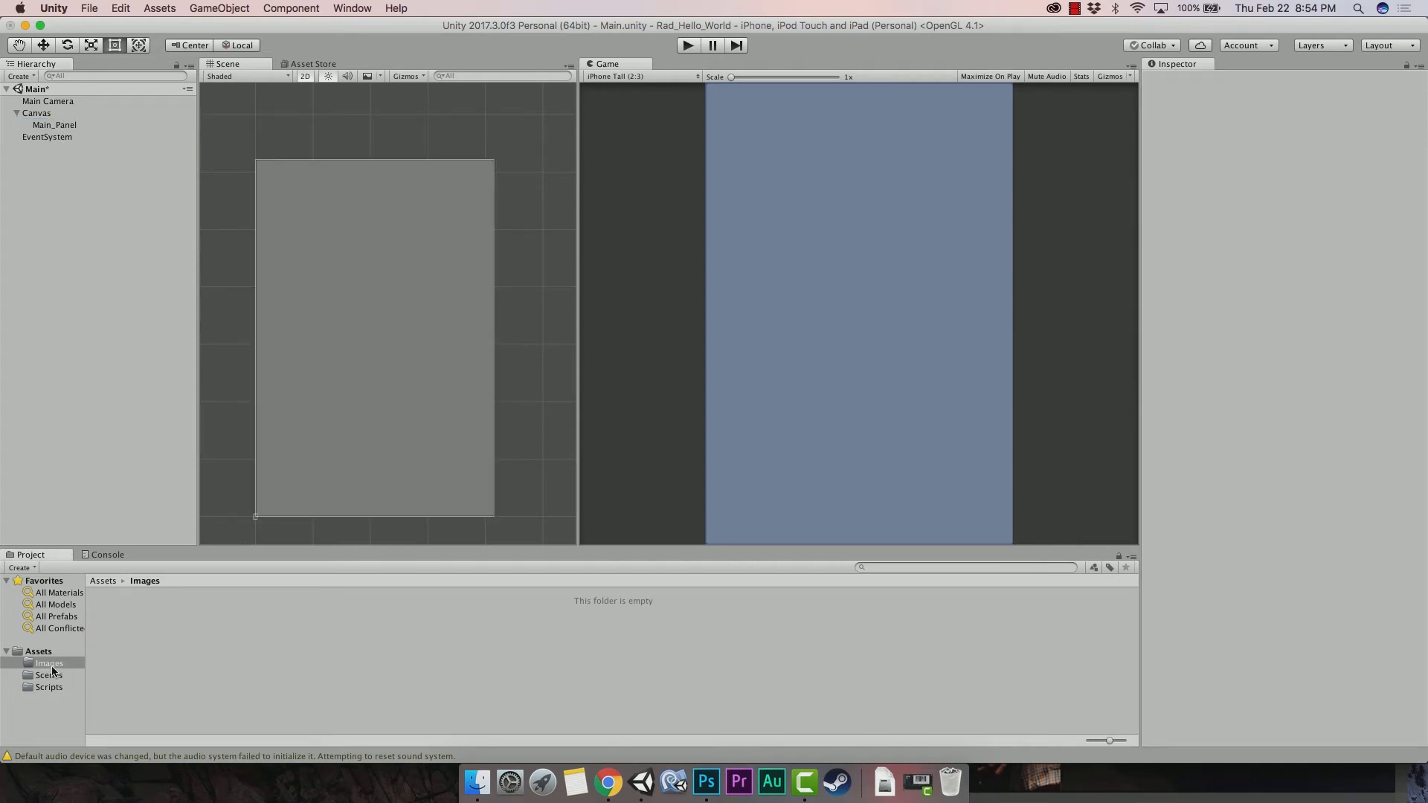
pyautogui.click(60, 664)
pyautogui.click(154, 632)
pyautogui.click(476, 782)
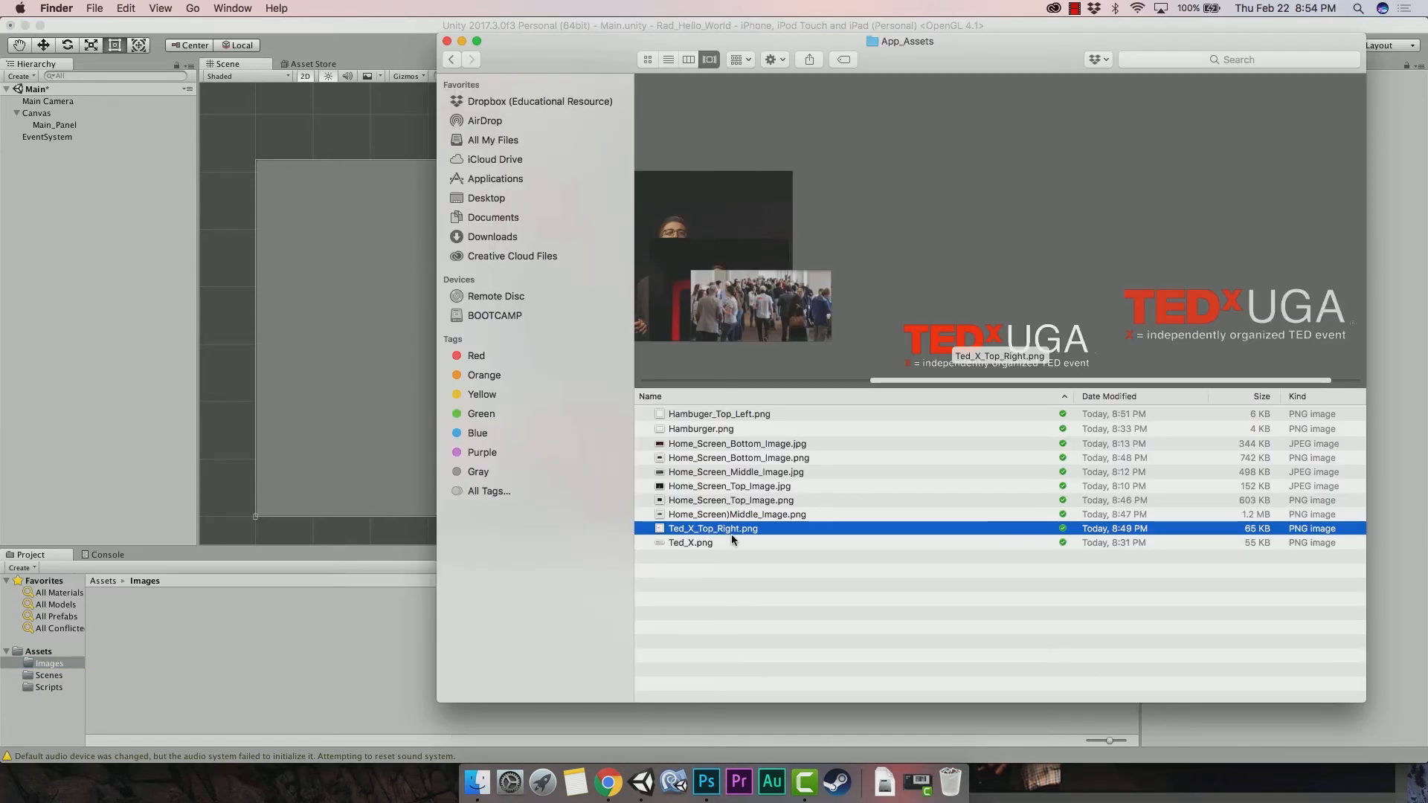
pyautogui.moveTo(604, 52); pyautogui.dragTo(650, 45)
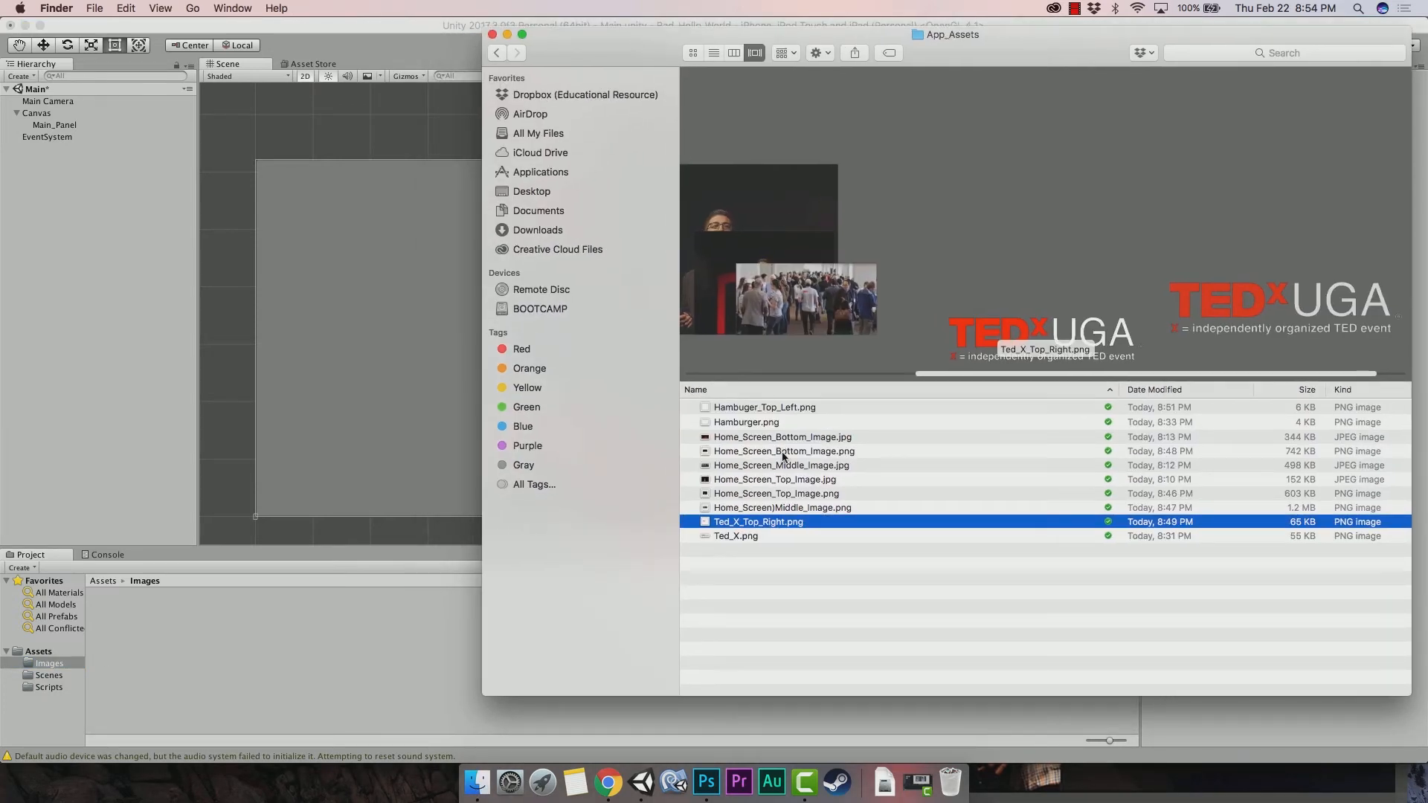
pyautogui.keyDown('super'); pyautogui.click(783, 508); pyautogui.keyUp('super')
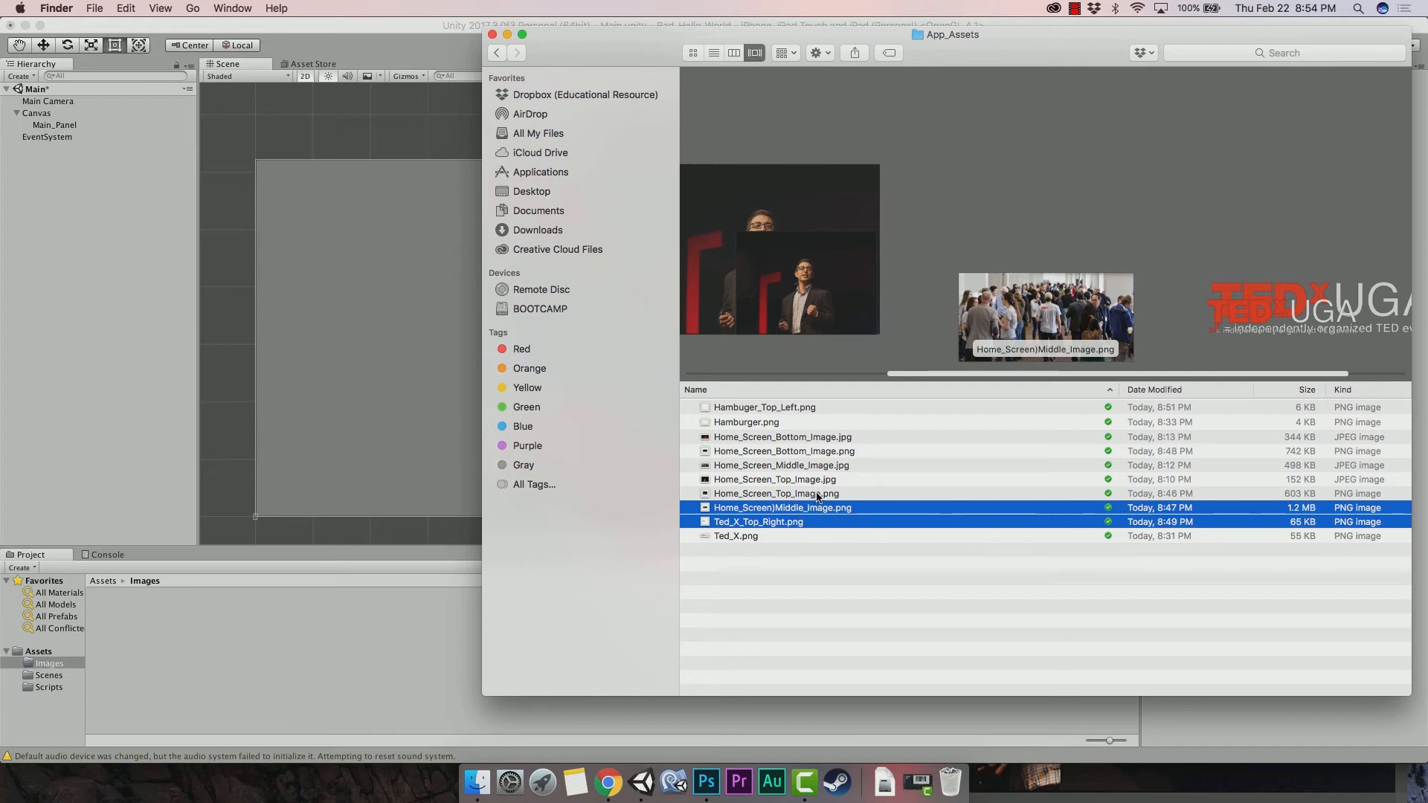
pyautogui.keyDown('super'); pyautogui.click(816, 495); pyautogui.keyUp('super')
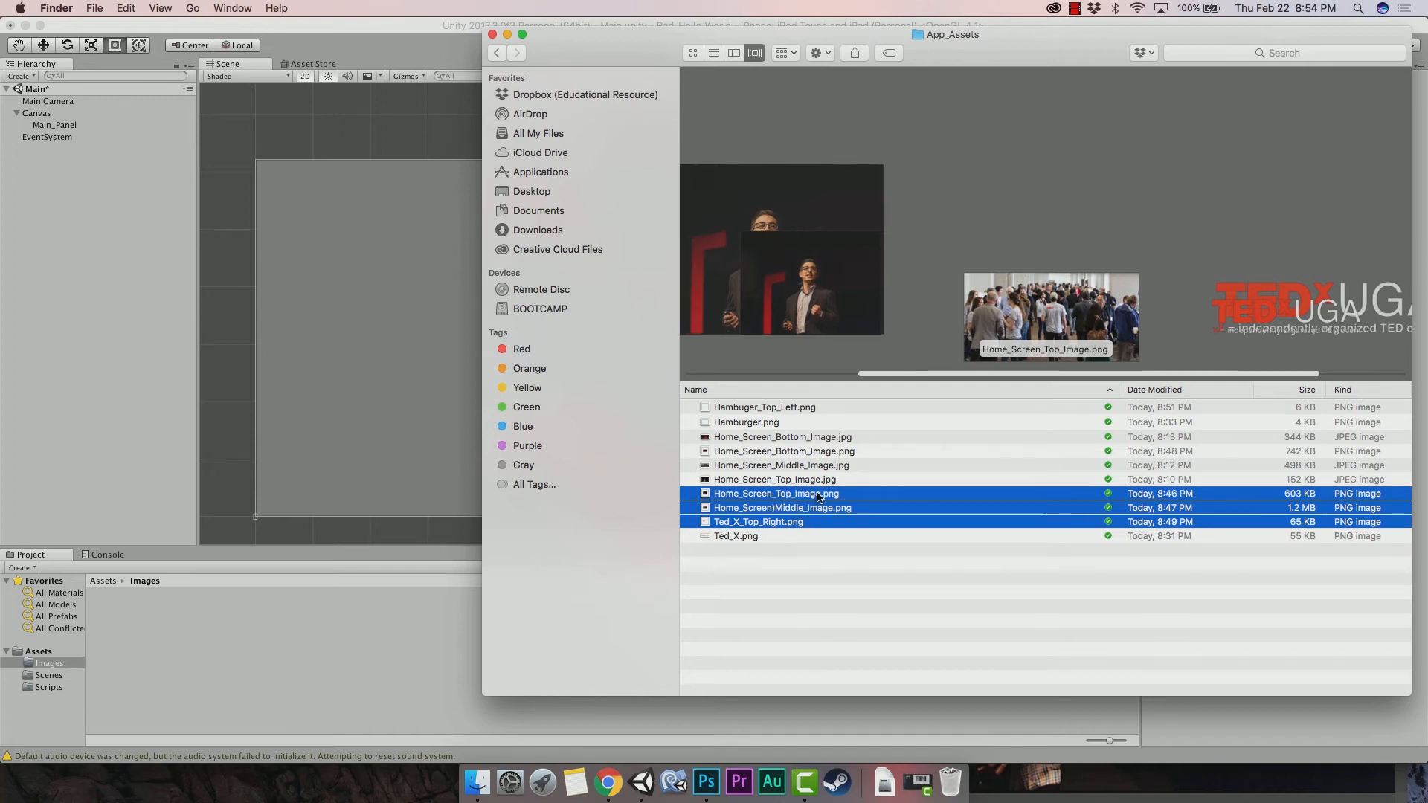
pyautogui.keyDown('super'); pyautogui.click(826, 452); pyautogui.keyUp('super')
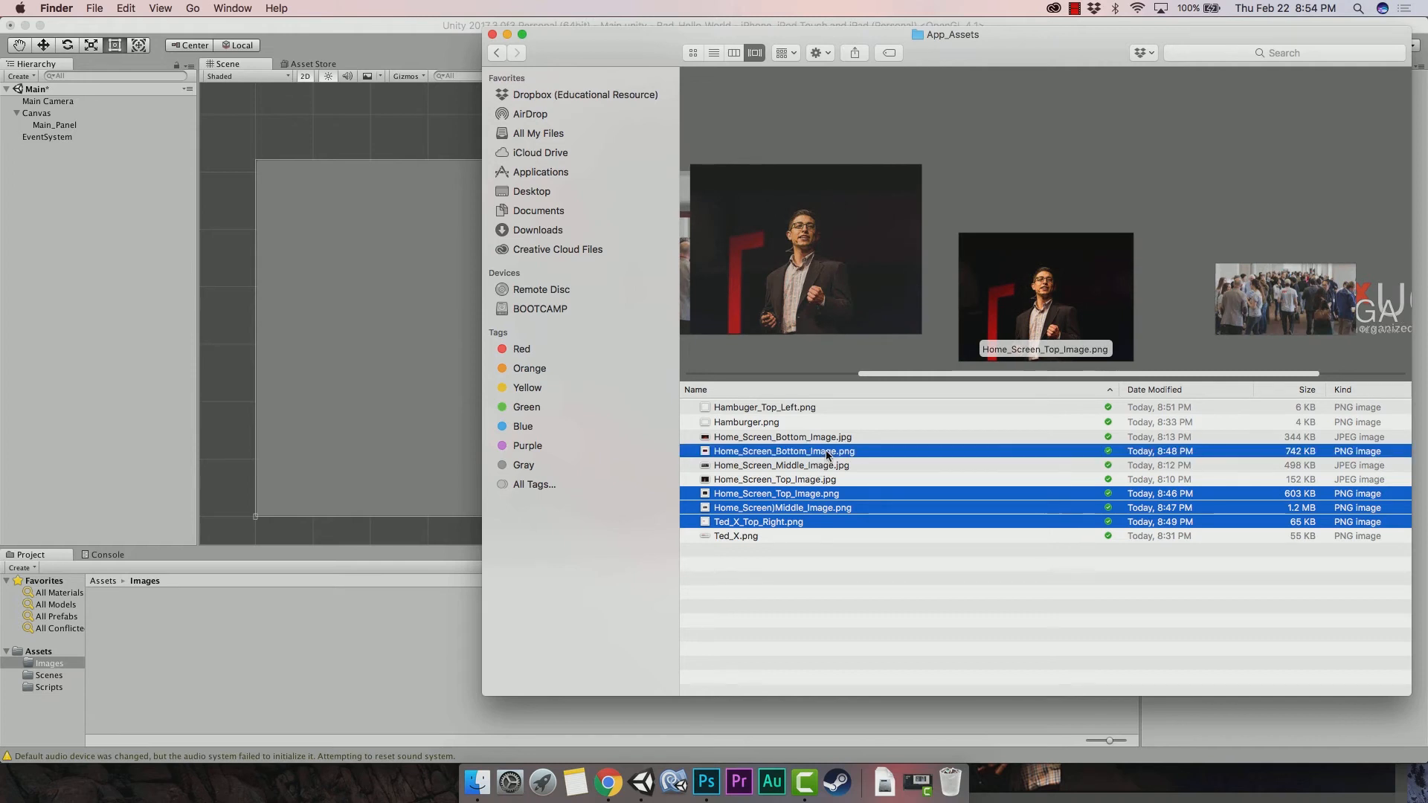
pyautogui.keyDown('super'); pyautogui.click(775, 422); pyautogui.keyUp('super')
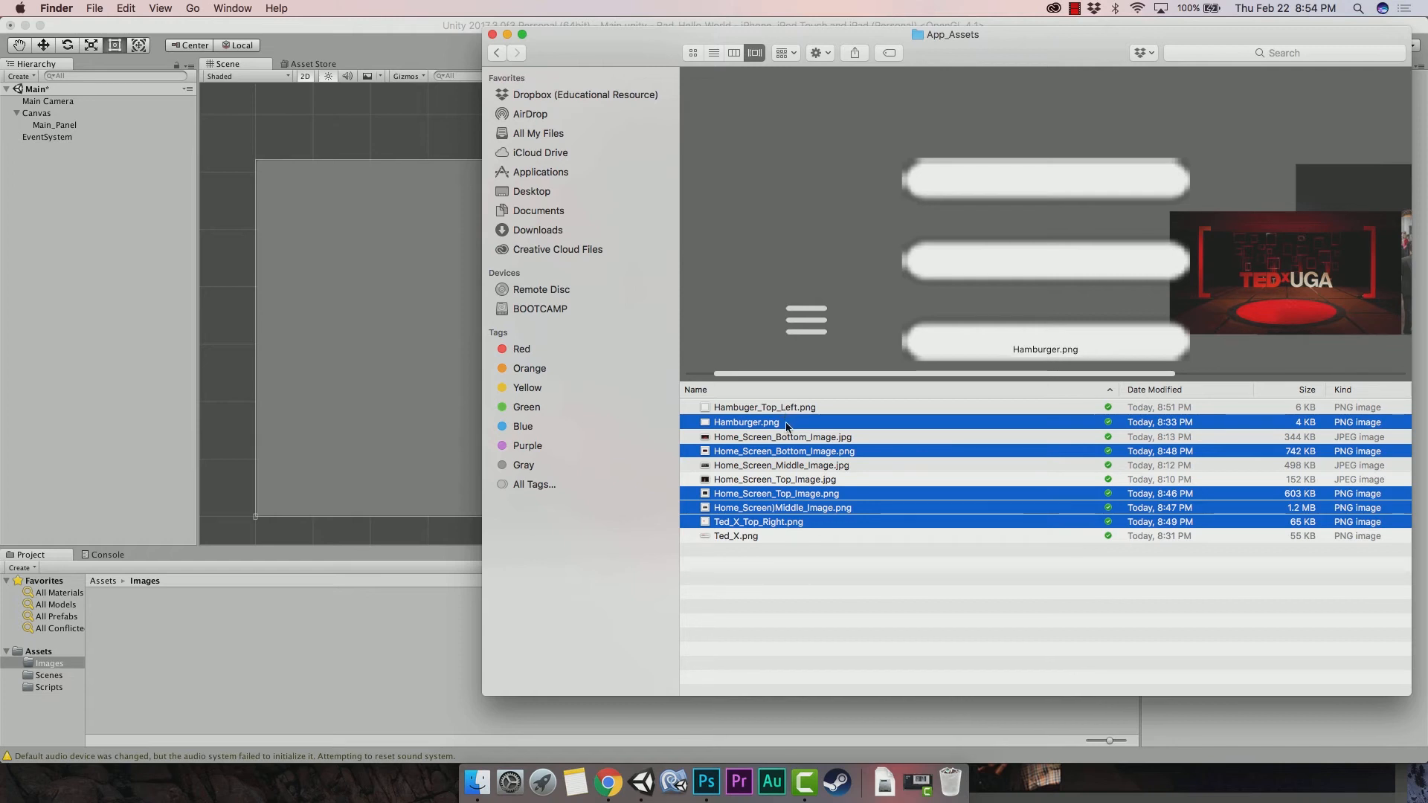
pyautogui.keyDown('super'); pyautogui.click(784, 408); pyautogui.keyUp('super')
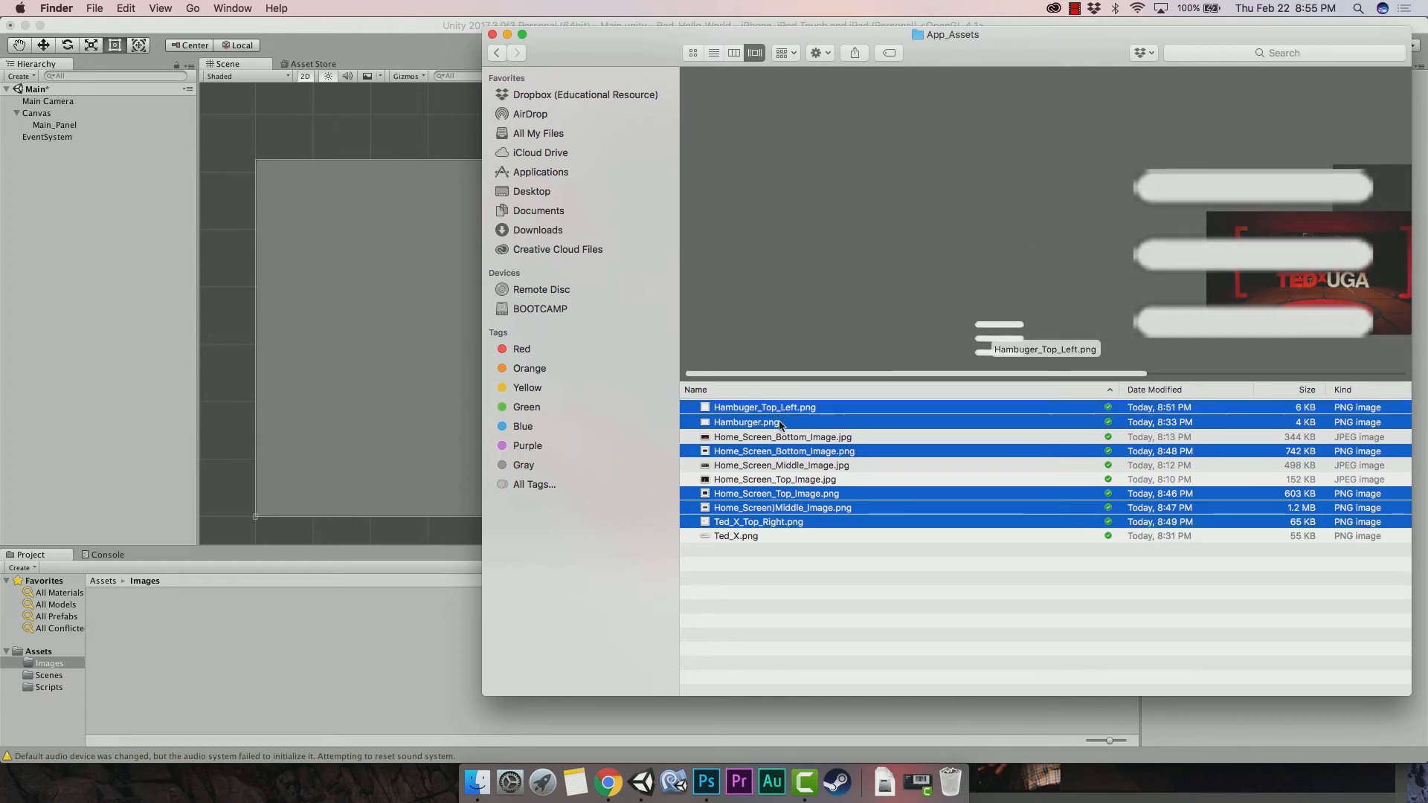
pyautogui.keyDown('super'); pyautogui.click(780, 423); pyautogui.keyUp('super')
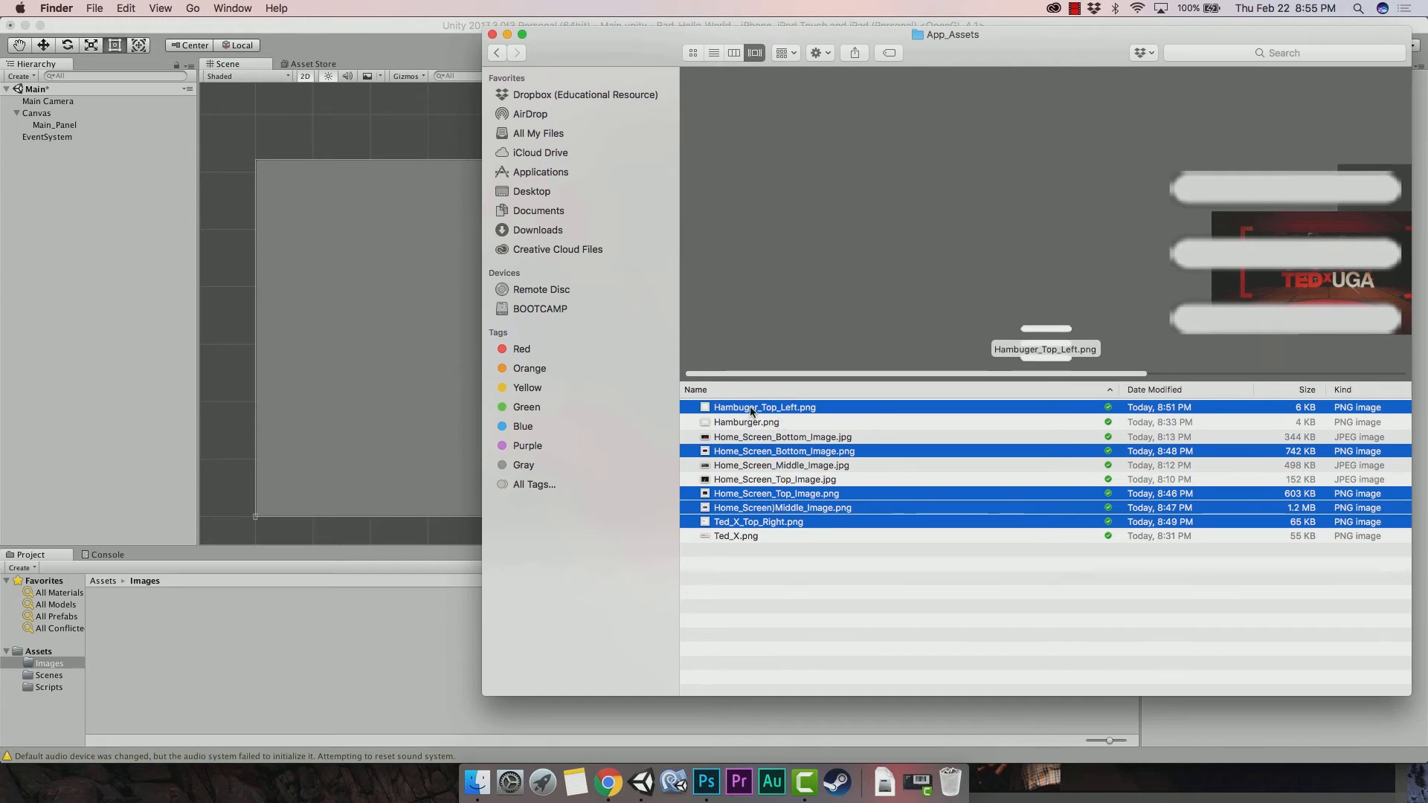
pyautogui.moveTo(751, 410); pyautogui.dragTo(252, 622)
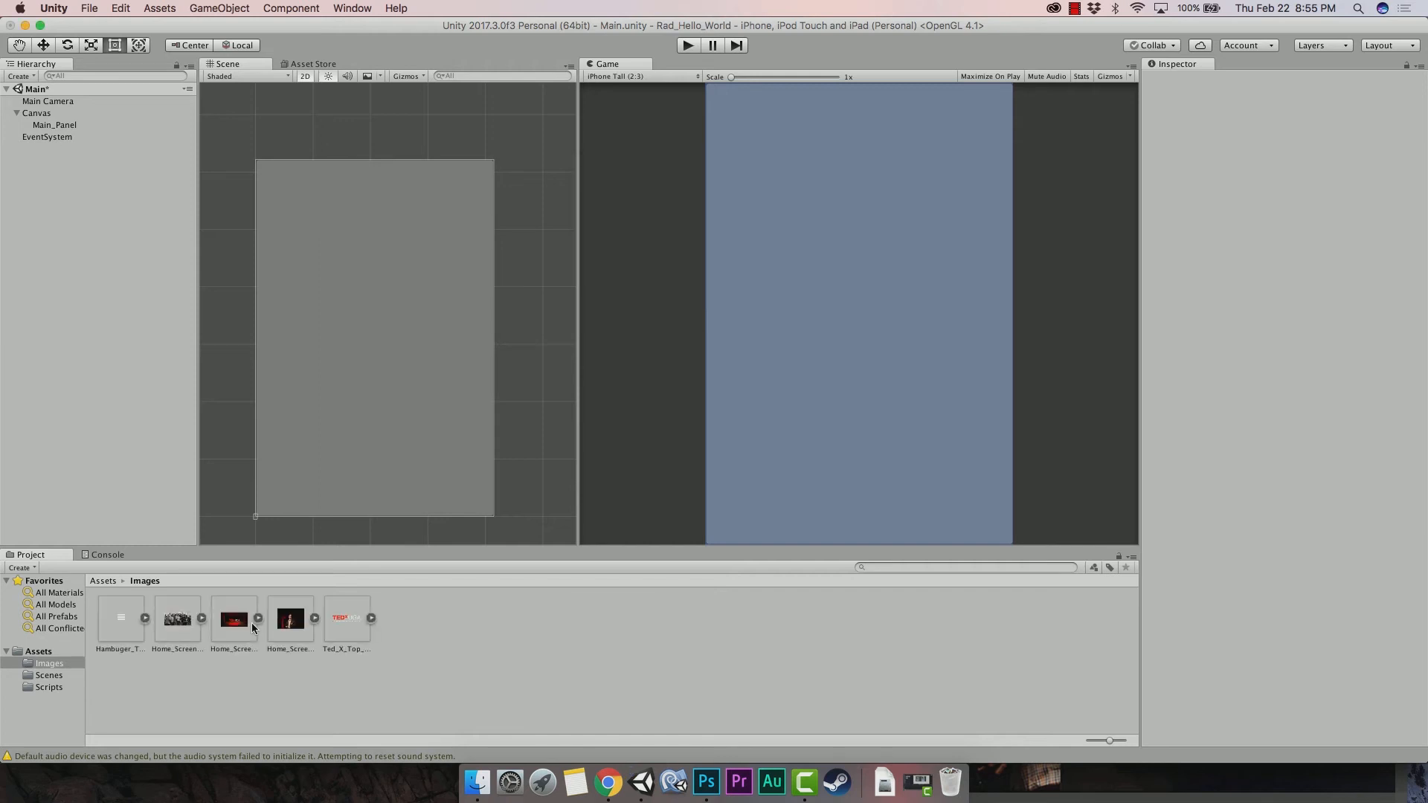
# Examine the import settings and previews of the five imported PNG images in the Images folder, including texture type and transparent square canvas.
pyautogui.click(128, 628)
pyautogui.click(172, 620)
pyautogui.click(239, 621)
pyautogui.click(290, 619)
pyautogui.click(347, 619)
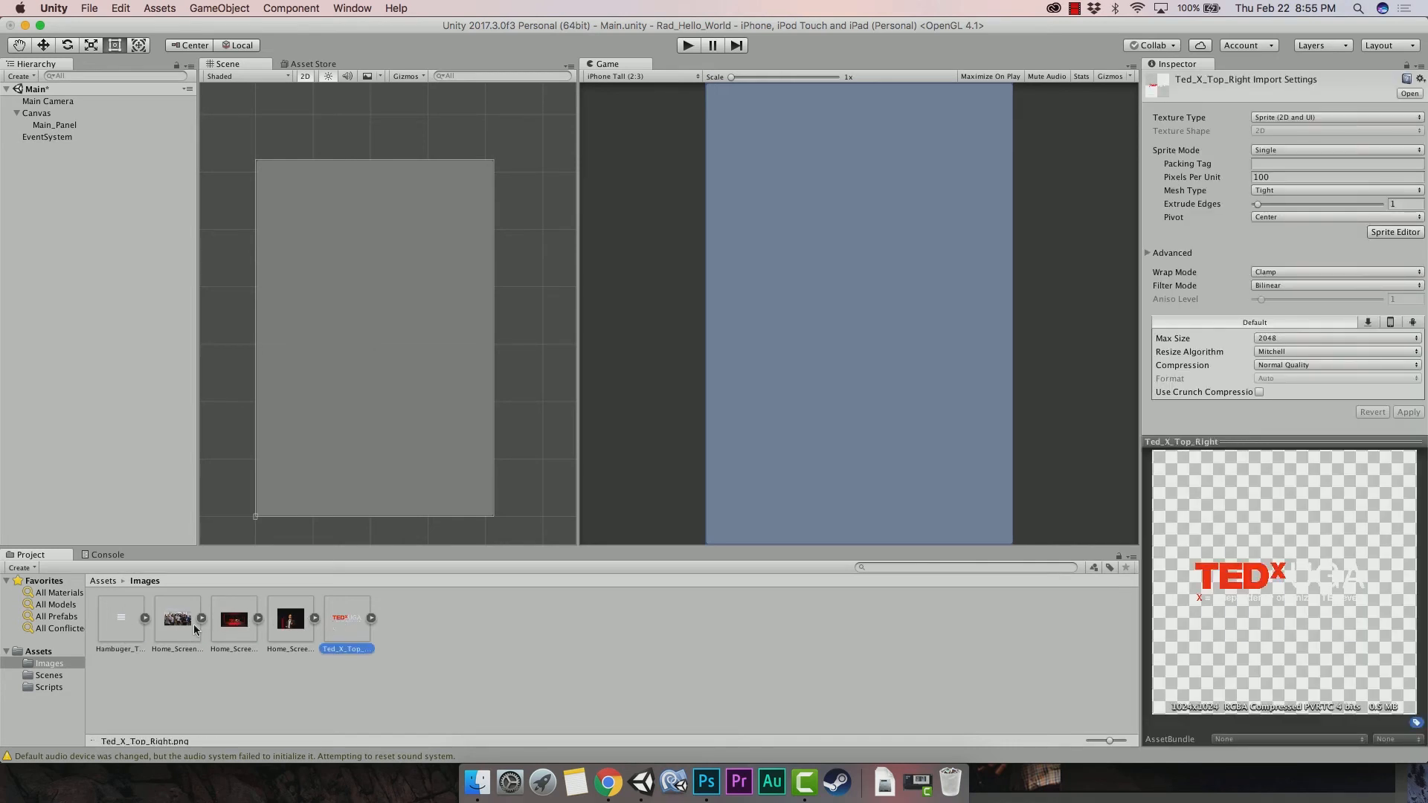
pyautogui.click(119, 623)
pyautogui.click(163, 620)
pyautogui.click(230, 623)
pyautogui.click(285, 623)
pyautogui.click(348, 622)
pyautogui.click(305, 623)
pyautogui.click(237, 623)
pyautogui.click(182, 621)
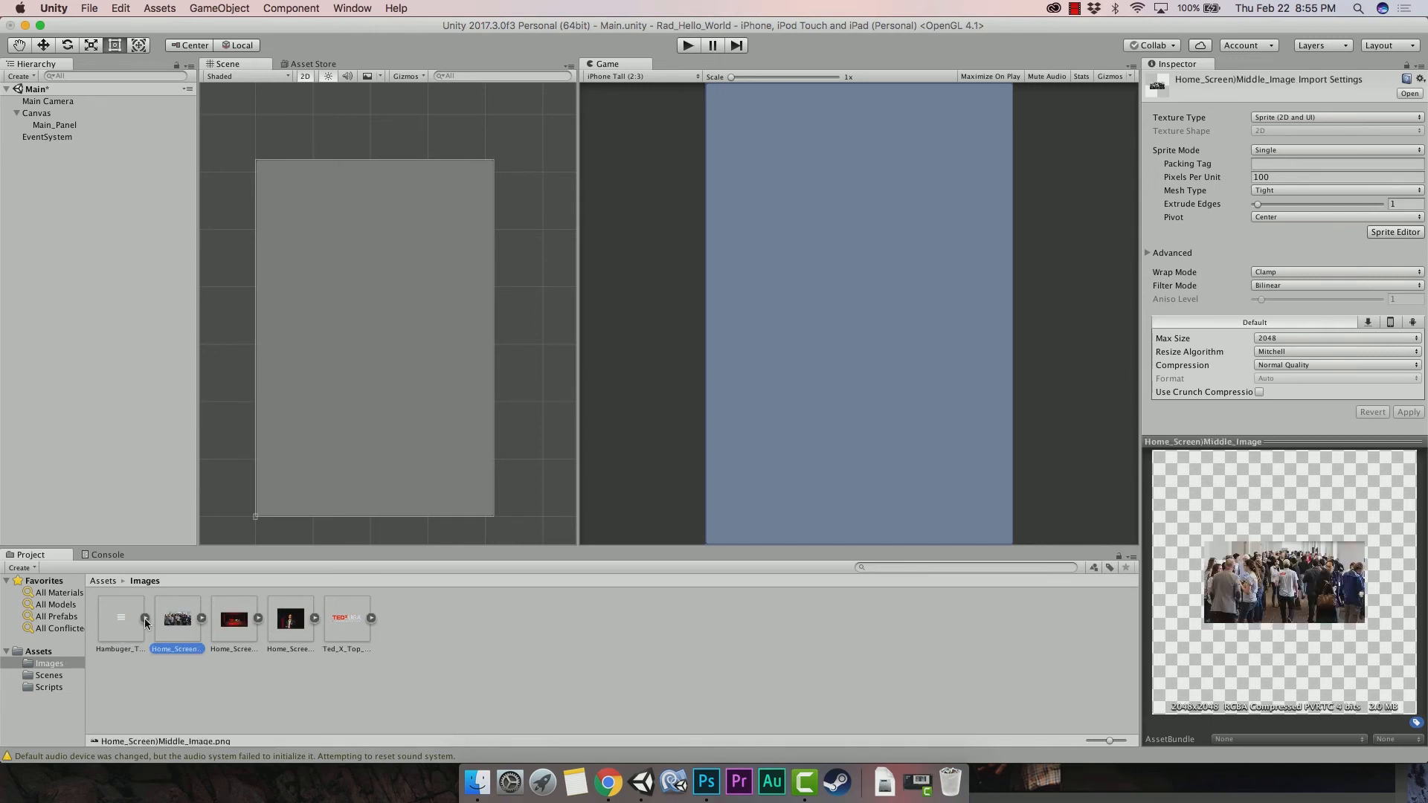
pyautogui.click(121, 621)
pyautogui.click(184, 672)
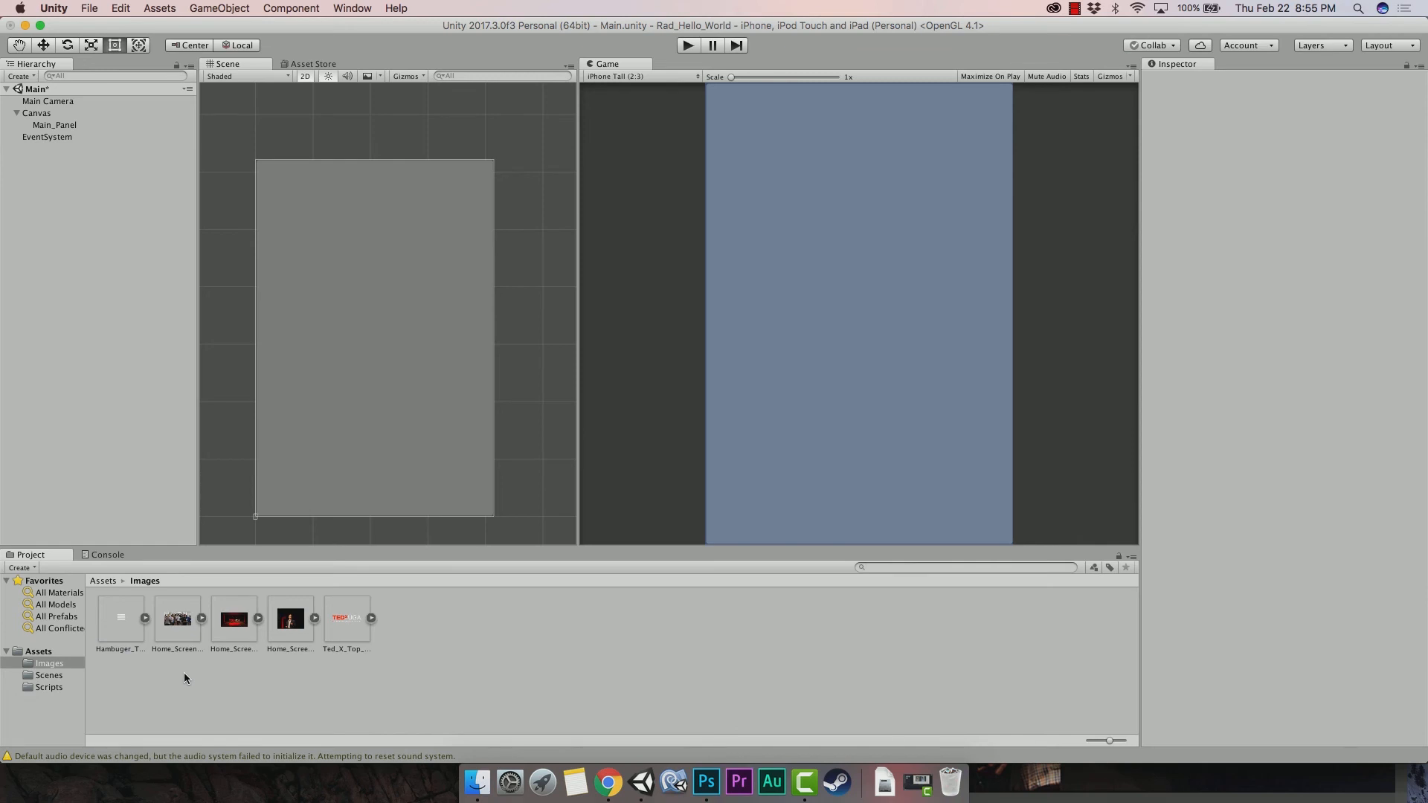